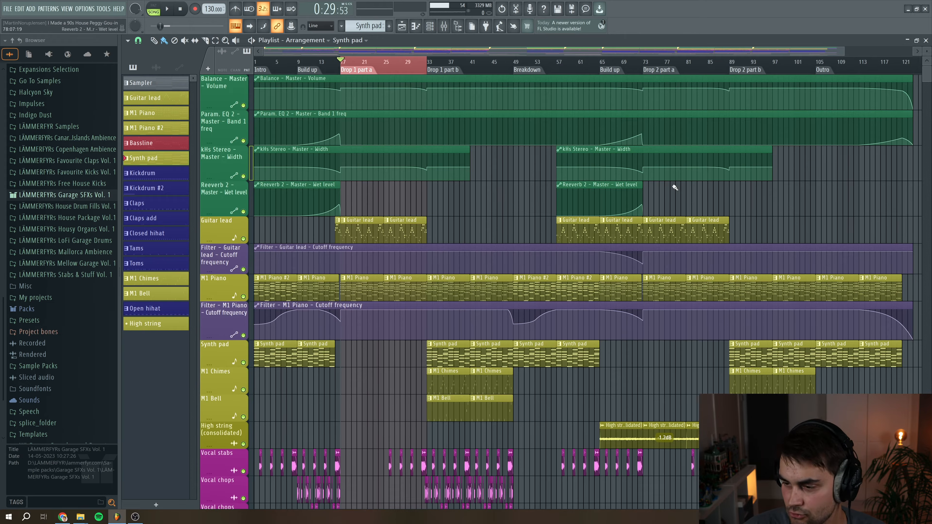
# Scroll through the playlist arrangement to examine all of its tracks and automation lanes
pyautogui.scroll(2, 410, 144)
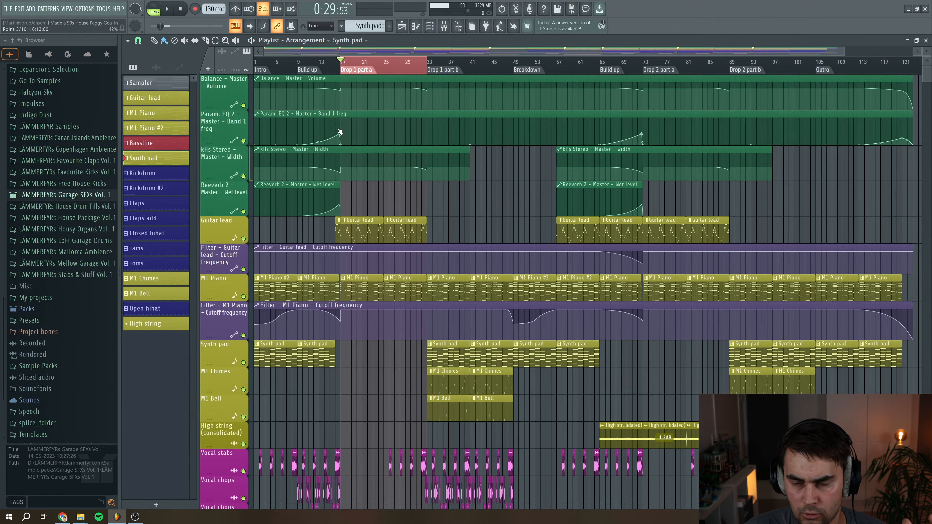
pyautogui.scroll(-3, 460, 149)
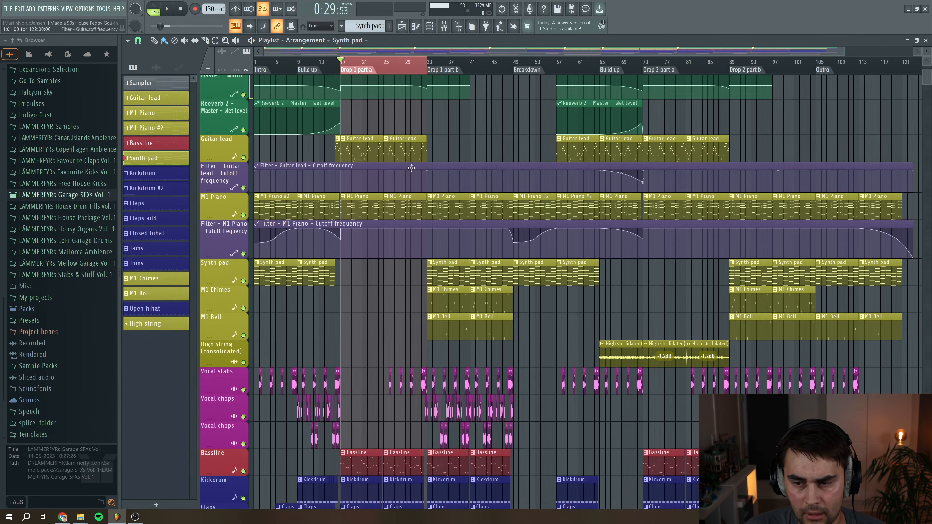
pyautogui.scroll(-9, 406, 200)
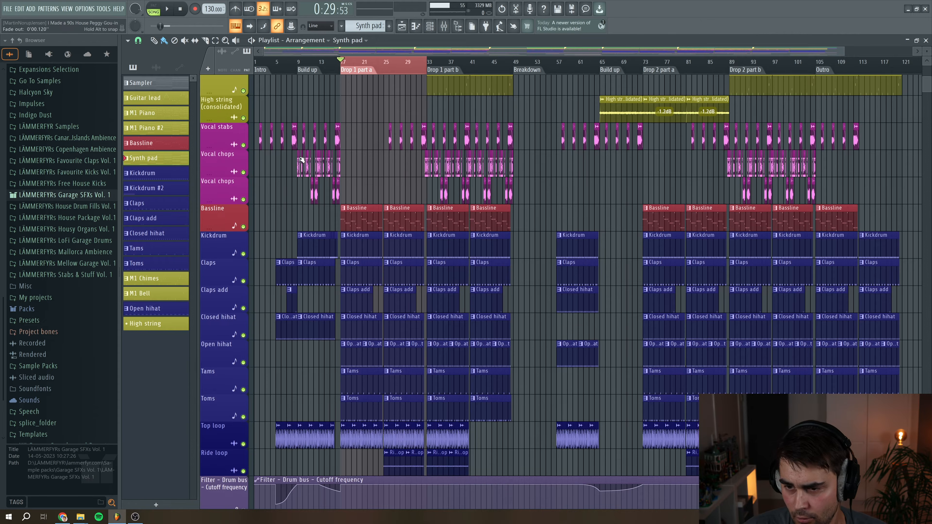
pyautogui.scroll(-1, 401, 154)
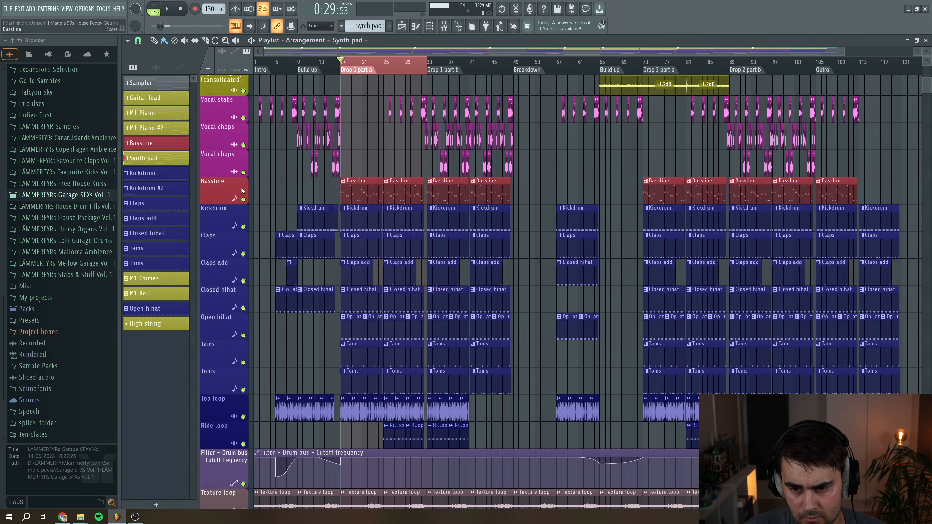
pyautogui.scroll(-2, 428, 198)
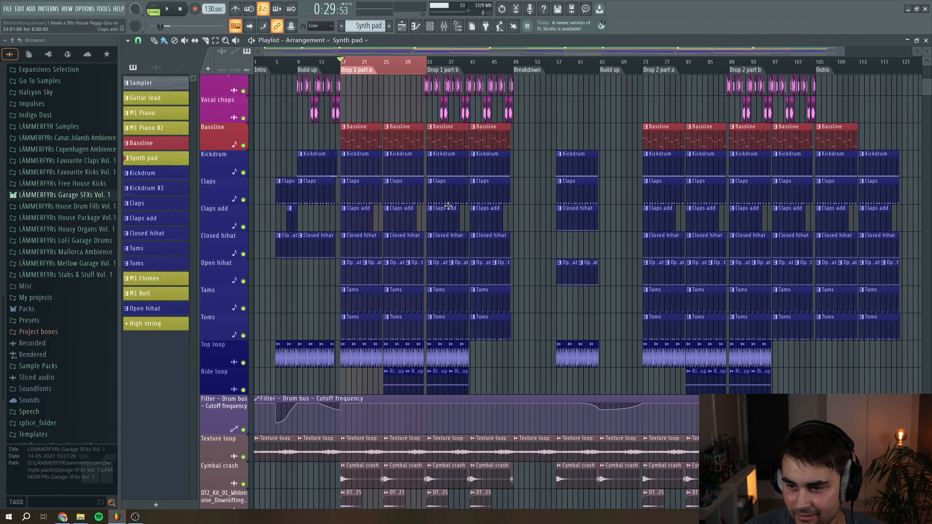
pyautogui.scroll(-10, 361, 167)
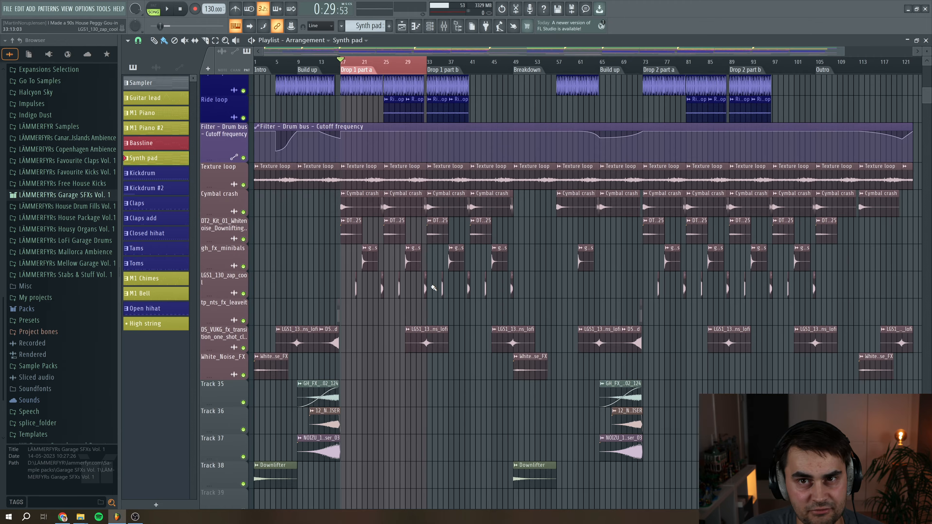
pyautogui.scroll(13, 433, 288)
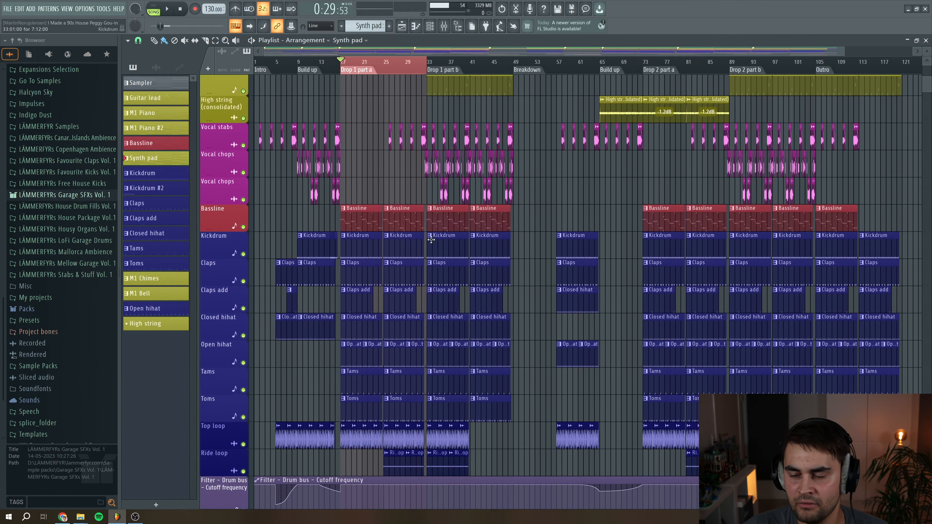
# Solo the Kickdrum track, open its pattern in the piano roll and play it back
pyautogui.rightClick(246, 254)
pyautogui.doubleClick(364, 250)
pyautogui.moveTo(476, 53); pyautogui.dragTo(132, 46)
pyautogui.press('space')
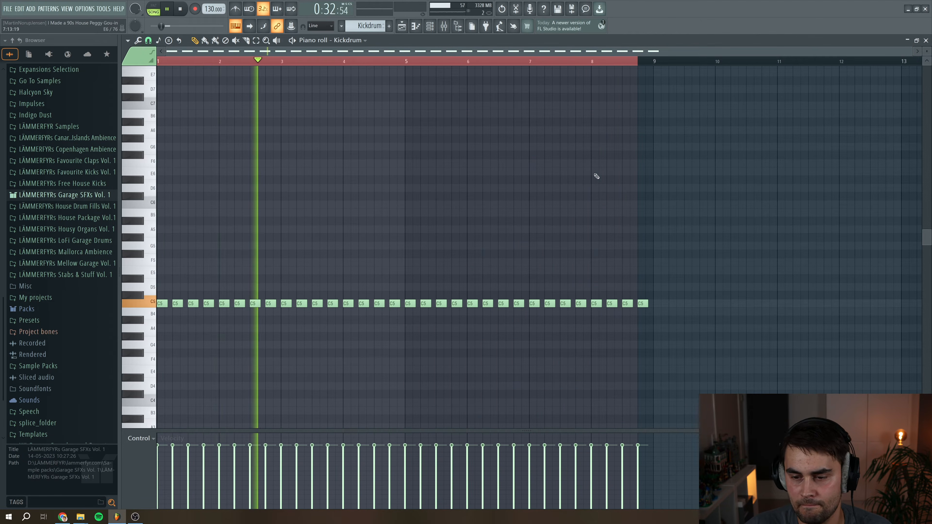
pyautogui.press('space')
# Close the piano roll, add the Claps track to the solo and open the Claps pattern for playback
pyautogui.click(926, 41)
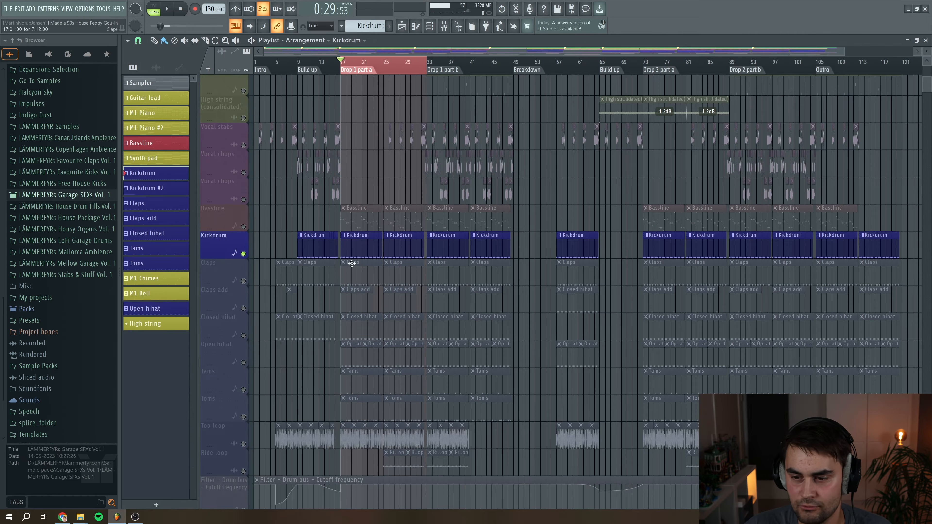
pyautogui.click(369, 271)
pyautogui.doubleClick(369, 271)
pyautogui.press('space')
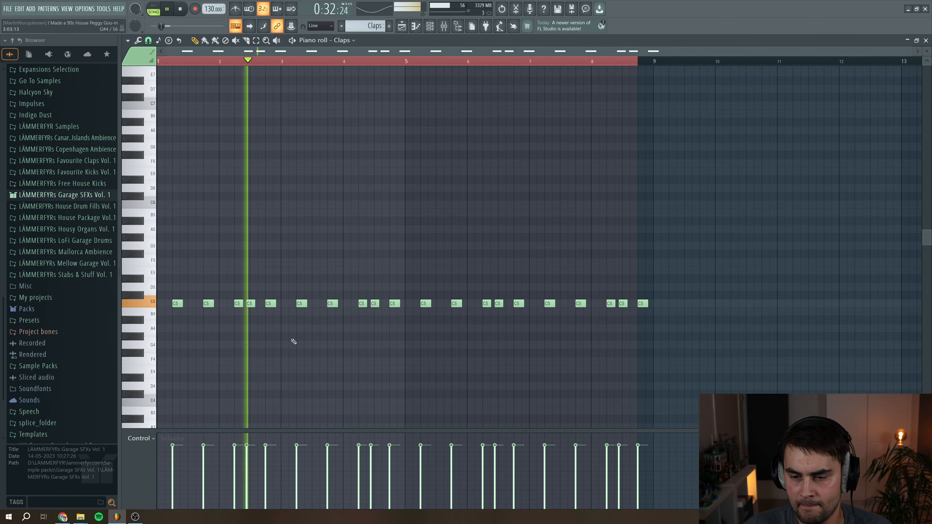
pyautogui.press('space')
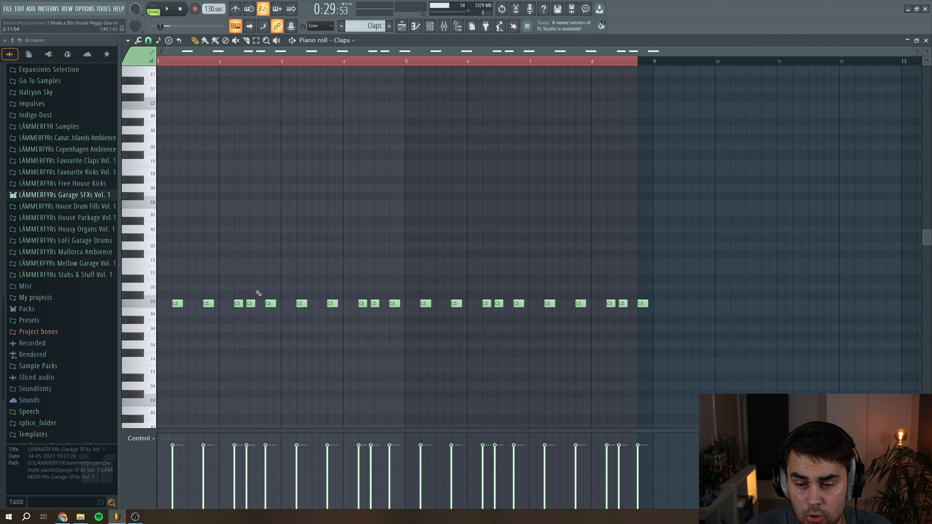
# Zoom into the Claps pattern in the piano roll and play it back
pyautogui.moveTo(912, 51); pyautogui.dragTo(505, 88)
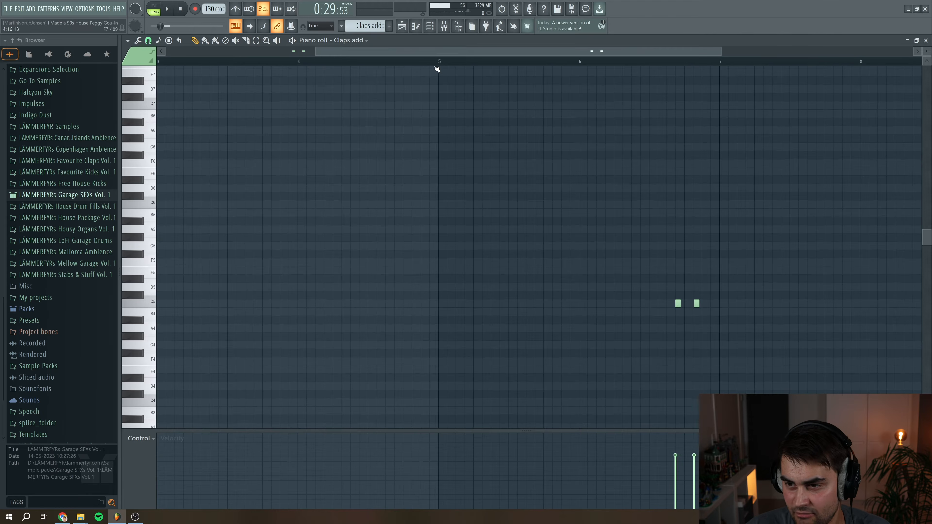
pyautogui.moveTo(378, 53); pyautogui.dragTo(224, 67)
pyautogui.press('space')
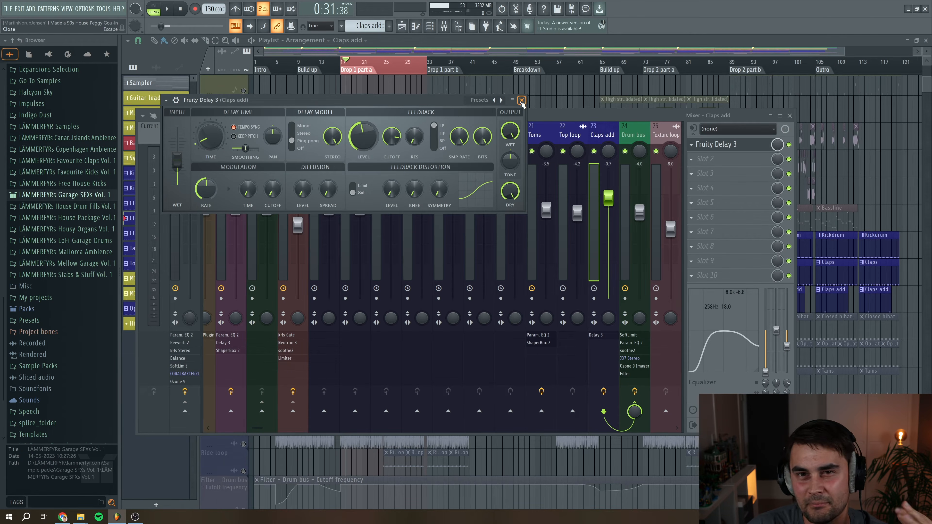
# Close the Fruity Delay 3 window and play back the Closed hihat pattern in the piano roll
pyautogui.click(521, 101)
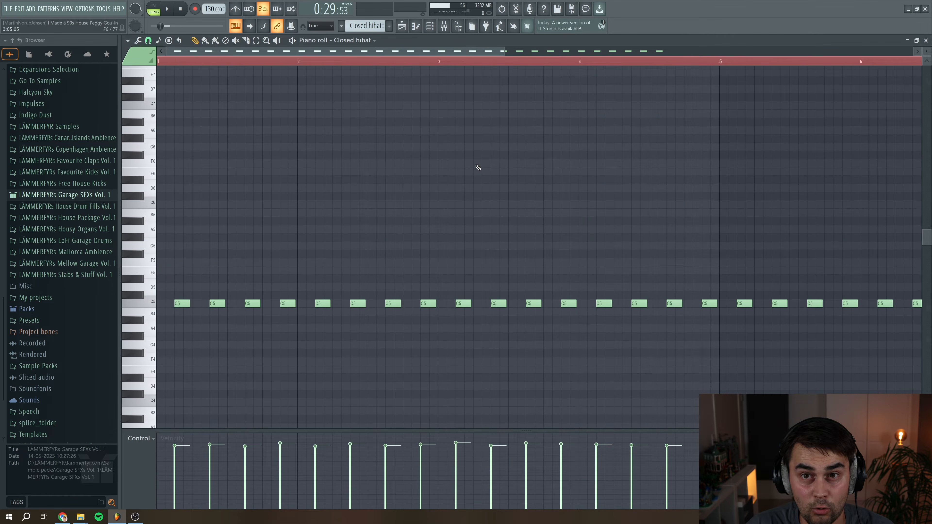
pyautogui.scroll(-3, 477, 170)
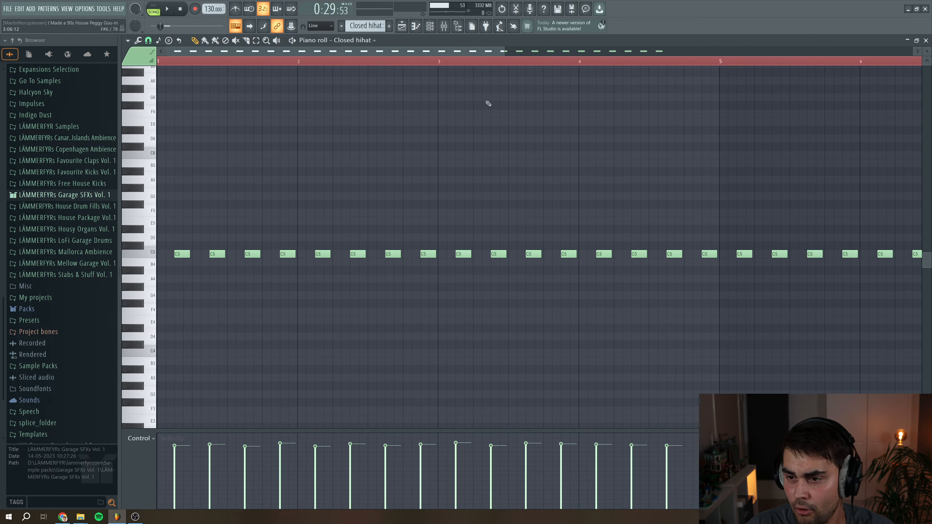
pyautogui.press('space')
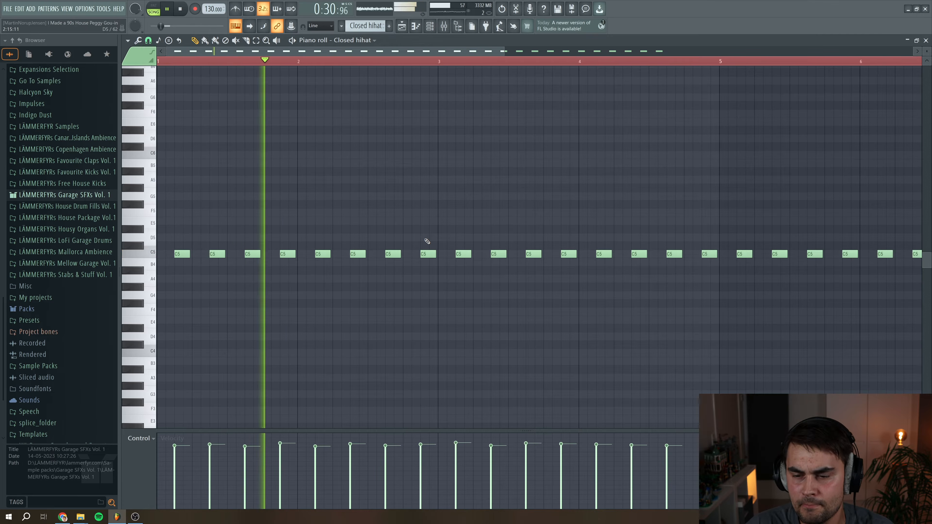
pyautogui.press('space')
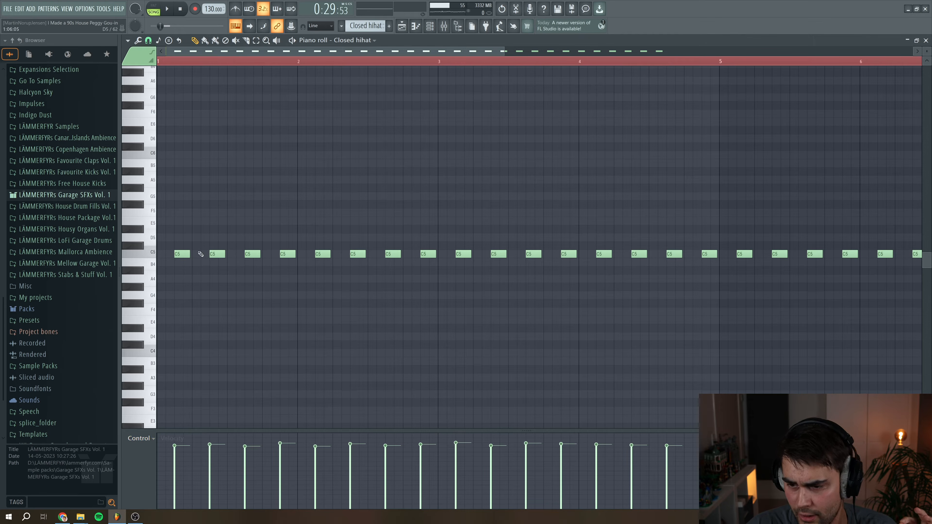
# Show the Closed hihat pattern fully and switch the event lane to display note panning
pyautogui.moveTo(504, 51); pyautogui.dragTo(782, 51)
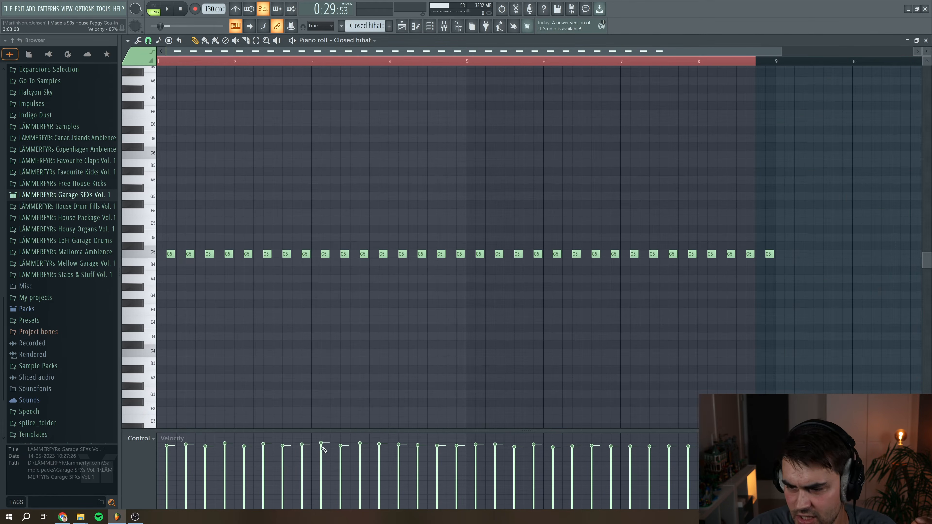
pyautogui.click(141, 439)
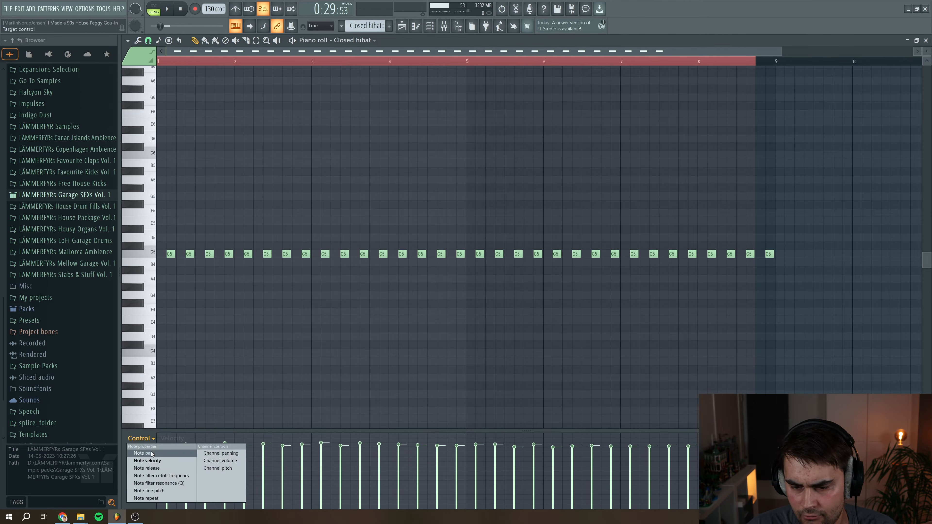
pyautogui.click(150, 452)
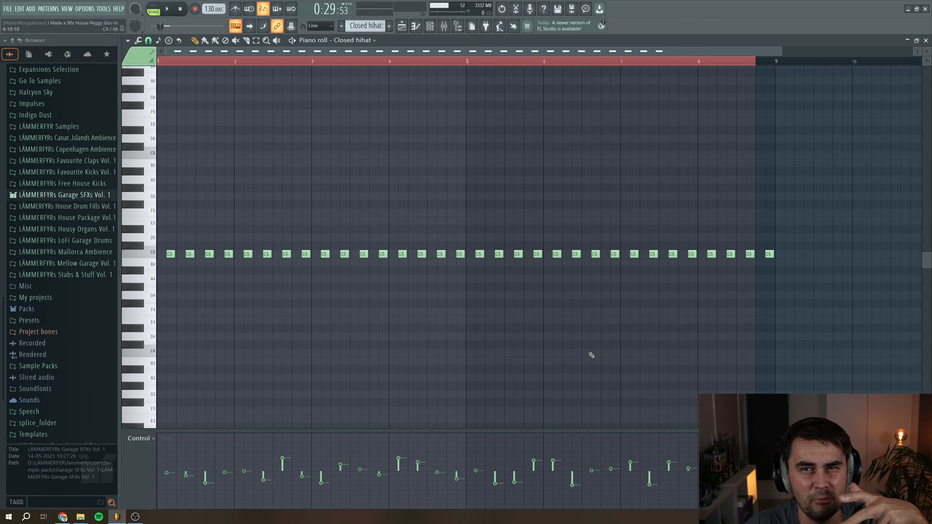
# Return to the playlist, add the Open hihat track to the solo and open its pattern
pyautogui.click(925, 47)
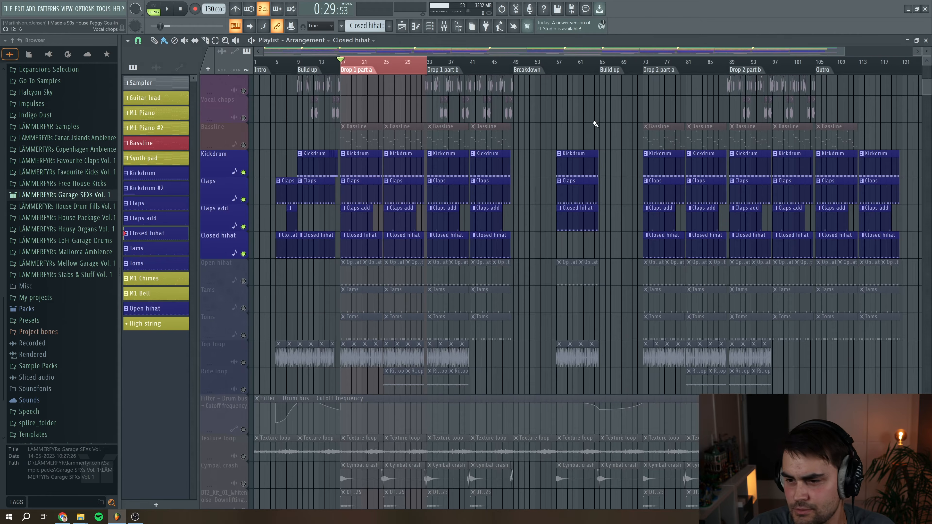
pyautogui.click(243, 281)
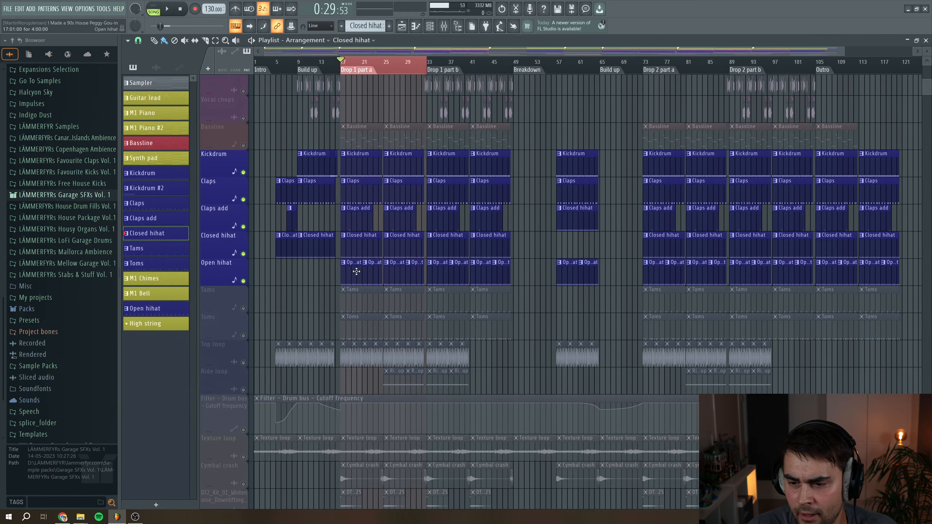
pyautogui.doubleClick(357, 271)
# Display note panning for the Open hihats pattern, return to the playlist and play the arrangement
pyautogui.moveTo(405, 52); pyautogui.dragTo(220, 53)
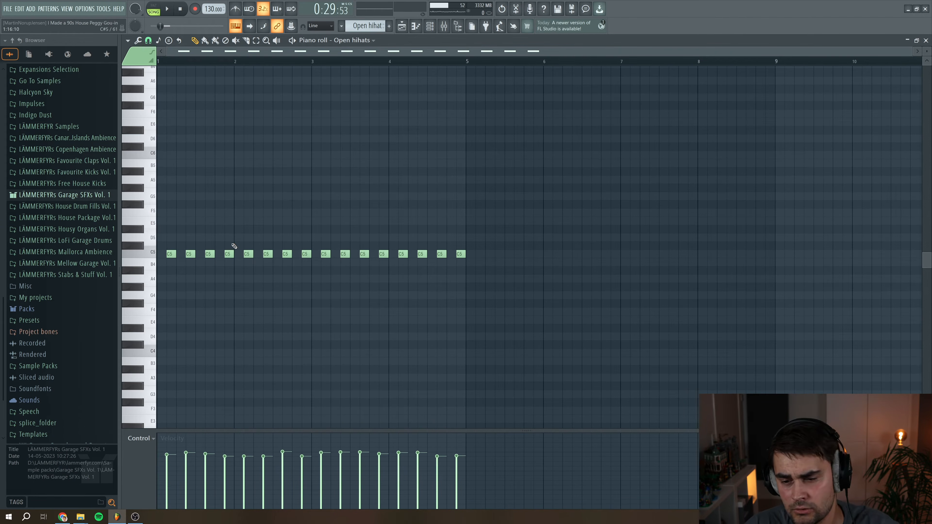
pyautogui.click(153, 444)
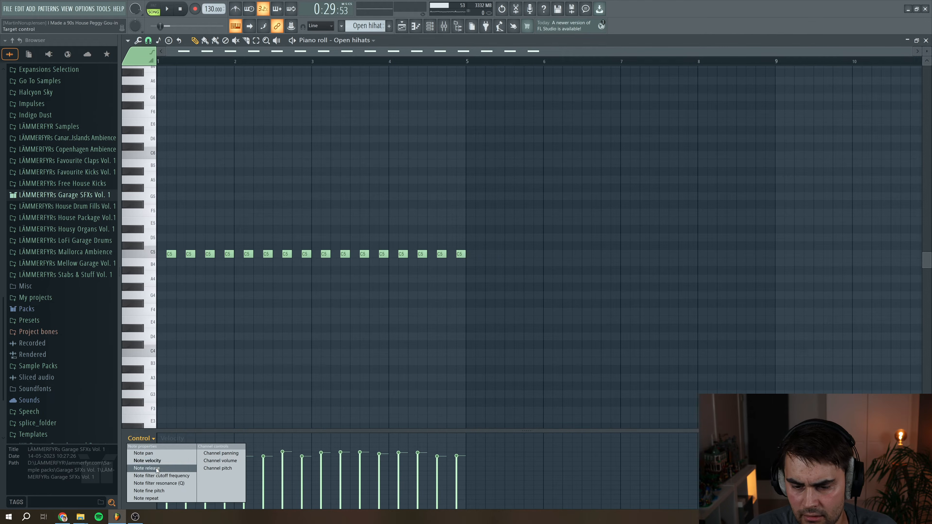
pyautogui.click(149, 455)
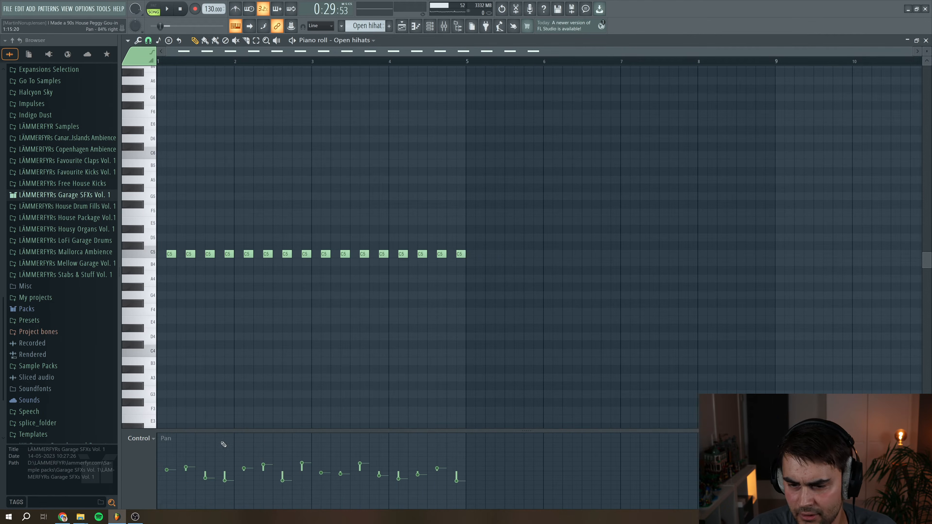
pyautogui.click(144, 438)
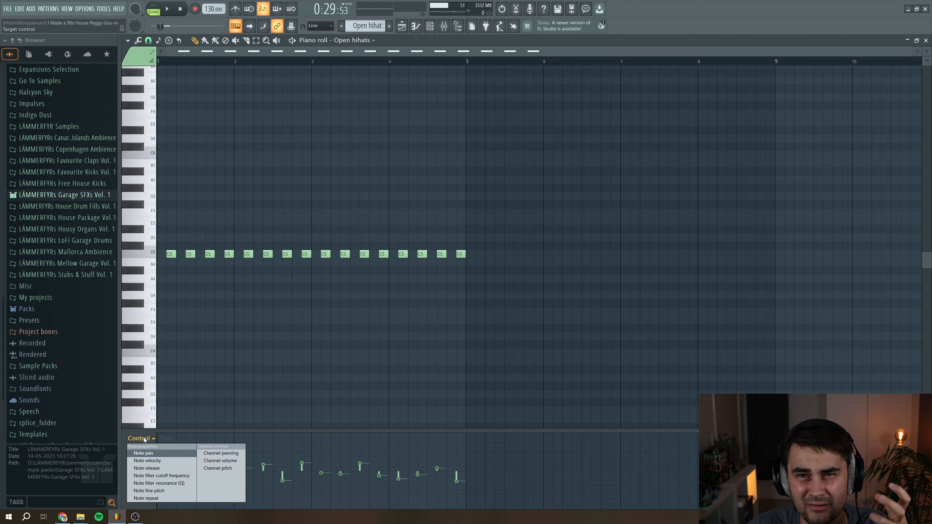
pyautogui.click(925, 40)
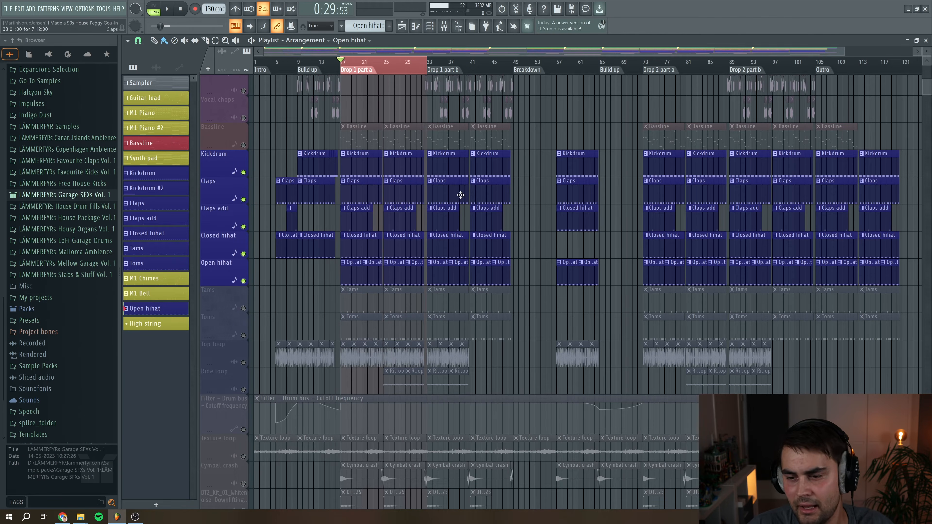
pyautogui.press('space')
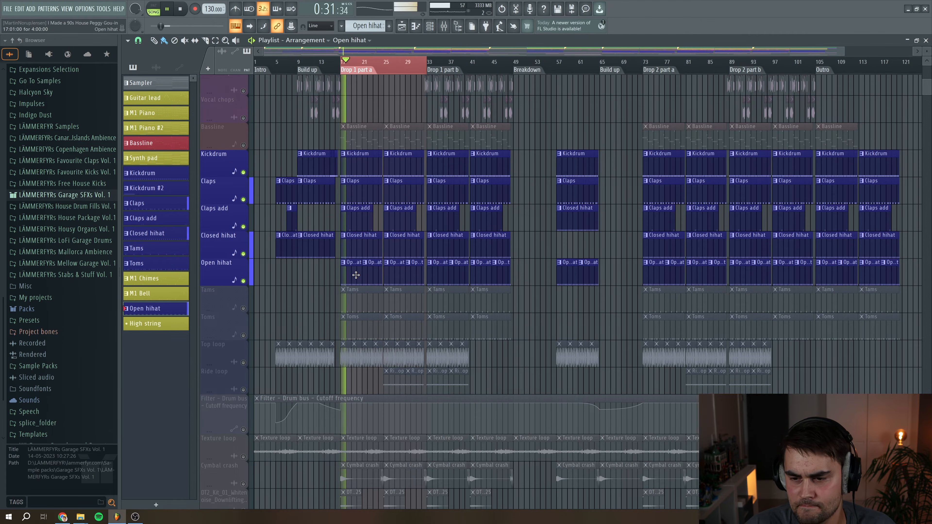
pyautogui.press('space')
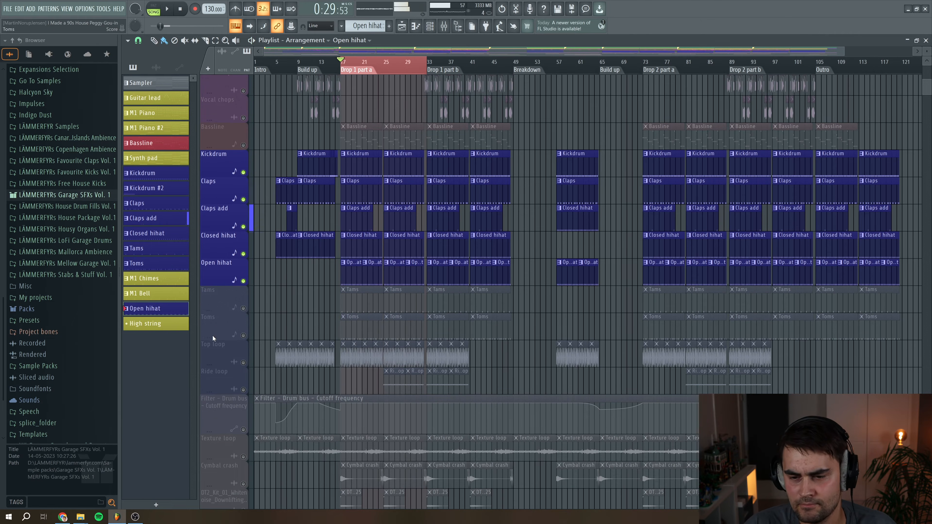
# Add the Tams track to the solo, open its pattern and preview it in the piano roll
pyautogui.click(243, 308)
pyautogui.doubleClick(347, 298)
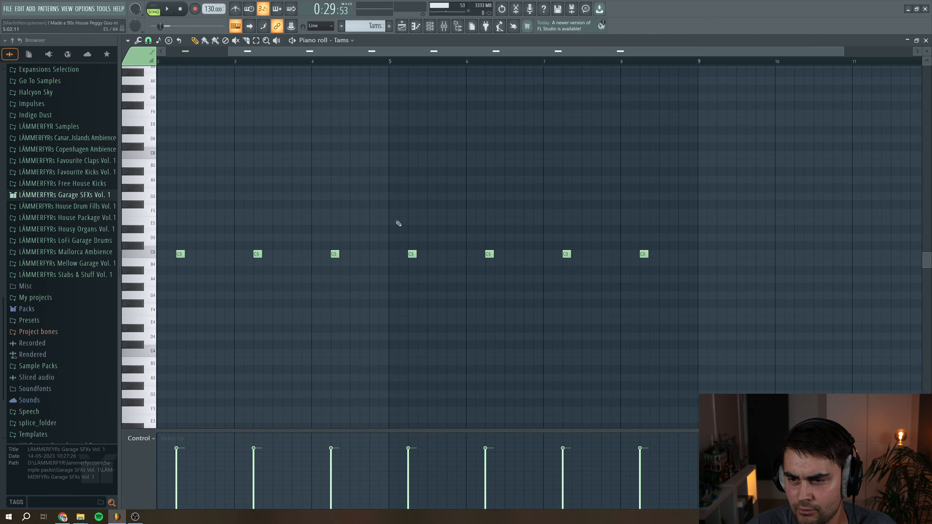
pyautogui.moveTo(362, 54); pyautogui.dragTo(286, 55)
pyautogui.click(150, 252)
pyautogui.press('space')
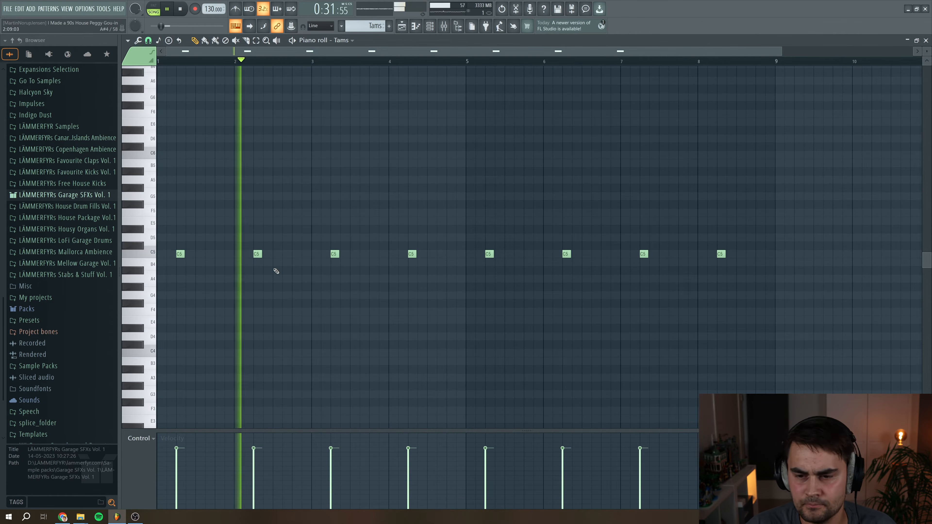
pyautogui.press('space')
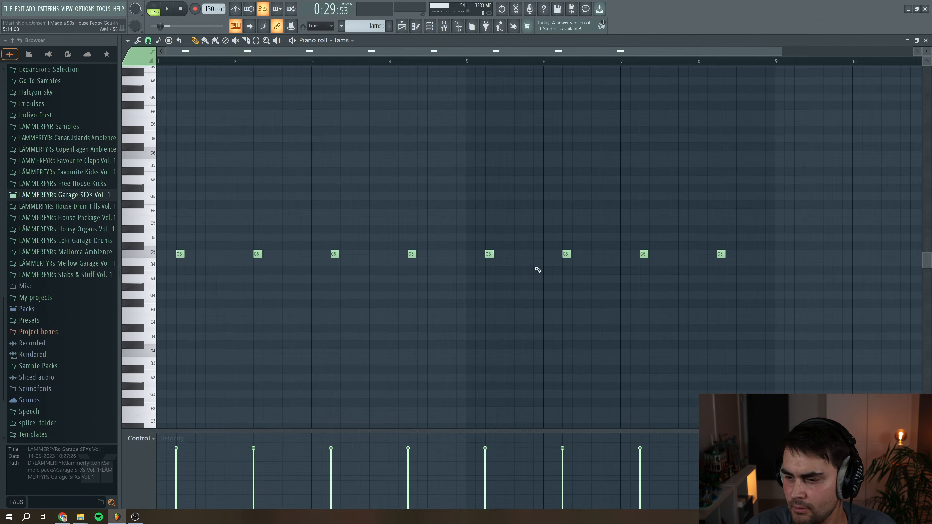
# Return to the playlist, open the Toms pattern in the piano roll and audition its note
pyautogui.click(925, 40)
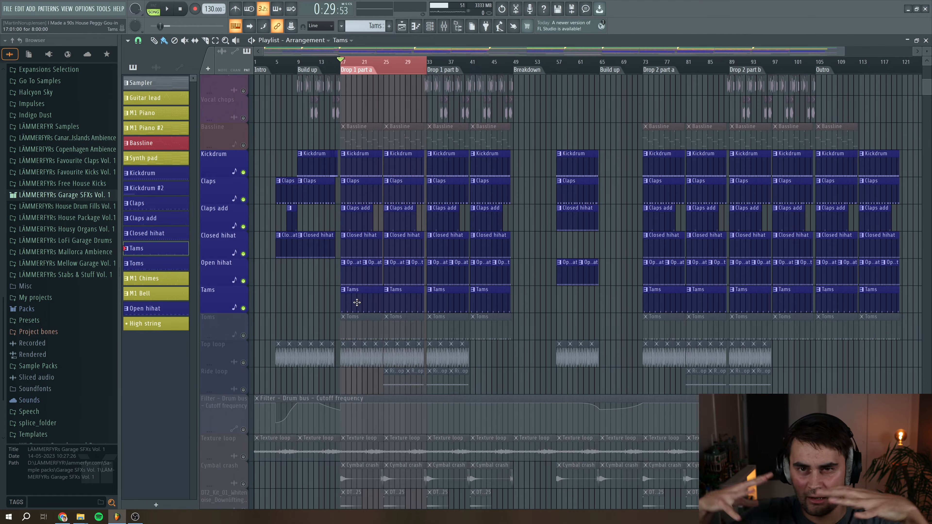
pyautogui.doubleClick(341, 326)
pyautogui.press('space')
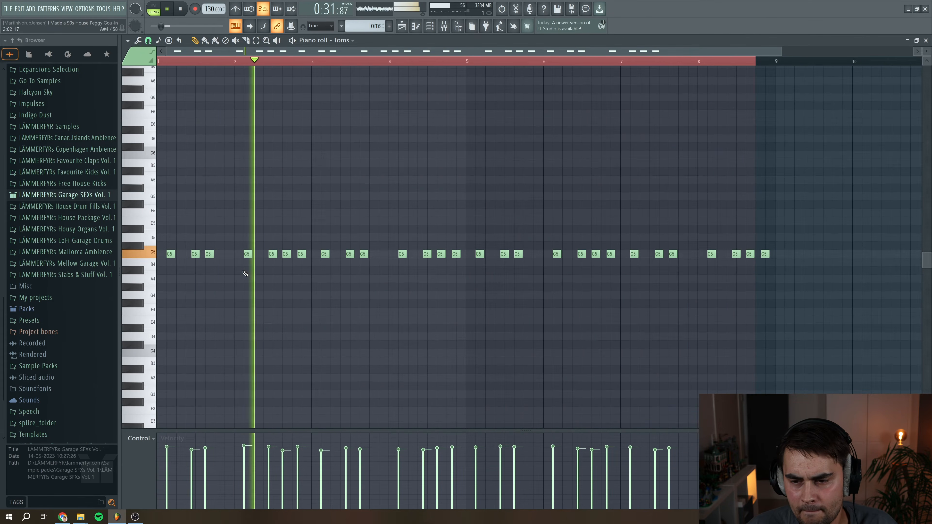
pyautogui.press('space')
pyautogui.click(148, 254)
pyautogui.click(148, 254)
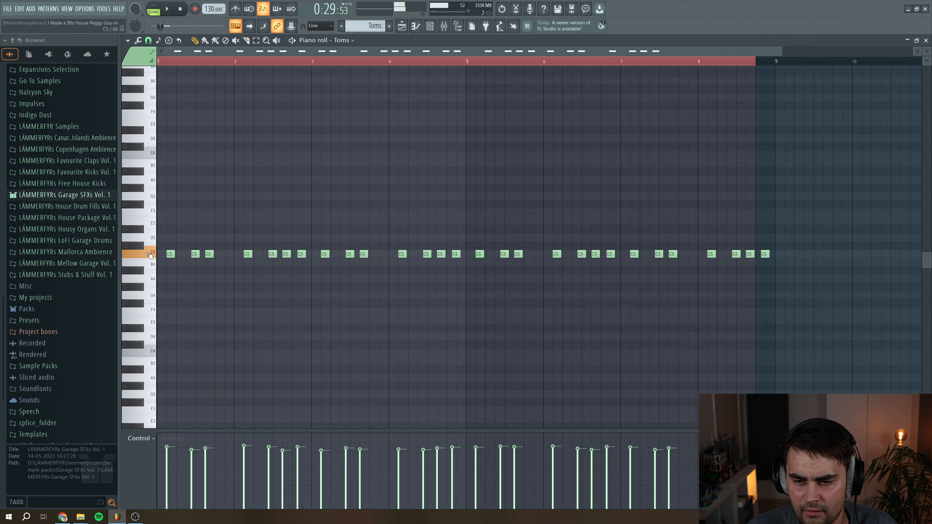
# Open the mixer and inspect the Toms channel's Fruity parametric EQ 2 and ShaperBox 2 plugins
pyautogui.click(445, 27)
pyautogui.click(570, 139)
pyautogui.click(535, 139)
pyautogui.click(728, 158)
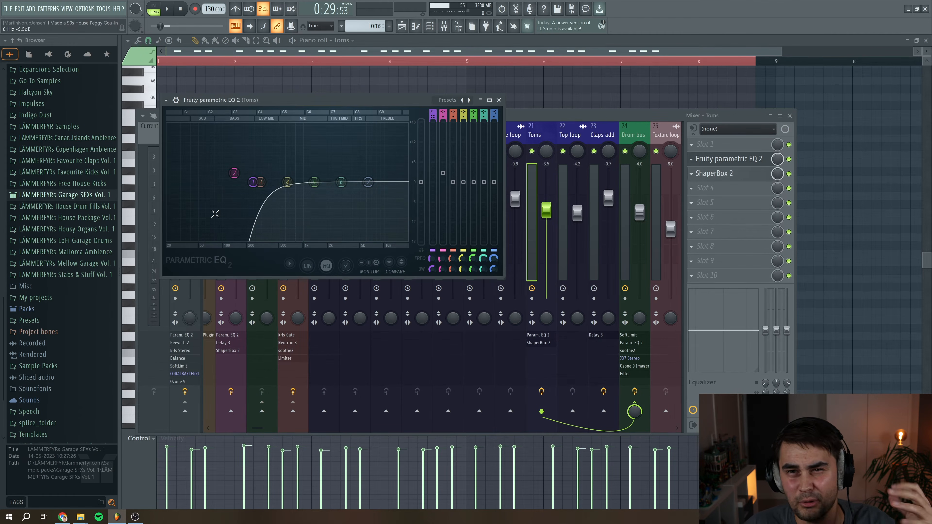
pyautogui.click(499, 100)
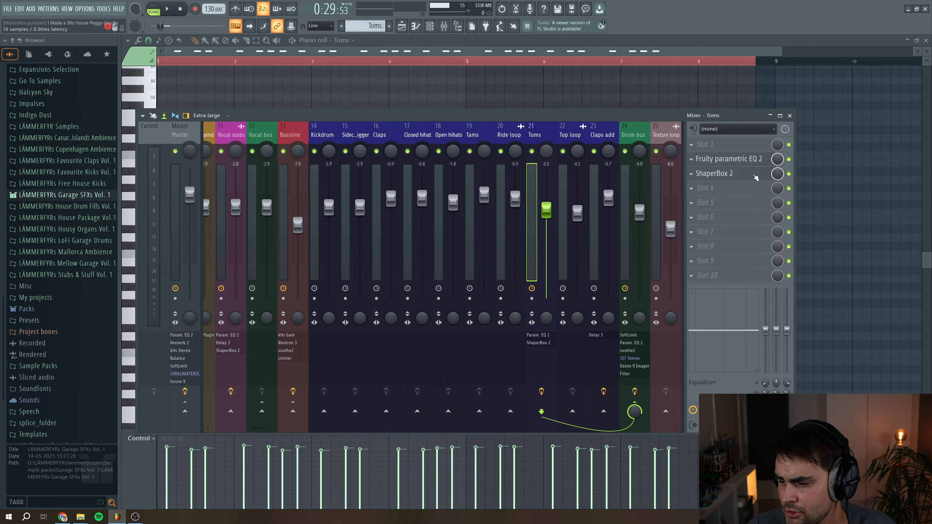
pyautogui.click(755, 175)
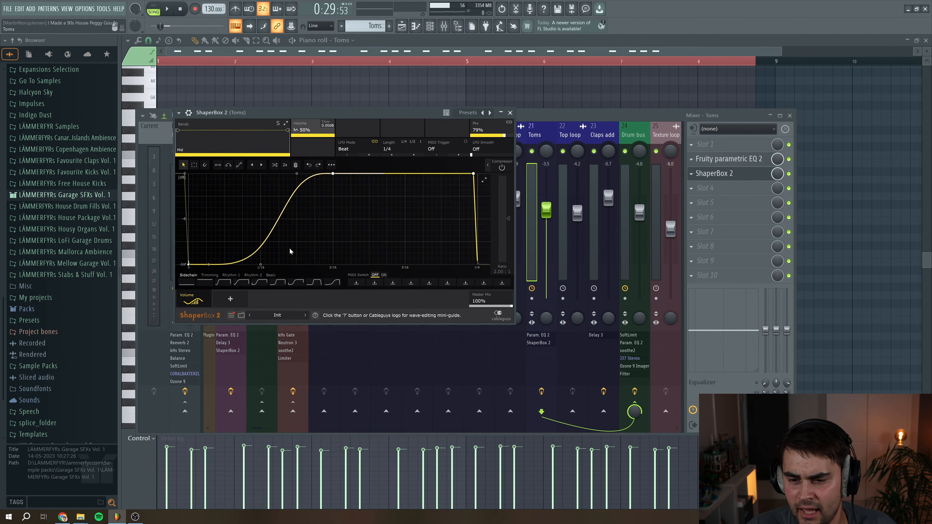
pyautogui.click(509, 113)
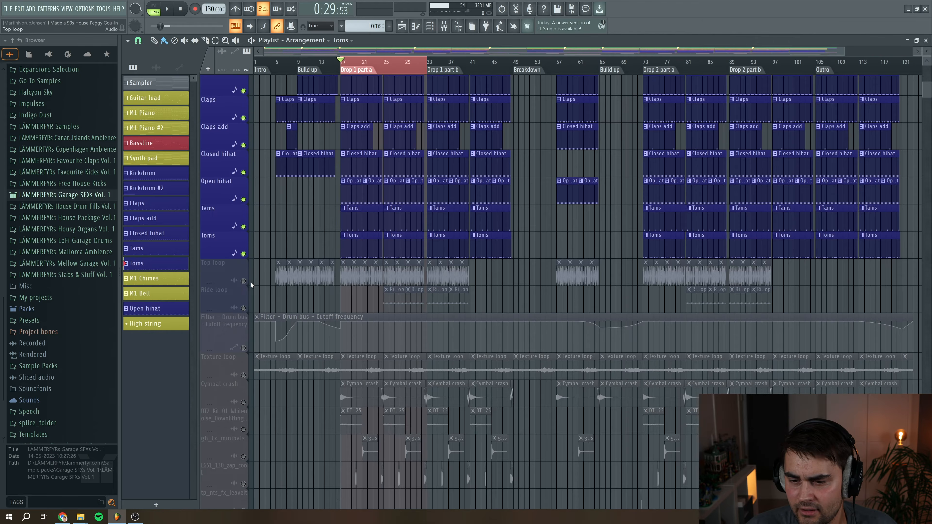
# Add the Top loop track to the solo and play the drop section of the arrangement
pyautogui.click(243, 280)
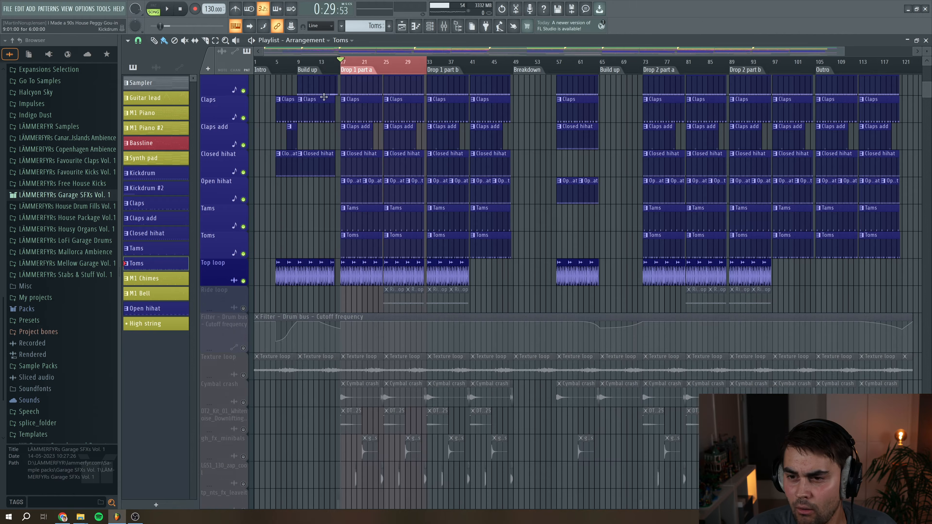
pyautogui.scroll(-1, 378, 178)
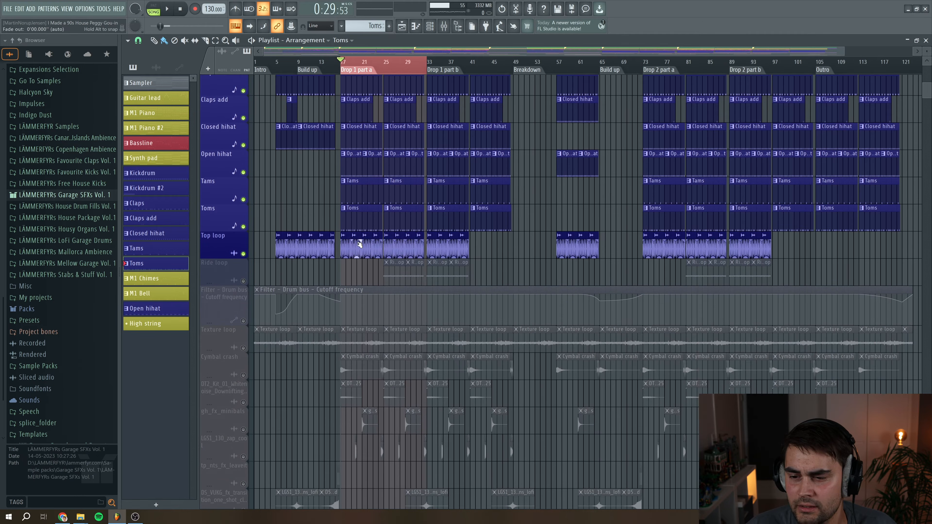
pyautogui.moveTo(843, 52); pyautogui.dragTo(486, 53)
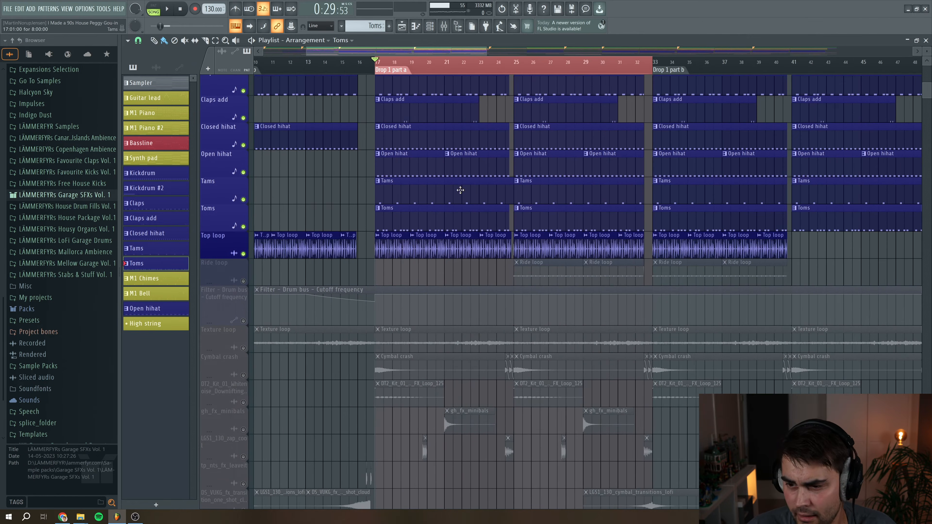
pyautogui.scroll(5, 416, 258)
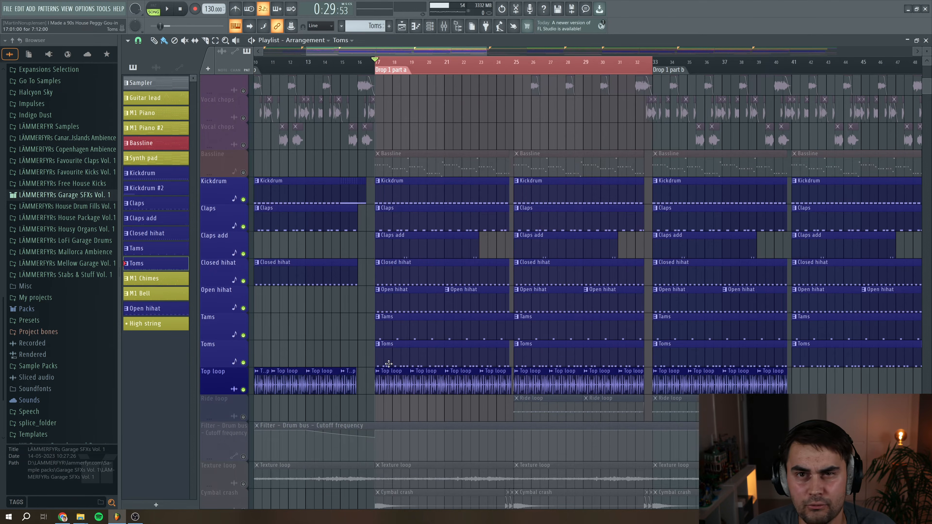
pyautogui.scroll(-1, 389, 363)
pyautogui.press('space')
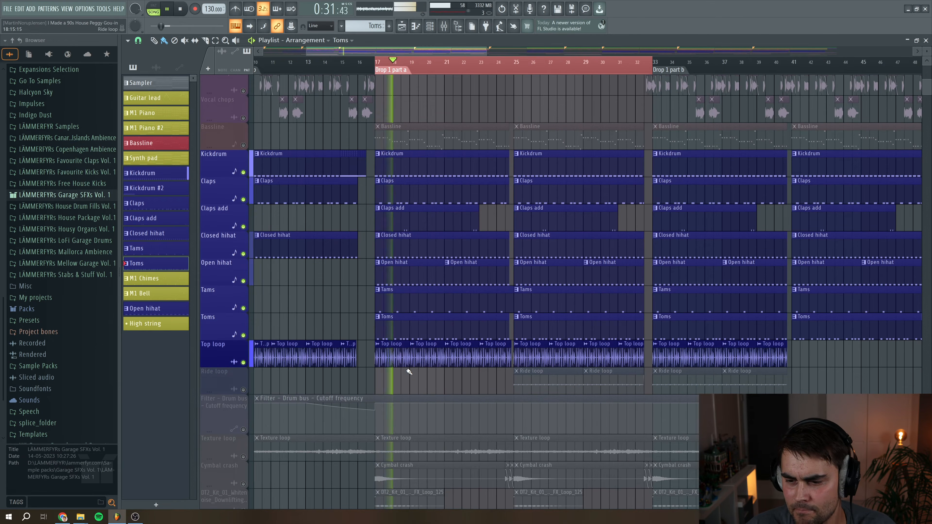
pyautogui.press('space')
# Open the Top loop clip's settings, close them and play the drop again
pyautogui.doubleClick(400, 356)
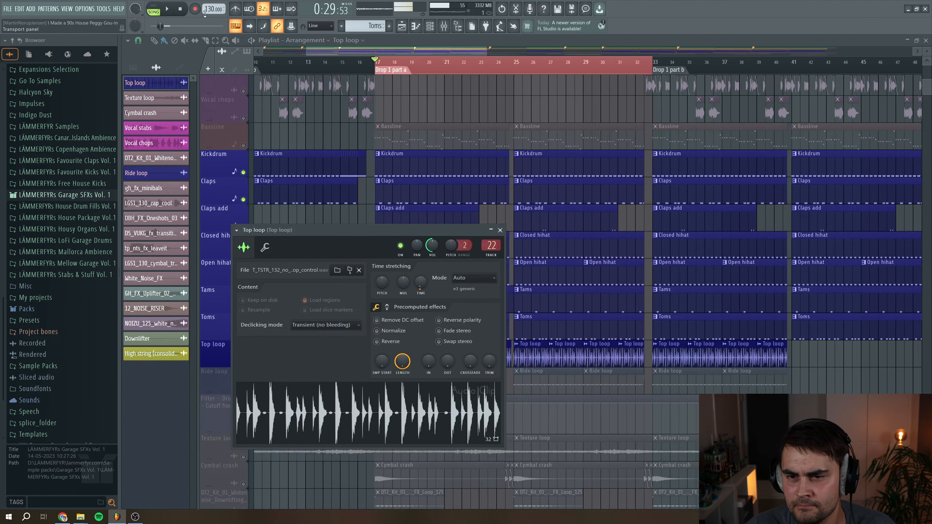
pyautogui.click(501, 230)
pyautogui.press('space')
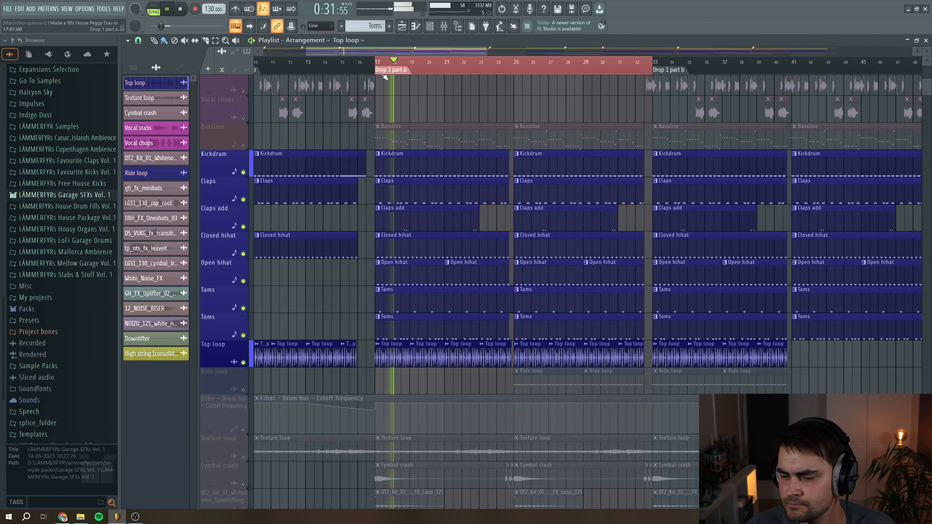
pyautogui.press('space')
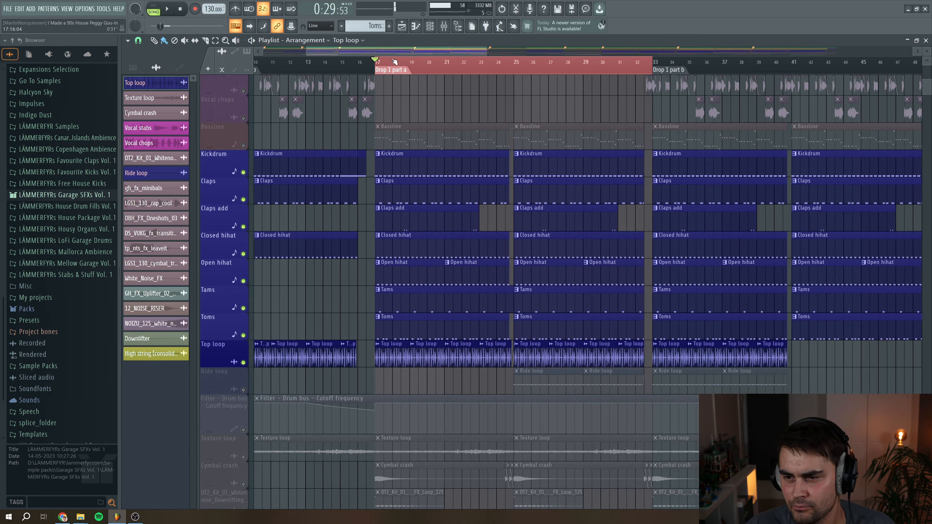
# Move the playhead into the drop, add the Ride loop track to the solo and play it
pyautogui.hscroll(2, 430, 107)
pyautogui.click(430, 63)
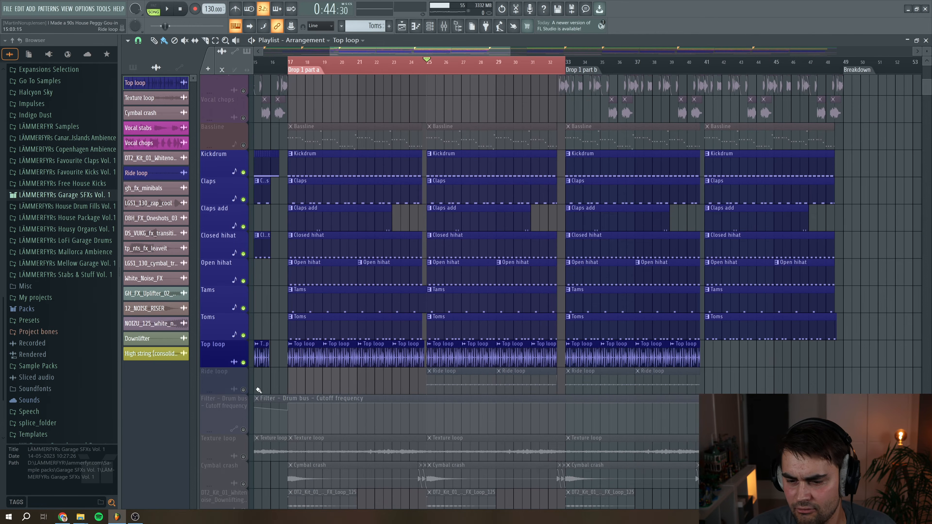
pyautogui.click(243, 389)
pyautogui.press('space')
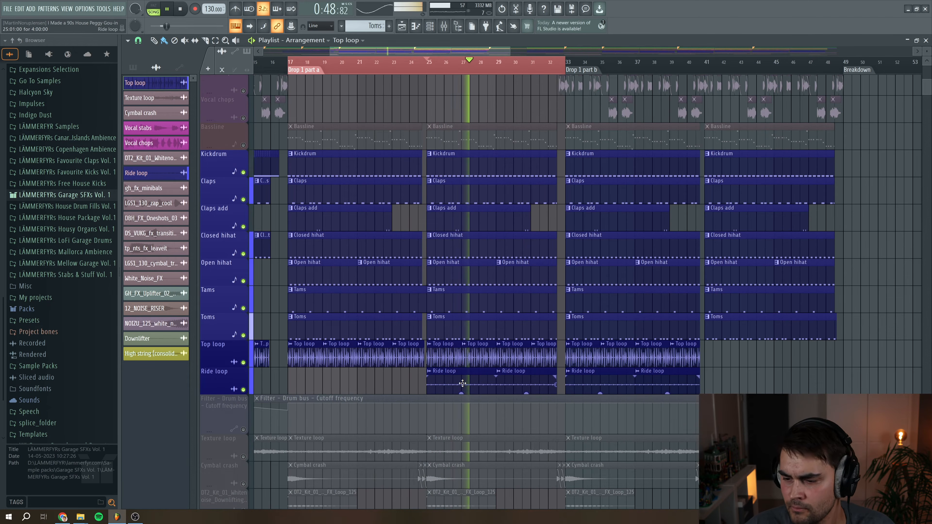
pyautogui.press('space')
# Open the Ride loop clip's settings, close them and stop playback
pyautogui.doubleClick(462, 384)
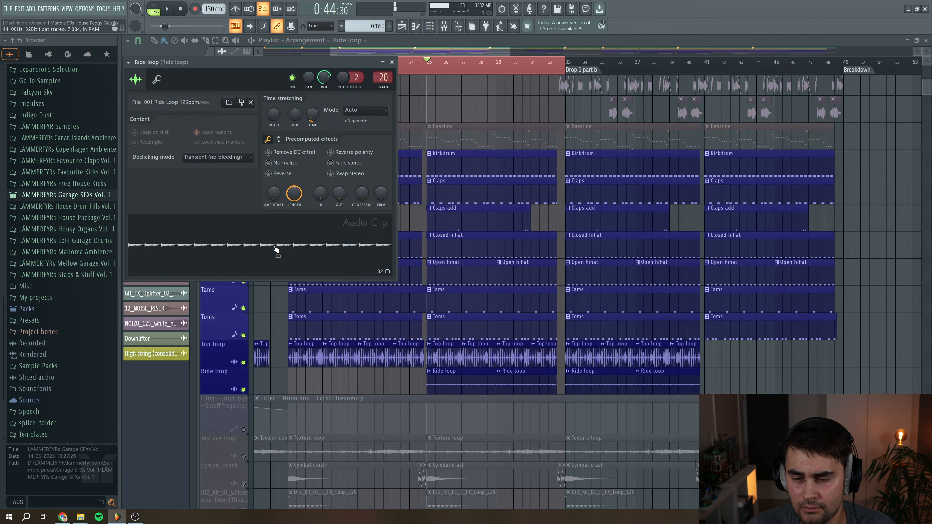
pyautogui.press('Escape')
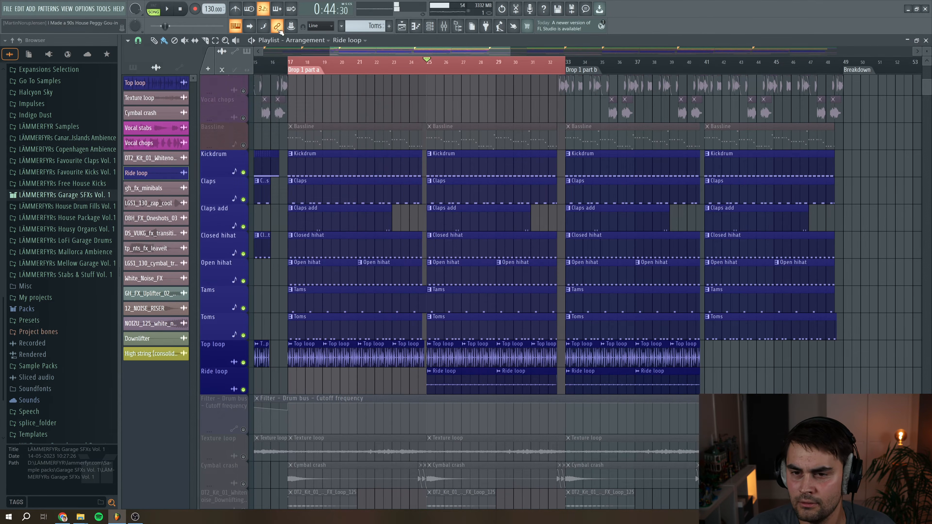
pyautogui.click(180, 8)
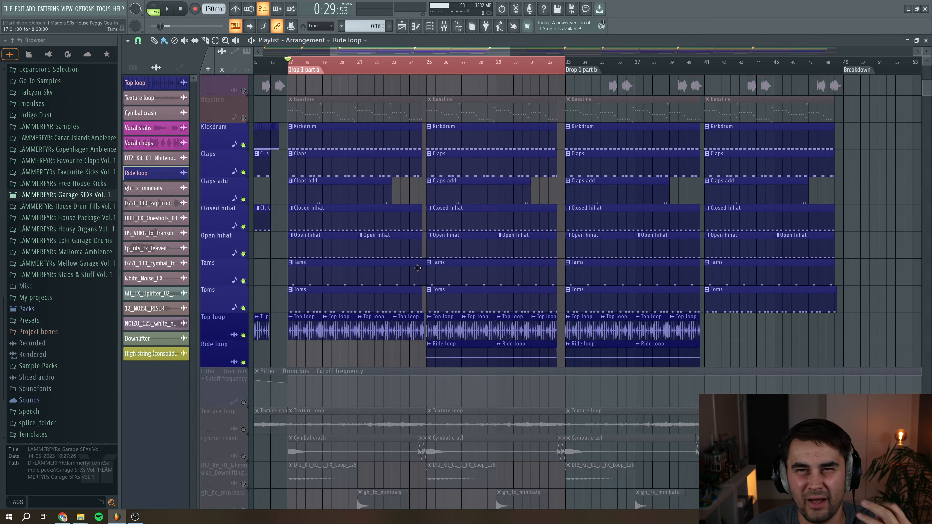
# Add the Filter – Drum bus cutoff automation to the solo and set the playhead at the Build up start
pyautogui.scroll(-2, 240, 358)
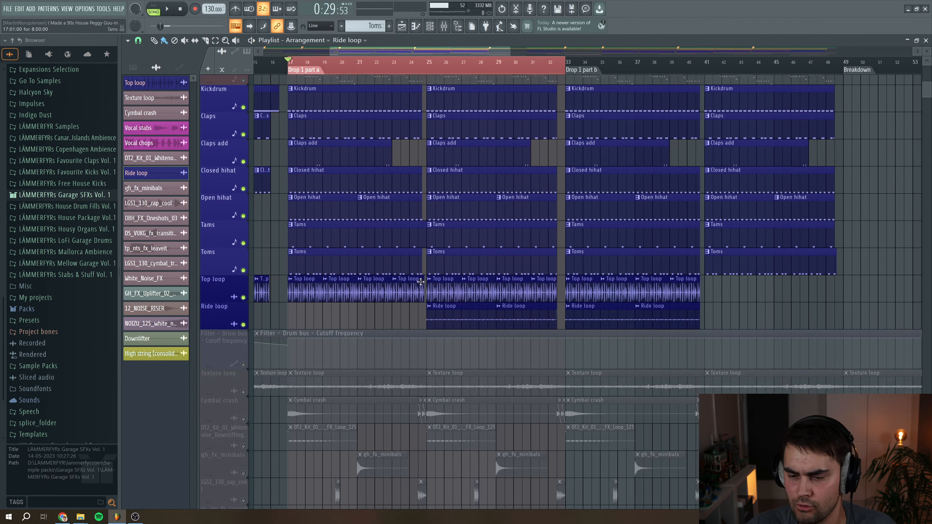
pyautogui.click(243, 348)
pyautogui.moveTo(330, 52); pyautogui.dragTo(263, 51)
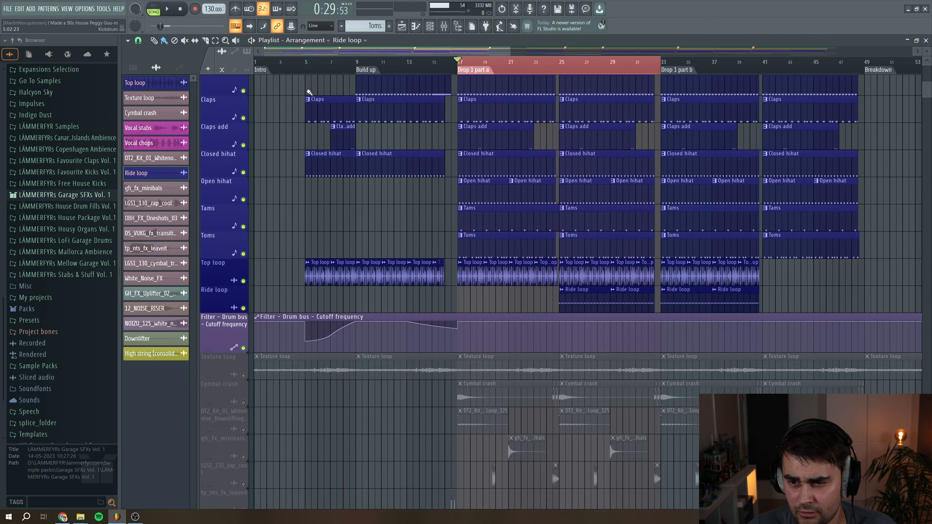
pyautogui.click(307, 65)
# Open the mixer, select the Drum bus channel and play the track through its SoftLimit plugin
pyautogui.click(443, 26)
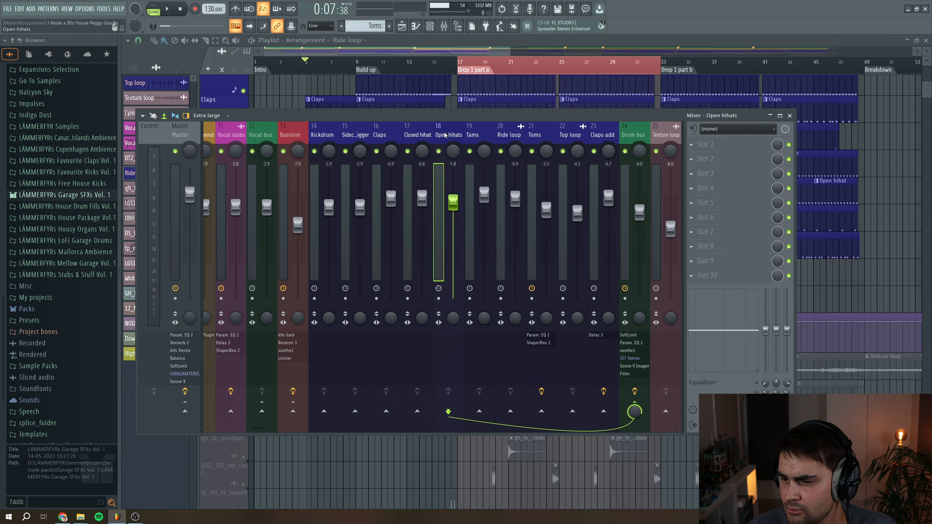
pyautogui.click(544, 135)
pyautogui.click(601, 133)
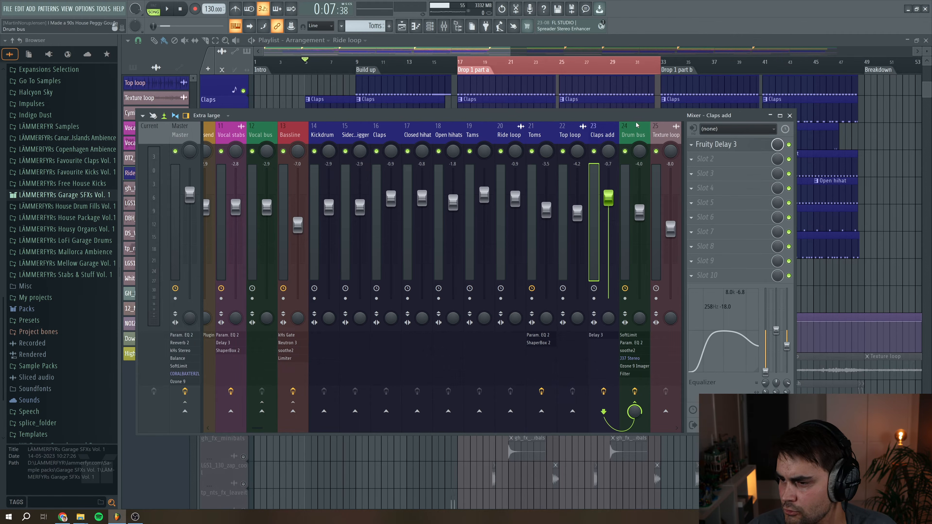
pyautogui.click(631, 138)
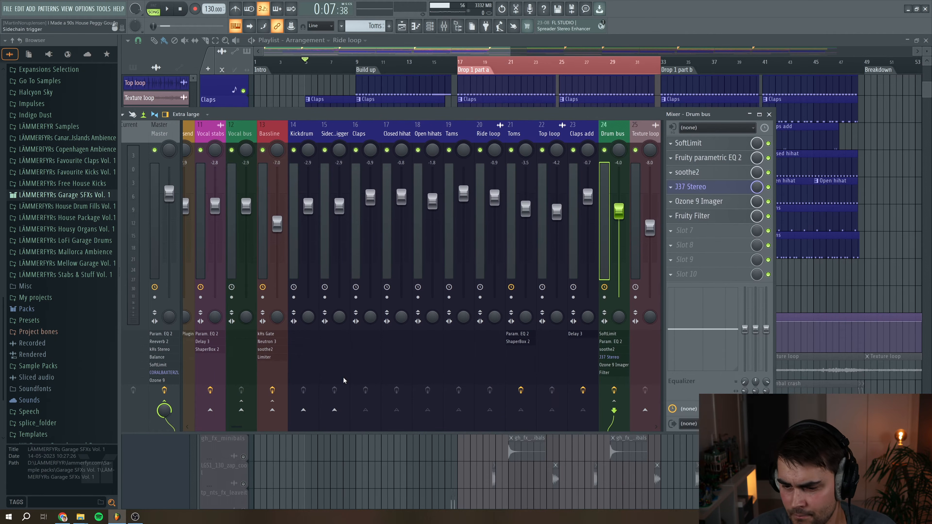
pyautogui.moveTo(241, 429); pyautogui.dragTo(280, 428)
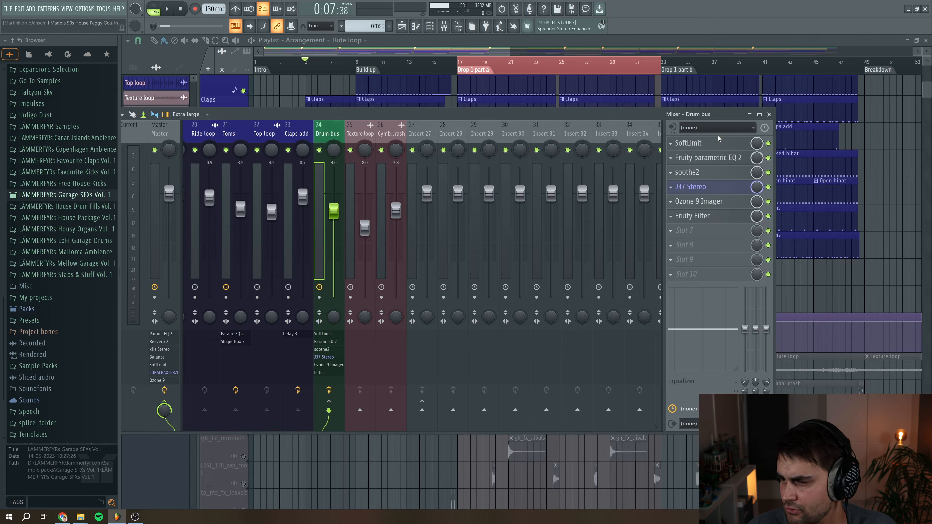
pyautogui.click(721, 144)
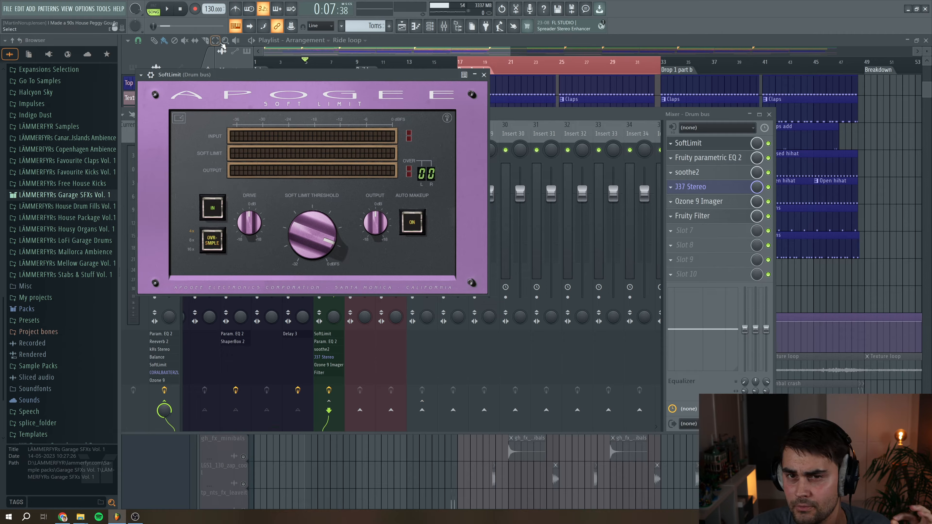
pyautogui.press('space')
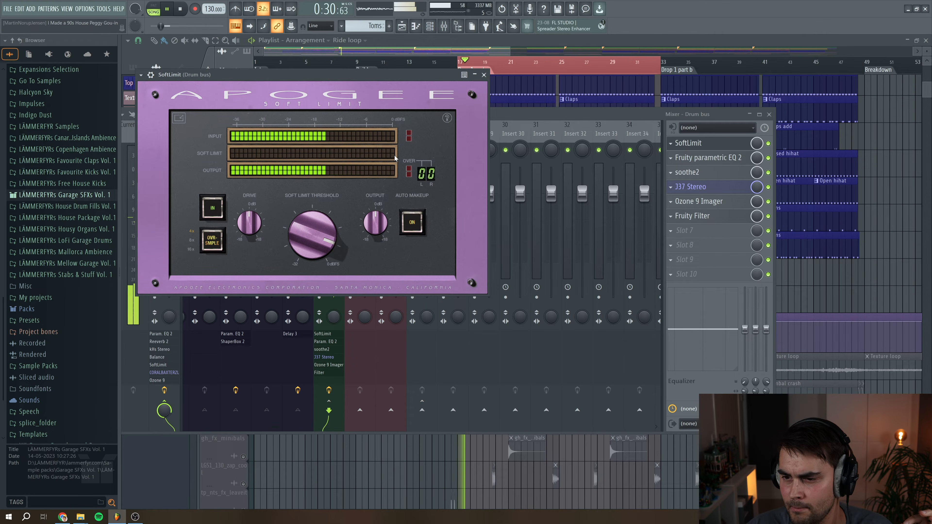
pyautogui.press('space')
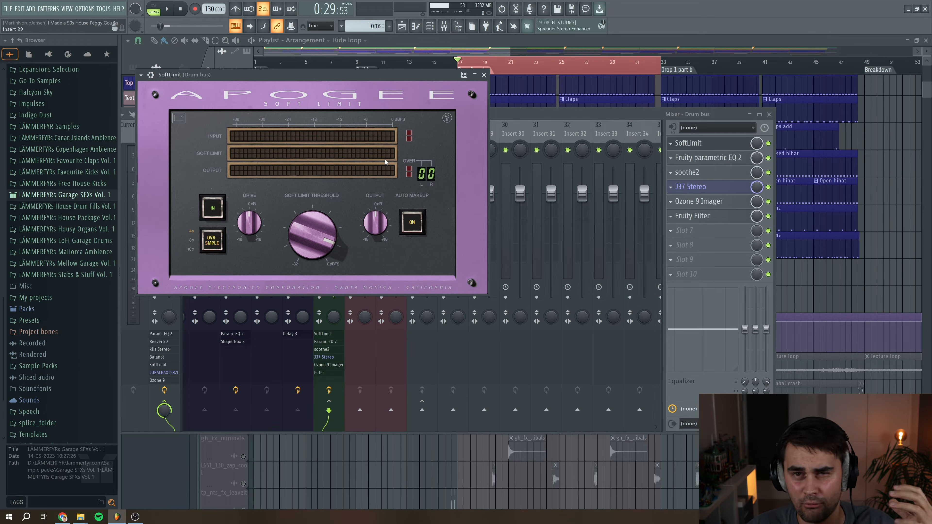
# Open the Drum bus's Fruity parametric EQ 2, play the track through it and close it
pyautogui.click(689, 143)
pyautogui.click(689, 161)
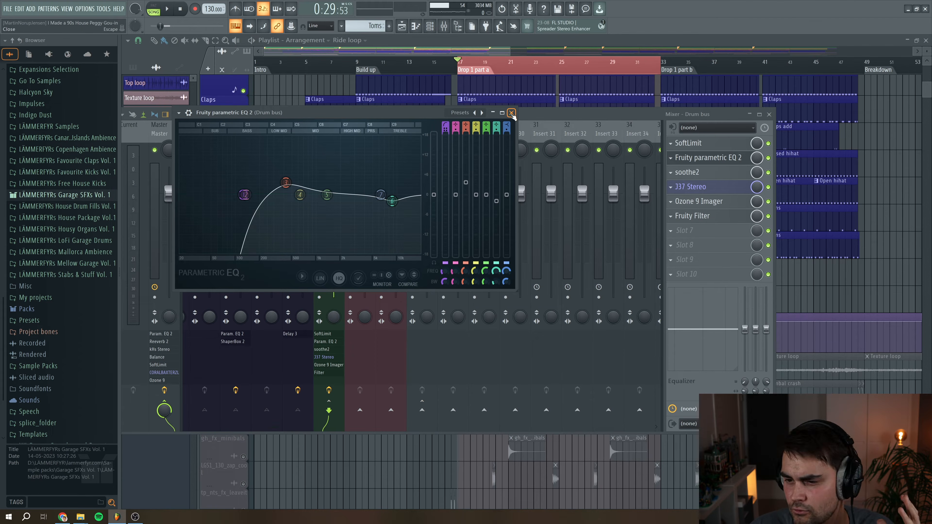
pyautogui.click(167, 8)
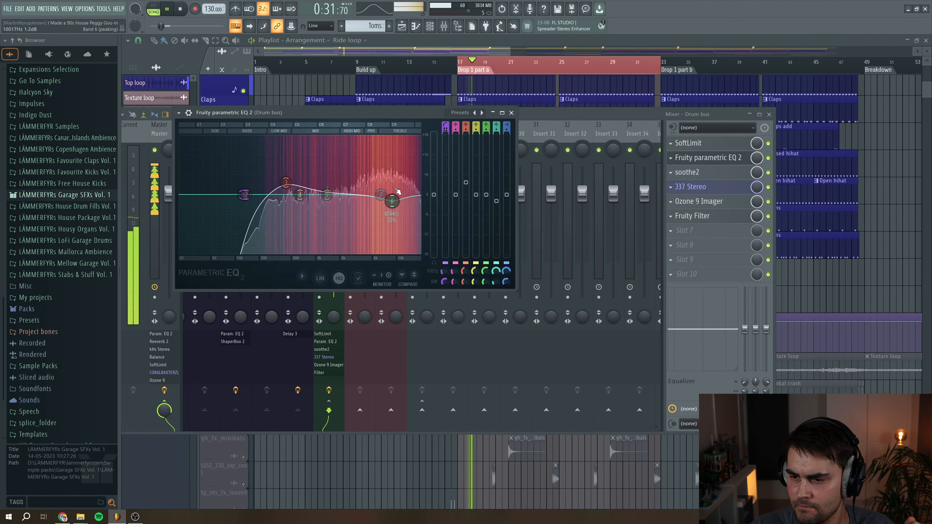
pyautogui.press('space')
pyautogui.press('Escape')
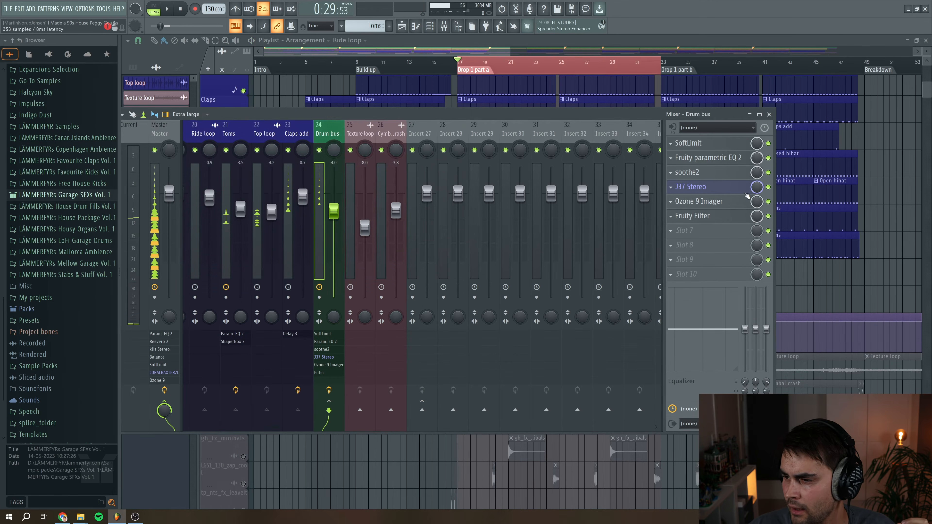
# Open the Drum bus's soothe2 plugin, reposition its window and play the track through it
pyautogui.click(687, 172)
pyautogui.moveTo(320, 53); pyautogui.dragTo(386, 89)
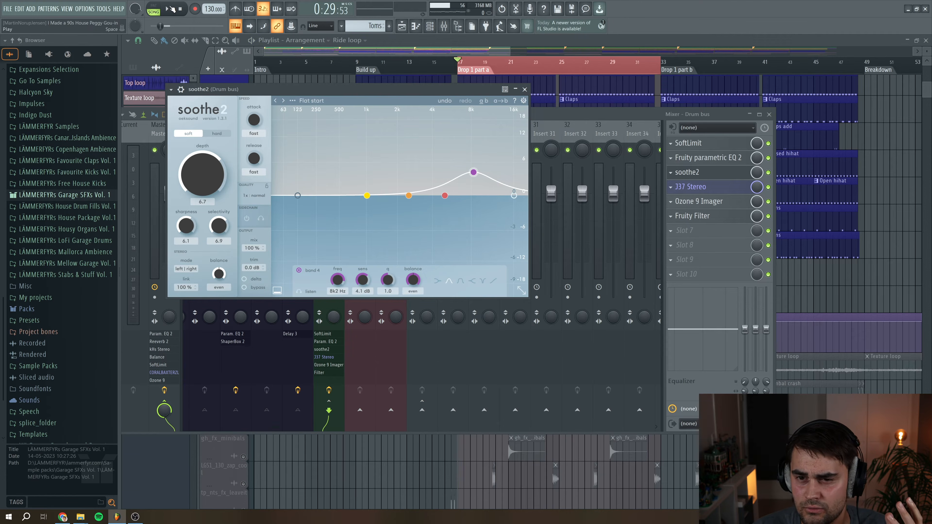
pyautogui.press('space')
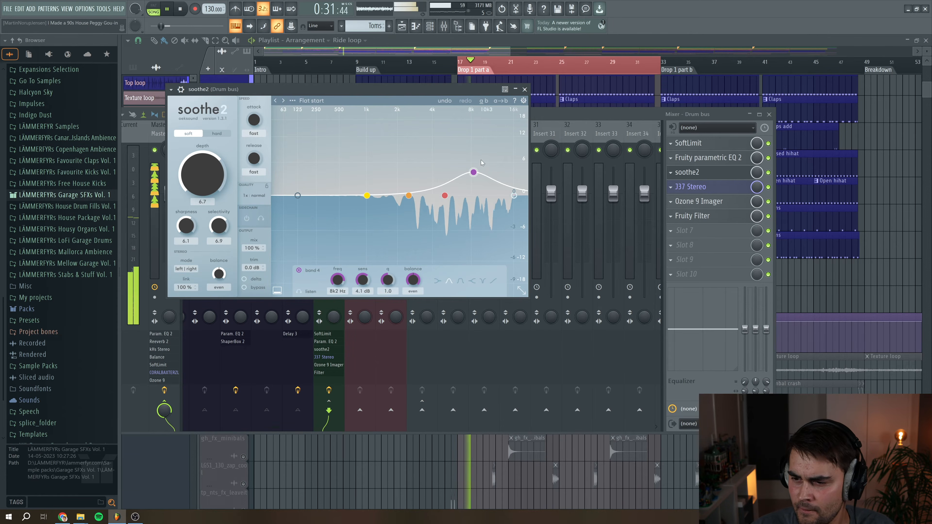
pyautogui.press('space')
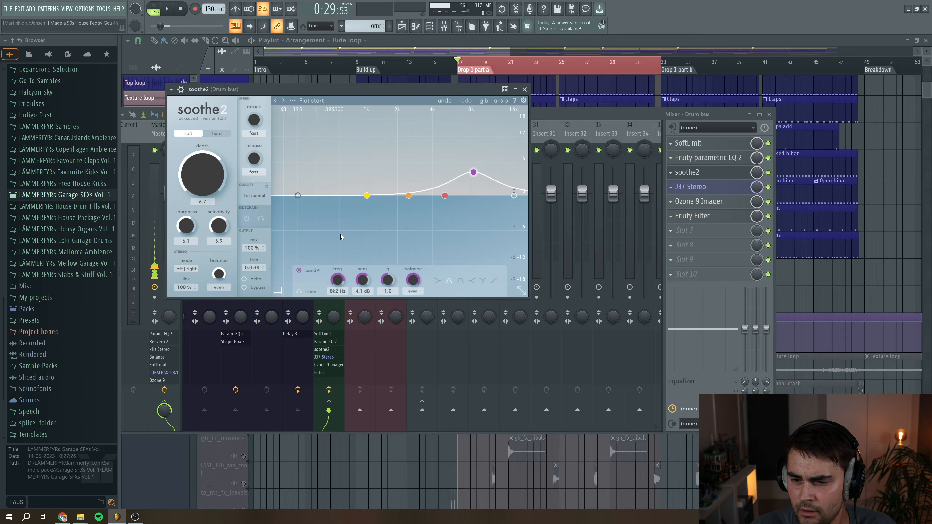
# Audition soothe2's delta signal during playback and switch delta monitoring off again
pyautogui.click(244, 279)
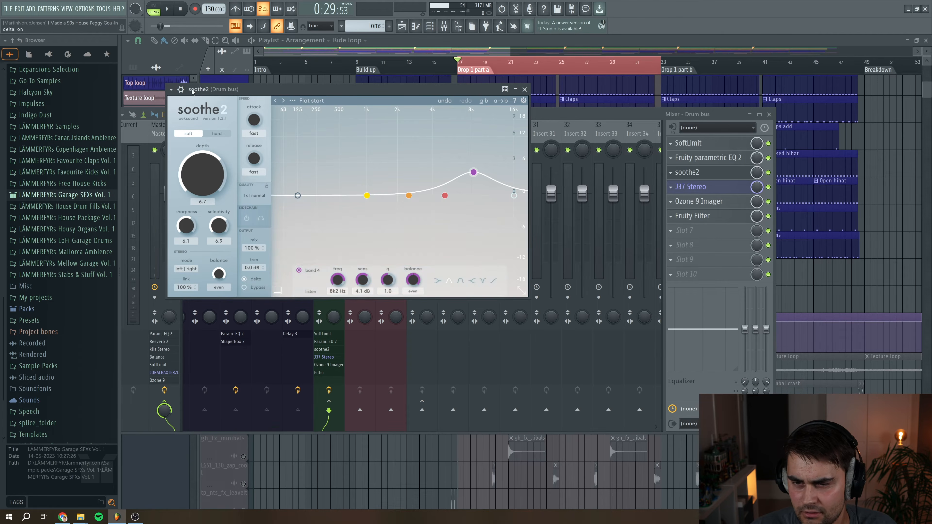
pyautogui.click(168, 10)
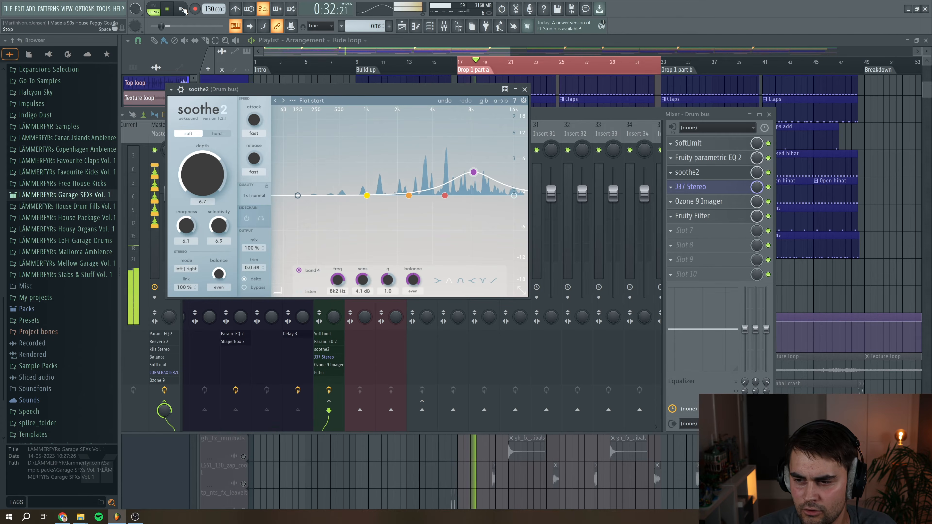
pyautogui.click(182, 9)
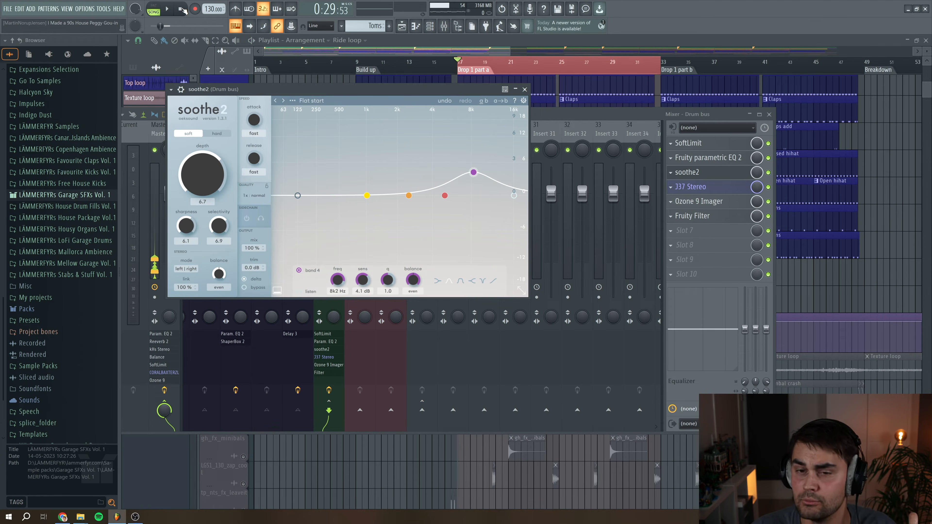
pyautogui.click(244, 279)
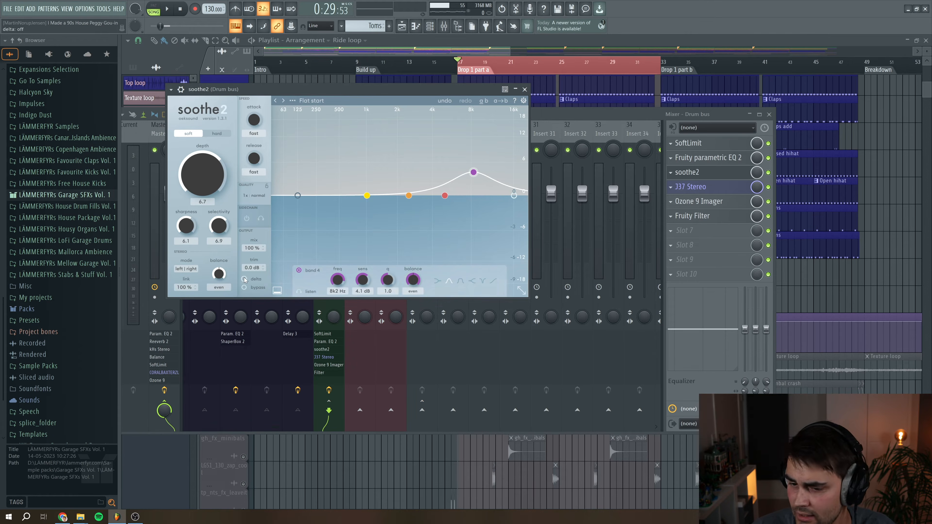
# Close soothe2, open the Drum bus's 337 Stereo plugin, reposition its window and play the track through it
pyautogui.click(525, 89)
pyautogui.moveTo(254, 106); pyautogui.dragTo(321, 144)
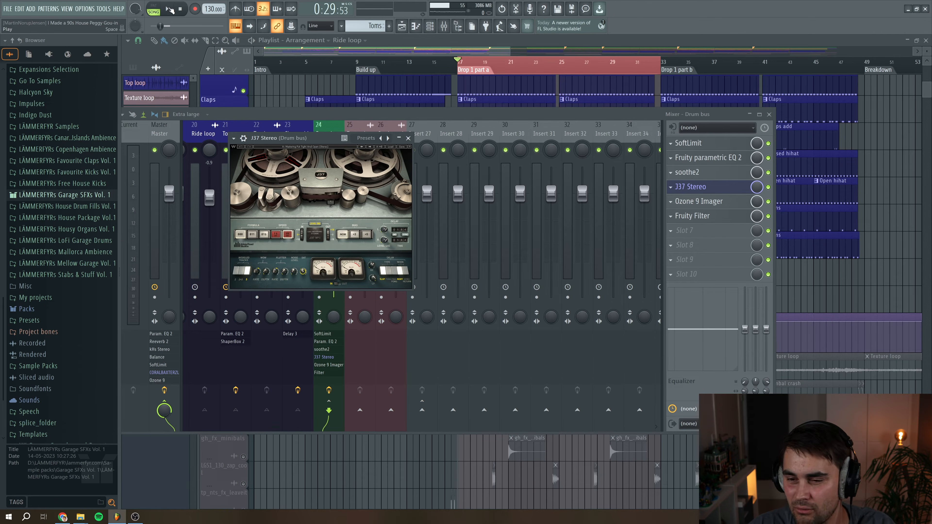
pyautogui.click(170, 10)
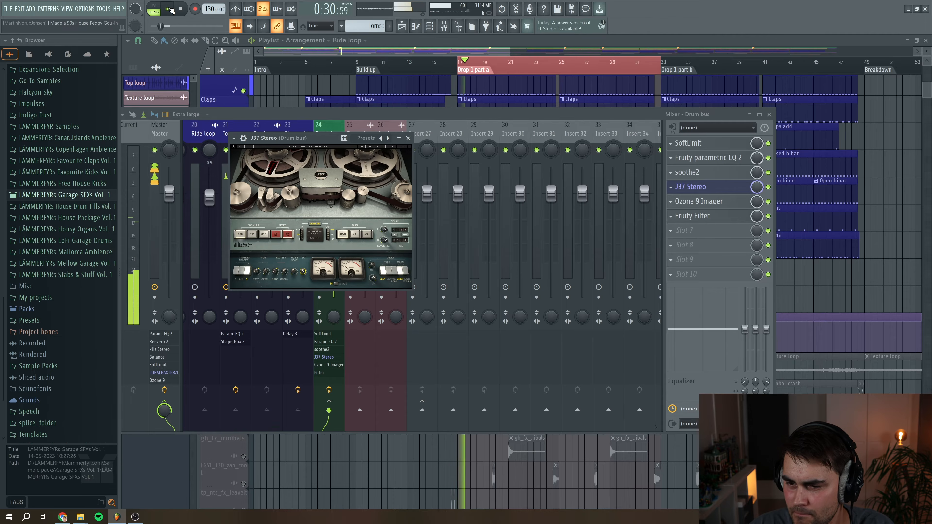
pyautogui.press('space')
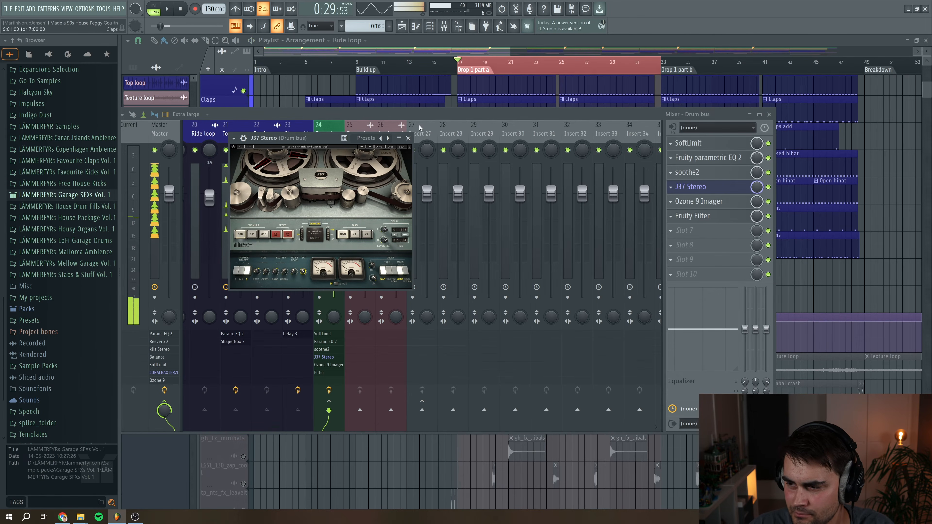
# Compare the Drum bus with the 337 Stereo slot disabled and re-enabled while the track plays
pyautogui.click(767, 187)
pyautogui.click(408, 138)
pyautogui.click(168, 9)
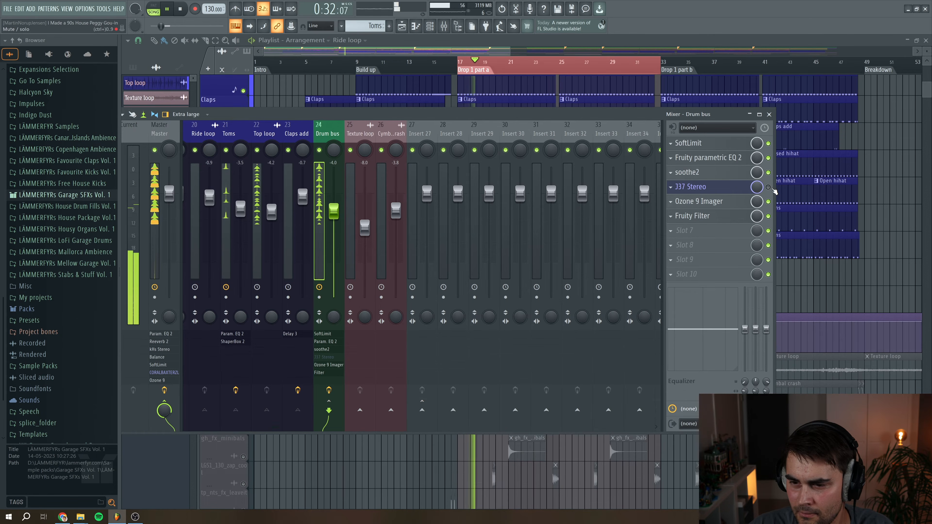
pyautogui.click(767, 187)
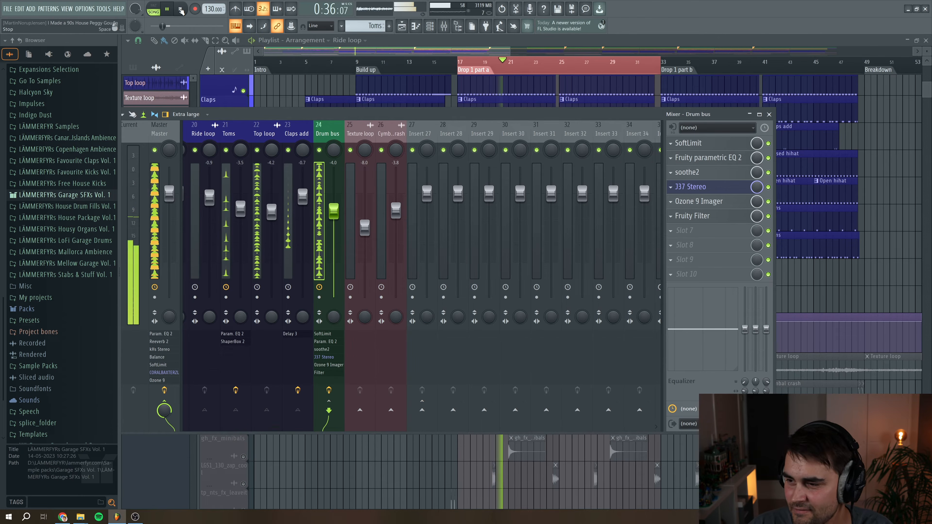
pyautogui.press('space')
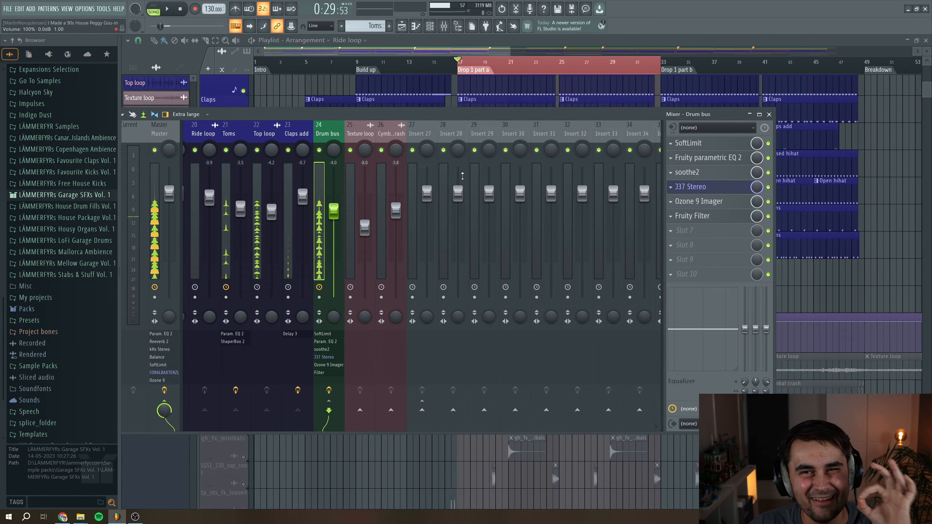
# Open the Drum bus's Ozone 9 Imager, reposition its window and play the track through it
pyautogui.click(699, 201)
pyautogui.moveTo(310, 153); pyautogui.dragTo(405, 164)
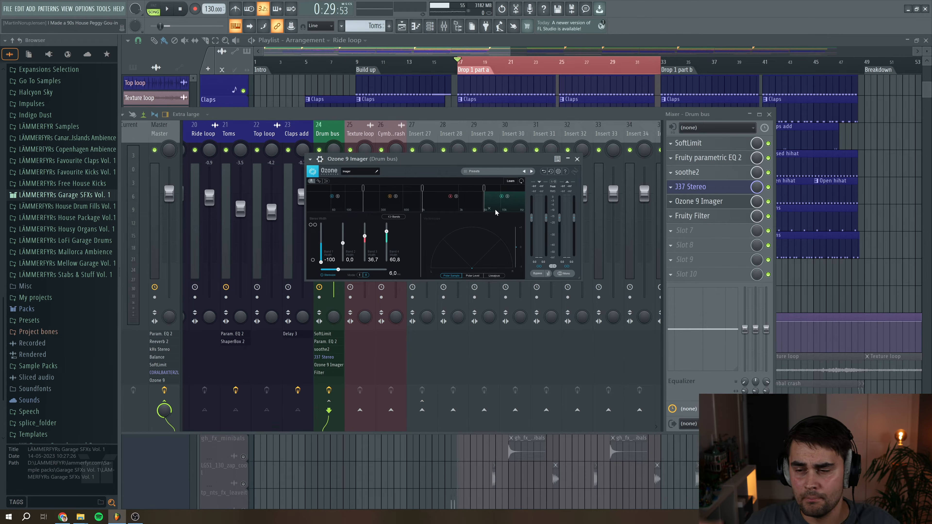
pyautogui.press('space')
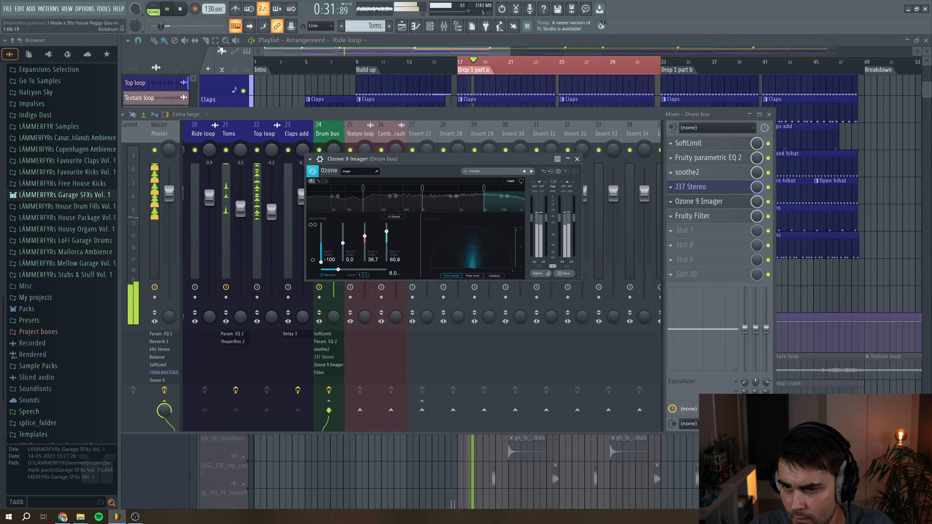
pyautogui.click(182, 10)
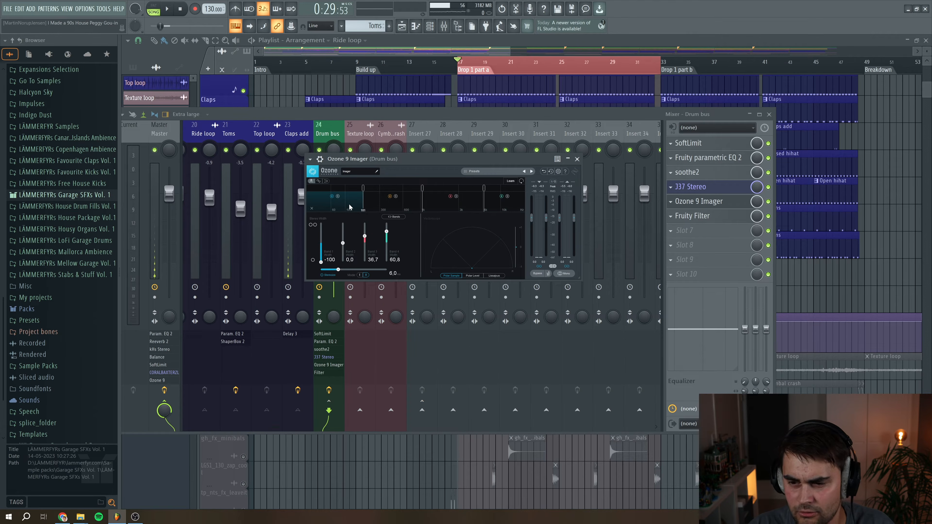
# Close Ozone 9 Imager, open the Drum bus's Fruity Filter, reposition its window and close it
pyautogui.click(699, 202)
pyautogui.click(726, 218)
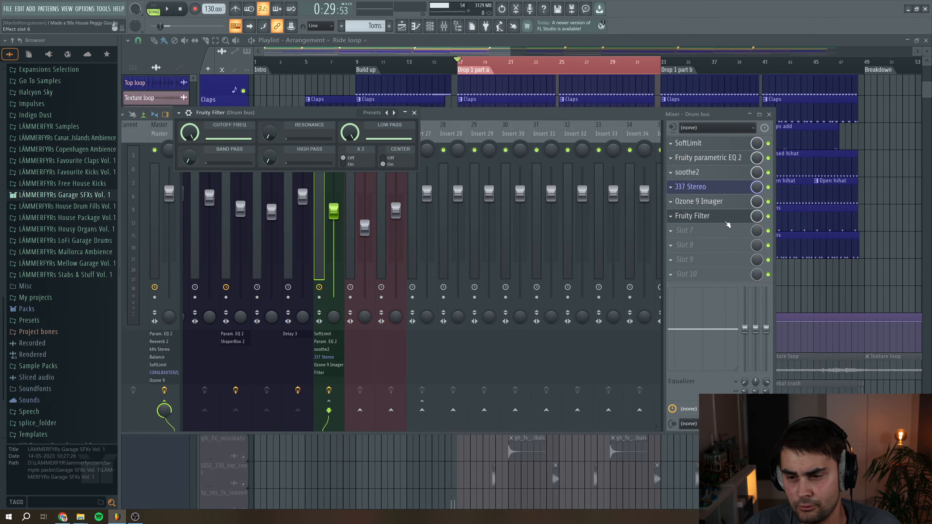
pyautogui.moveTo(297, 119); pyautogui.dragTo(349, 147)
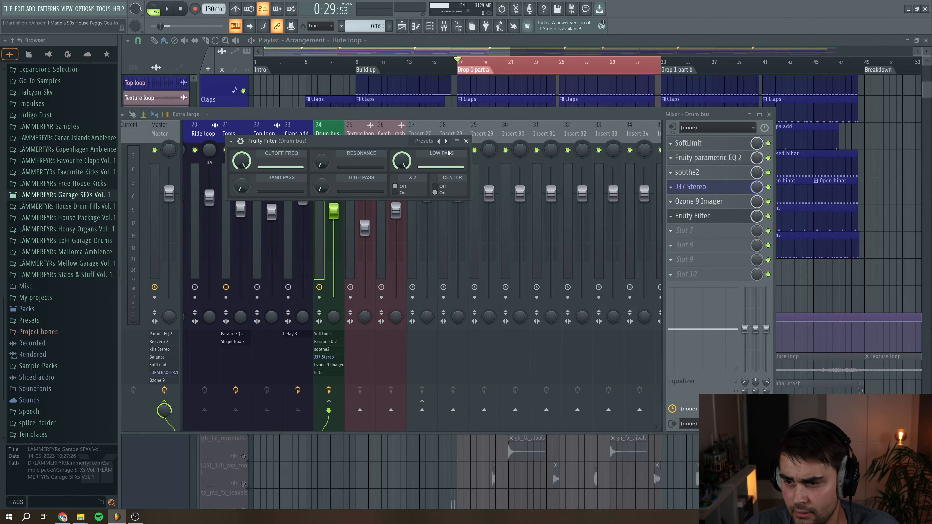
pyautogui.click(466, 141)
# Hide the mixer and play the build-up from bar 5 with the Drum bus filter cutoff automation
pyautogui.press('F9')
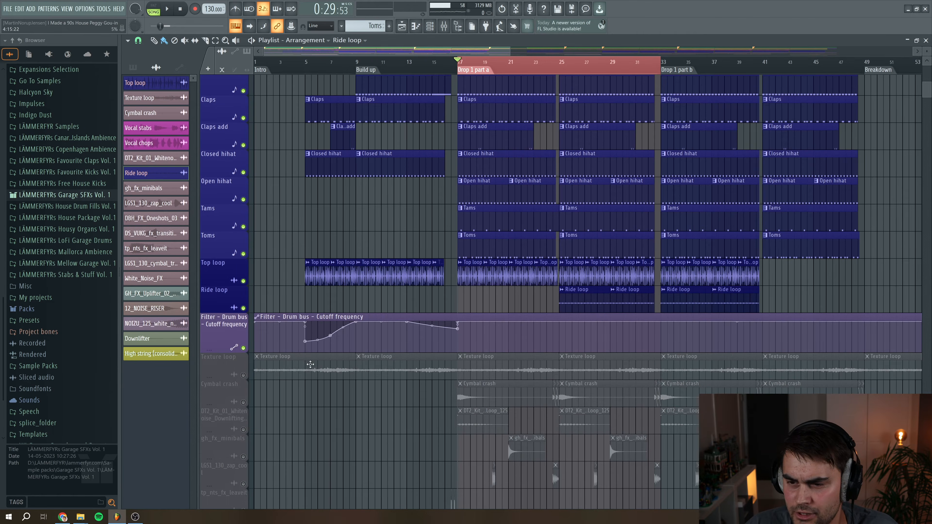
pyautogui.click(306, 66)
pyautogui.press('space')
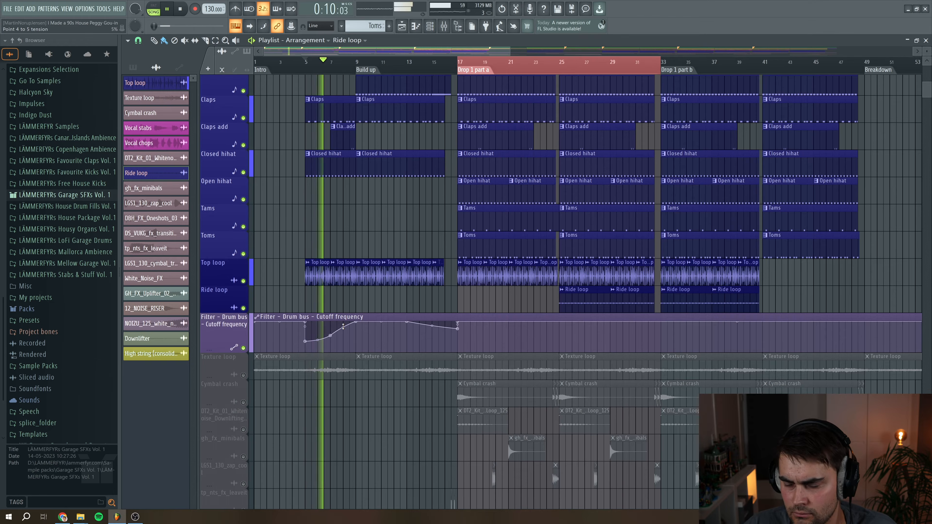
pyautogui.press('space')
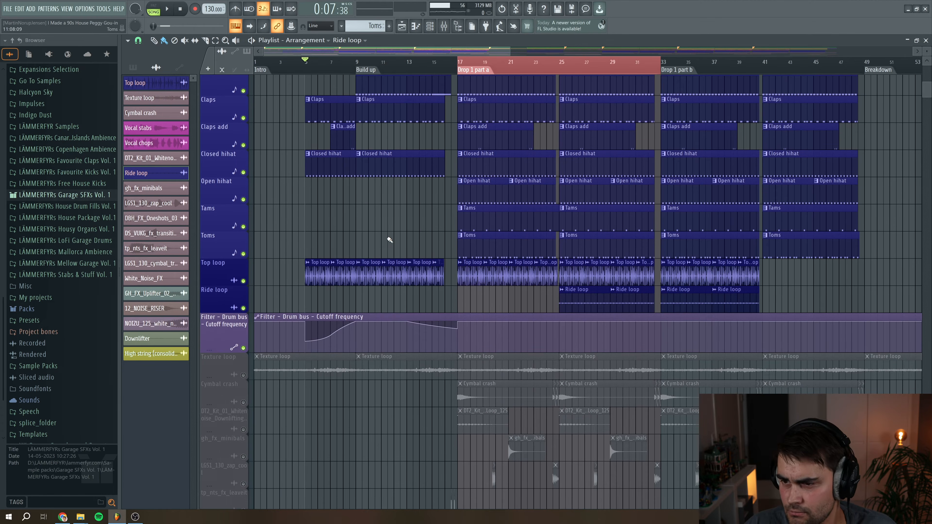
# Unmute the Bassline track in the playlist and set the playback position to the start of Drop 1
pyautogui.scroll(3, 390, 240)
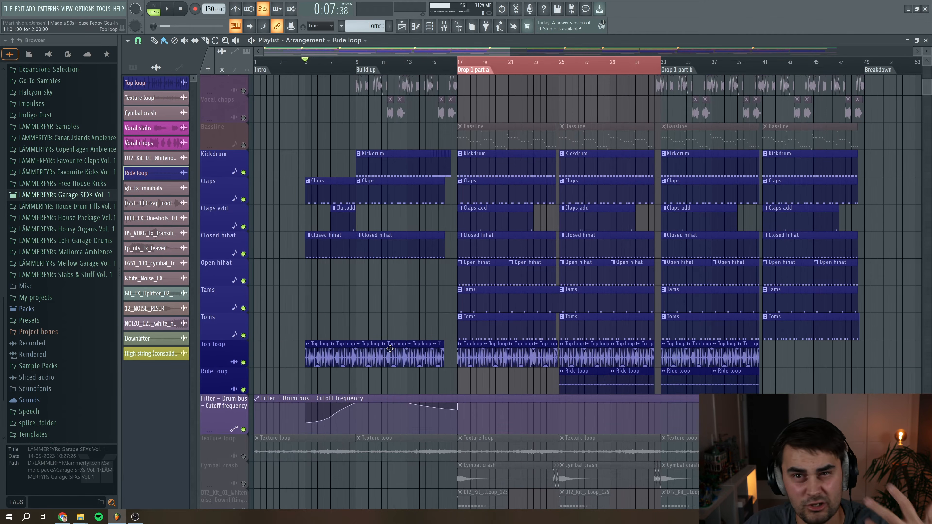
pyautogui.scroll(6, 319, 305)
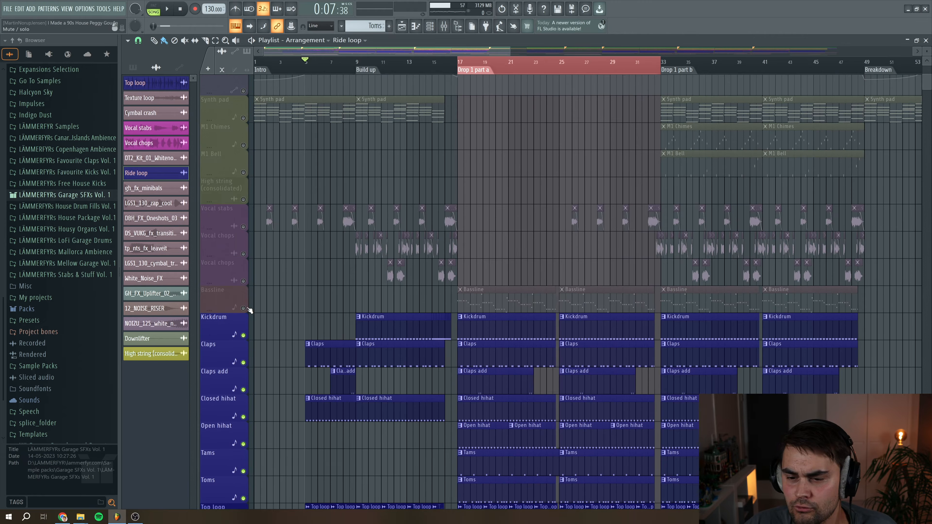
pyautogui.click(245, 308)
pyautogui.click(458, 63)
# Open the Bassline pattern in the piano roll, play it and zoom in to inspect its notes
pyautogui.hscroll(2, 466, 61)
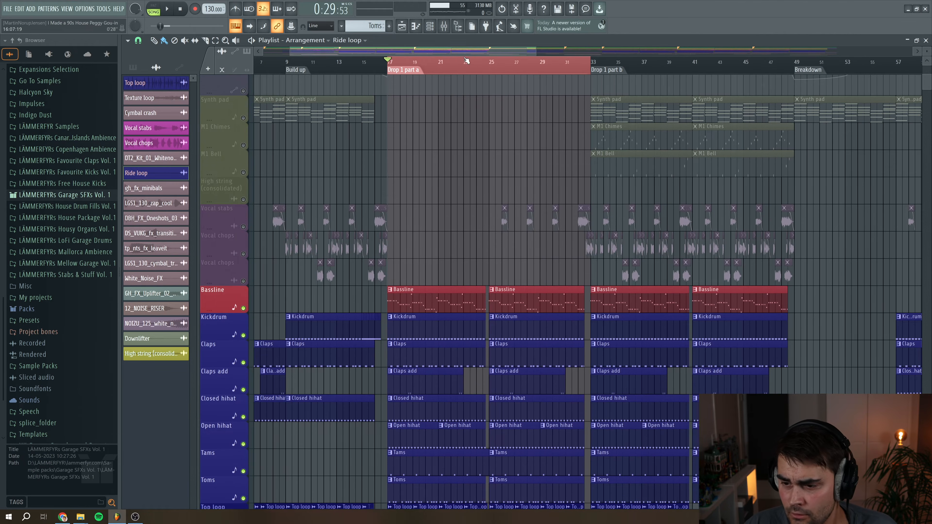
pyautogui.doubleClick(429, 302)
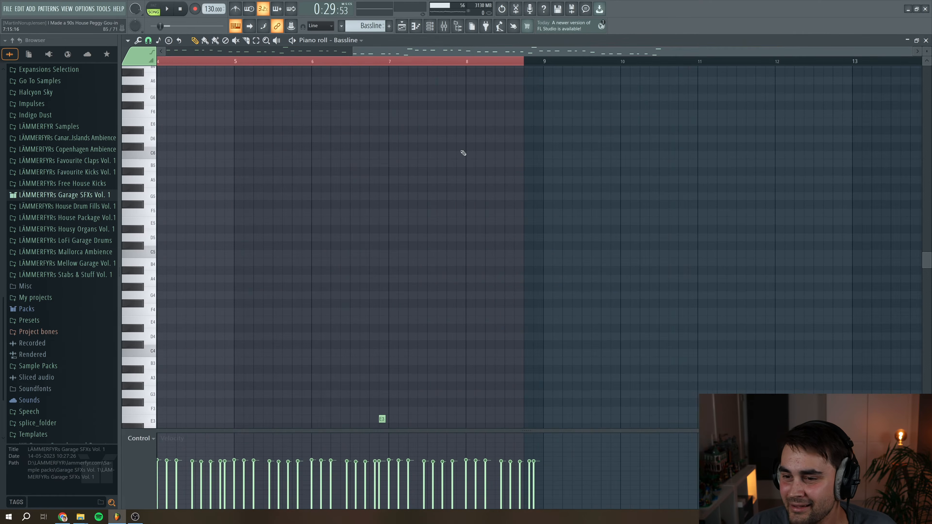
pyautogui.scroll(-8, 215, 148)
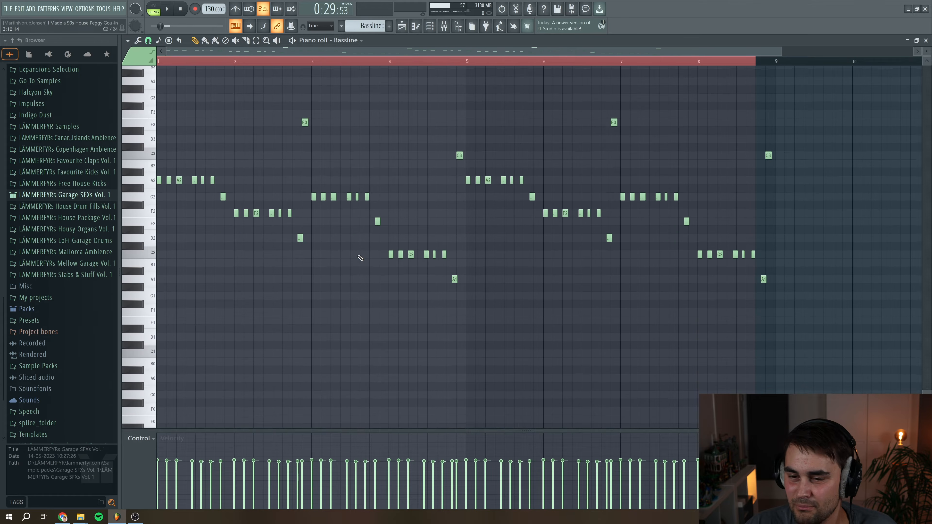
pyautogui.click(169, 10)
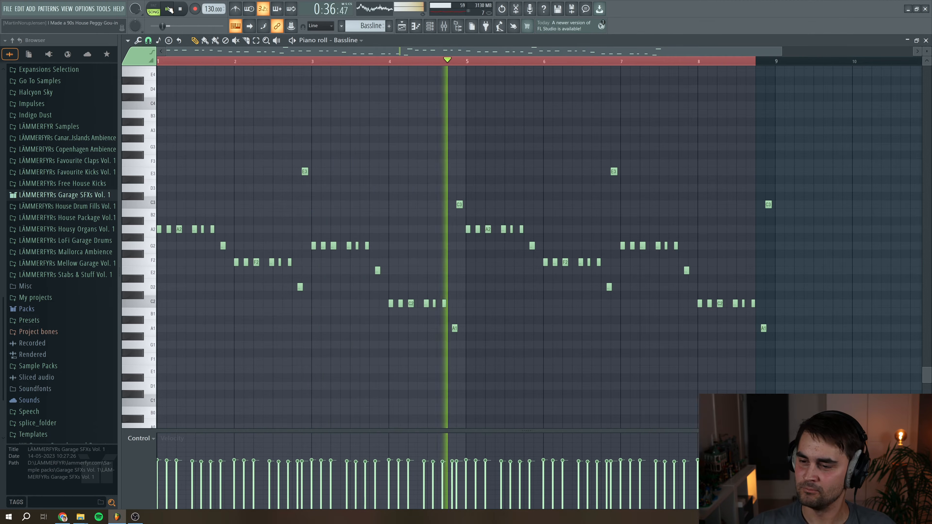
pyautogui.click(168, 9)
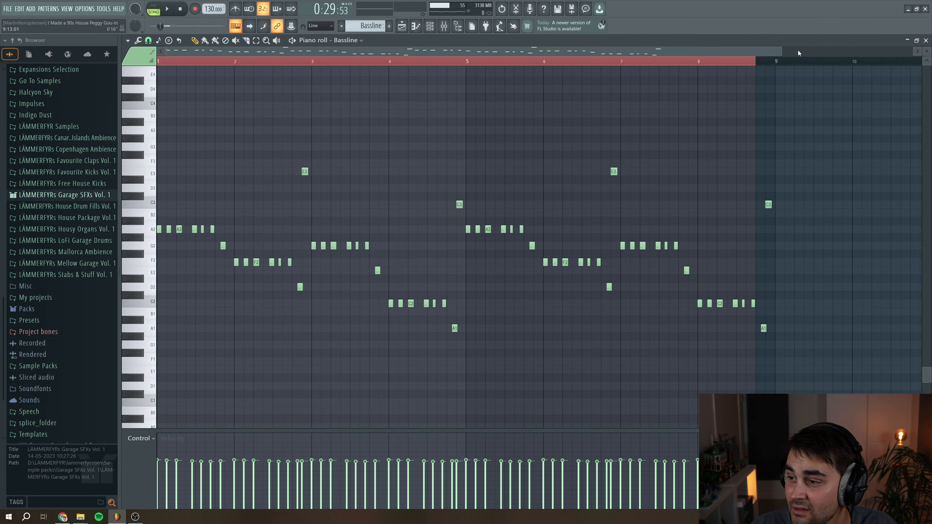
pyautogui.moveTo(783, 51); pyautogui.dragTo(249, 141)
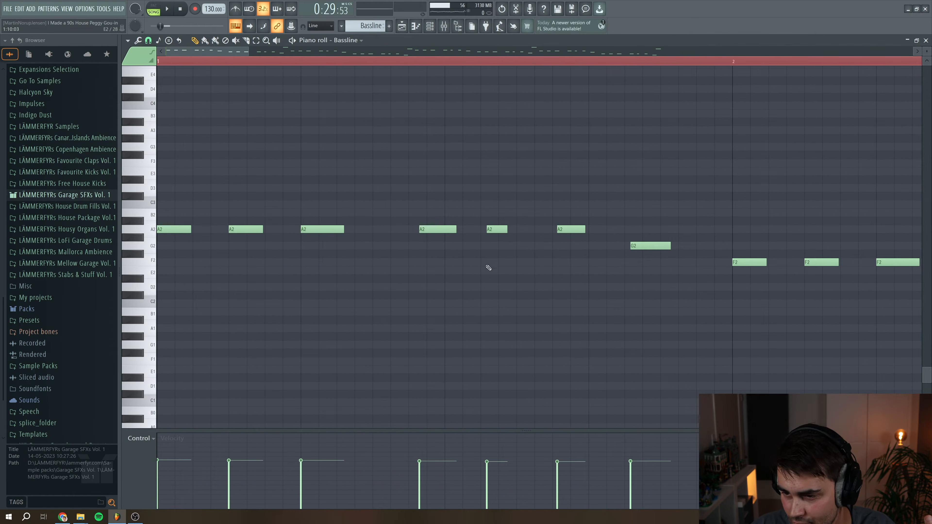
pyautogui.moveTo(226, 54); pyautogui.dragTo(557, 51)
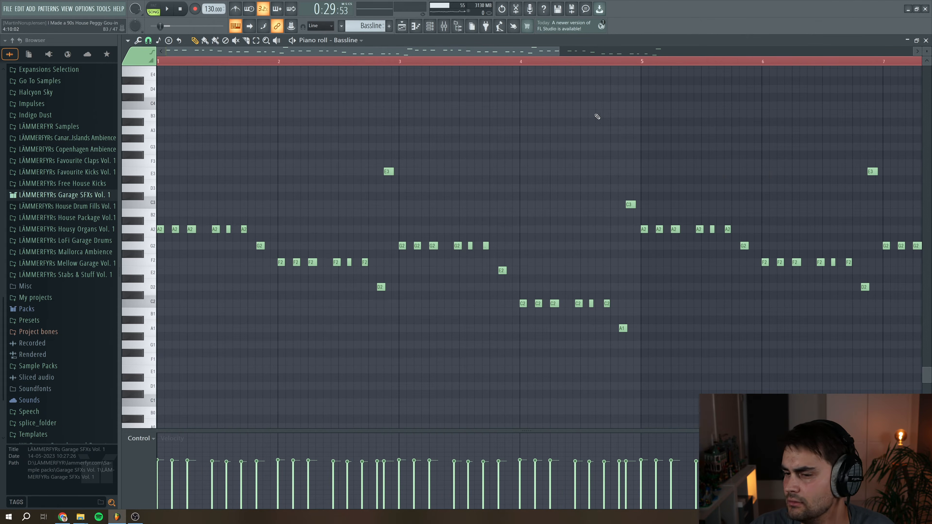
# Close the piano roll, open the Bassline channel's Reaktor Monark plugin and reposition its window
pyautogui.click(926, 40)
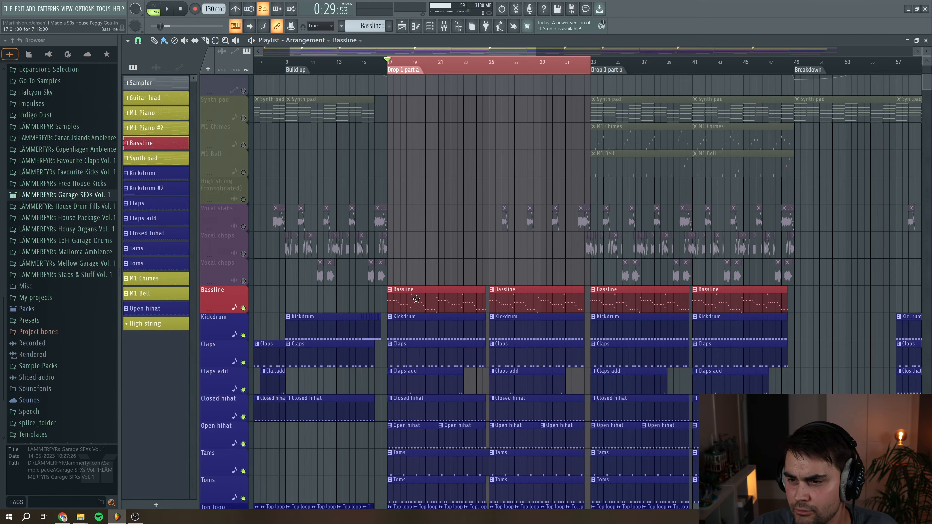
pyautogui.click(429, 26)
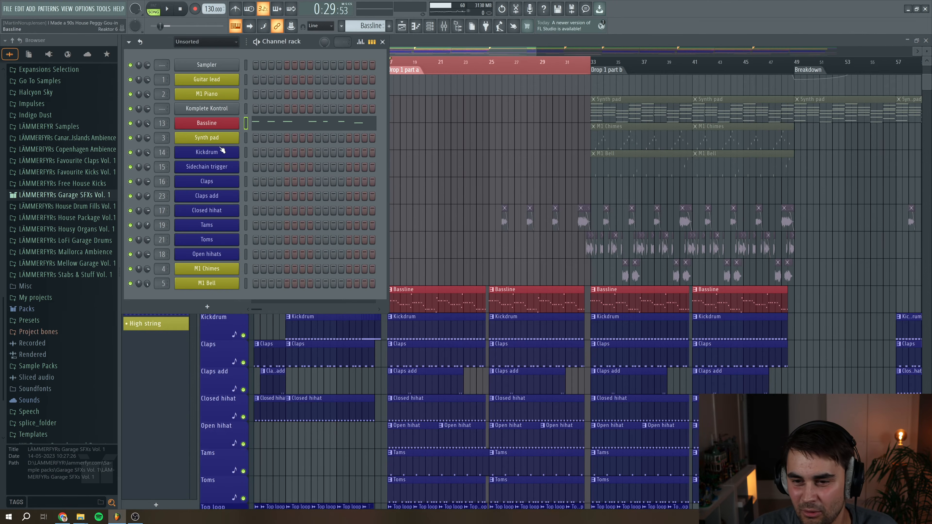
pyautogui.click(206, 122)
pyautogui.click(182, 105)
pyautogui.click(160, 105)
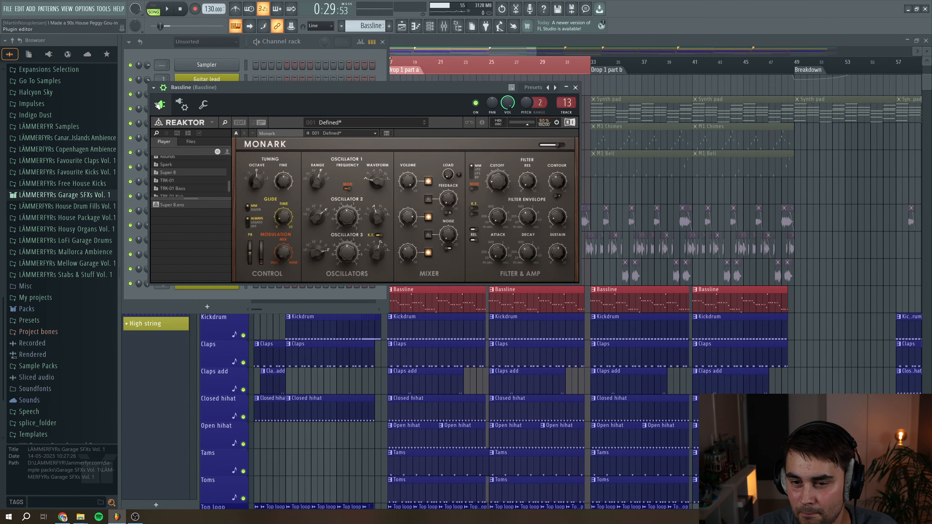
pyautogui.moveTo(294, 99); pyautogui.dragTo(353, 146)
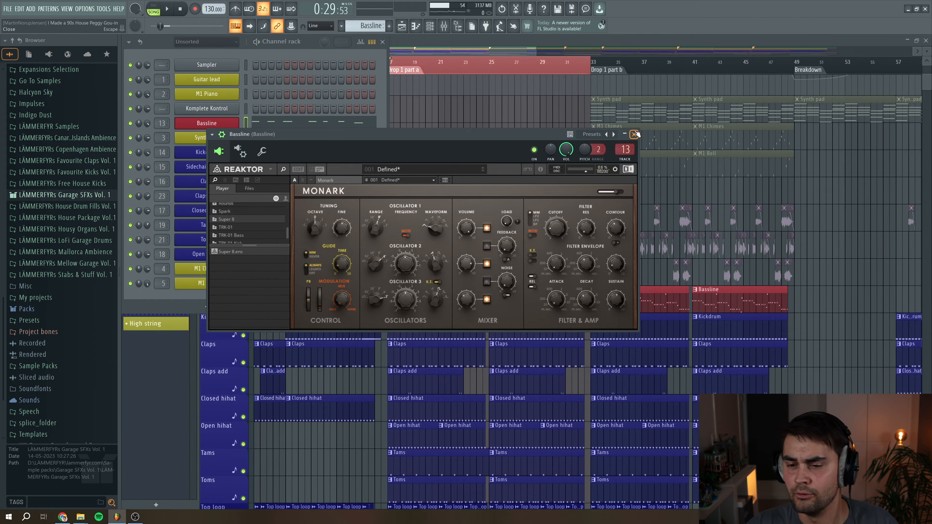
# Jump to the Bassline's mixer track, then scroll left and select the Delay send and Reverb send channels
pyautogui.click(625, 149)
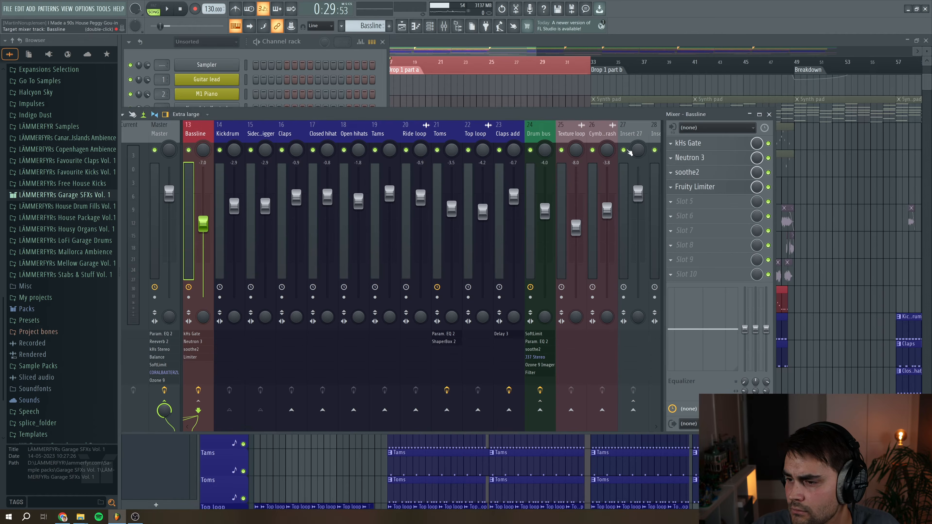
pyautogui.scroll(2, 205, 128)
pyautogui.click(205, 128)
pyautogui.click(294, 130)
pyautogui.scroll(1, 293, 129)
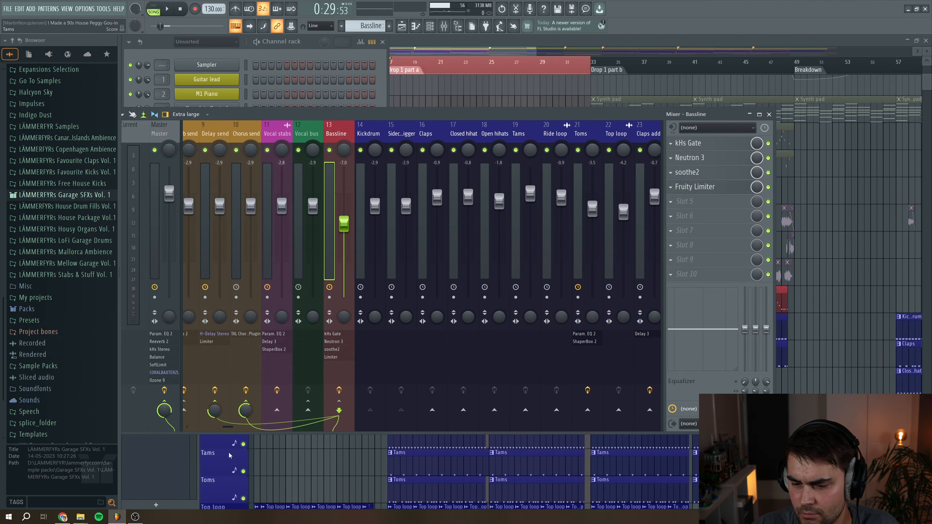
pyautogui.scroll(2, 232, 429)
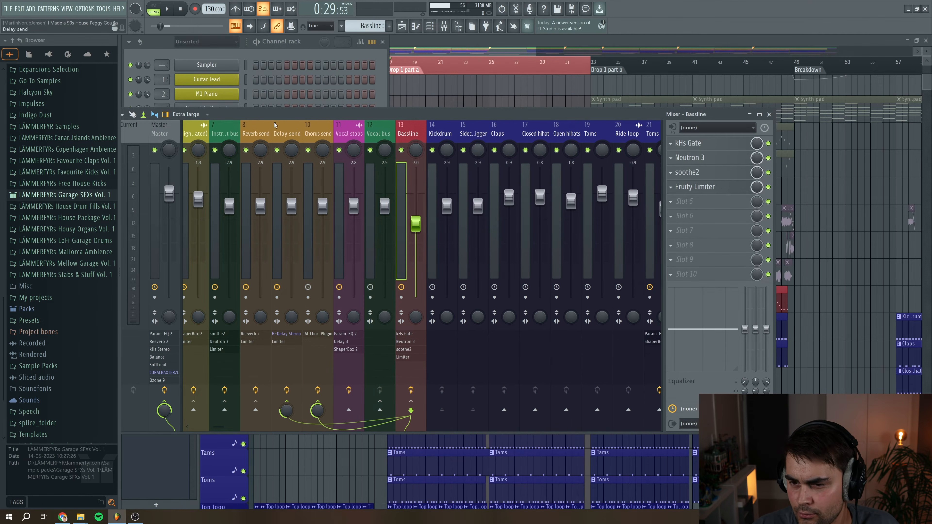
pyautogui.click(291, 133)
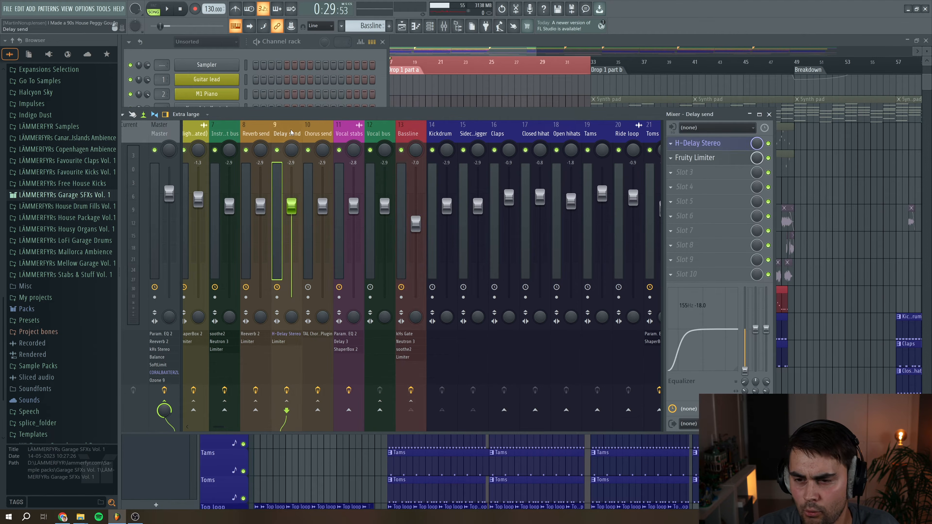
pyautogui.click(257, 133)
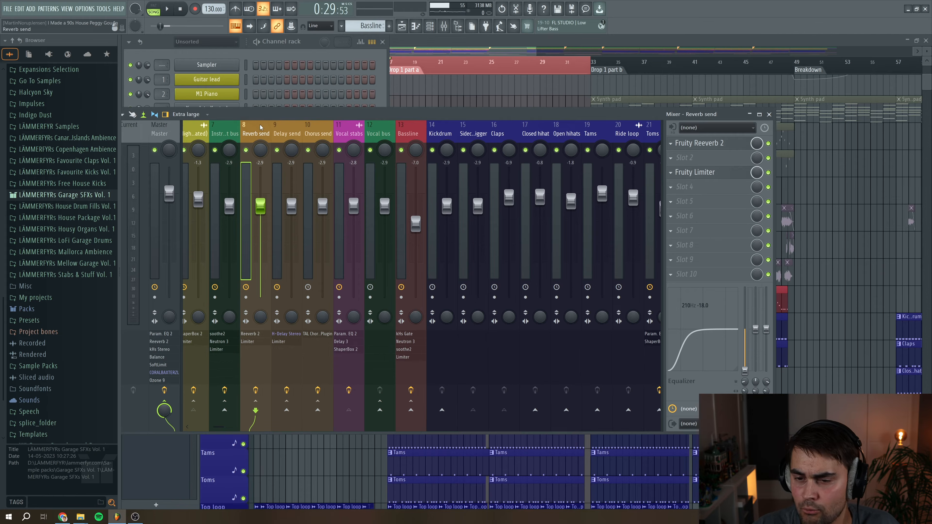
# Open the Reverb send's Fruity Reeverb 2, close it, and open its Fruity Limiter
pyautogui.click(715, 143)
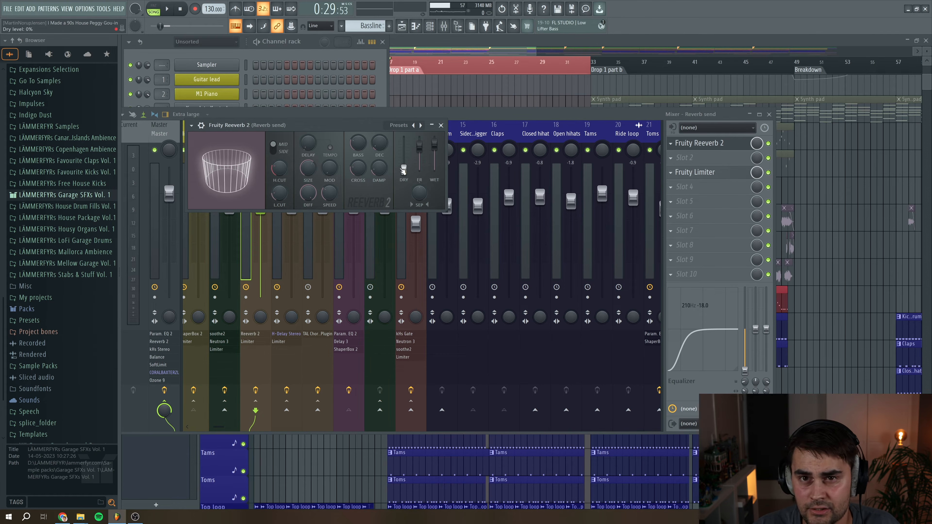
pyautogui.click(441, 125)
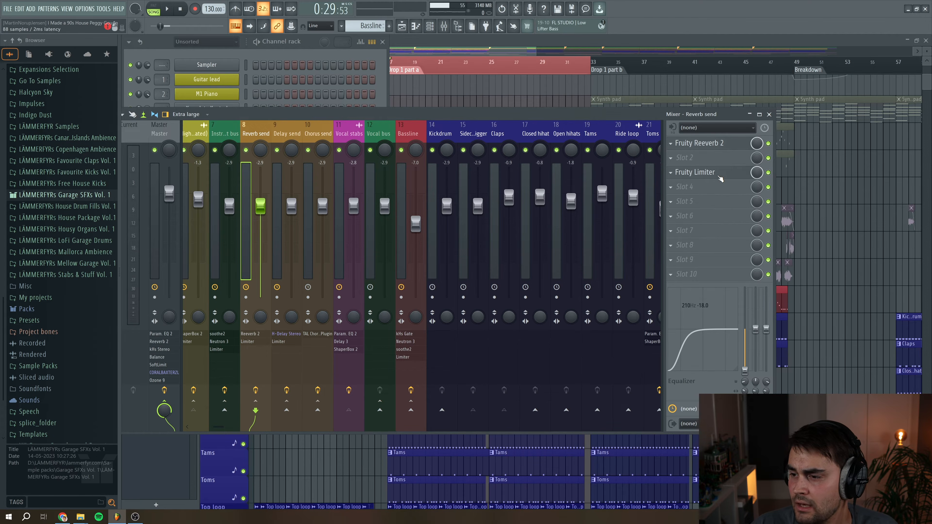
pyautogui.click(720, 177)
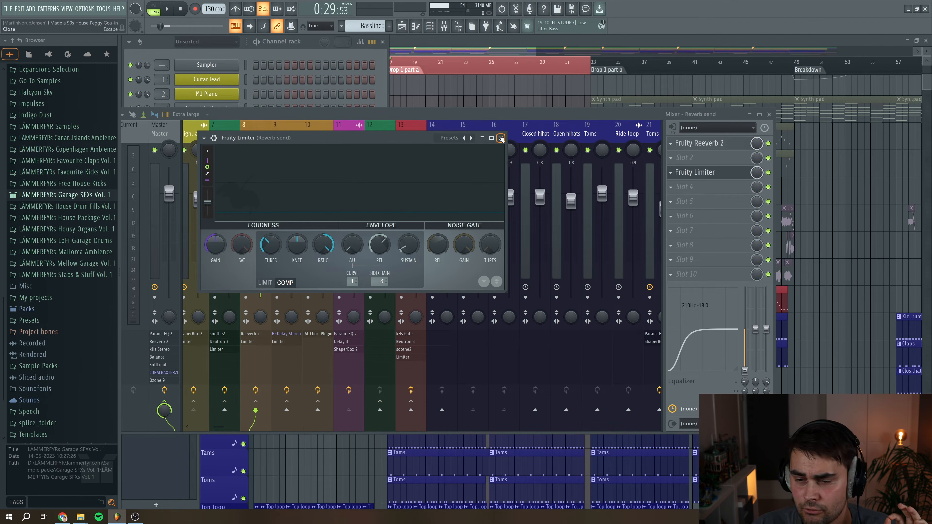
# Close the Reverb send's limiter, select the Delay send channel, and open and close its H-Delay Stereo plugin
pyautogui.click(501, 139)
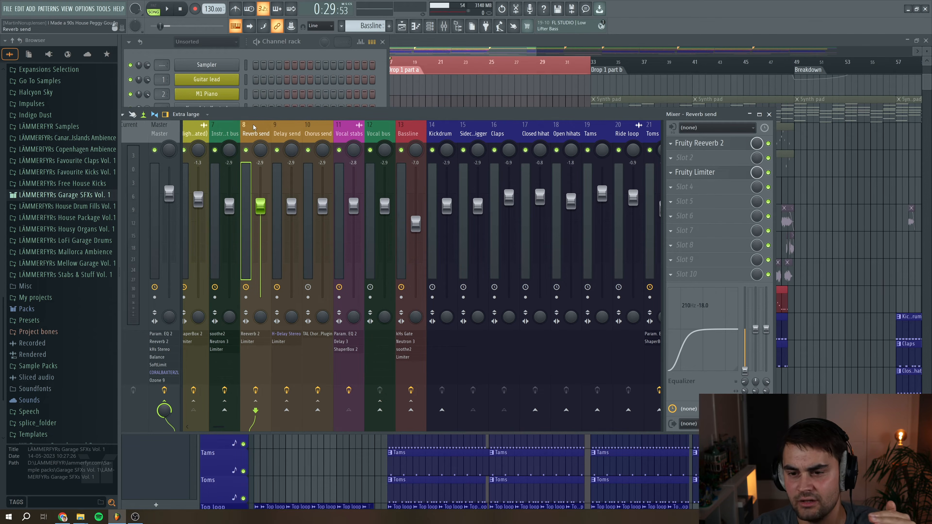
pyautogui.click(294, 136)
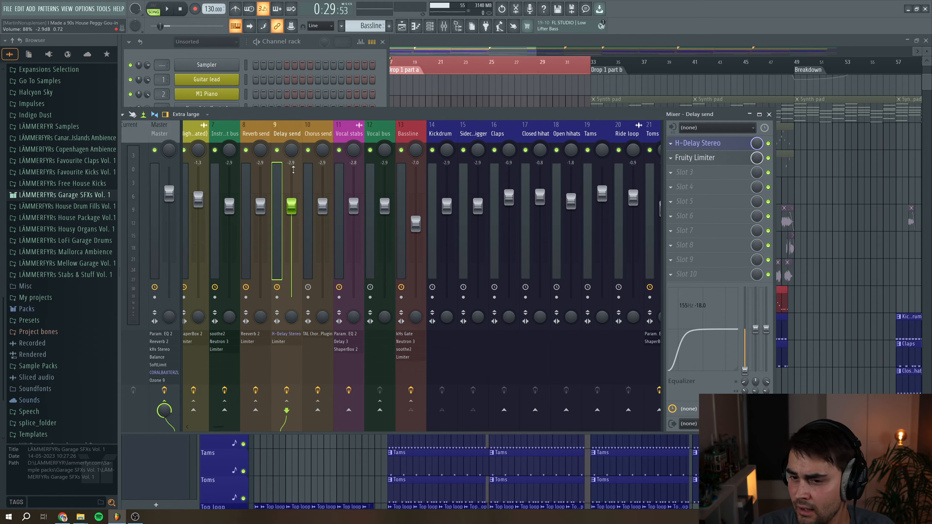
pyautogui.click(709, 147)
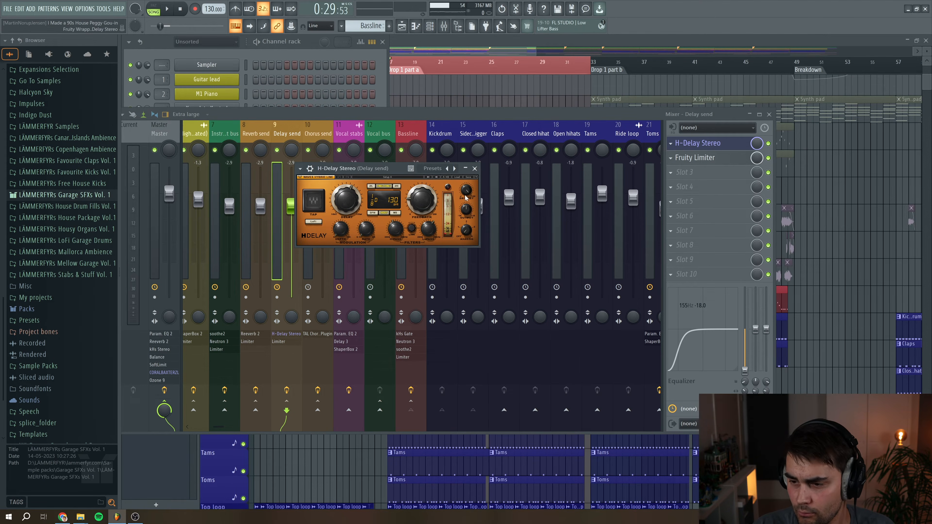
pyautogui.click(475, 169)
# Move to the Chorus send channel and open and close its TAL Chorus LX plugin
pyautogui.press('Right')
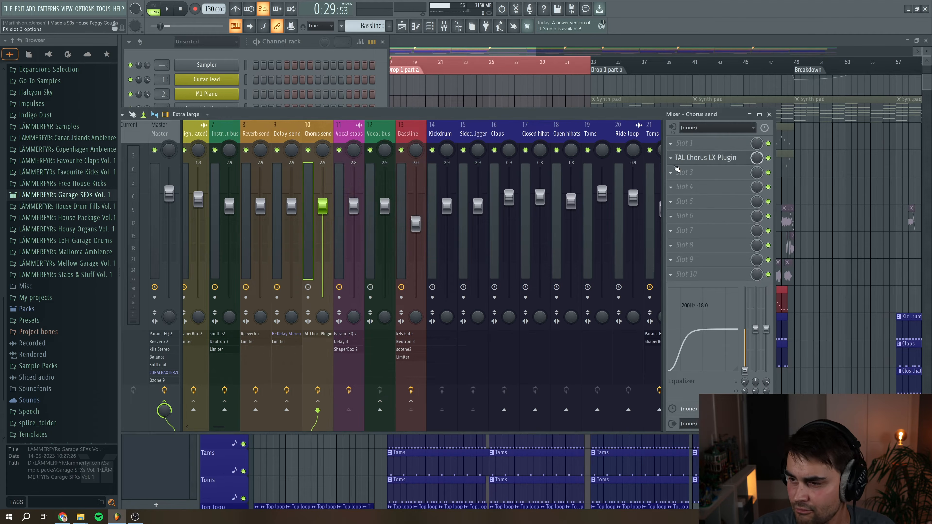
pyautogui.click(694, 162)
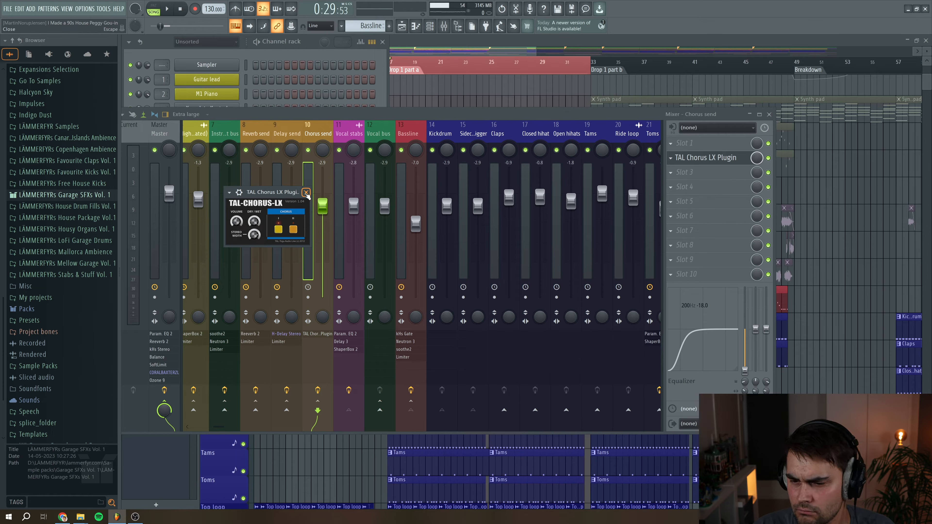
pyautogui.click(306, 192)
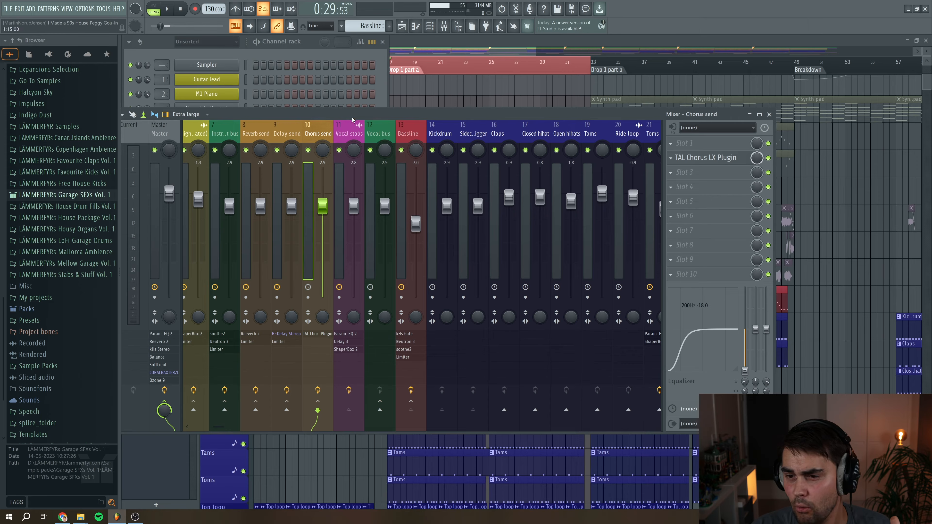
# Select the Delay send, Bassline and Chorus send channels in turn to inspect how the Bassline routes to the sends
pyautogui.click(290, 129)
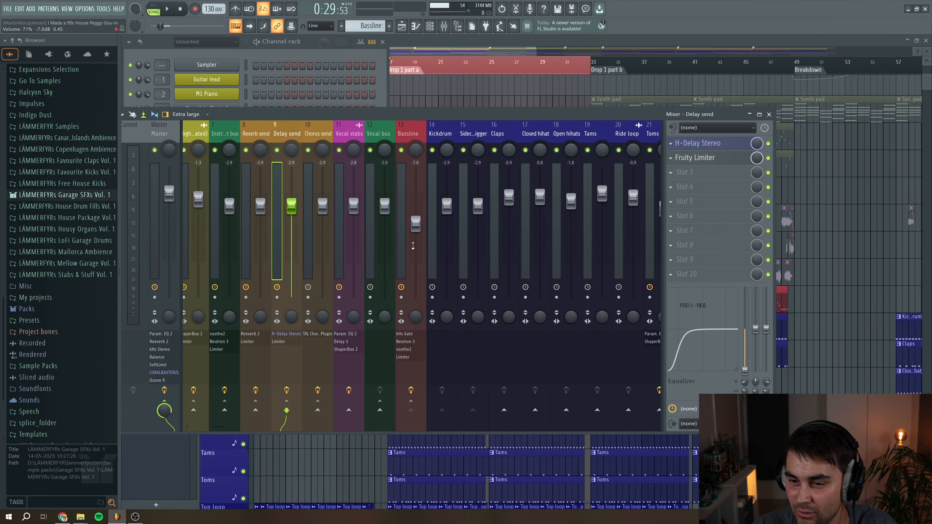
pyautogui.click(416, 130)
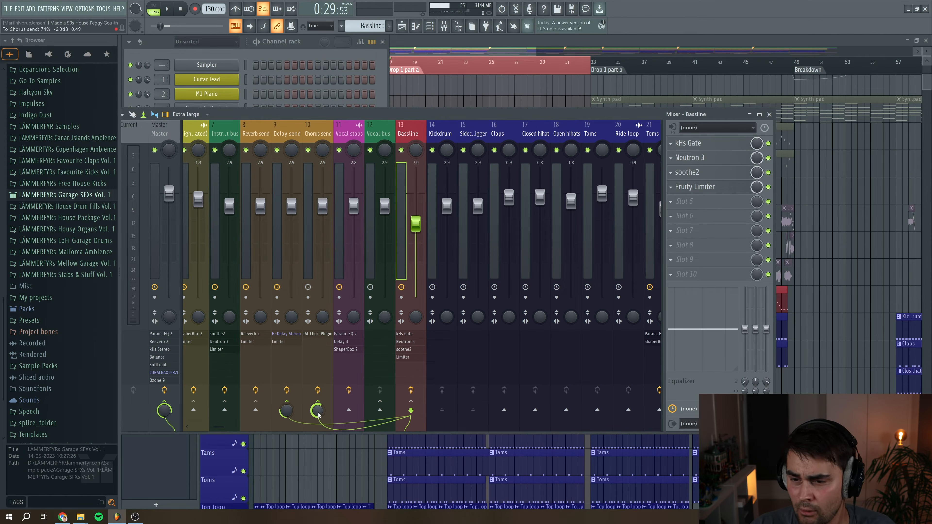
pyautogui.click(318, 133)
pyautogui.click(294, 134)
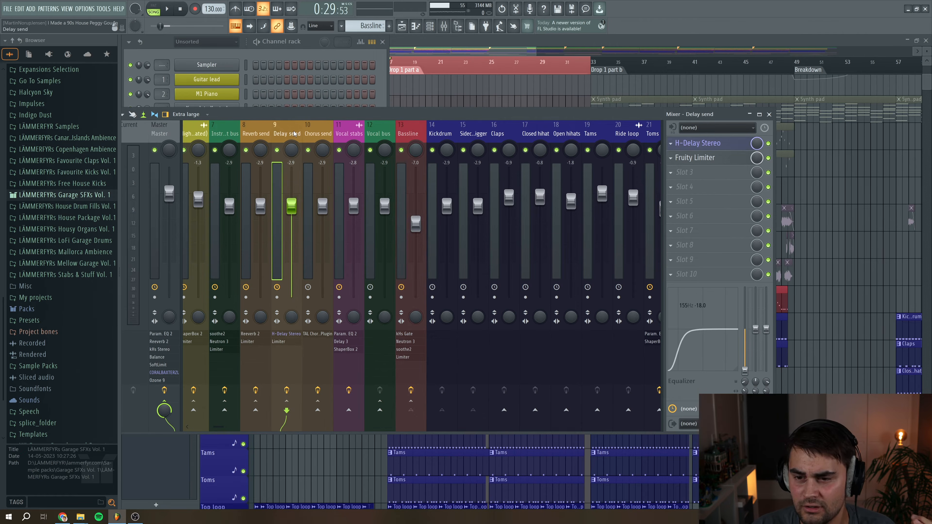
pyautogui.click(411, 136)
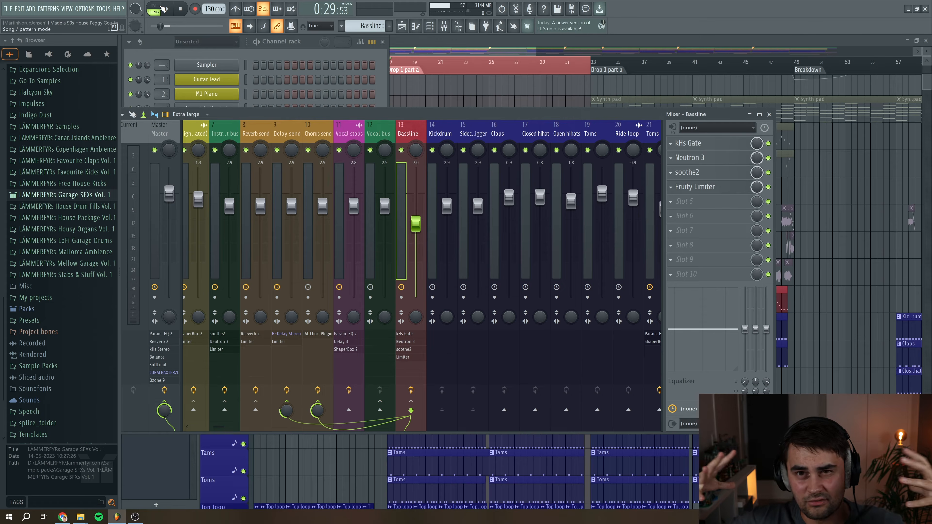
# Play the song briefly and stop it
pyautogui.click(165, 9)
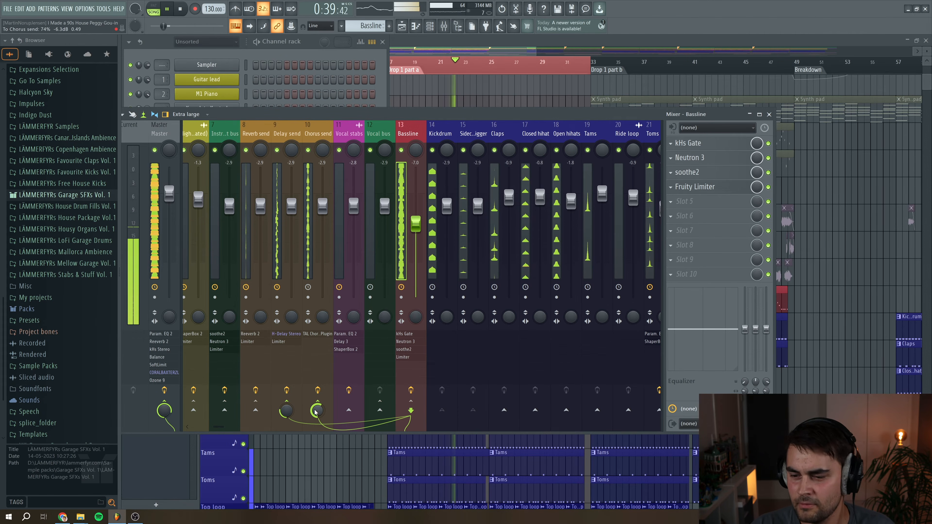
pyautogui.press('space')
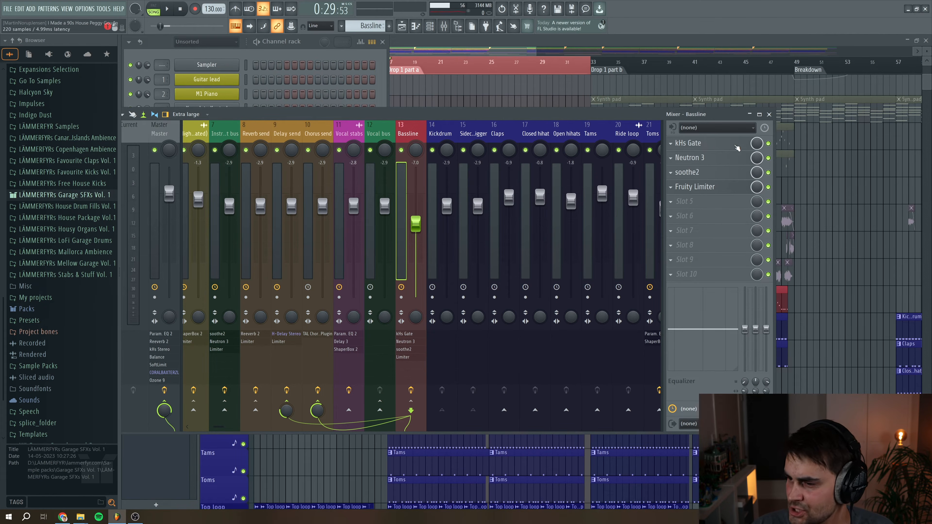
# Open the Bassline's kHs Gate, then open its Neutron 3 plugin and move and enlarge the window
pyautogui.click(721, 145)
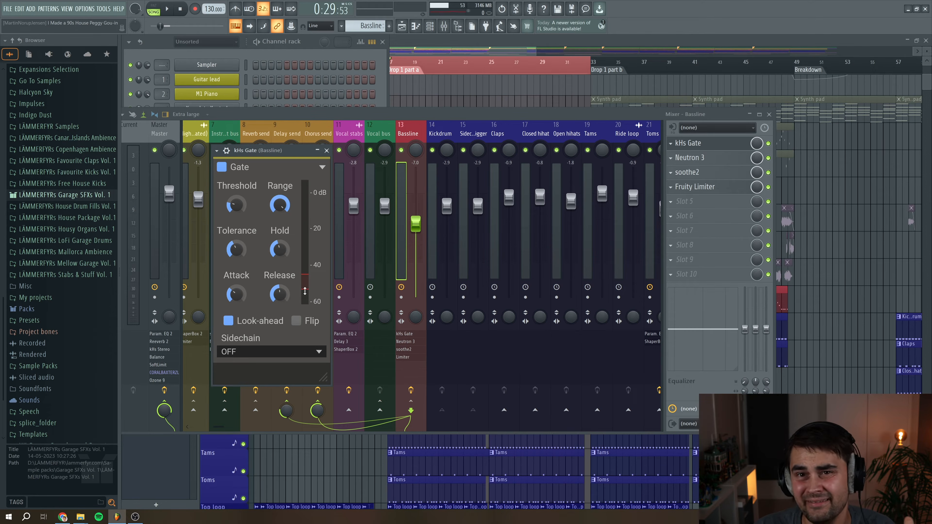
pyautogui.click(722, 147)
pyautogui.click(727, 159)
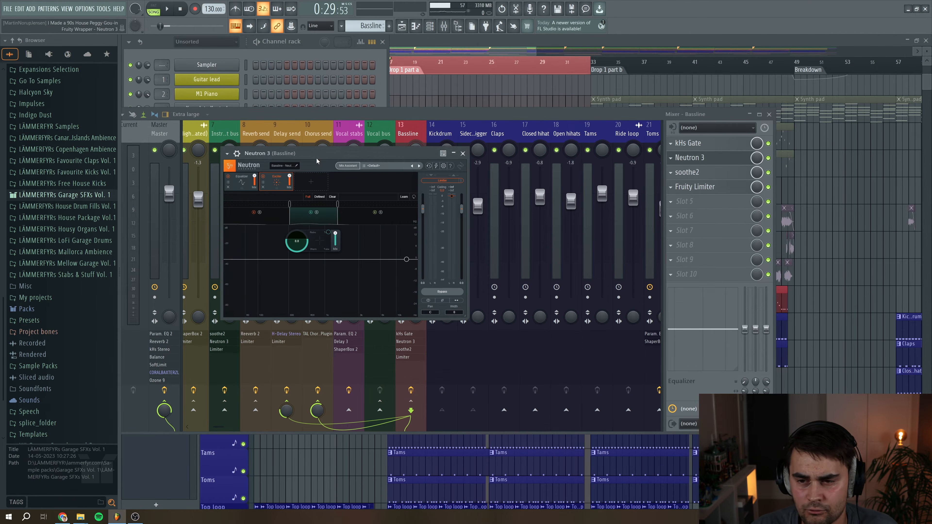
pyautogui.moveTo(318, 157); pyautogui.dragTo(389, 116)
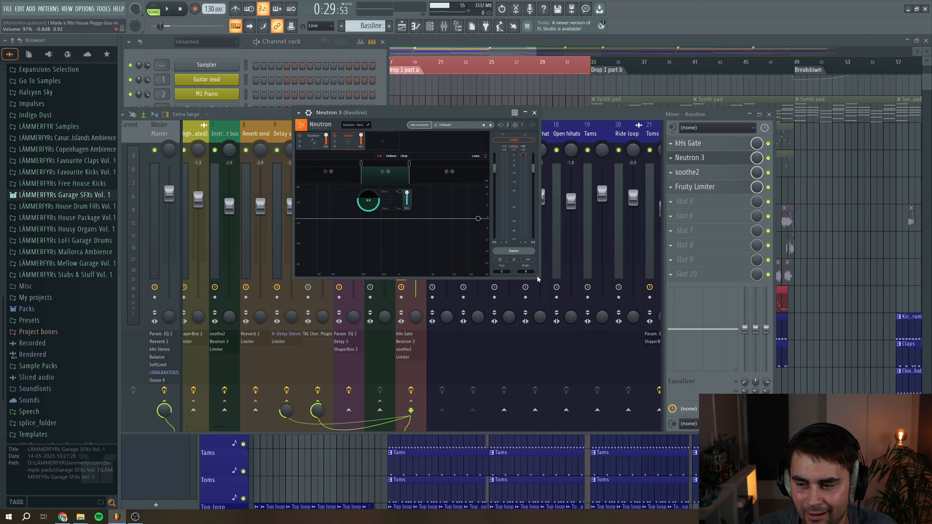
pyautogui.moveTo(536, 277); pyautogui.dragTo(634, 350)
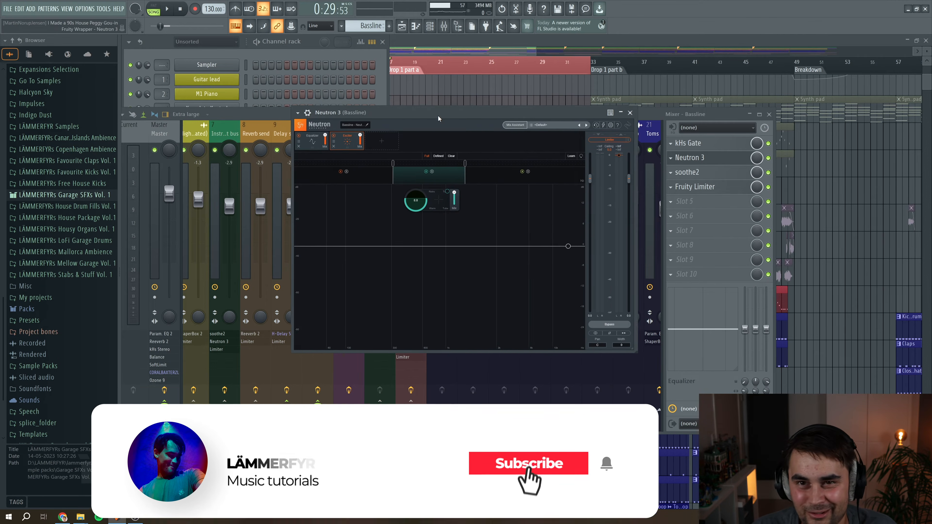
pyautogui.moveTo(439, 117); pyautogui.dragTo(356, 141)
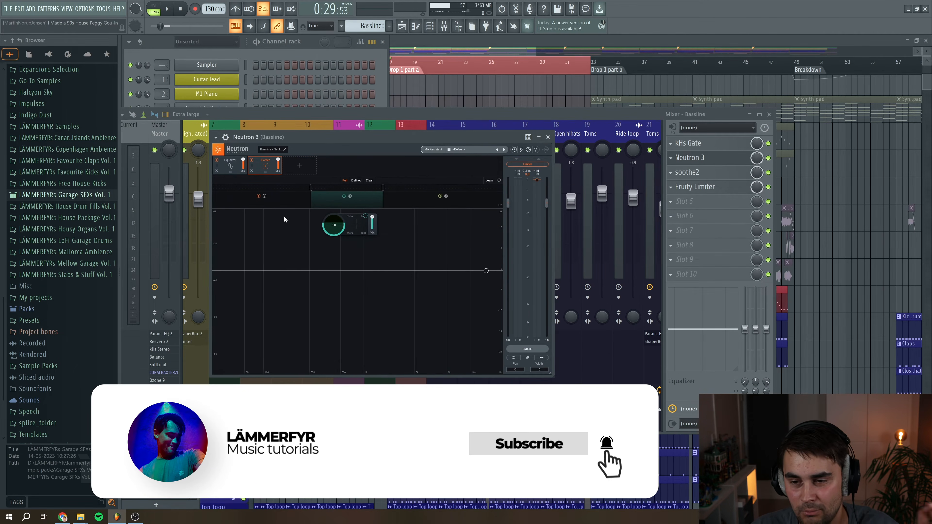
# Show Neutron's Equalizer module, select its notch band, and play and stop the song to watch it
pyautogui.click(228, 167)
pyautogui.moveTo(309, 139); pyautogui.dragTo(348, 134)
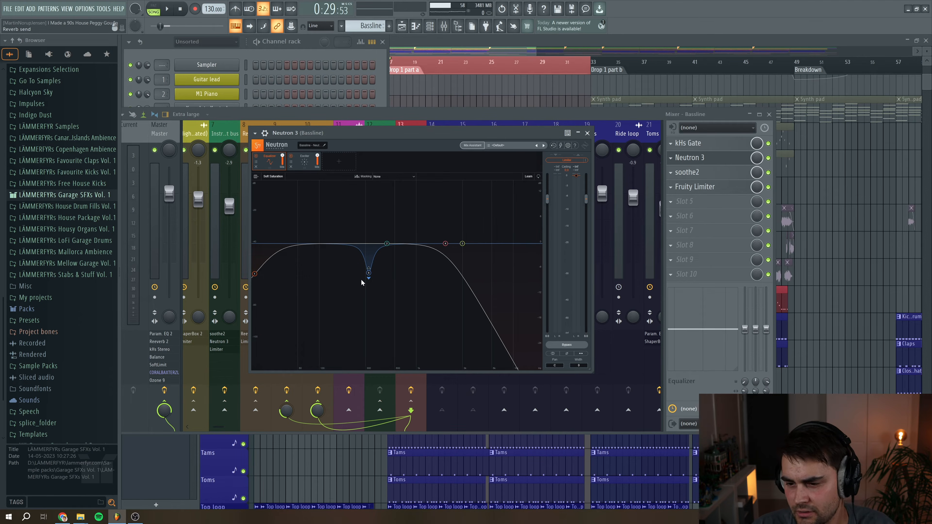
pyautogui.click(369, 272)
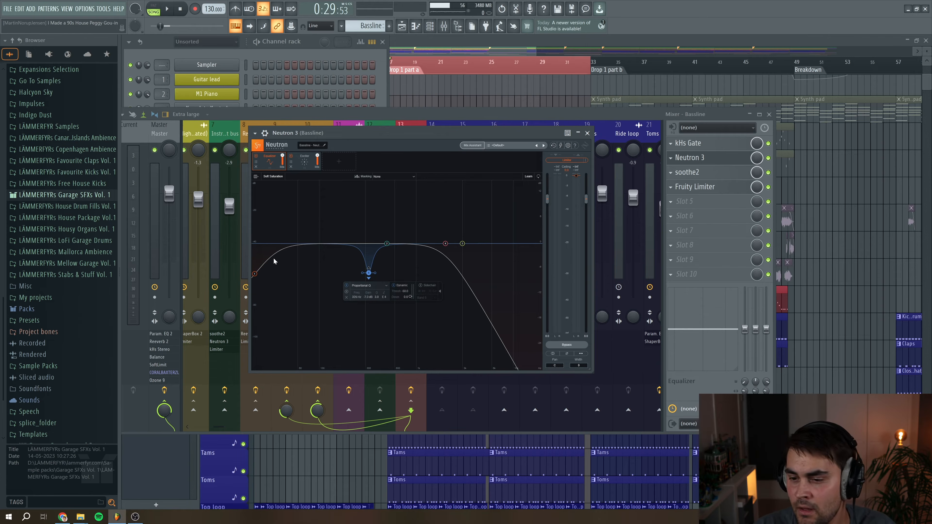
pyautogui.press('space')
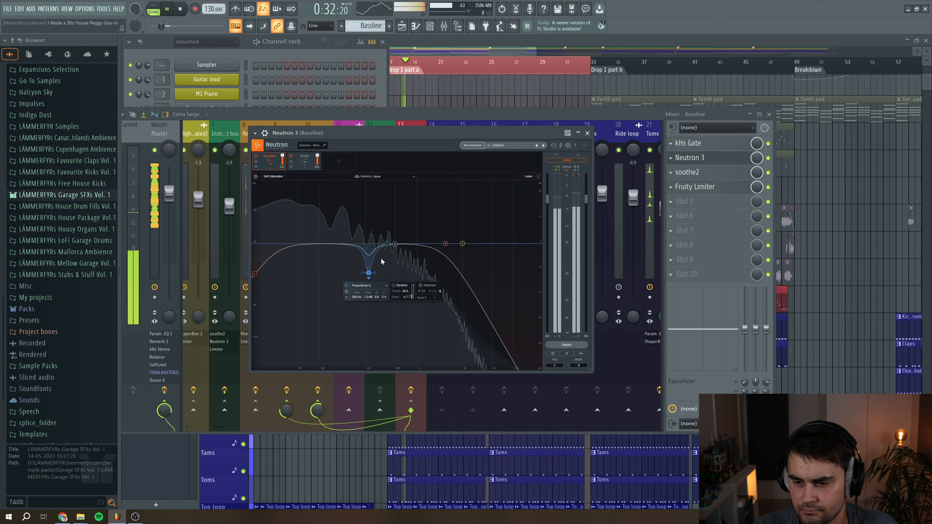
pyautogui.click(181, 13)
# Close Neutron 3, open the Bassline's soothe2 plugin and reposition its window
pyautogui.click(307, 166)
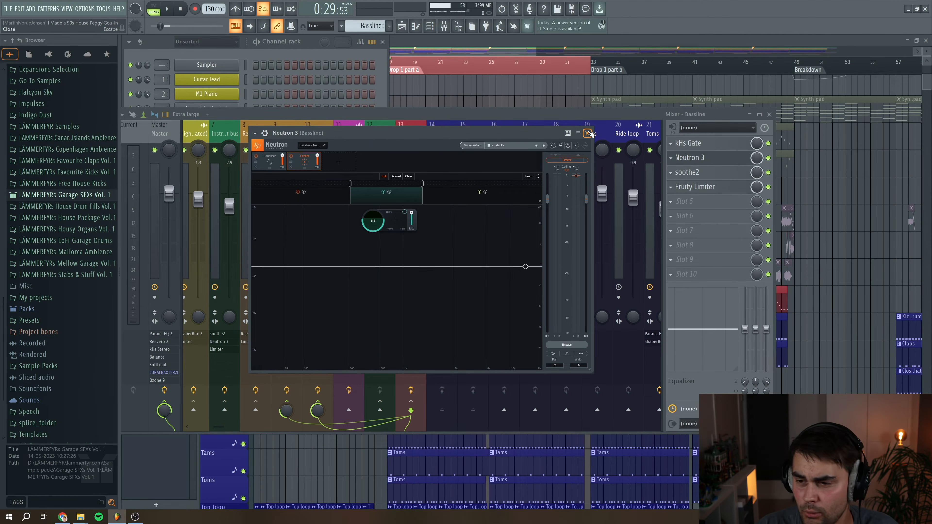
pyautogui.click(588, 133)
pyautogui.click(695, 173)
pyautogui.moveTo(358, 76); pyautogui.dragTo(580, 112)
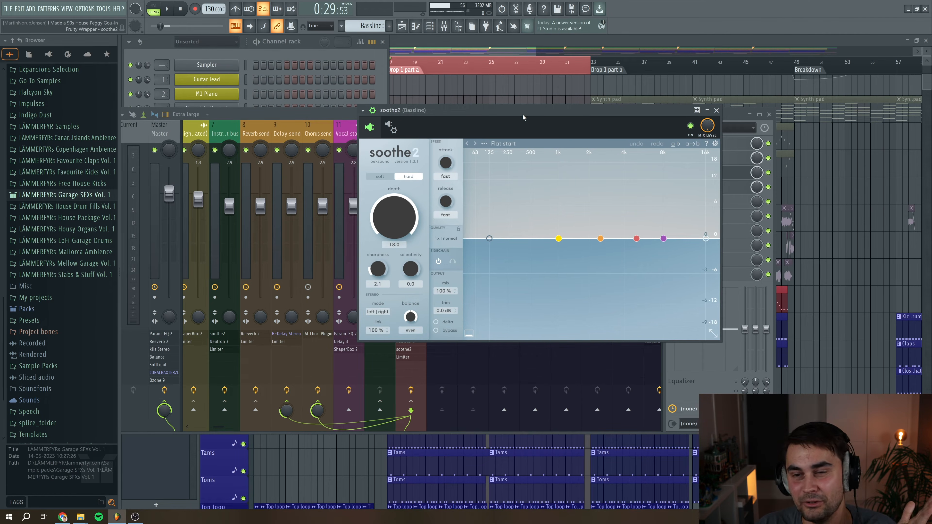
pyautogui.moveTo(521, 115); pyautogui.dragTo(378, 142)
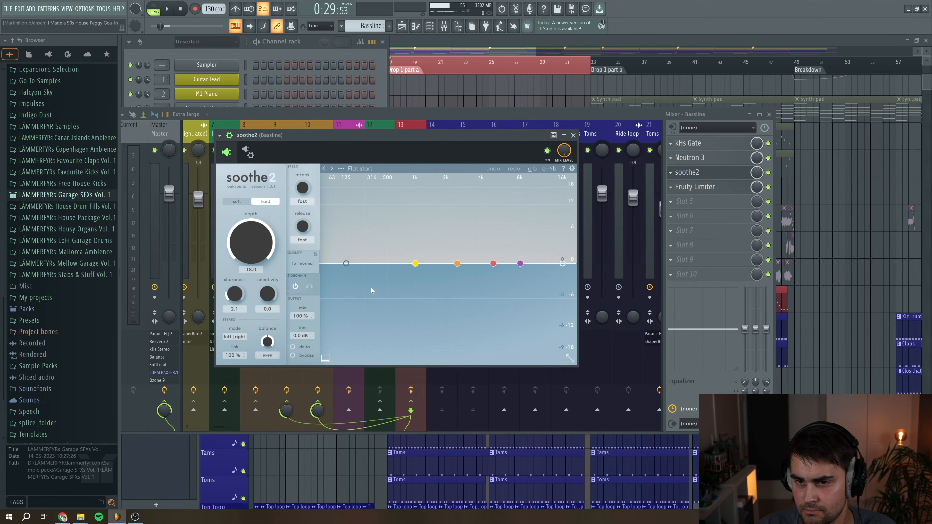
# Play and stop the song to watch soothe2, then close the plugin
pyautogui.click(169, 9)
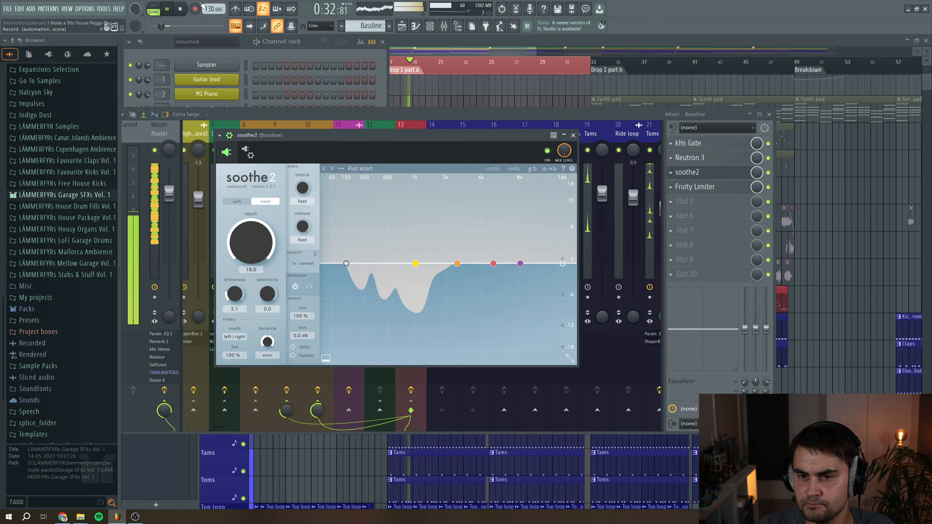
pyautogui.click(180, 9)
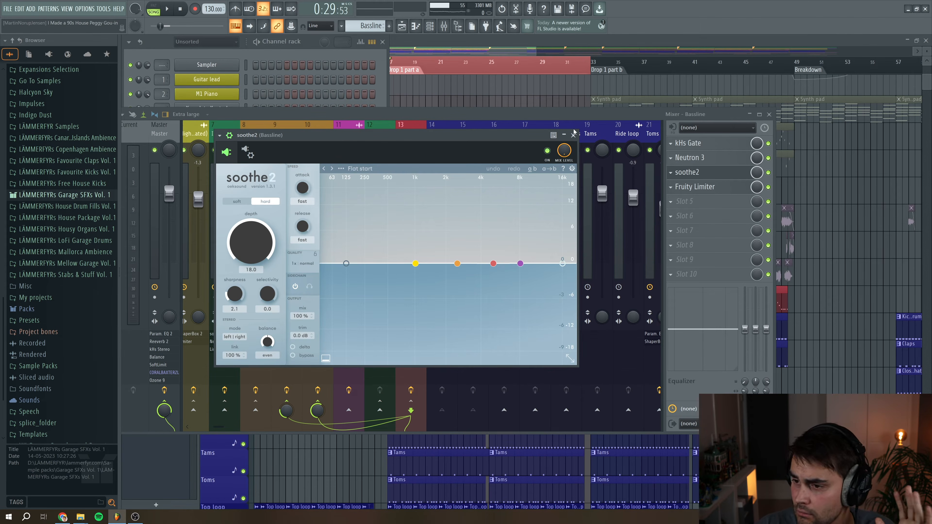
pyautogui.click(573, 135)
# Open the Bassline's Fruity Limiter and move its window into view
pyautogui.click(694, 186)
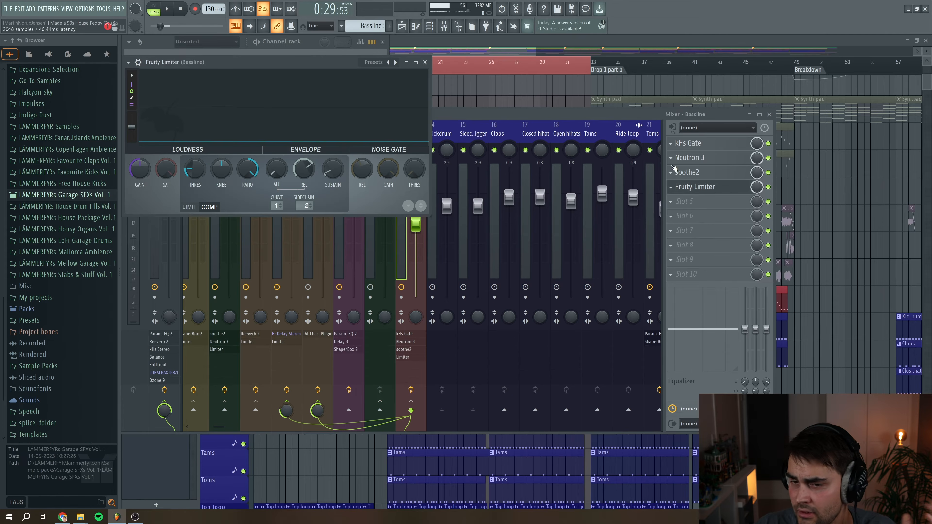
pyautogui.moveTo(252, 68); pyautogui.dragTo(392, 215)
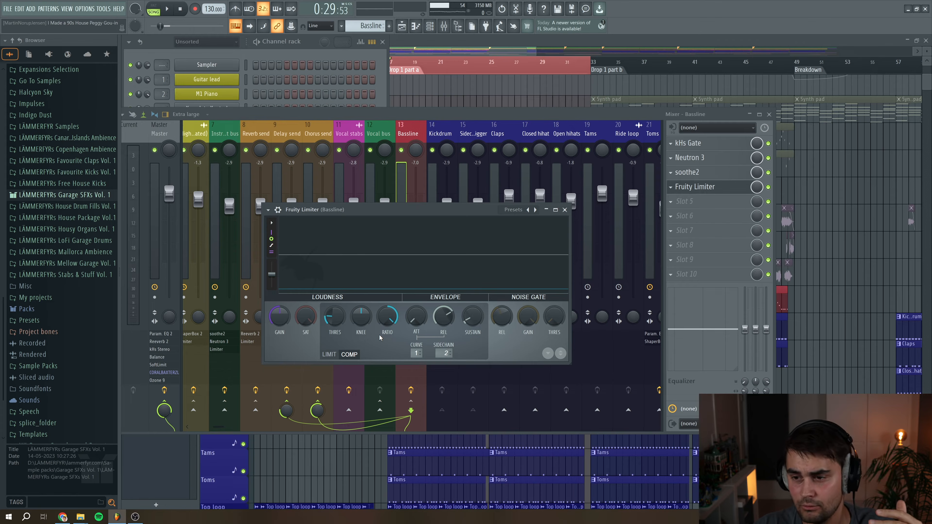
# Select the Kickdrum and Sidechain trigger mixer tracks, then open and close the Sidechain trigger channel's sampler settings
pyautogui.click(441, 129)
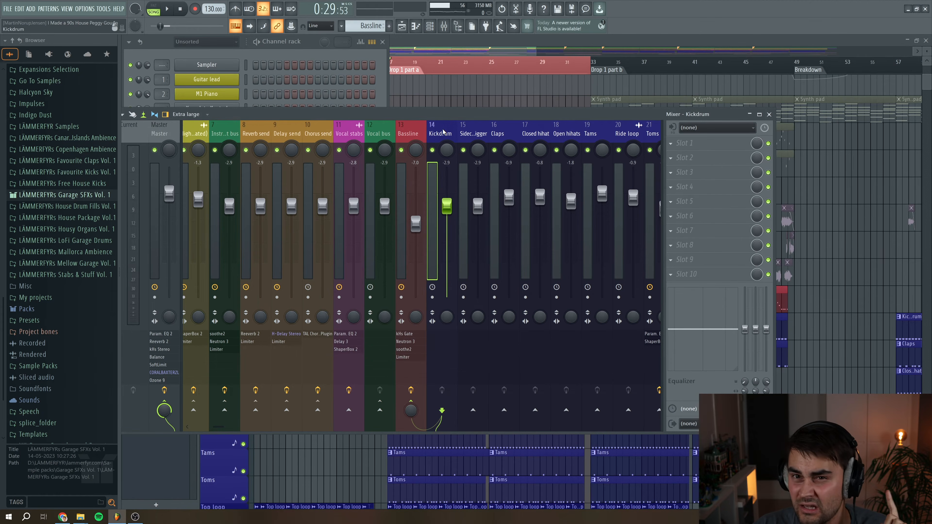
pyautogui.click(472, 133)
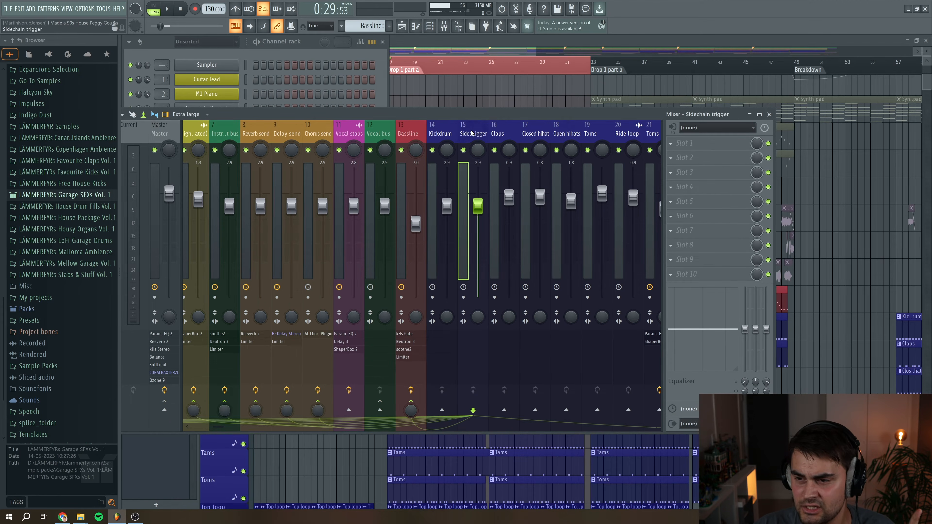
pyautogui.click(239, 63)
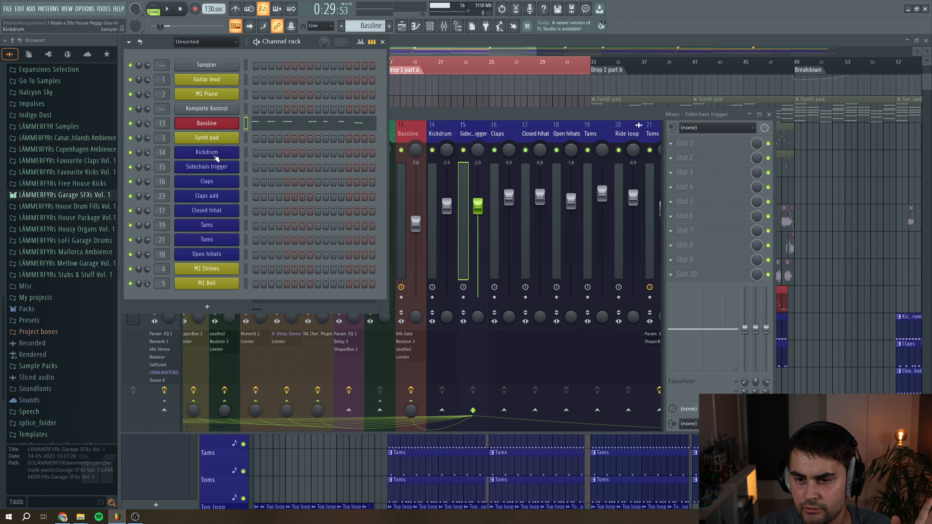
pyautogui.click(219, 169)
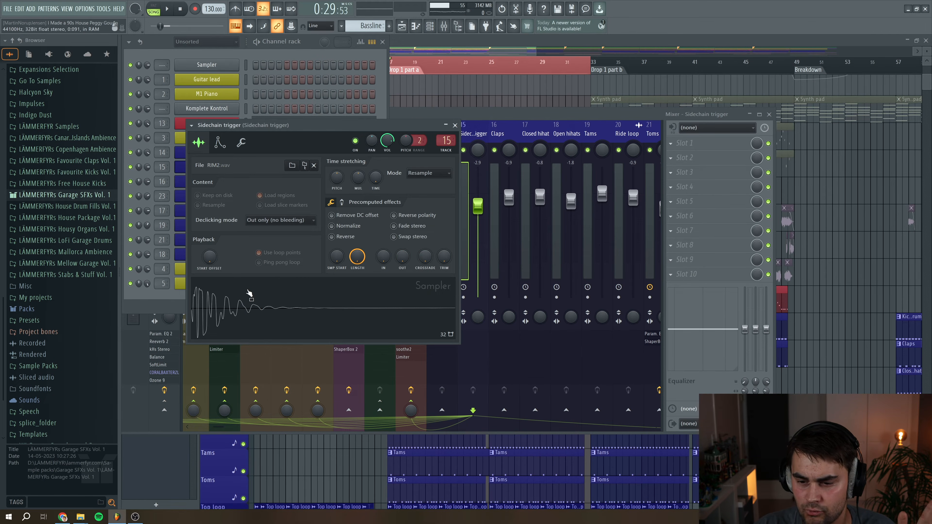
pyautogui.click(455, 125)
# Select the Bassline and Sidechain trigger tracks to inspect the sidechain routing across the mixer
pyautogui.click(473, 130)
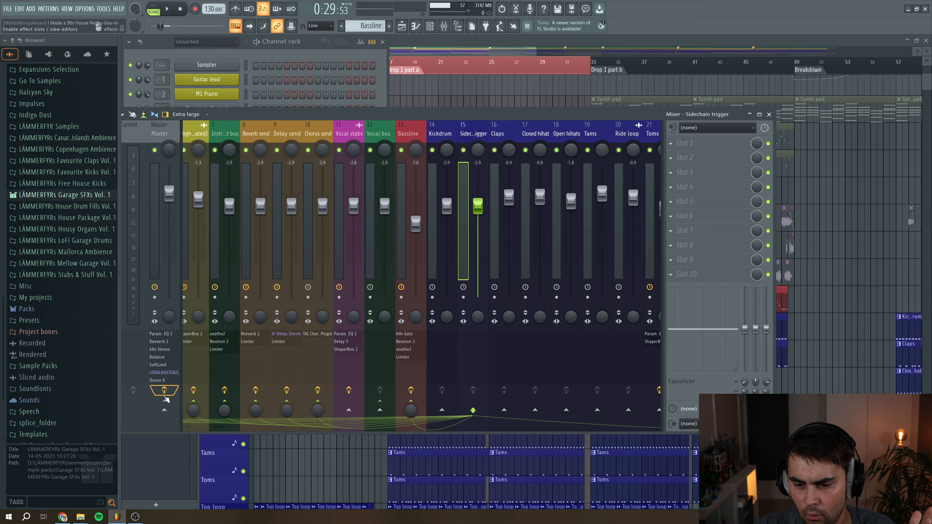
pyautogui.click(416, 134)
pyautogui.click(469, 133)
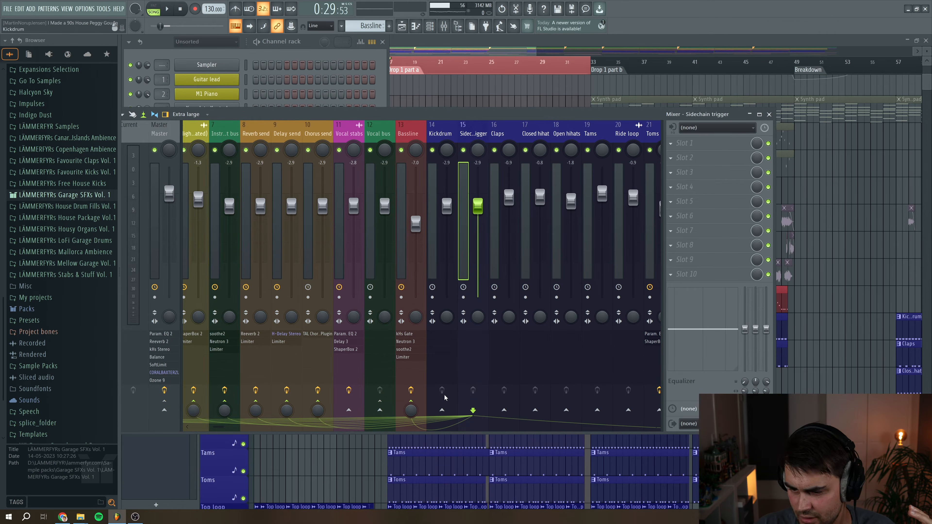
pyautogui.hscroll(-3, 222, 427)
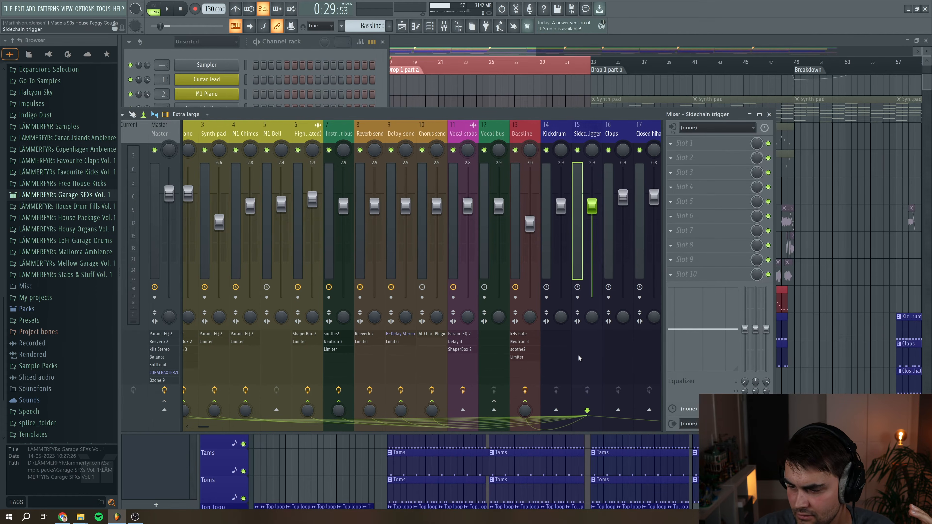
pyautogui.hscroll(-2, 220, 427)
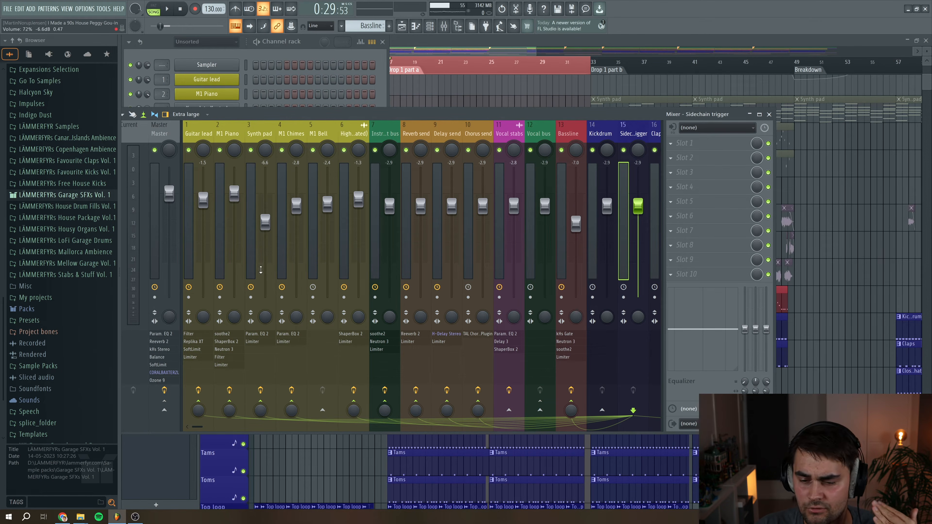
# Scroll the mixer to the Bassline track, open its Fruity Limiter and reposition the plugin window
pyautogui.moveTo(199, 428); pyautogui.dragTo(222, 428)
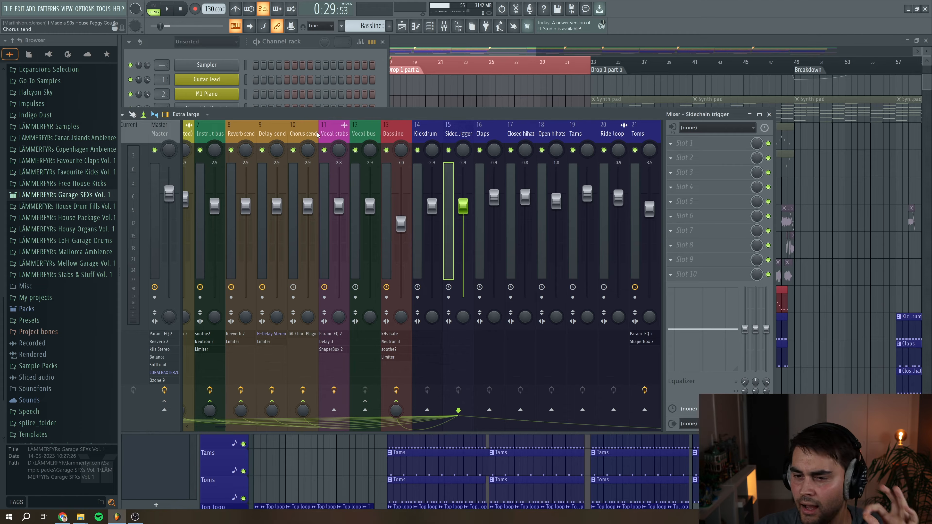
pyautogui.click(383, 129)
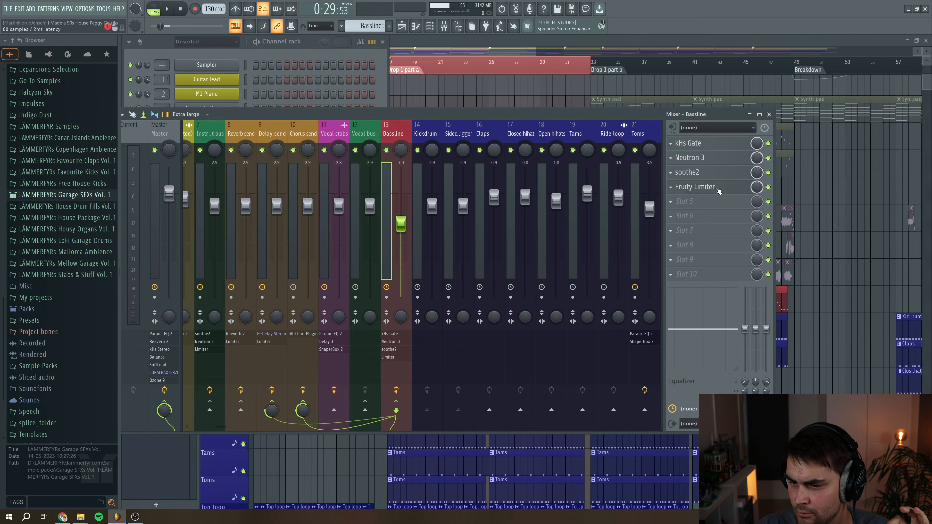
pyautogui.click(715, 189)
pyautogui.moveTo(430, 210); pyautogui.dragTo(400, 119)
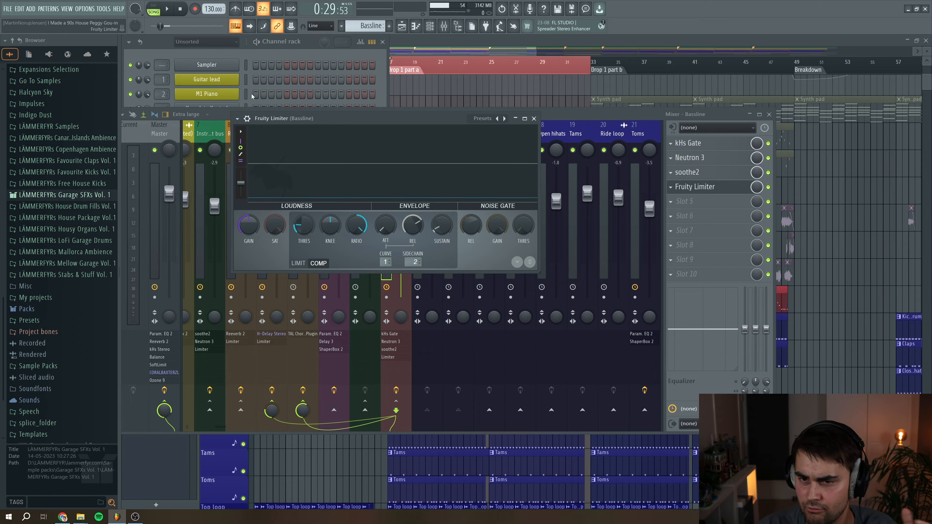
# Play and stop the song several times to watch the Bassline limiter's compression
pyautogui.click(169, 8)
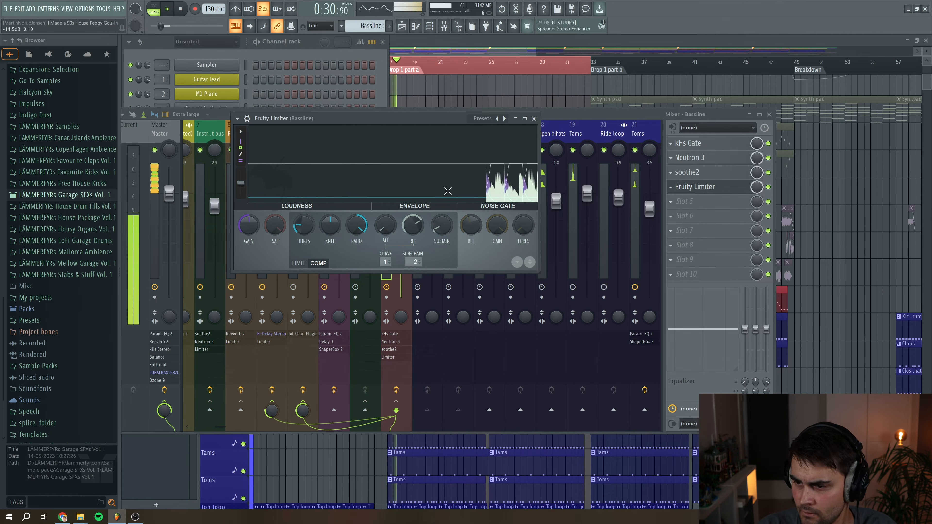
pyautogui.press('space')
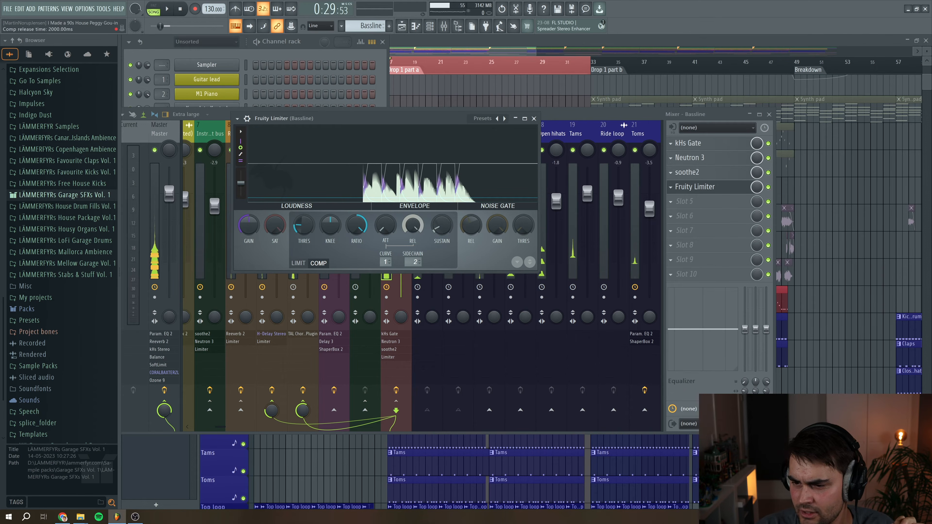
pyautogui.press('space')
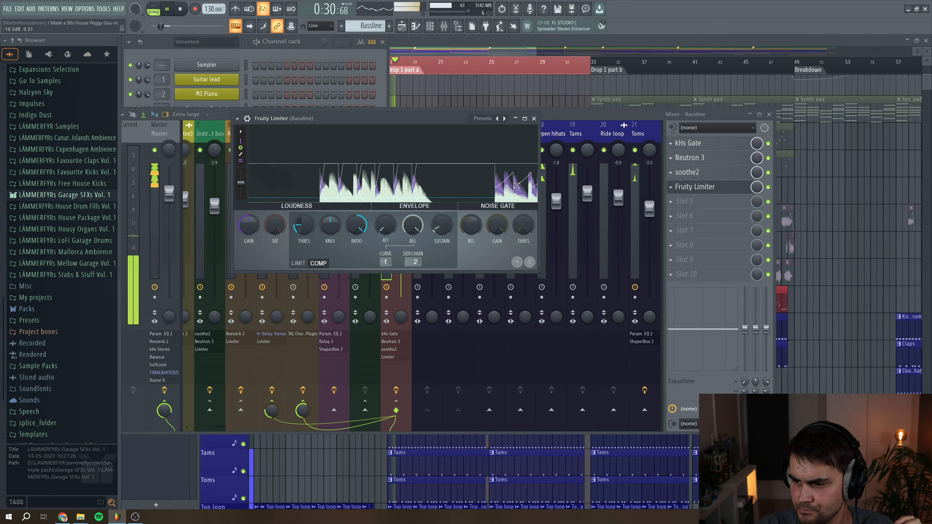
pyautogui.press('space')
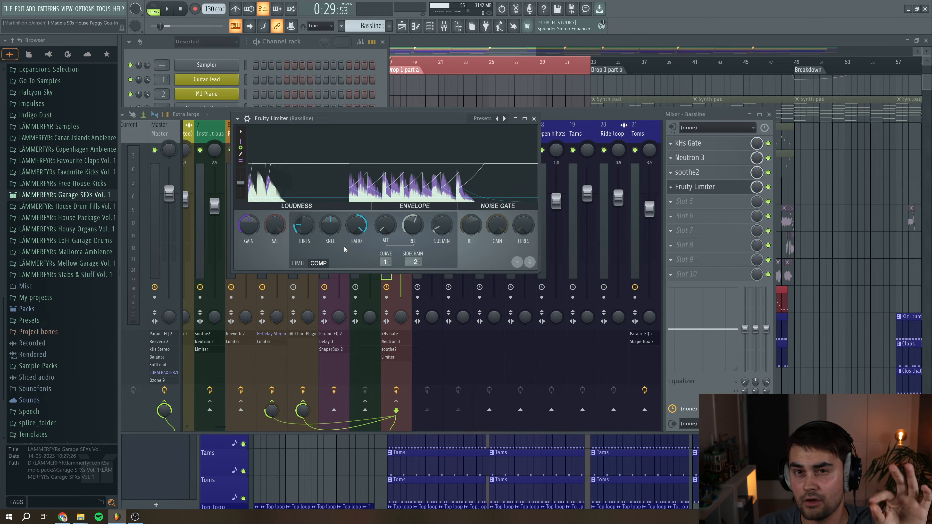
pyautogui.press('space')
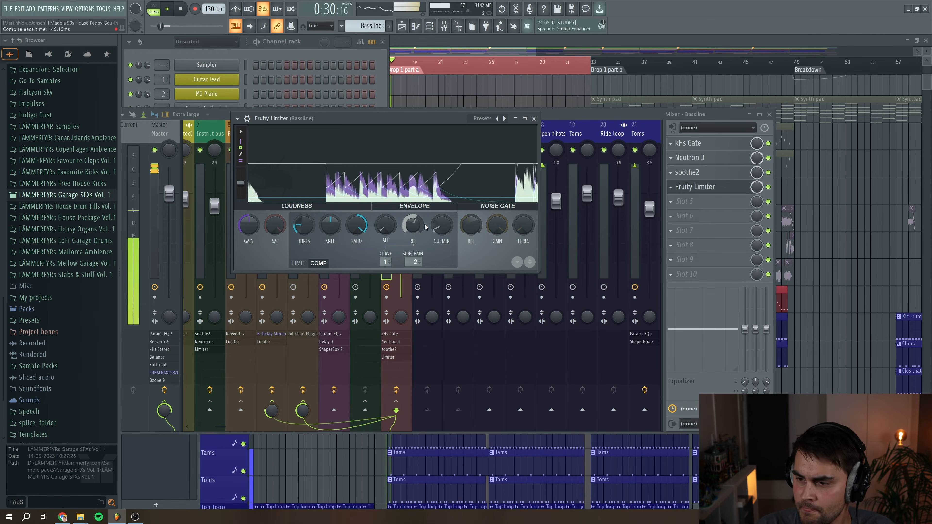
# Nudge the limiter's compressor release up slightly, stop playback and close the plugin
pyautogui.moveTo(412, 225); pyautogui.dragTo(412, 215)
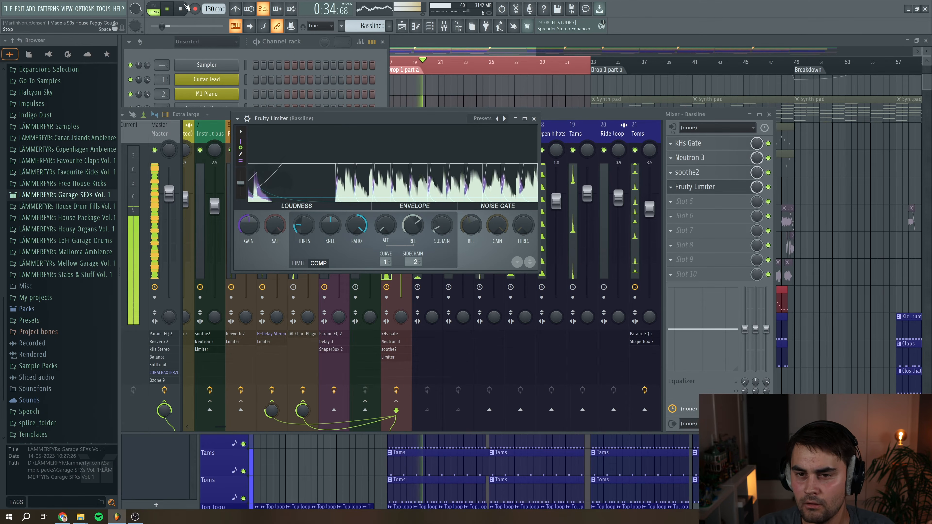
pyautogui.press('space')
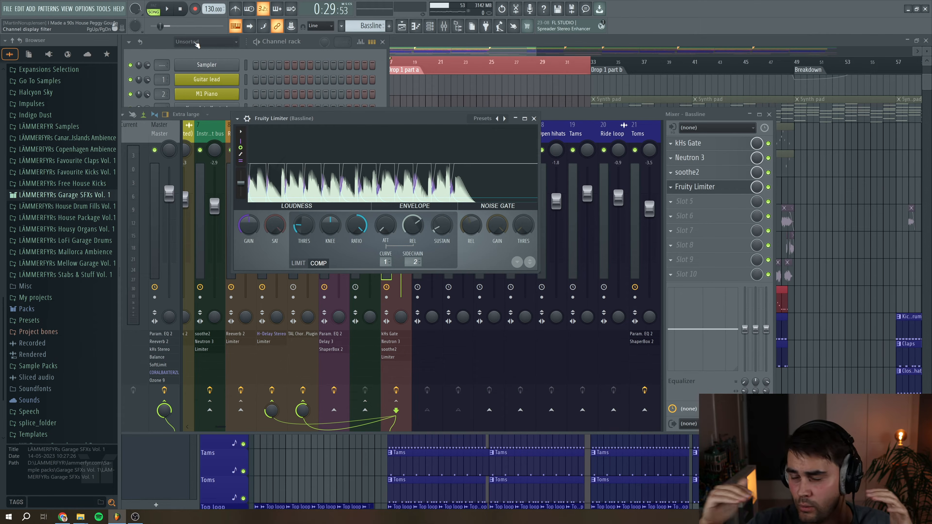
pyautogui.click(534, 118)
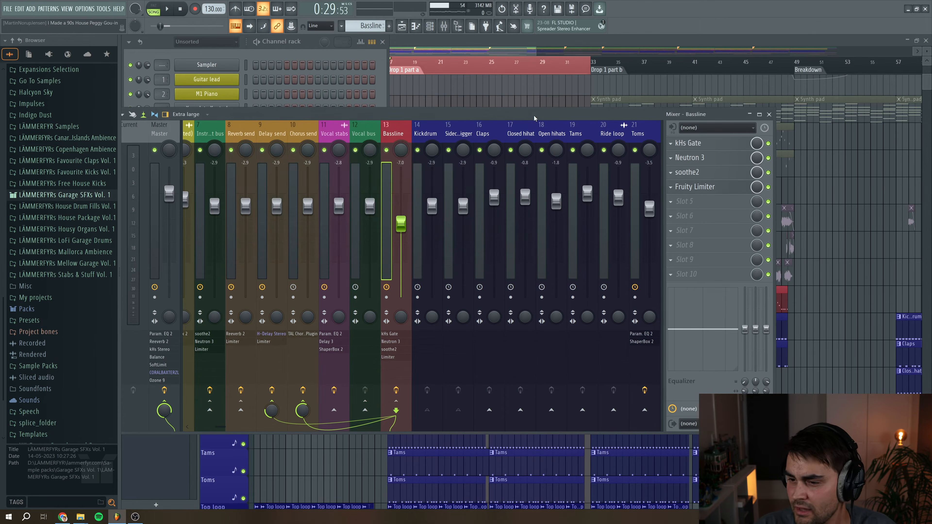
# Open the M1 Piano clip from the playlist in the piano roll
pyautogui.click(426, 49)
pyautogui.scroll(8, 400, 267)
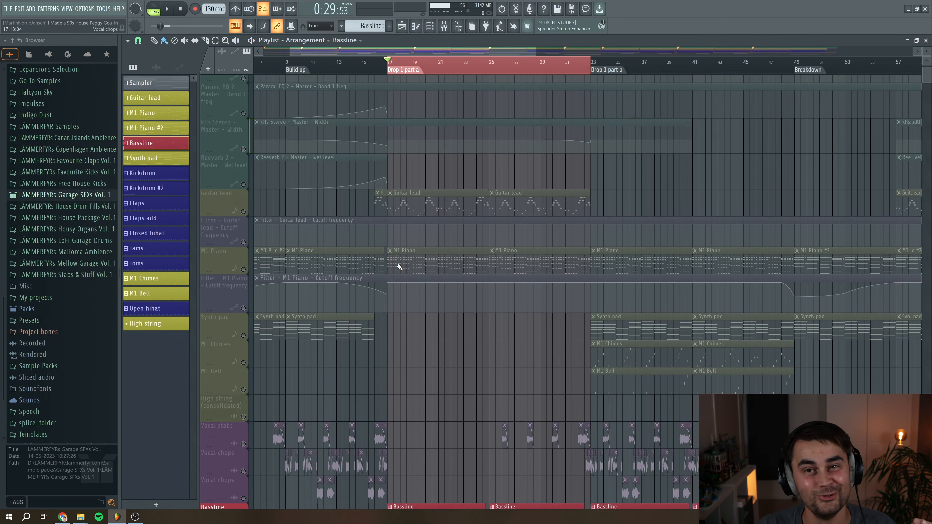
pyautogui.scroll(-1, 397, 266)
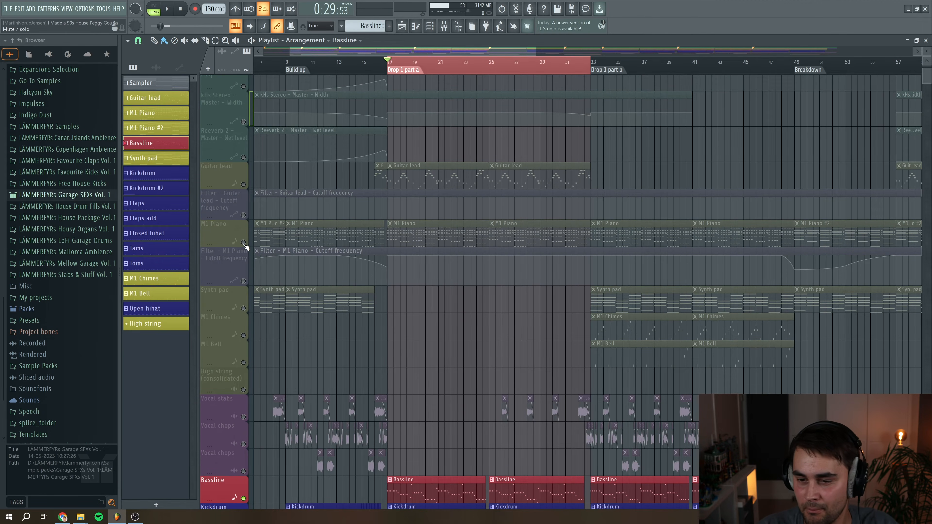
pyautogui.click(410, 233)
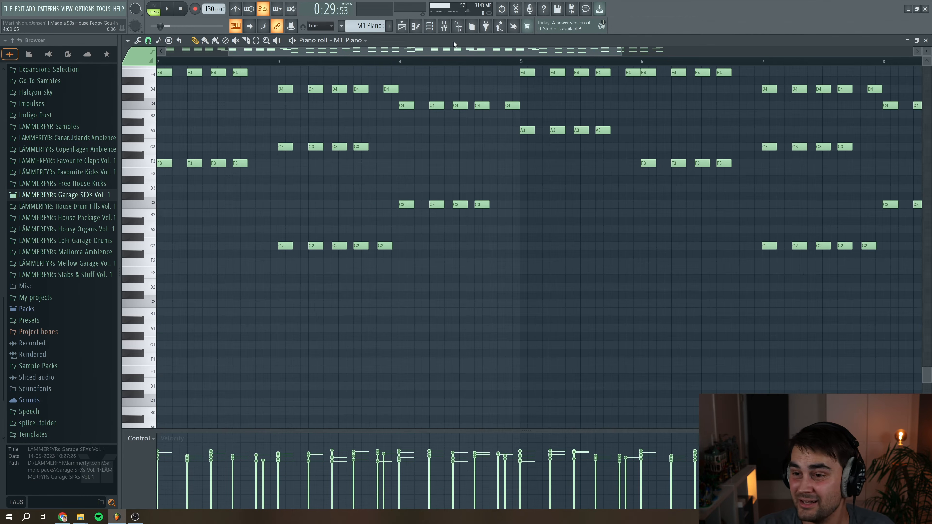
# Open the M1 Piano channel's synth plugin and move its window aside
pyautogui.click(429, 26)
pyautogui.click(216, 95)
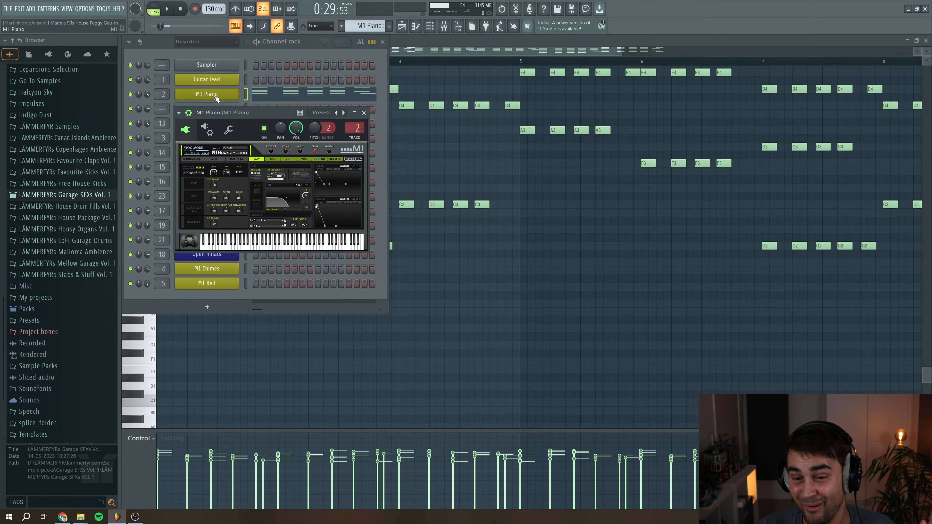
pyautogui.moveTo(236, 112); pyautogui.dragTo(372, 182)
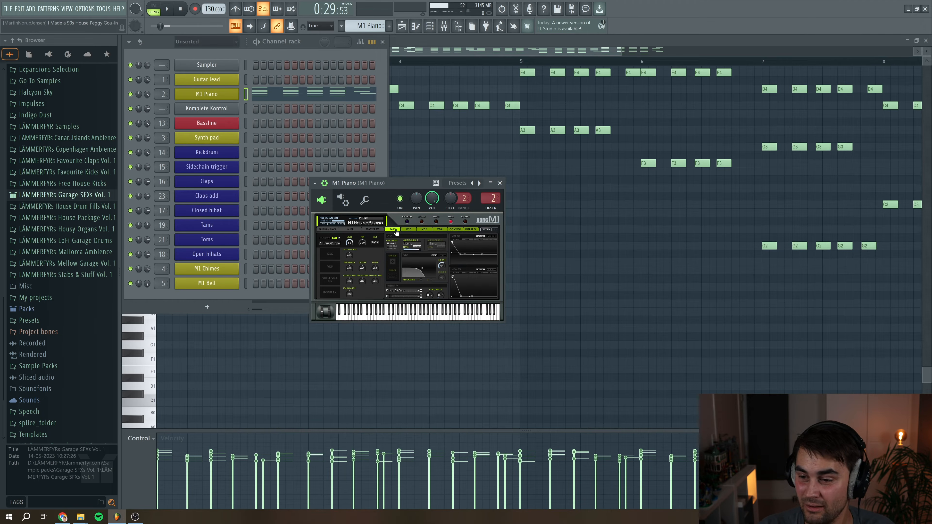
# Switch to pattern mode and play the M1 Piano pattern, zooming the piano roll out to show all bars
pyautogui.click(154, 5)
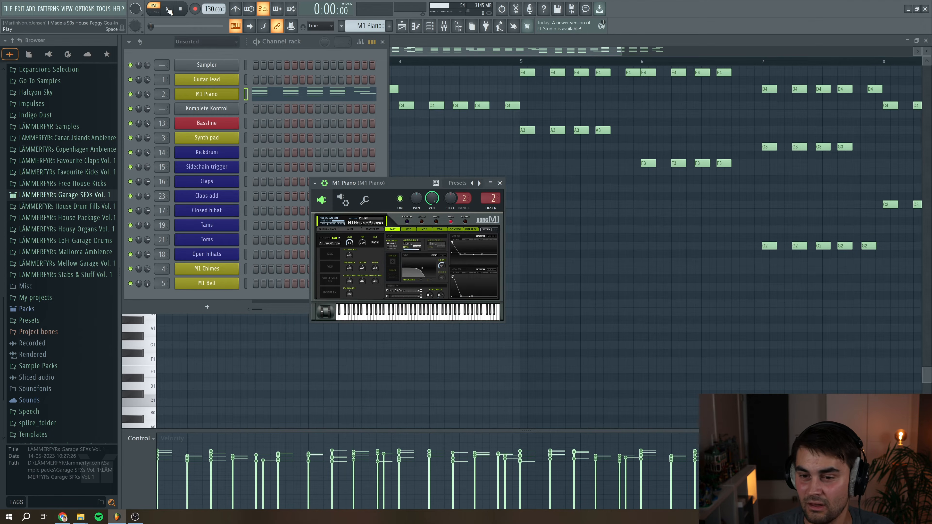
pyautogui.click(168, 9)
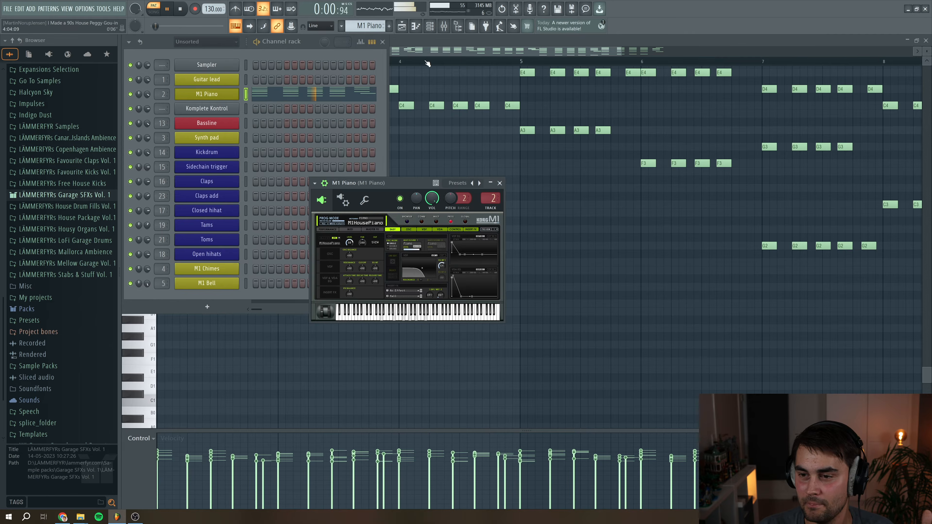
pyautogui.press('F7')
pyautogui.scroll(2, 380, 166)
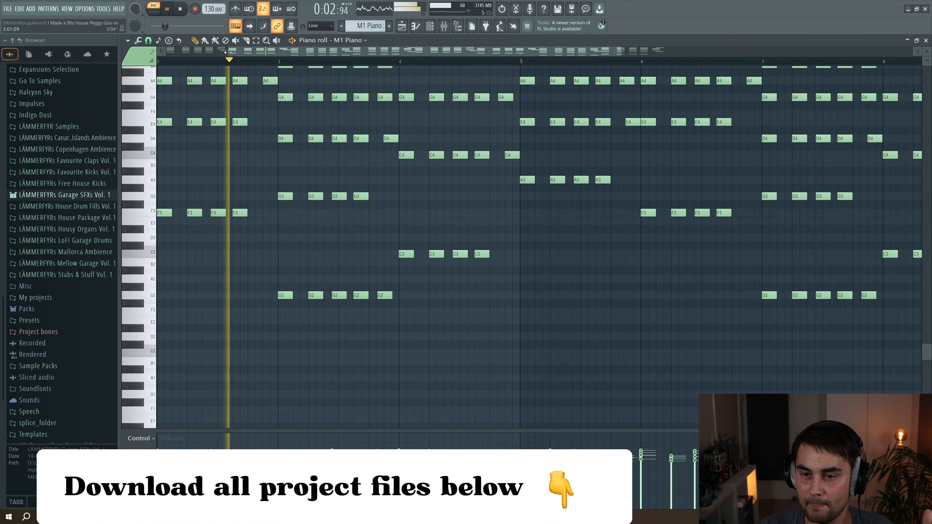
pyautogui.moveTo(229, 51); pyautogui.dragTo(163, 51)
pyautogui.scroll(5, 422, 253)
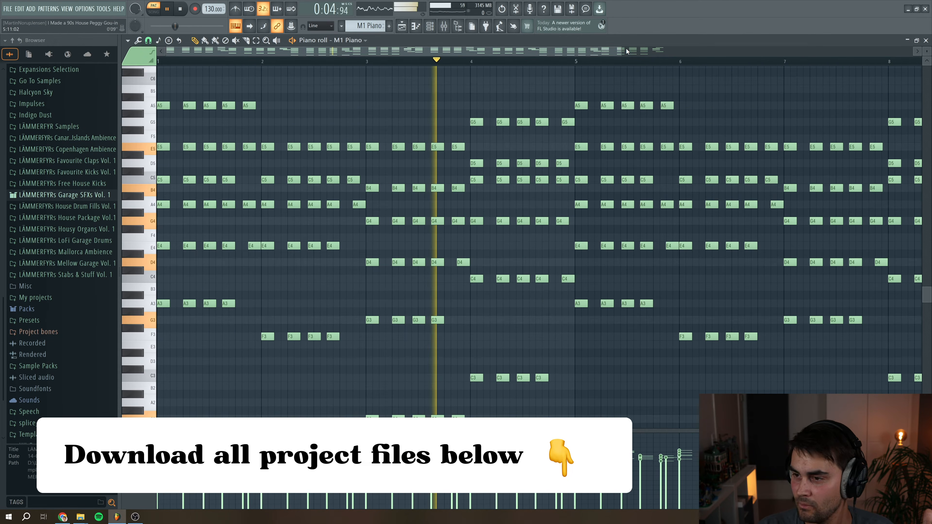
pyautogui.moveTo(617, 50); pyautogui.dragTo(349, 57)
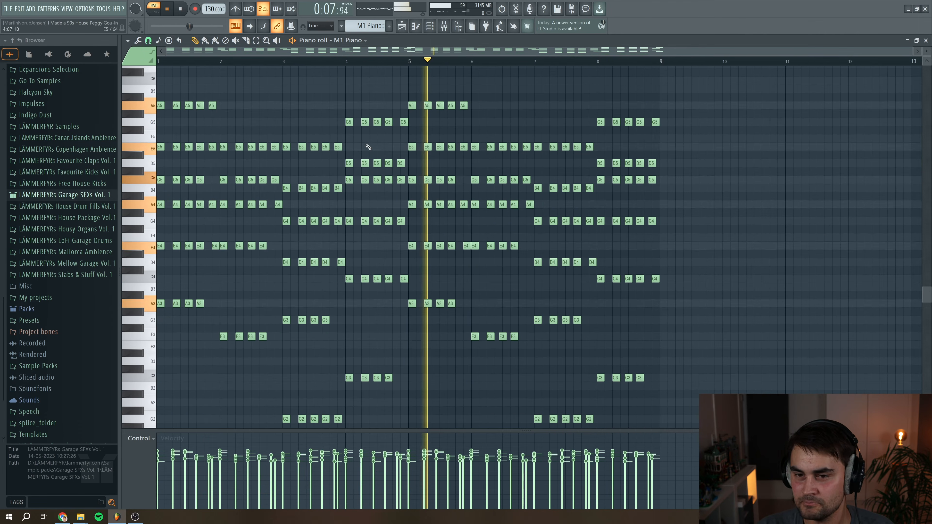
pyautogui.click(180, 11)
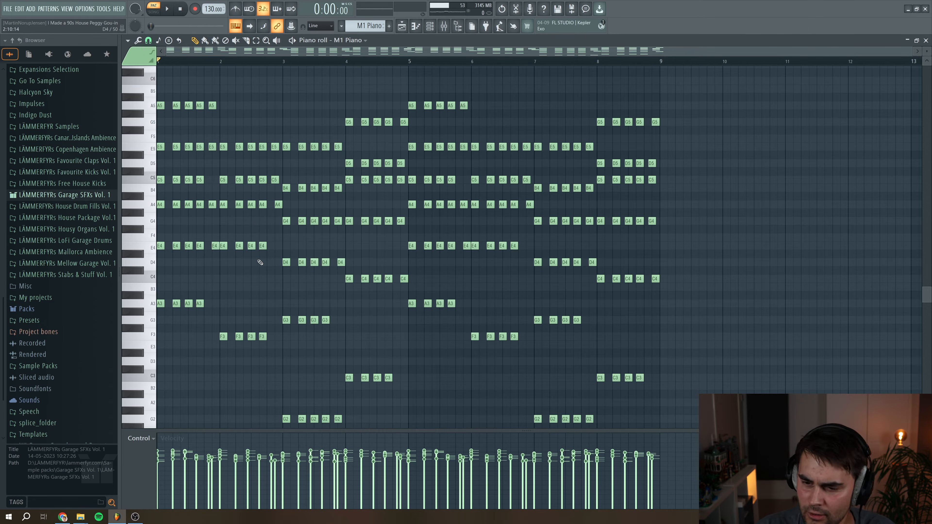
# Zoom in on the opening bars of the M1 Piano chords and play them, then close the piano roll and plugin
pyautogui.scroll(-3, 381, 265)
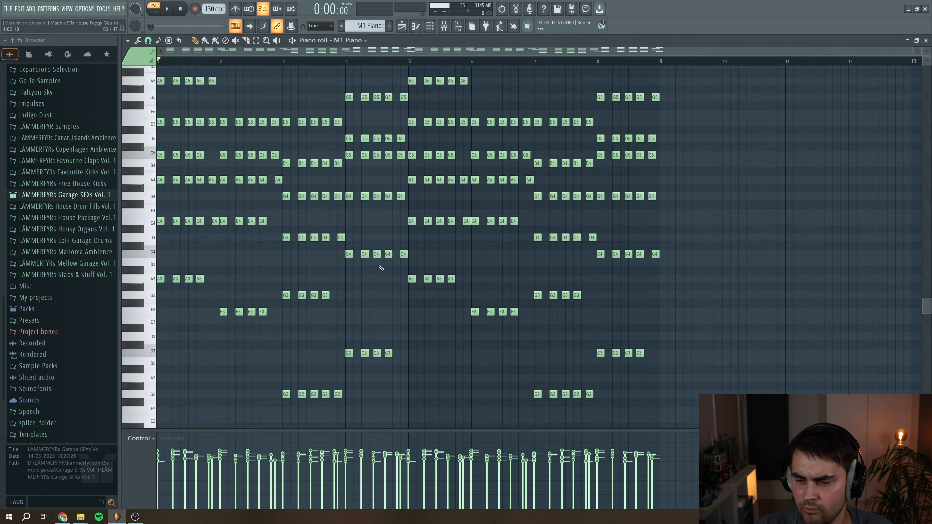
pyautogui.scroll(3, 374, 257)
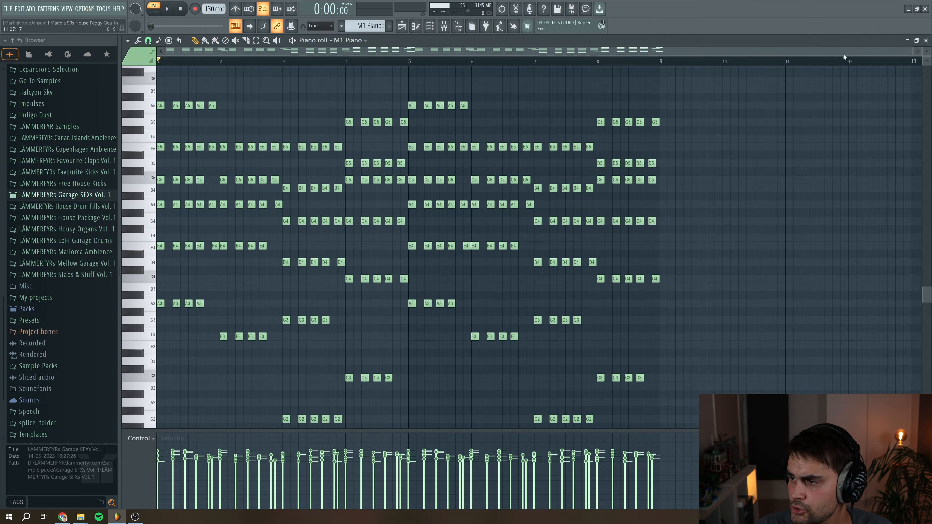
pyautogui.moveTo(911, 52); pyautogui.dragTo(375, 67)
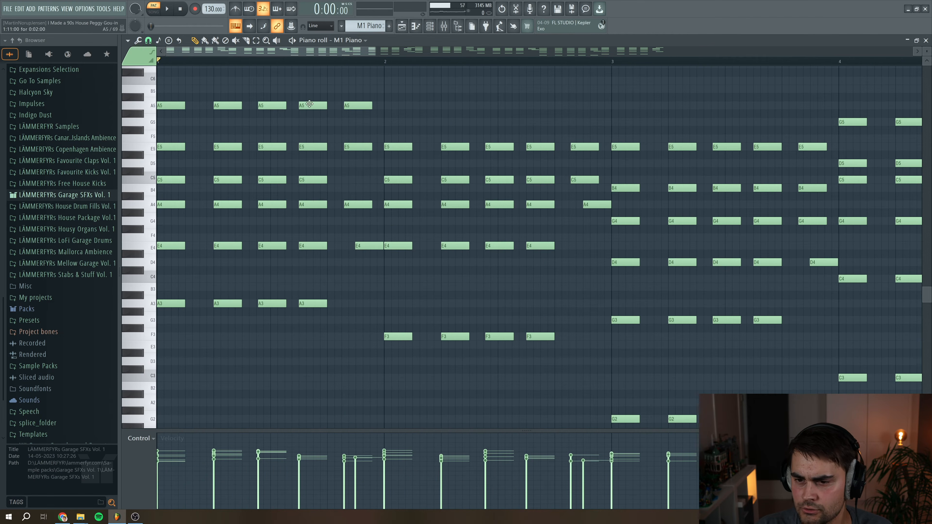
pyautogui.moveTo(374, 49); pyautogui.dragTo(320, 97)
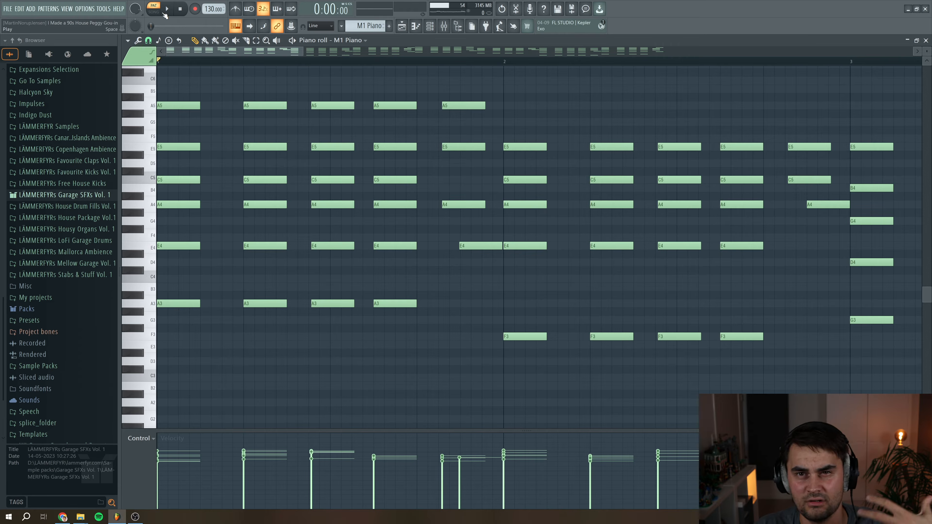
pyautogui.click(172, 10)
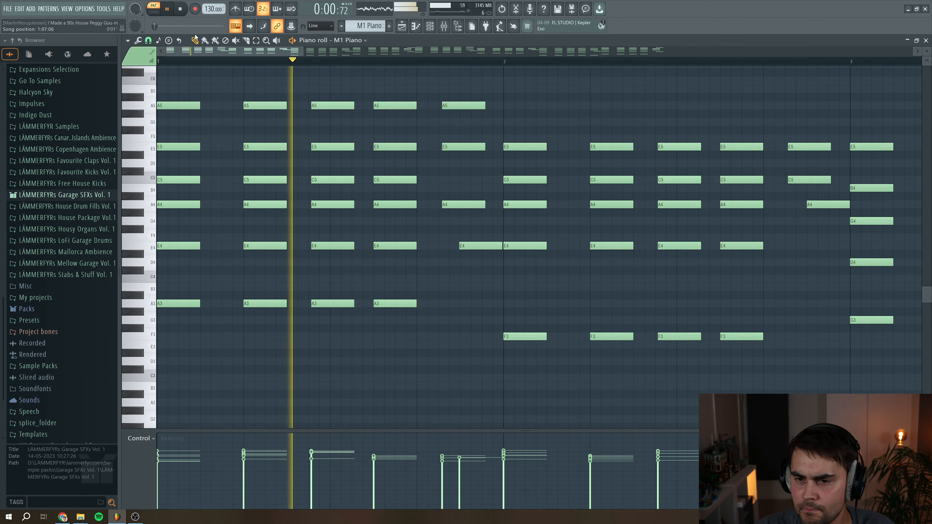
pyautogui.moveTo(304, 51); pyautogui.dragTo(667, 88)
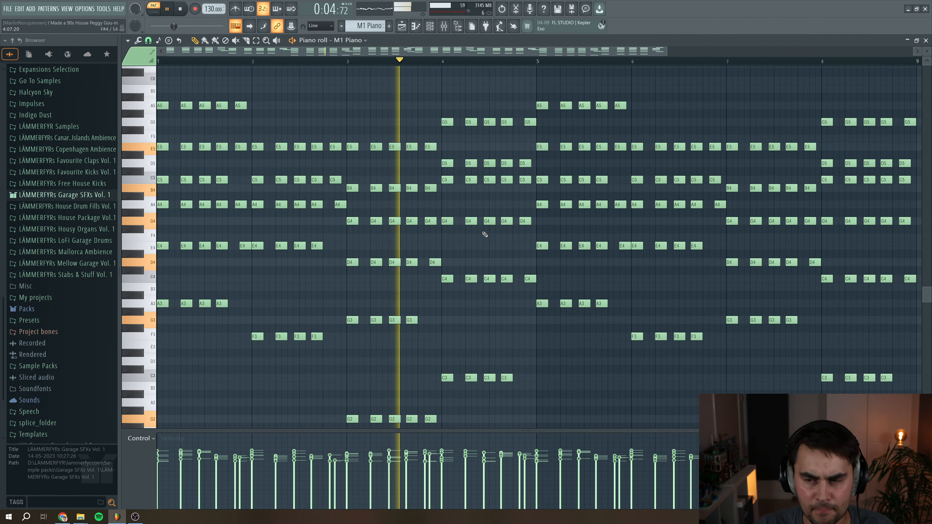
pyautogui.scroll(-5, 485, 234)
pyautogui.scroll(6, 488, 227)
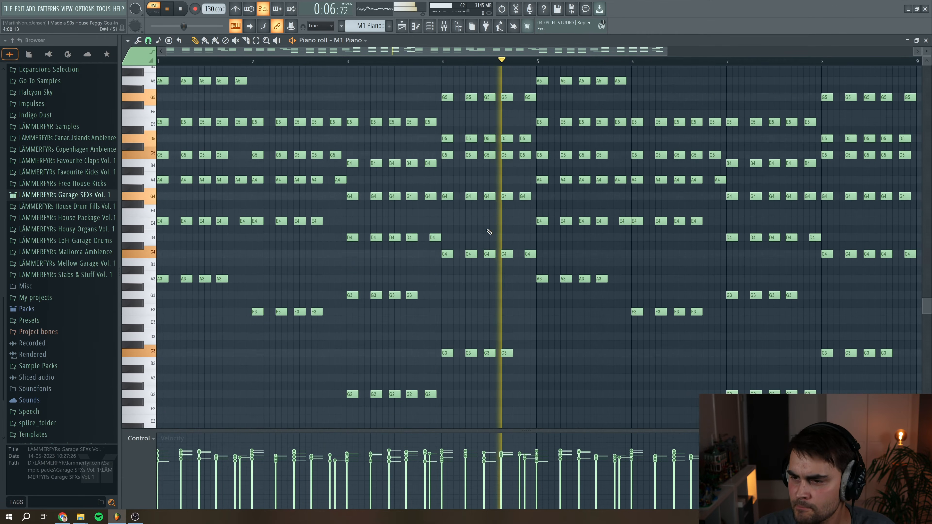
pyautogui.press('space')
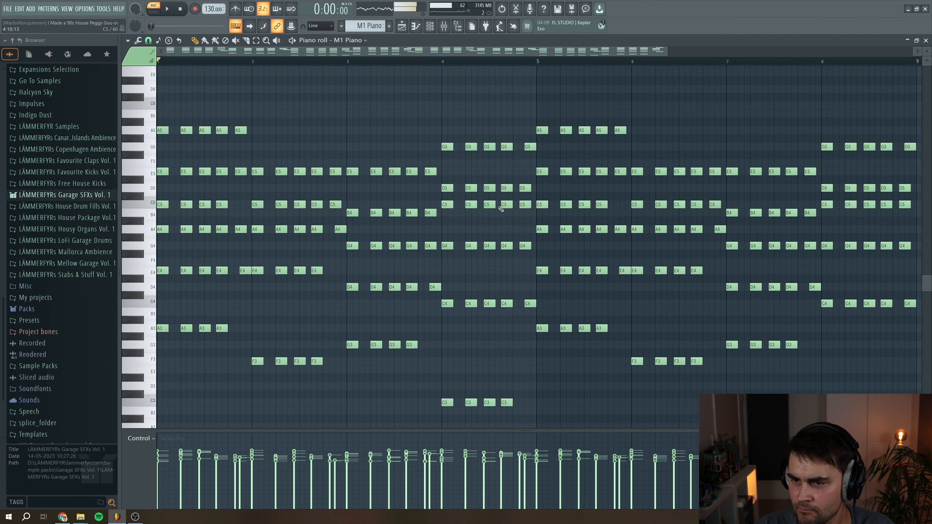
pyautogui.click(925, 41)
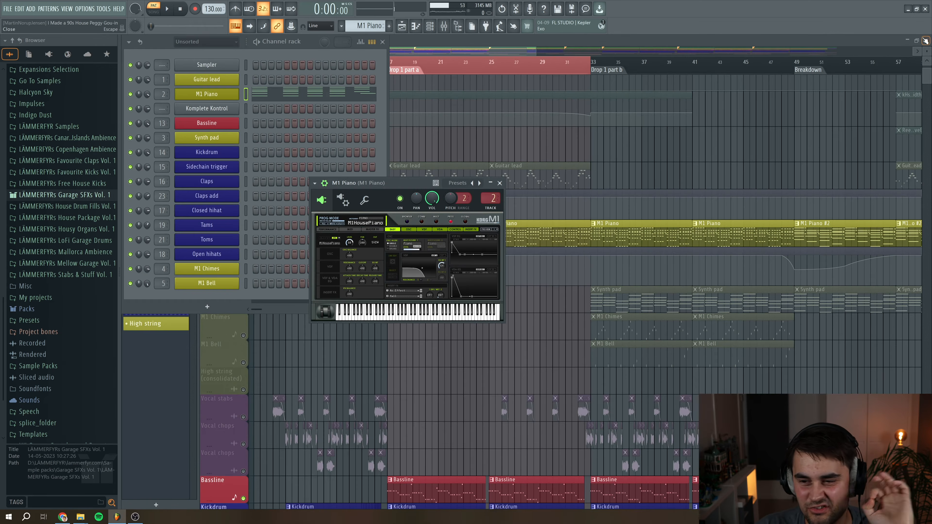
pyautogui.click(499, 183)
# Open the mixer on the M1 Piano insert and play it through the soothe2 plugin, then close soothe2
pyautogui.click(444, 26)
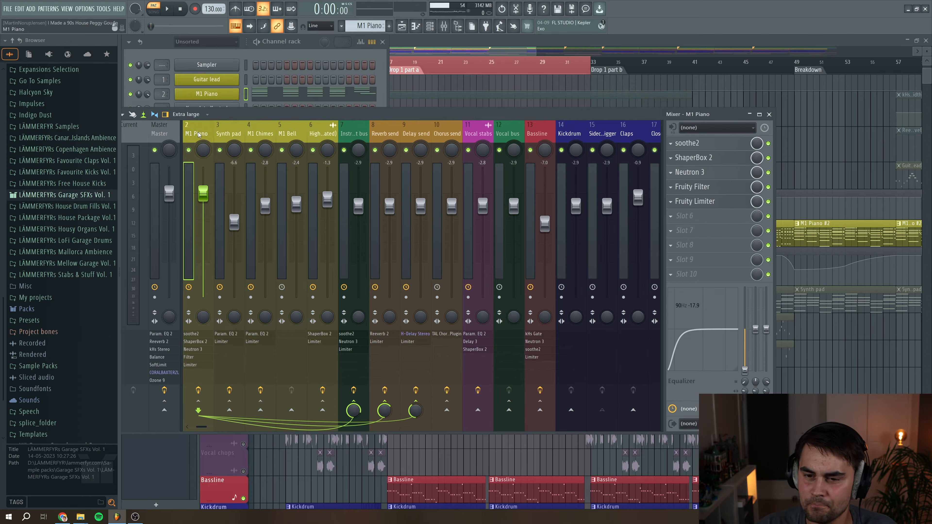
pyautogui.scroll(1, 198, 134)
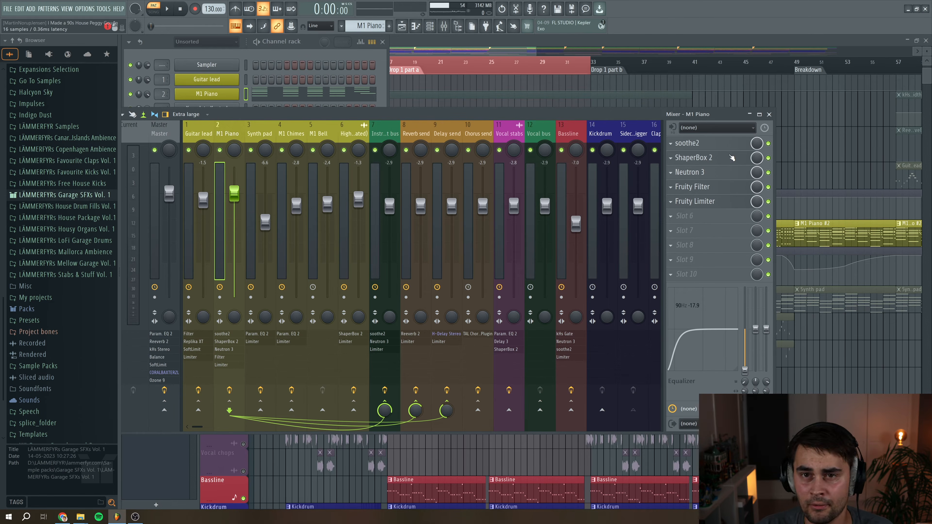
pyautogui.click(720, 144)
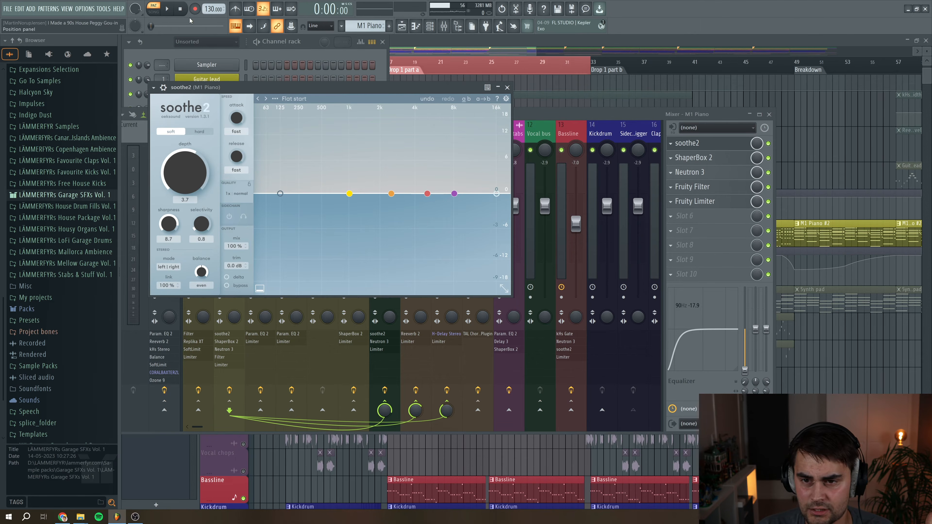
pyautogui.press('space')
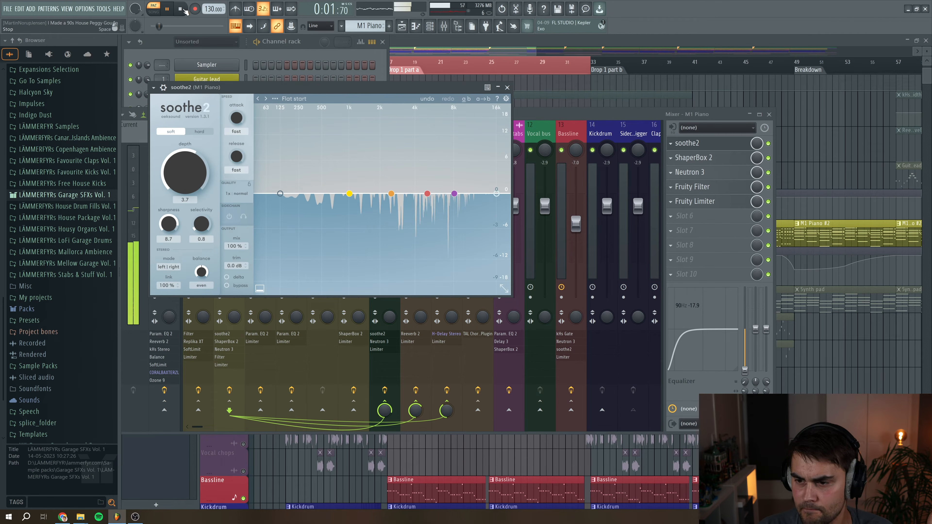
pyautogui.press('space')
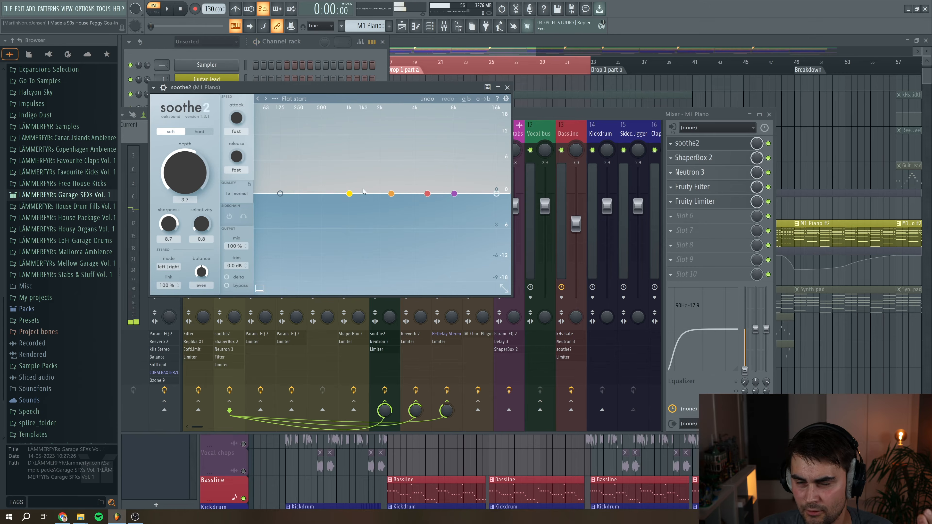
pyautogui.click(507, 87)
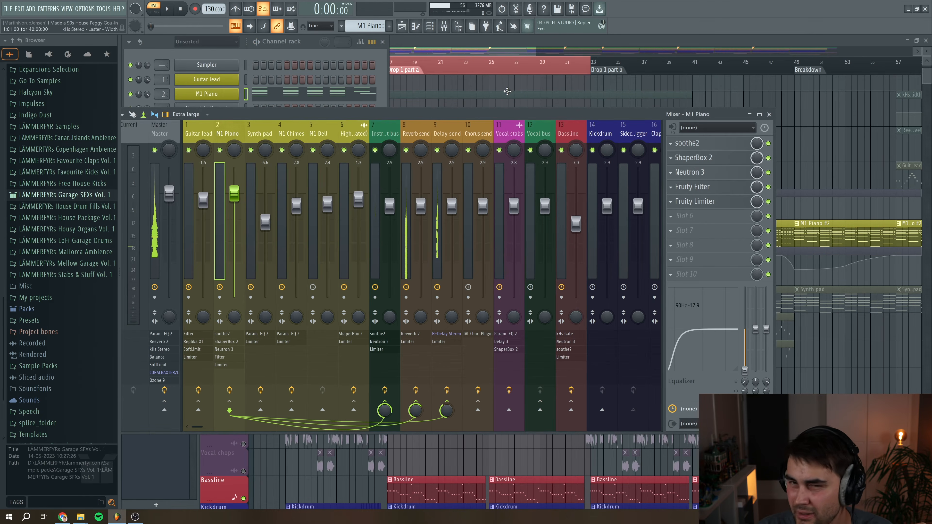
# Open ShaperBox 2 on the M1 Piano insert, play it, and switch the effect off and back on to compare
pyautogui.click(677, 158)
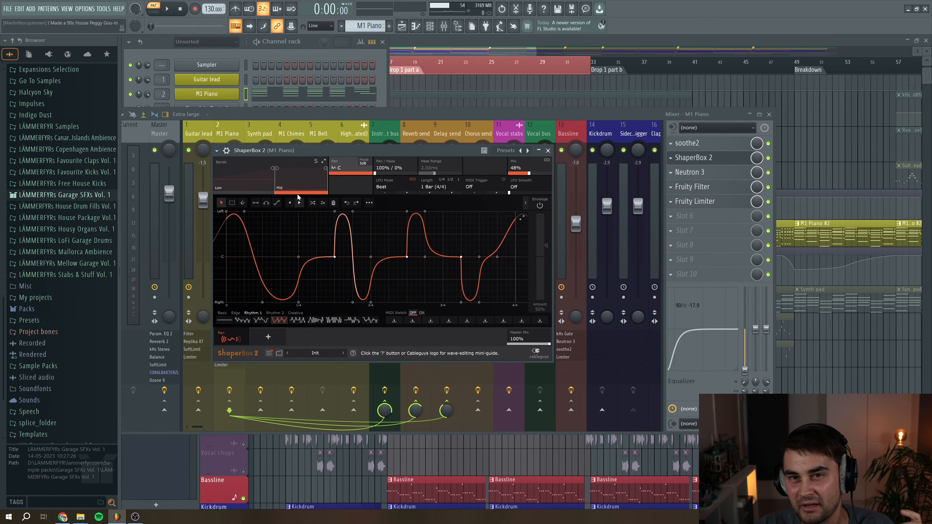
pyautogui.click(258, 183)
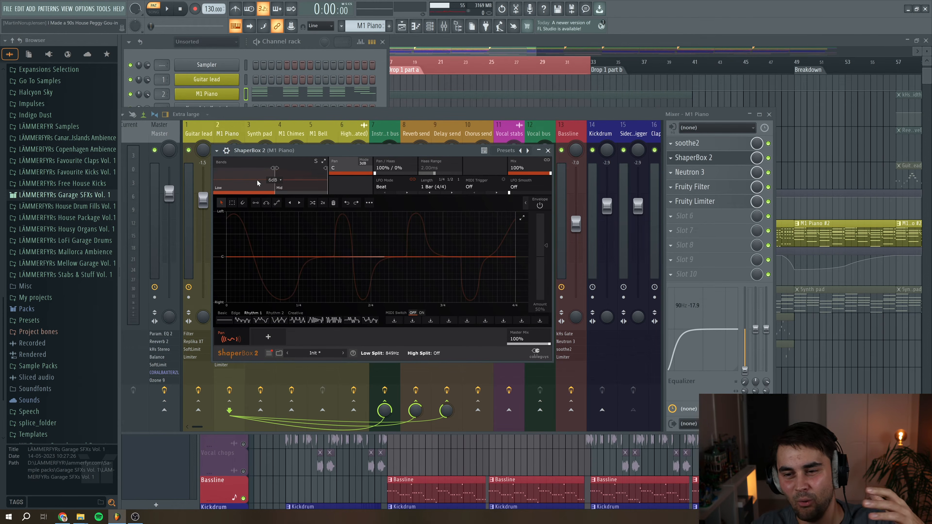
pyautogui.click(297, 178)
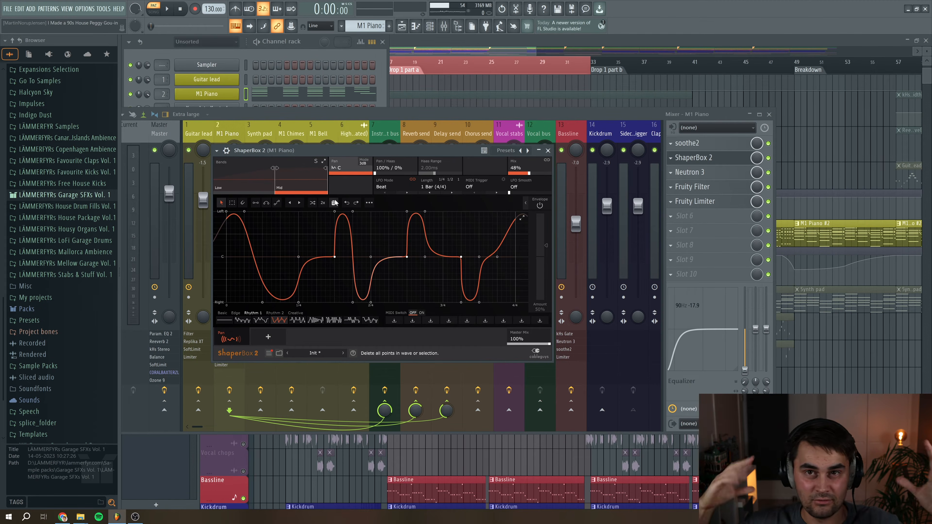
pyautogui.click(167, 8)
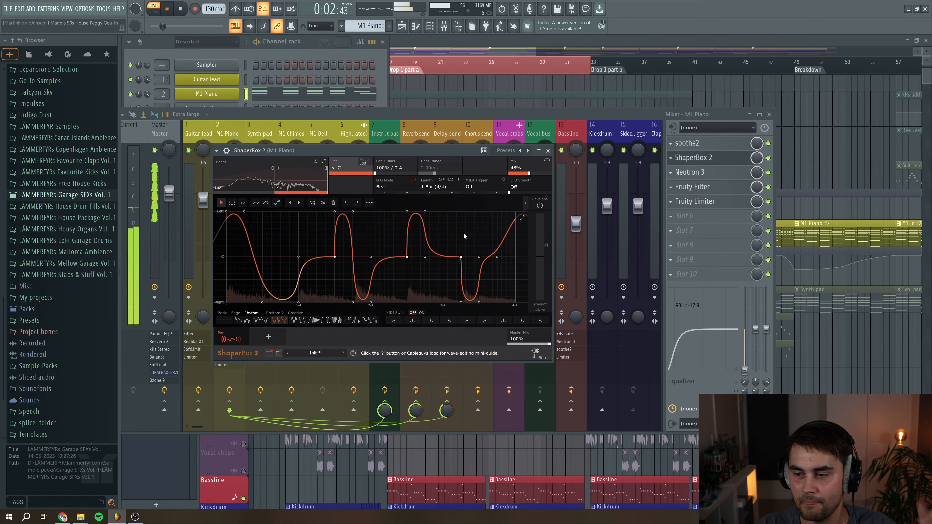
pyautogui.click(768, 158)
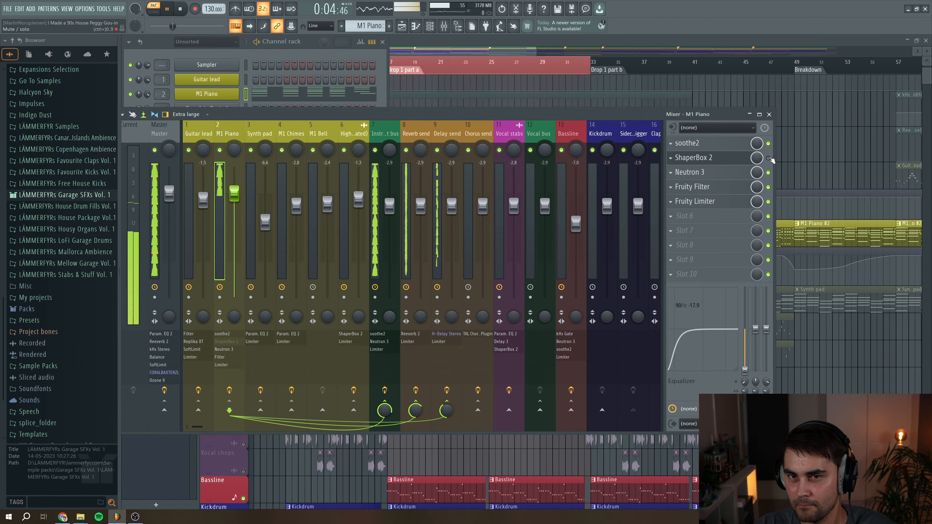
pyautogui.click(768, 158)
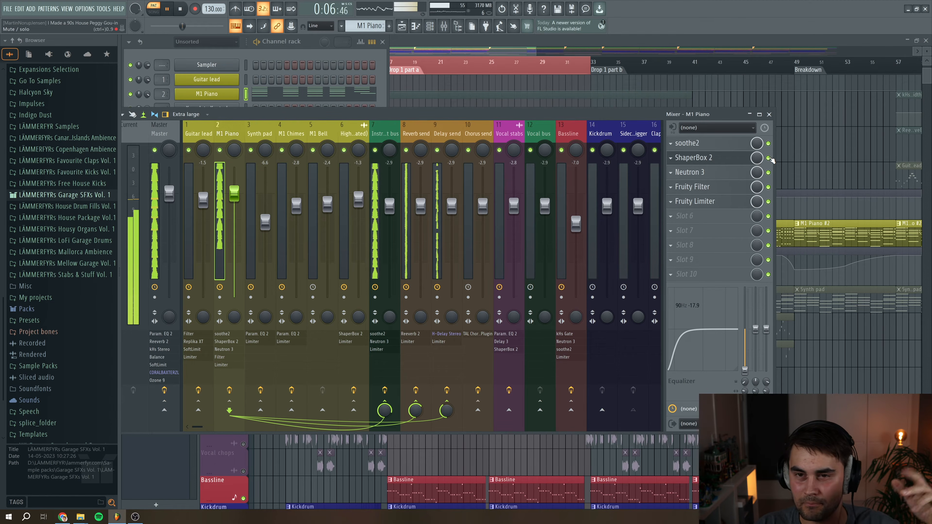
pyautogui.press('space')
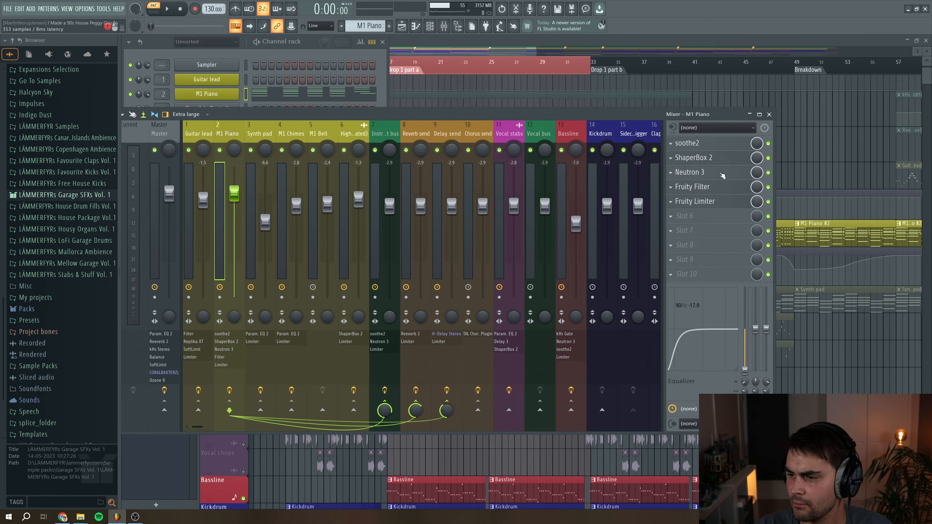
# Open Neutron 3 on the M1 Piano insert, move its window aside, and view its modules before closing it
pyautogui.click(708, 172)
pyautogui.moveTo(283, 189); pyautogui.dragTo(407, 129)
pyautogui.click(350, 156)
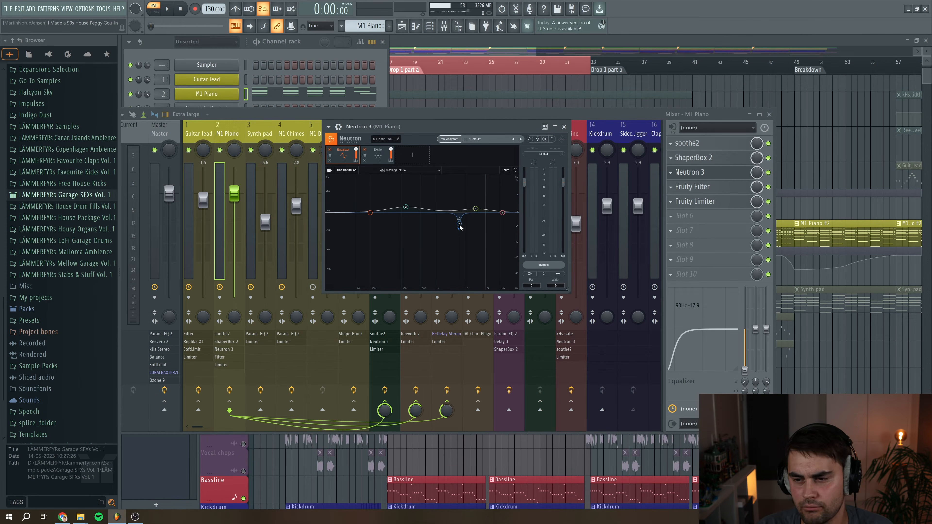
pyautogui.click(383, 155)
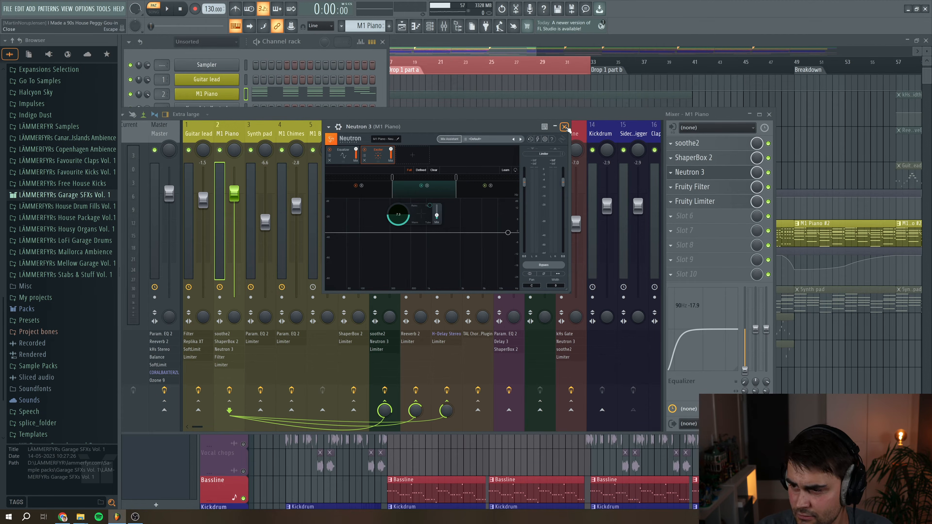
pyautogui.click(697, 172)
# Open the Fruity Filter on the M1 Piano insert, close it, and return to the playlist
pyautogui.click(712, 187)
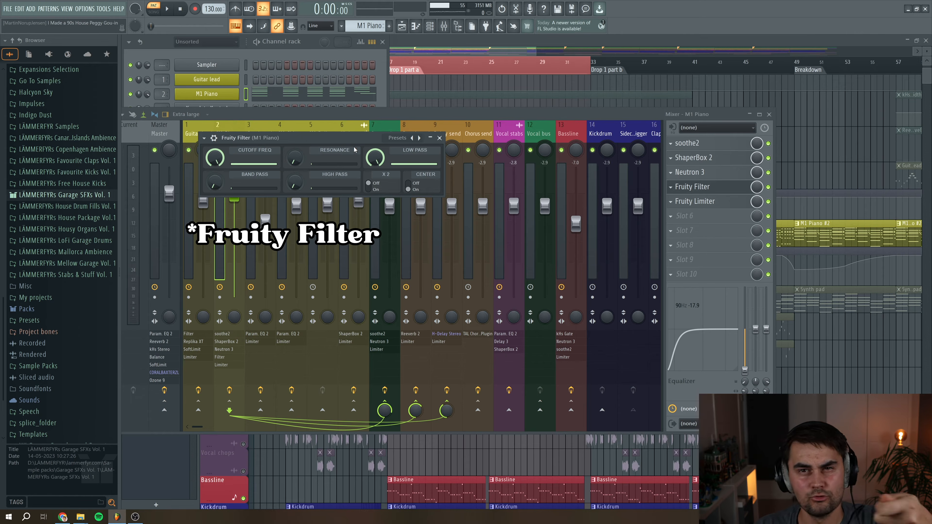
pyautogui.click(439, 138)
pyautogui.click(470, 44)
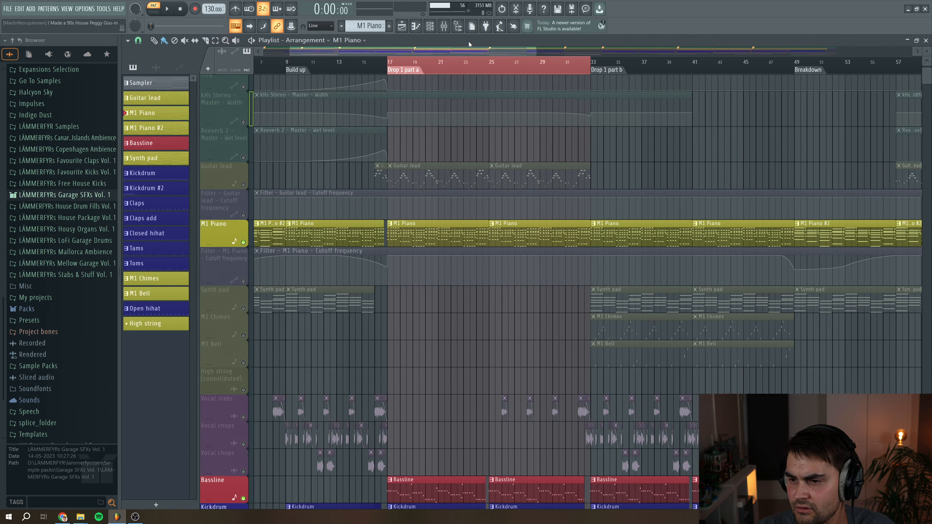
# Show the M1 Piano filter cutoff automation lane and play the build-up into Drop 1 to hear it
pyautogui.scroll(2, 261, 209)
pyautogui.hscroll(-3, 262, 208)
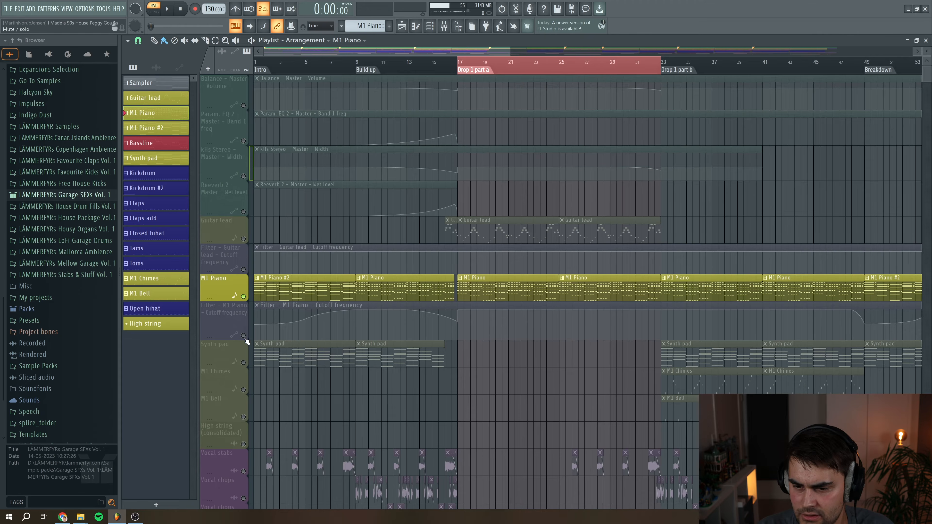
pyautogui.click(253, 323)
pyautogui.click(357, 69)
pyautogui.press('space')
pyautogui.press('space')
pyautogui.click(433, 68)
pyautogui.press('space')
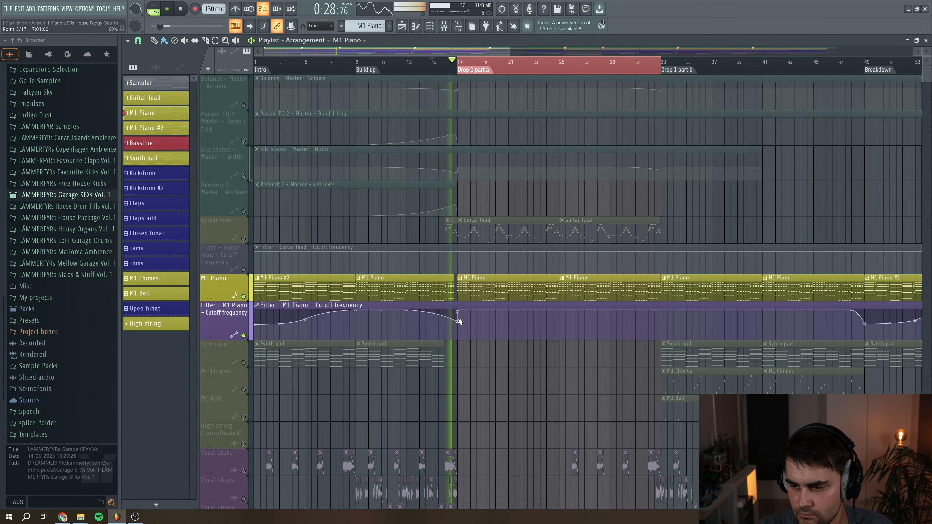
pyautogui.press('space')
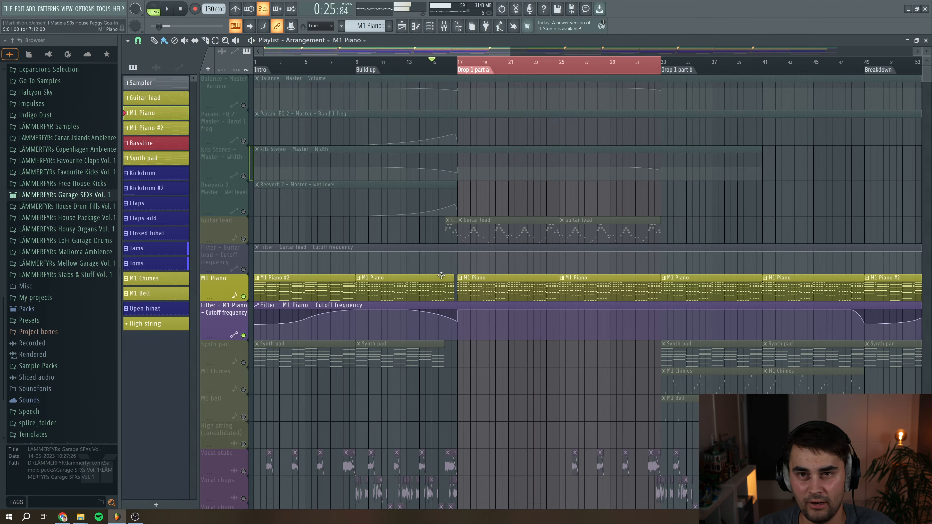
# Reopen the mixer and check the Fruity Limiter on the M1 Piano insert
pyautogui.click(443, 27)
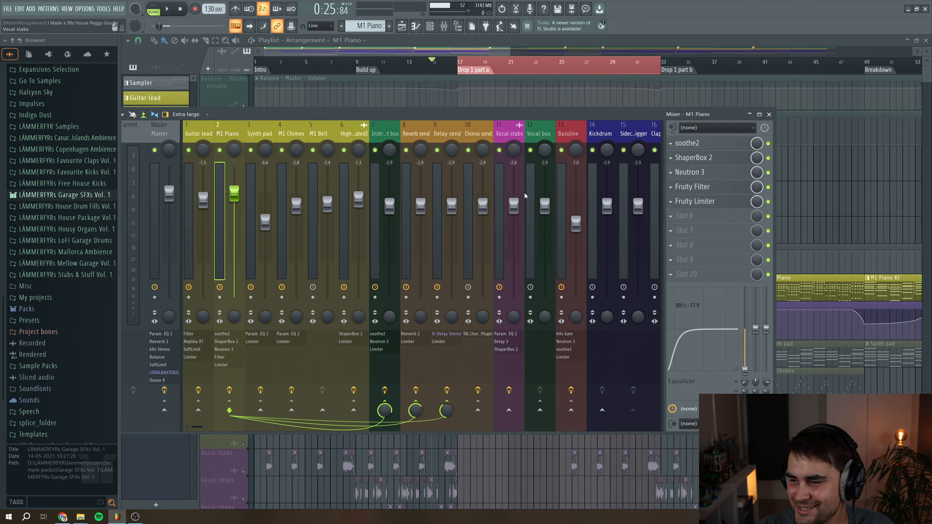
pyautogui.click(692, 202)
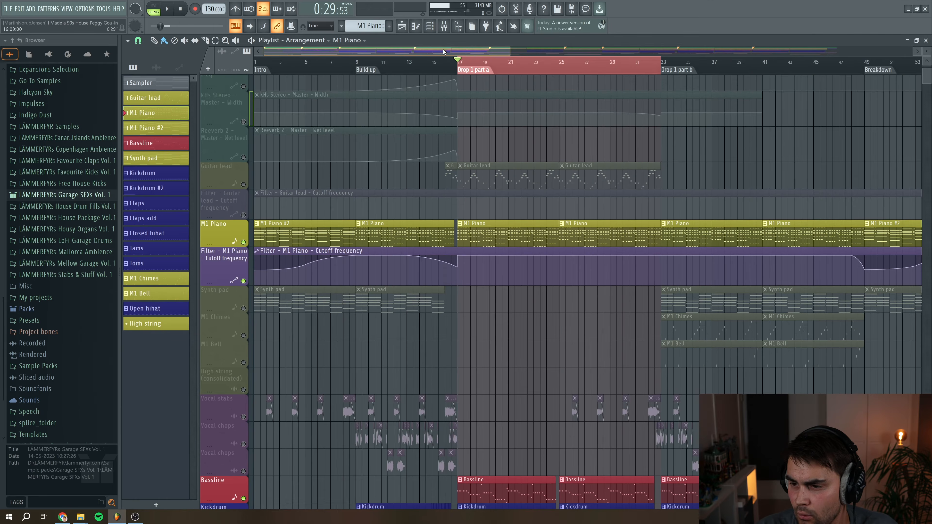
# Solo the Guitar lead track in the playlist and play the drop
pyautogui.scroll(4, 378, 279)
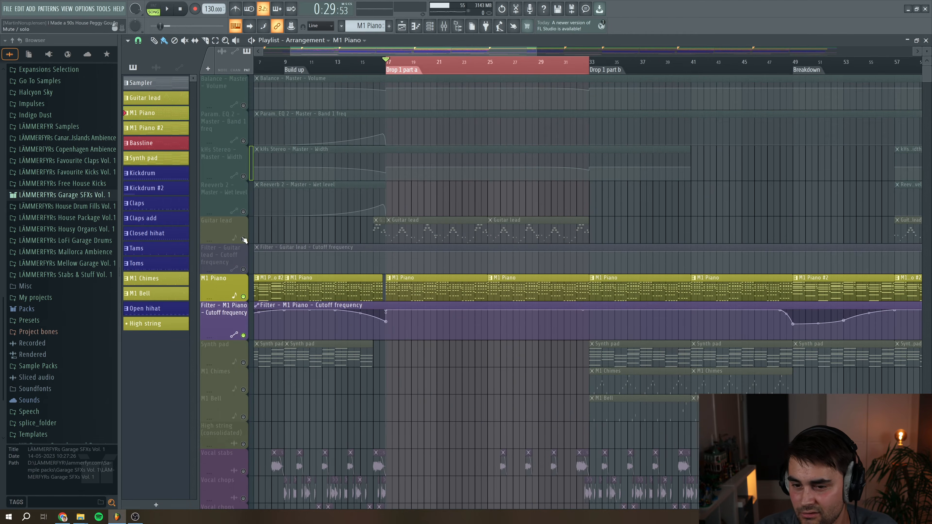
pyautogui.click(243, 239)
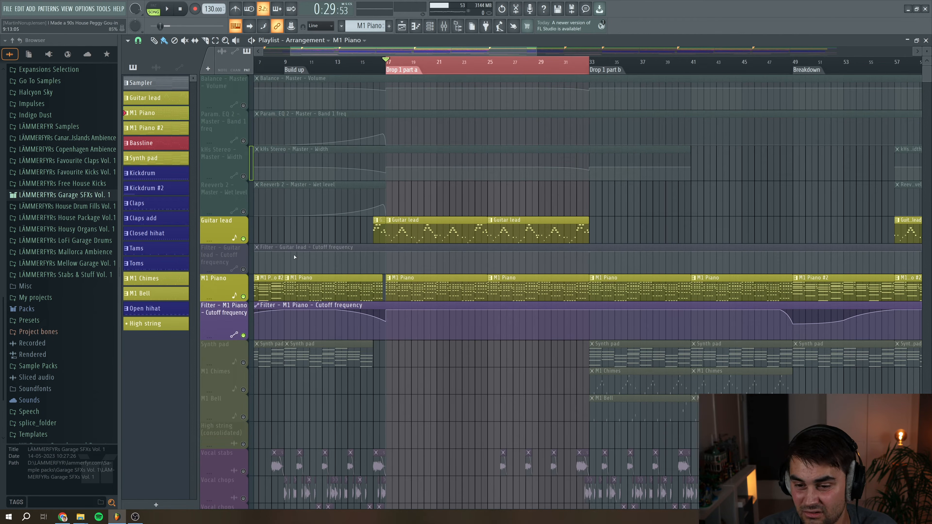
pyautogui.press('space')
pyautogui.rightClick(243, 239)
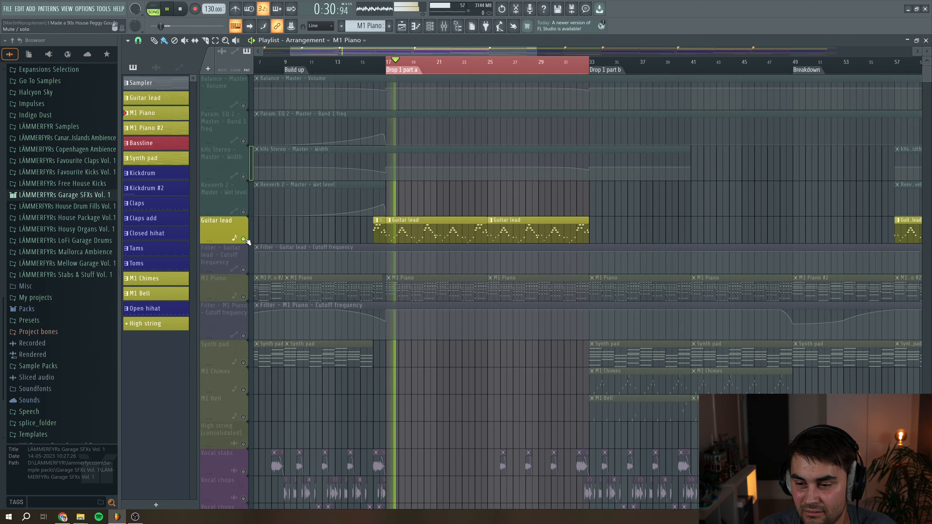
# Open the Guitar lead clip in the piano roll and play through its melody
pyautogui.doubleClick(434, 228)
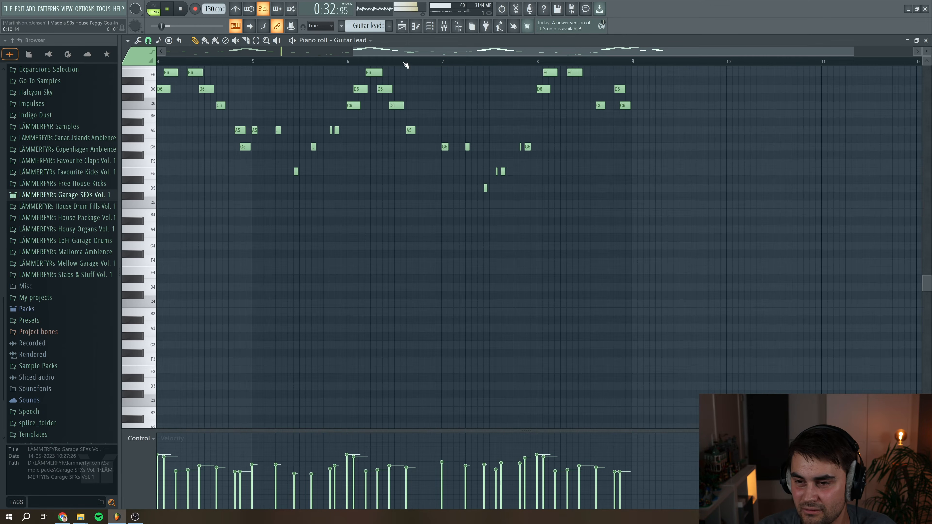
pyautogui.scroll(3, 374, 245)
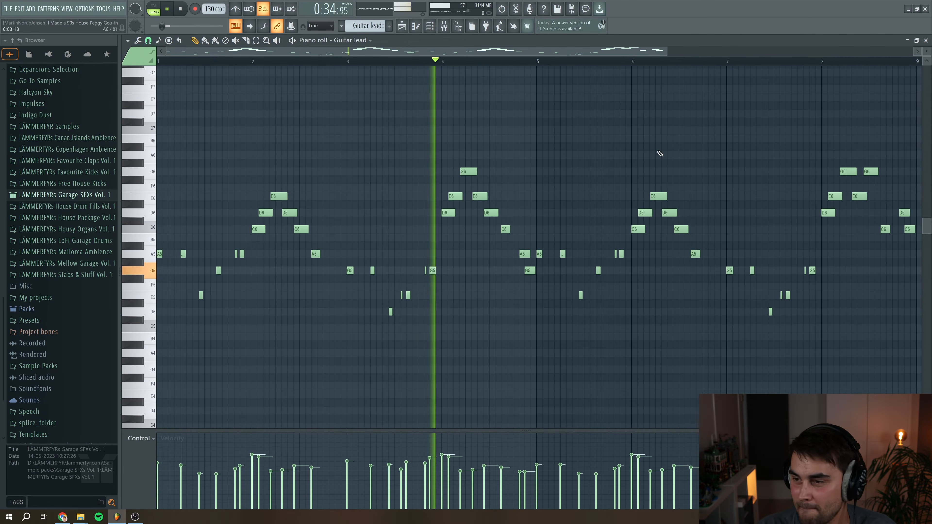
pyautogui.moveTo(665, 52); pyautogui.dragTo(791, 53)
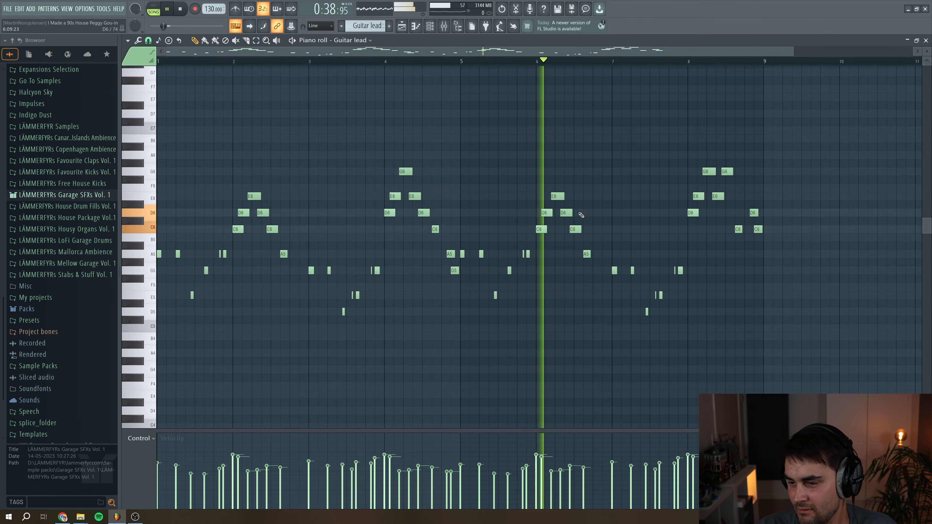
pyautogui.press('space')
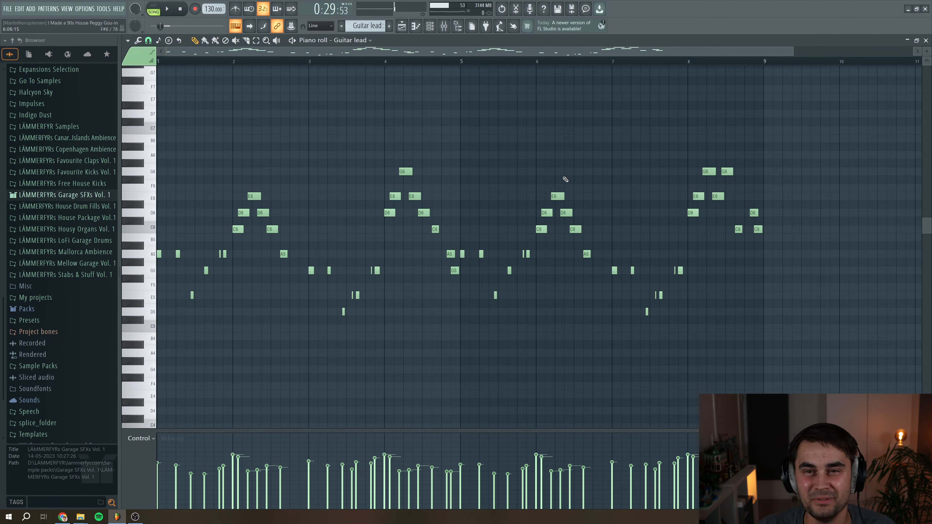
# Open the Guitar lead channel's Serum synth, move and enlarge its window, then close it
pyautogui.press('F7')
pyautogui.press('F6')
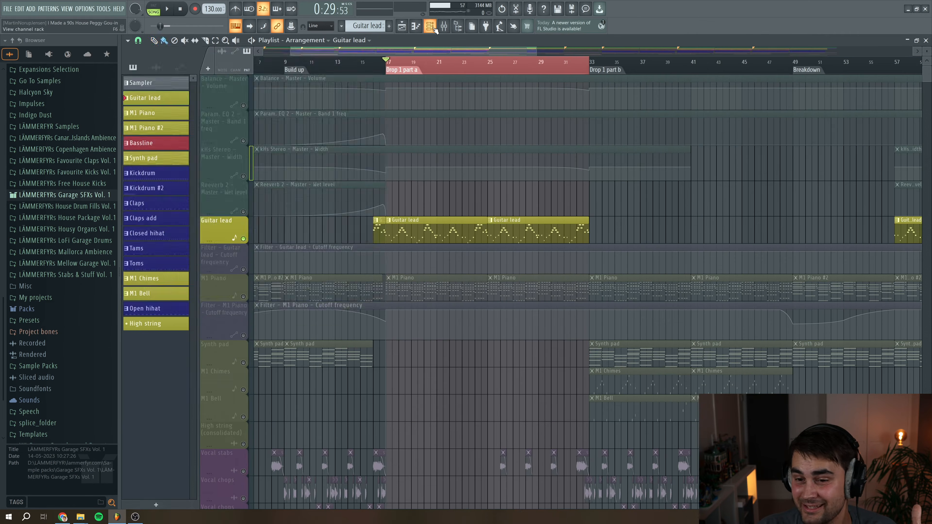
pyautogui.click(222, 79)
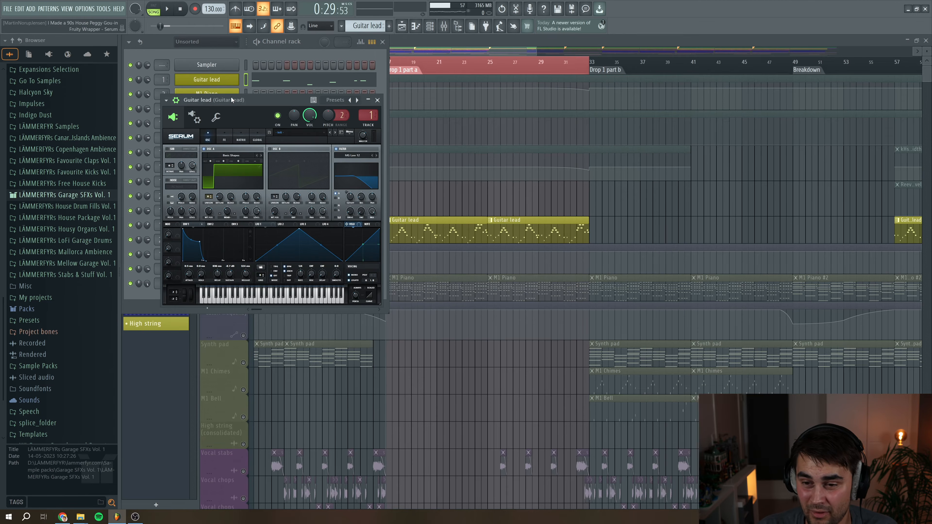
pyautogui.moveTo(252, 101); pyautogui.dragTo(338, 108)
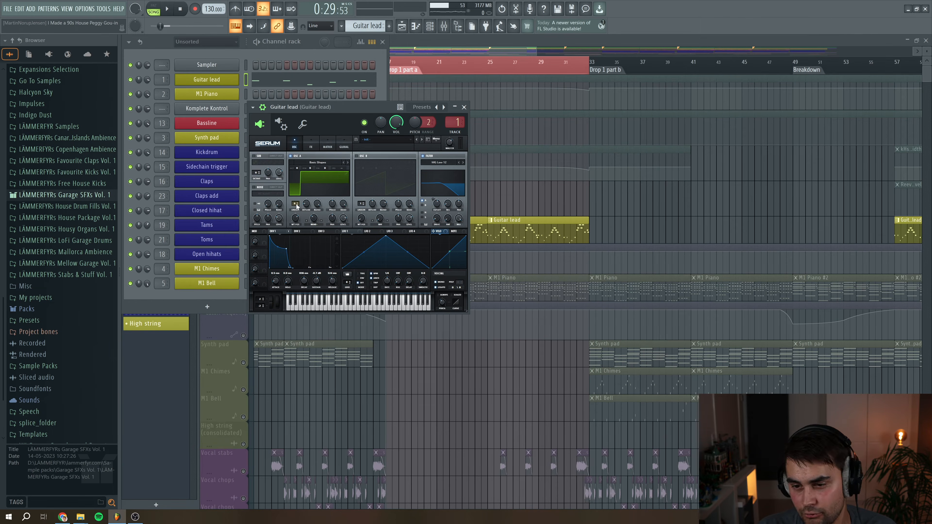
pyautogui.moveTo(466, 310); pyautogui.dragTo(630, 422)
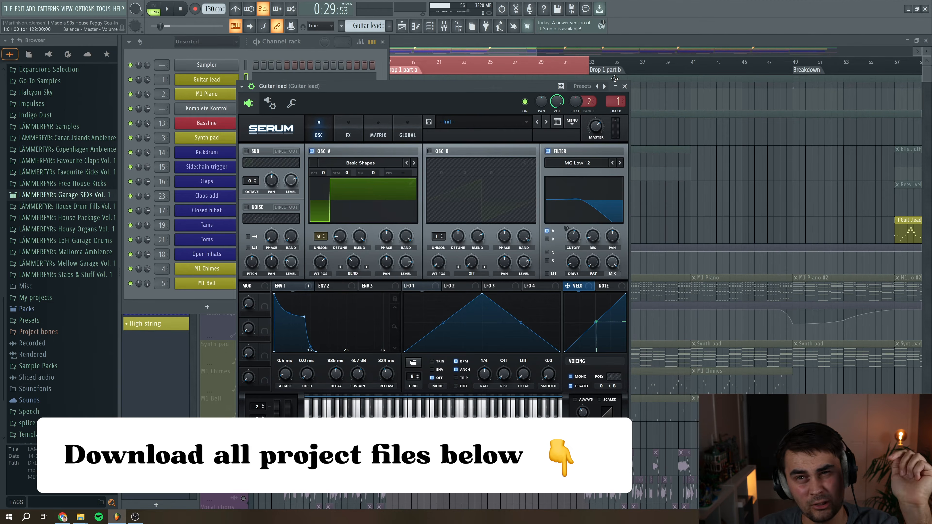
pyautogui.click(624, 90)
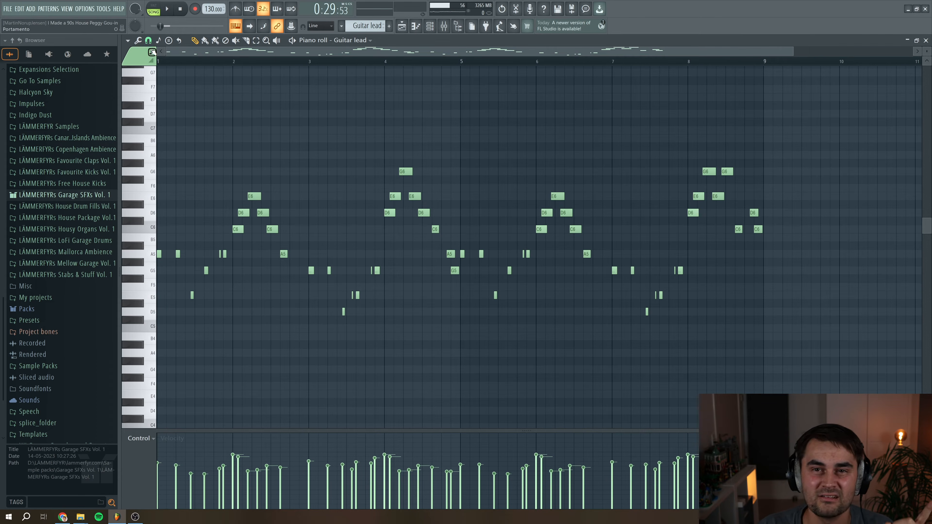
pyautogui.click(103, 9)
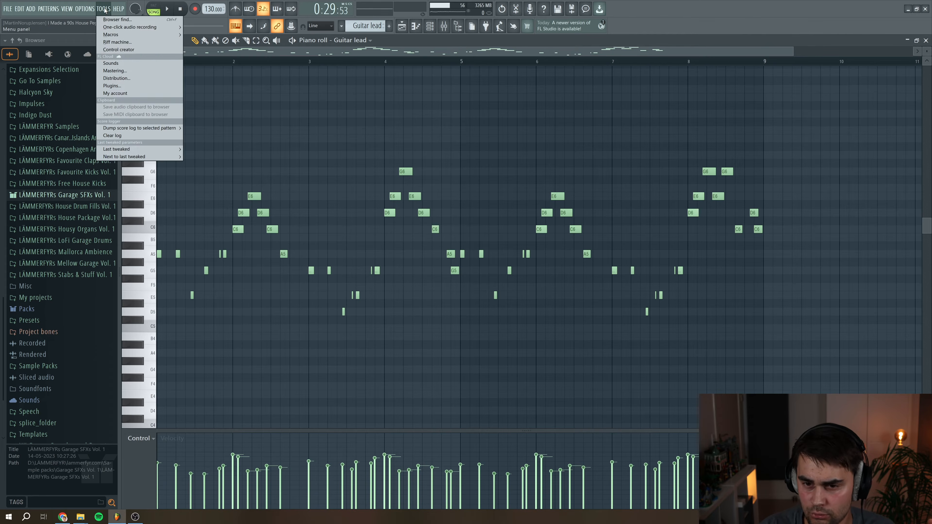
pyautogui.moveTo(150, 128)
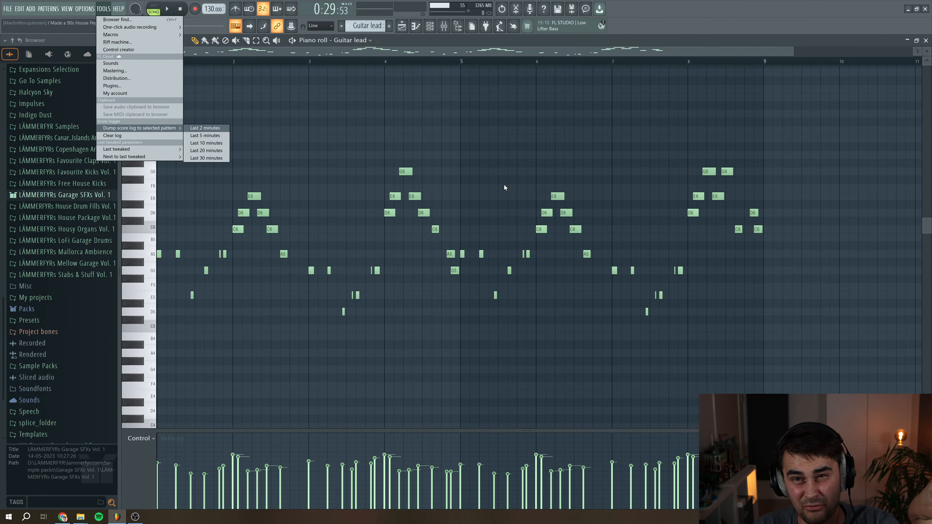
pyautogui.press('Down')
pyautogui.press('Down')
pyautogui.press('Down')
pyautogui.press('Right')
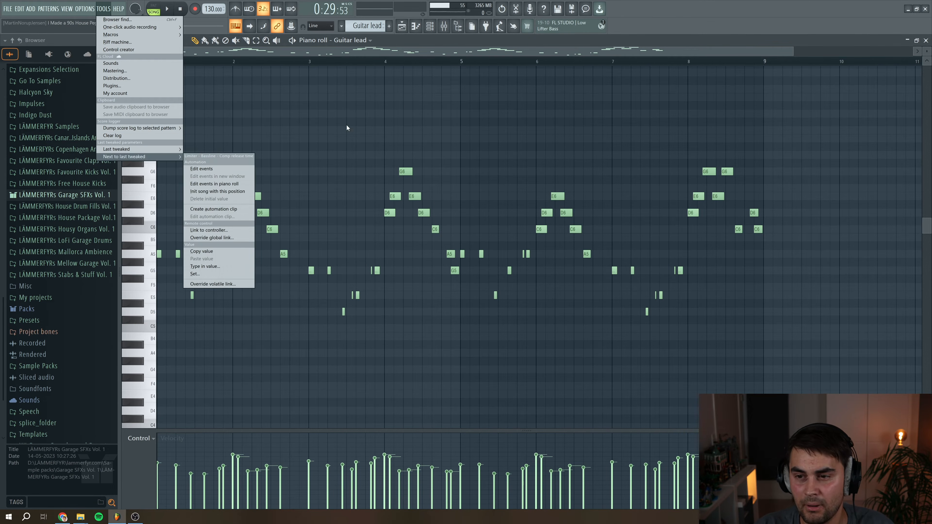
pyautogui.press('Escape')
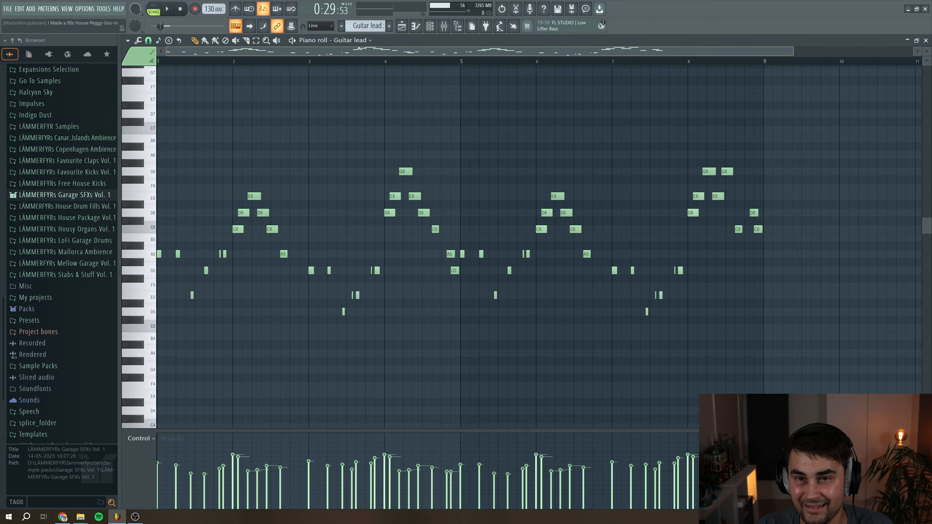
# Close the piano roll, open the mixer on the Guitar lead insert and inspect its Fruity Filter
pyautogui.click(925, 40)
pyautogui.press('F9')
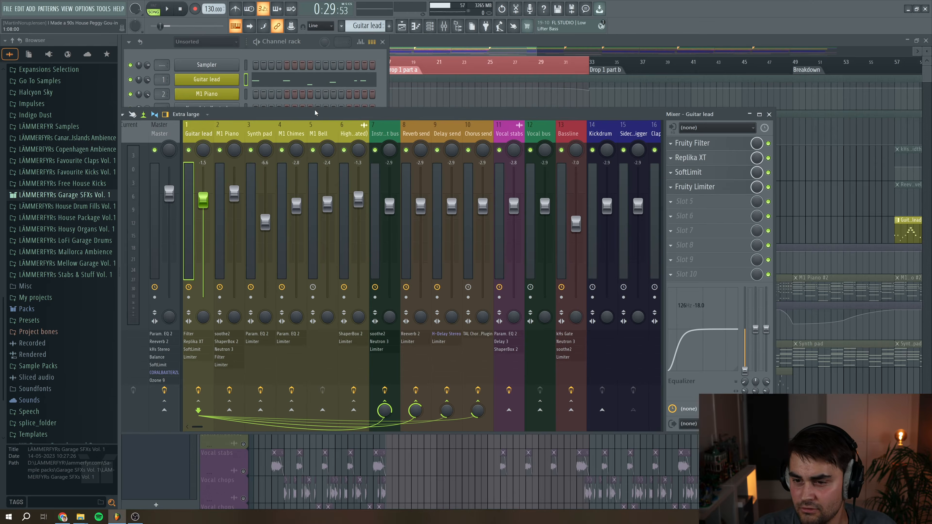
pyautogui.moveTo(319, 117); pyautogui.dragTo(339, 110)
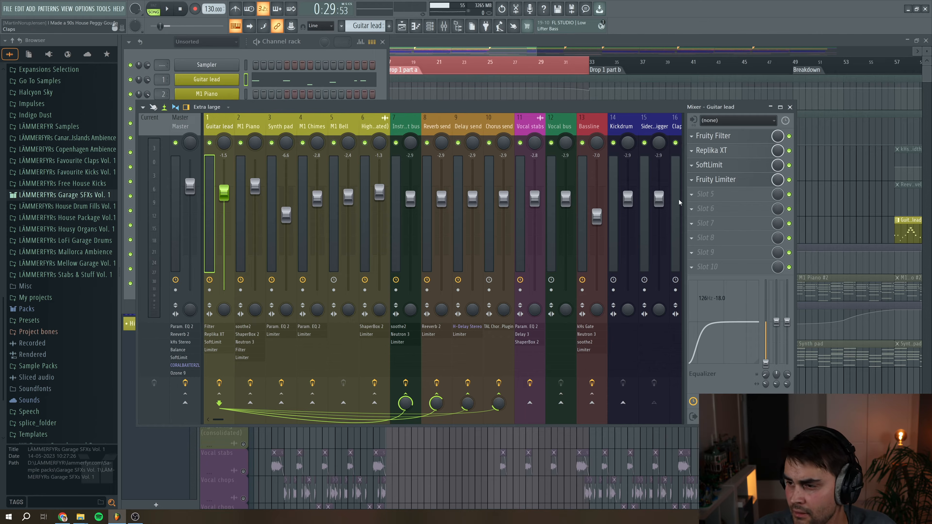
pyautogui.click(728, 137)
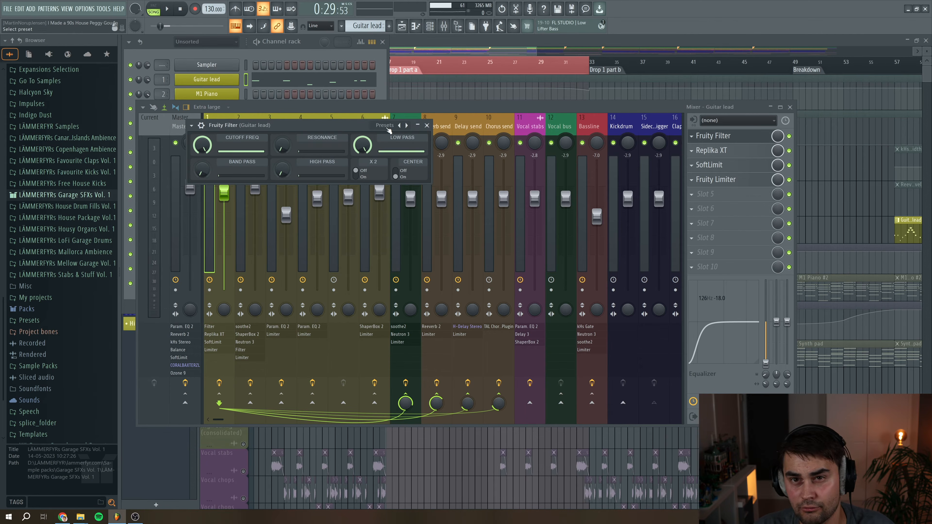
pyautogui.click(426, 126)
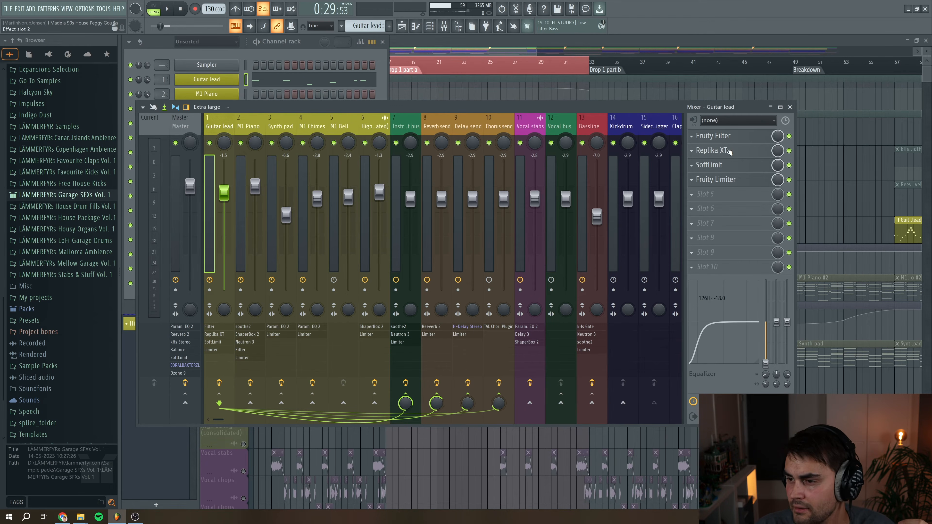
# Open the Guitar lead insert's Replika XT delay and play the track briefly to hear it
pyautogui.click(711, 150)
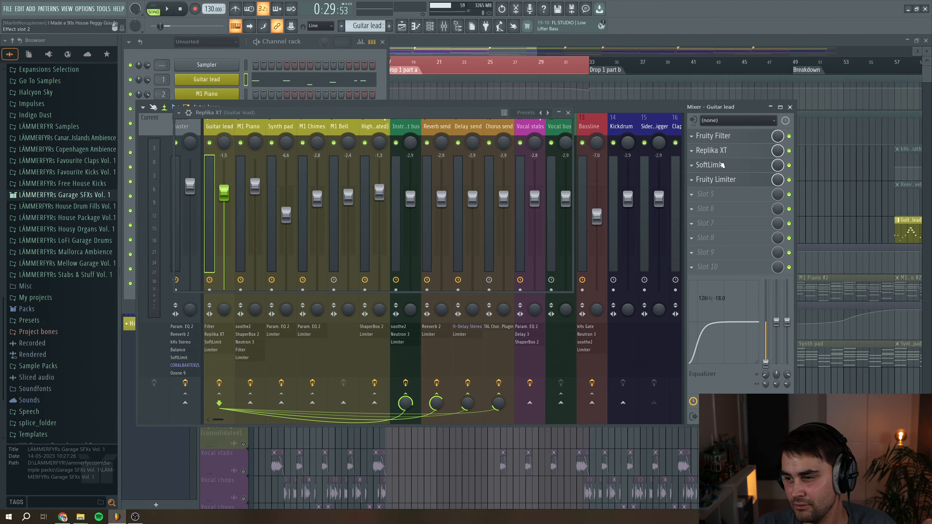
pyautogui.click(167, 10)
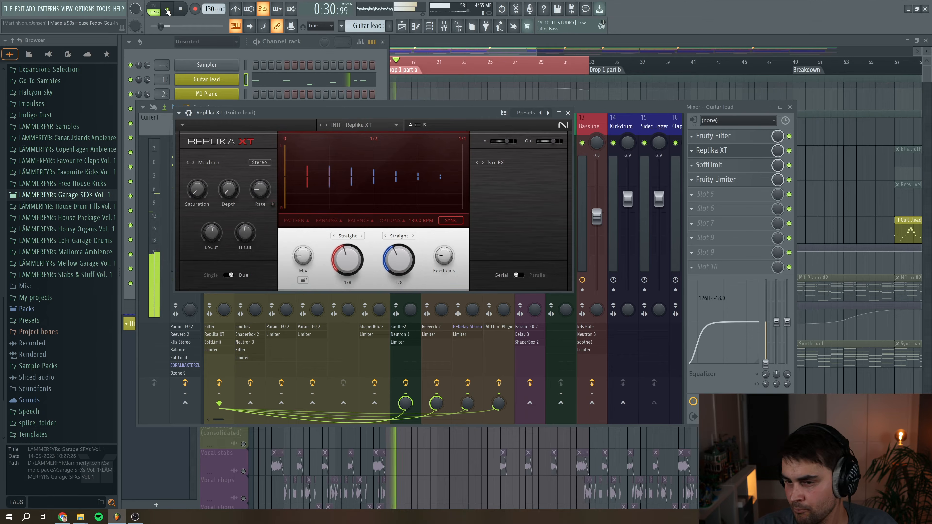
pyautogui.click(188, 8)
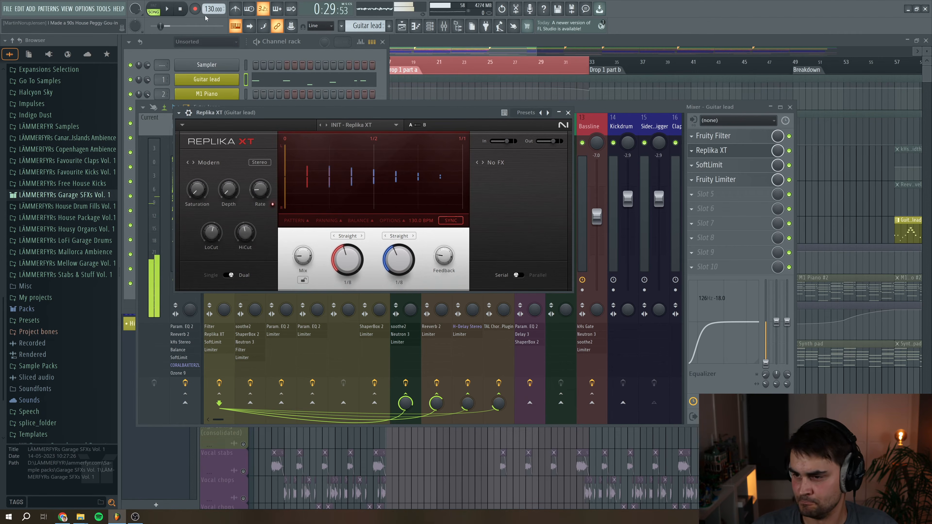
pyautogui.click(568, 113)
# Audition the Guitar lead insert's SoftLimit during playback, then inspect its Fruity Limiter
pyautogui.click(723, 166)
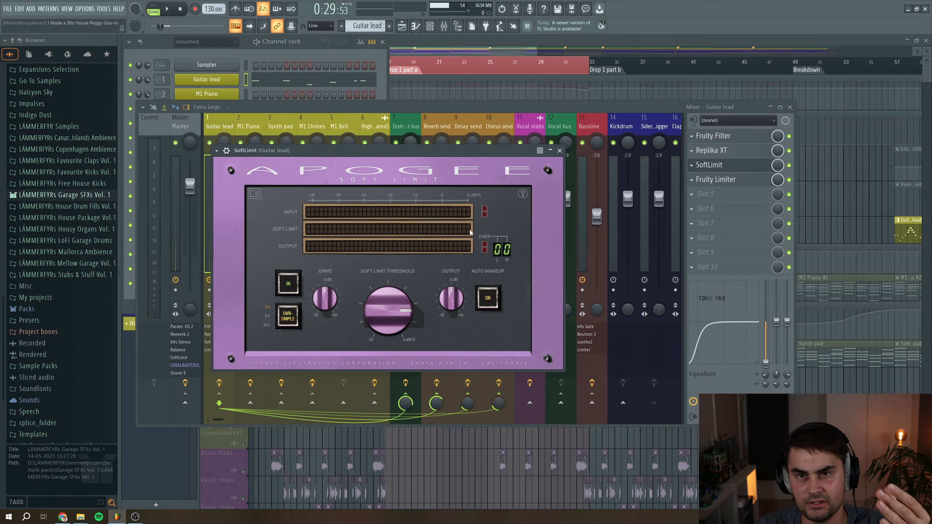
pyautogui.press('space')
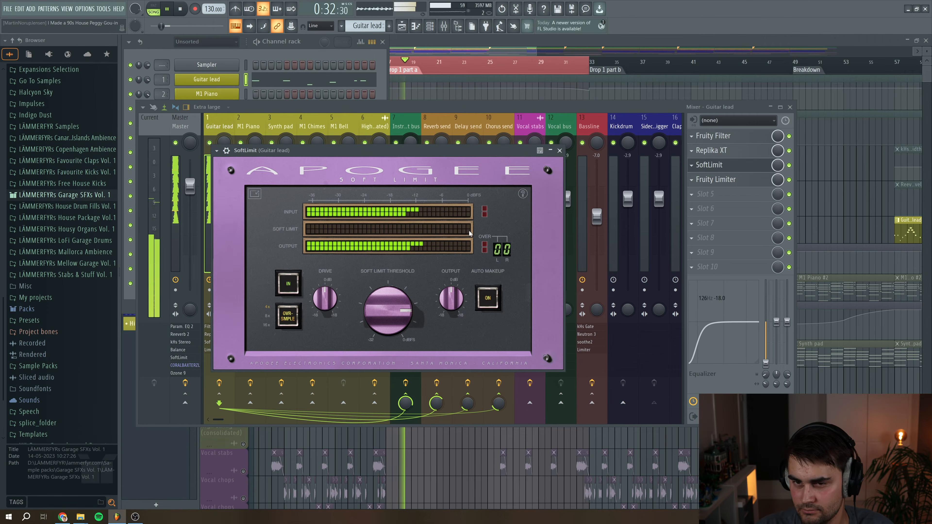
pyautogui.press('space')
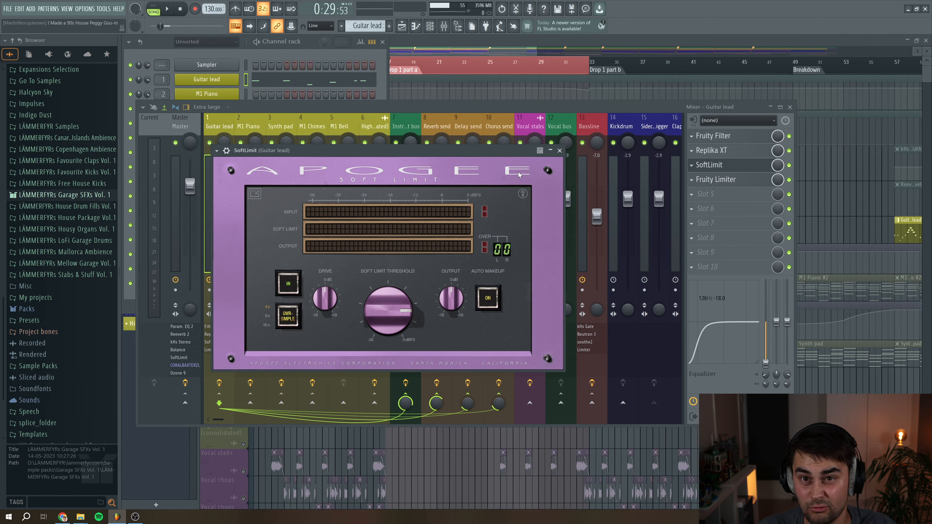
pyautogui.click(559, 151)
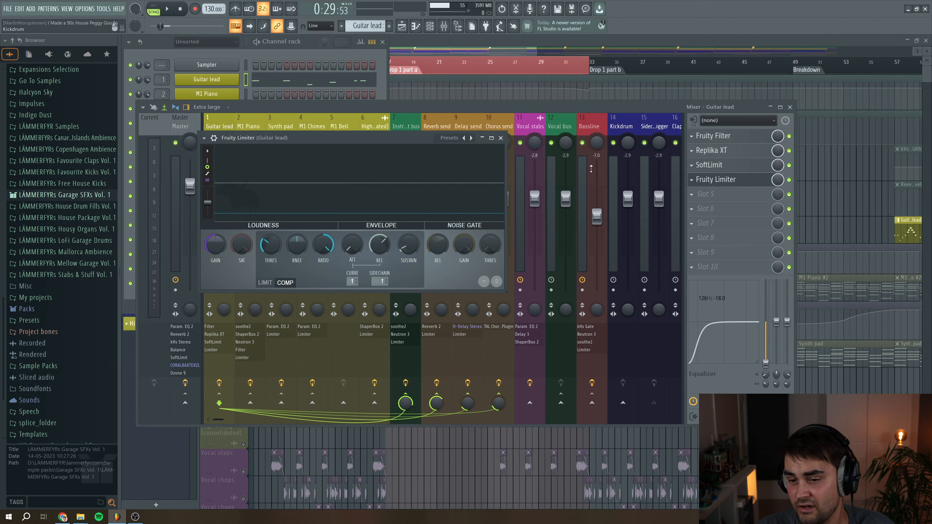
pyautogui.click(500, 137)
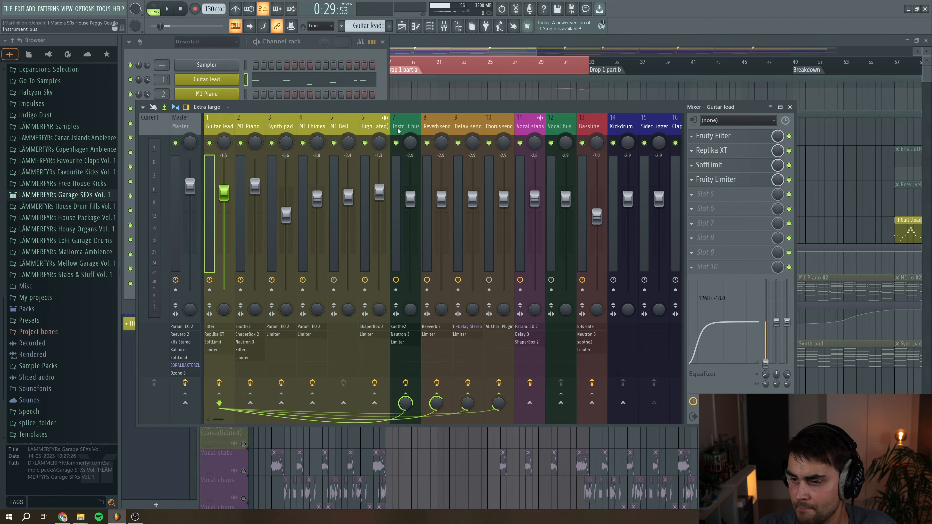
# Solo the Synth pad track in the playlist and play the arrangement from the drop
pyautogui.click(473, 42)
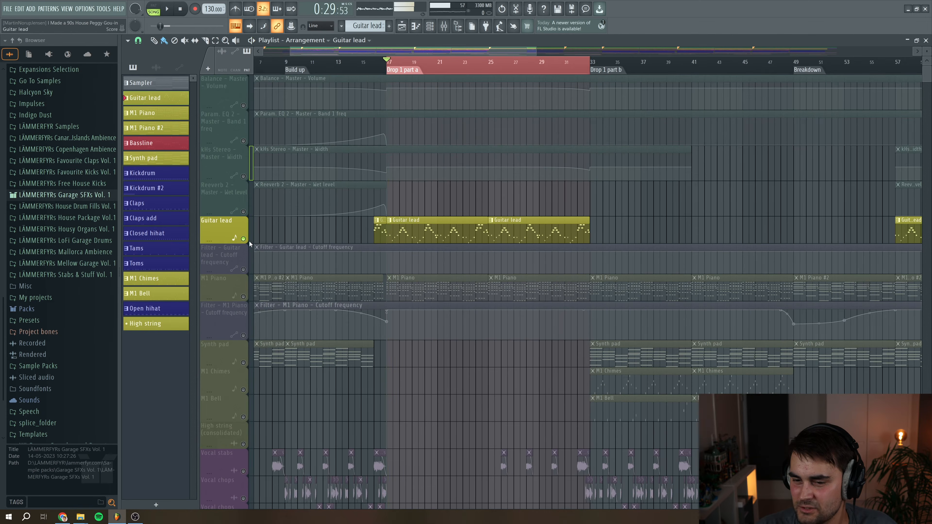
pyautogui.press('space')
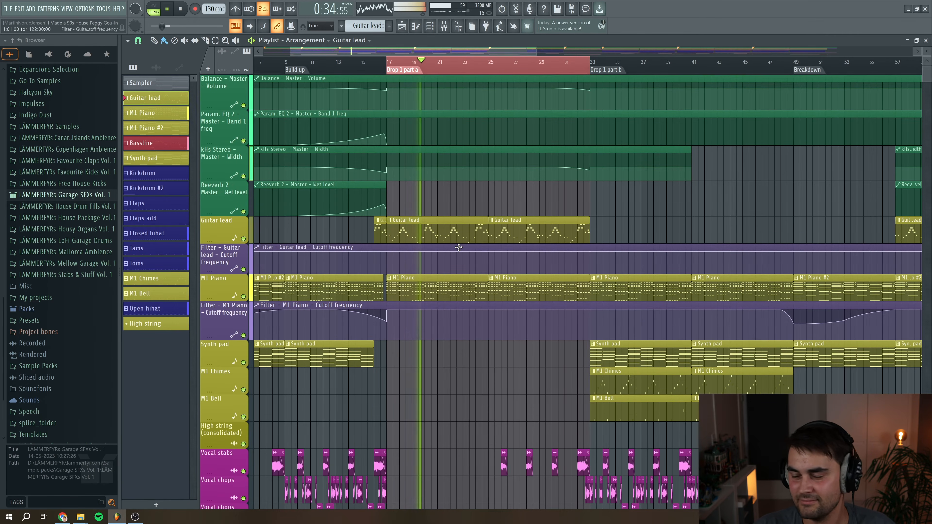
pyautogui.press('space')
pyautogui.moveTo(464, 53); pyautogui.dragTo(490, 51)
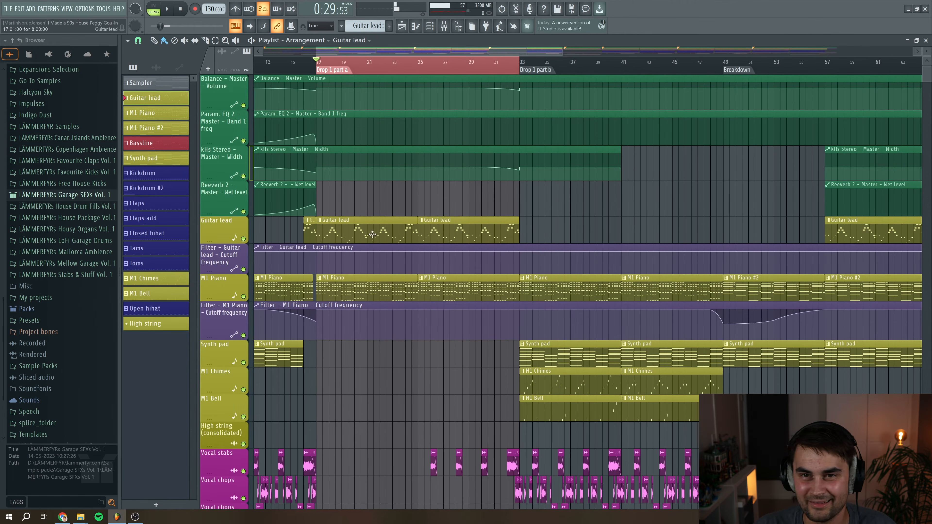
pyautogui.scroll(-2, 518, 299)
pyautogui.moveTo(318, 63); pyautogui.dragTo(522, 64)
pyautogui.moveTo(512, 50); pyautogui.dragTo(560, 52)
pyautogui.rightClick(244, 309)
pyautogui.press('space')
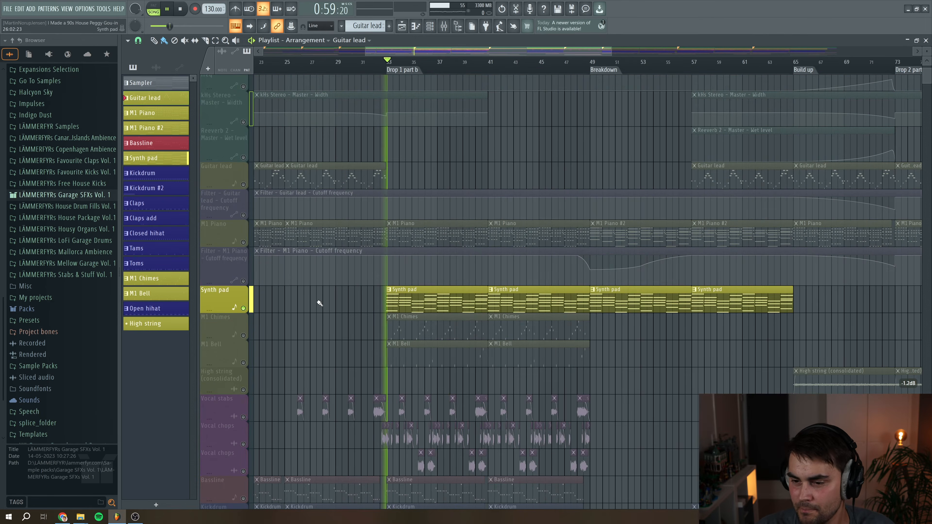
# Open the Synth pad clip in the piano roll and play through its chords
pyautogui.doubleClick(431, 302)
pyautogui.scroll(-5, 430, 301)
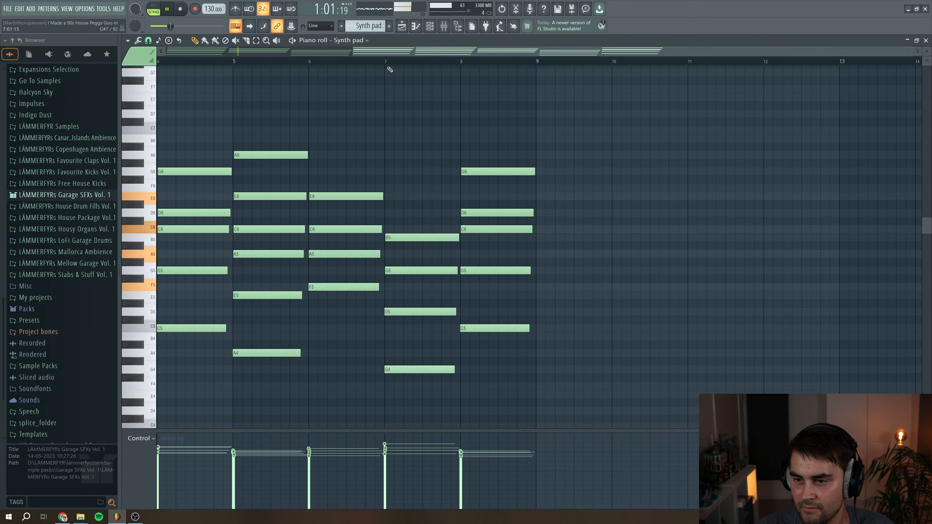
pyautogui.moveTo(389, 53); pyautogui.dragTo(59, 68)
pyautogui.scroll(-3, 347, 266)
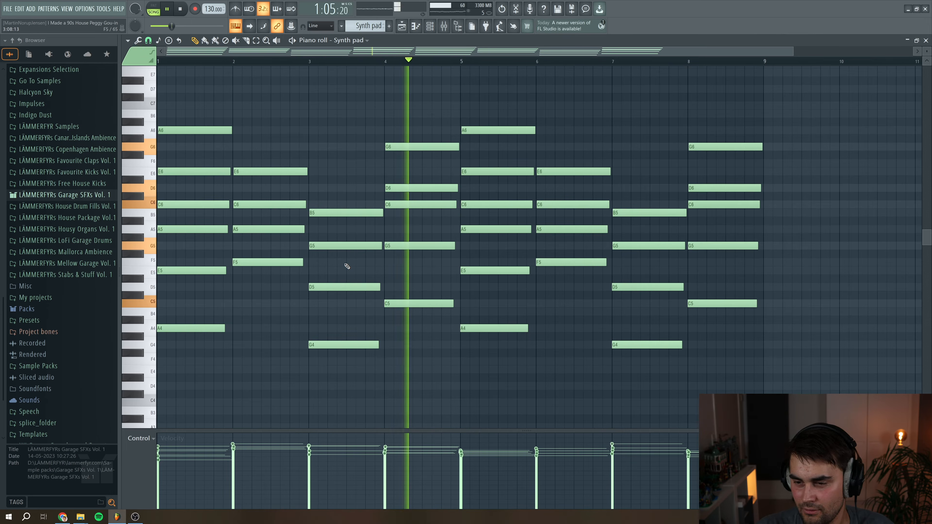
pyautogui.press('space')
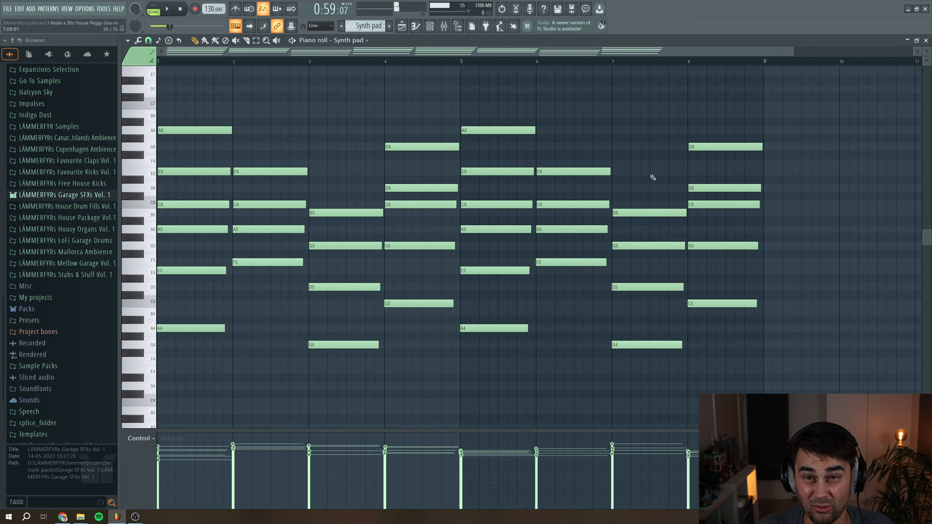
# Open the Synth pad channel's Sylenth1 synth from the channel rack
pyautogui.press('F5')
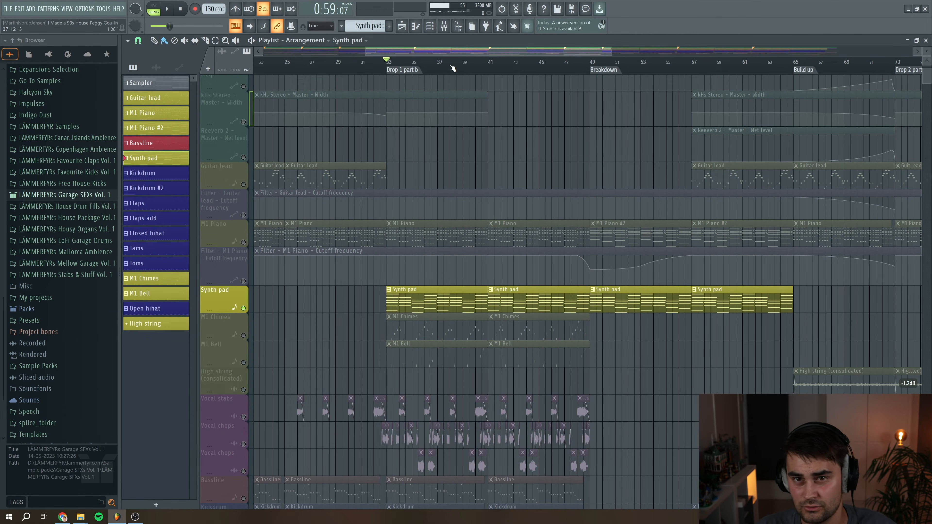
pyautogui.press('F6')
pyautogui.click(217, 139)
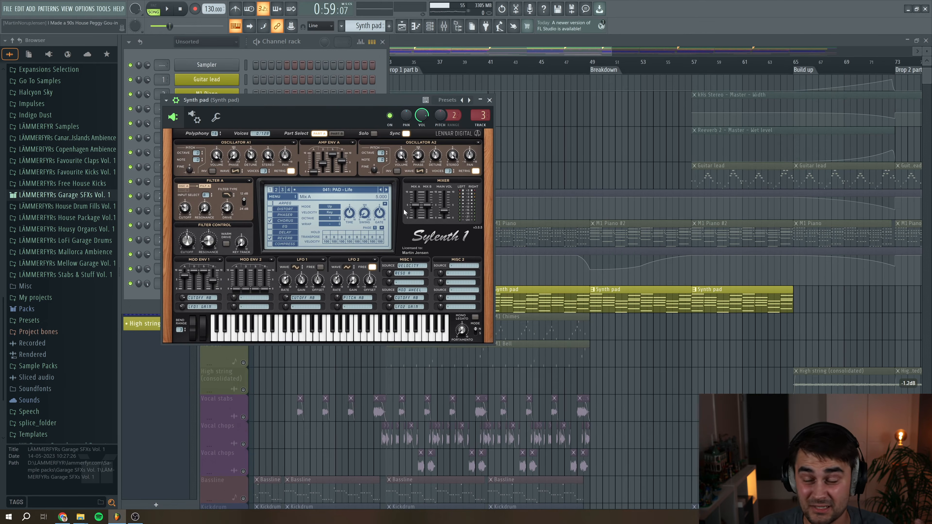
# Open the mixer on the Synth pad insert and inspect its Fruity parametric EQ 2
pyautogui.press('F9')
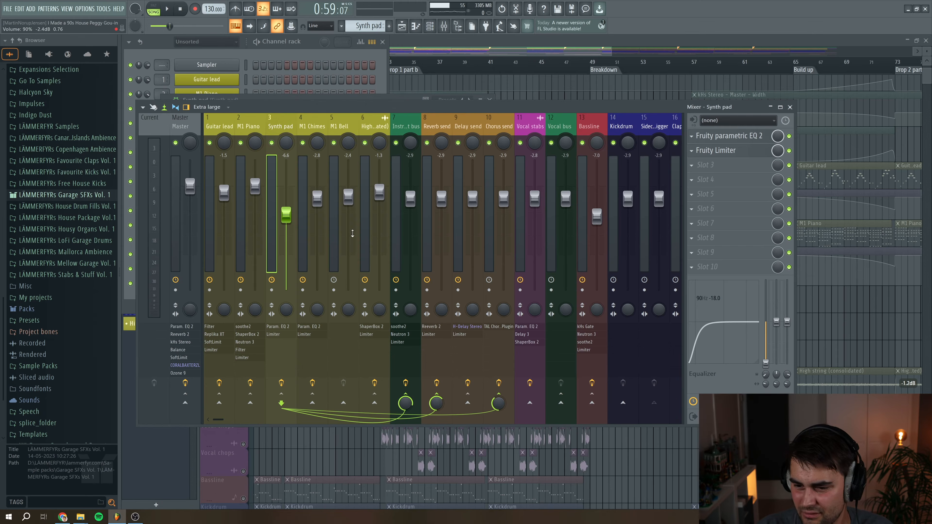
pyautogui.click(753, 138)
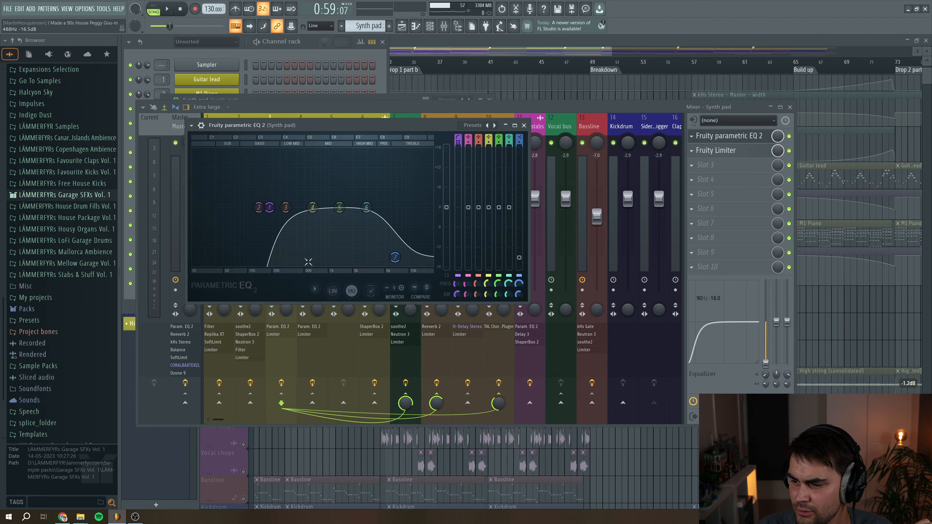
pyautogui.click(514, 126)
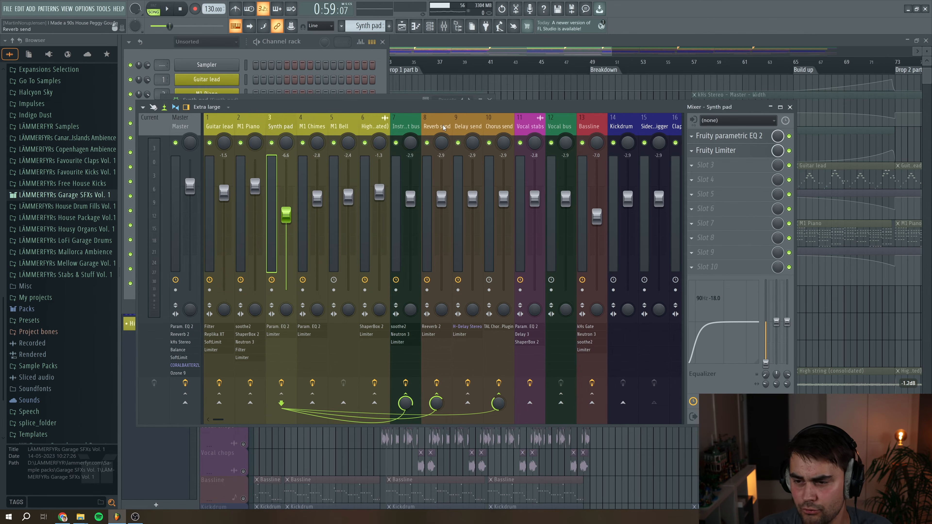
# Open the M1 Chimes clip in the piano roll and play its melody
pyautogui.click(428, 55)
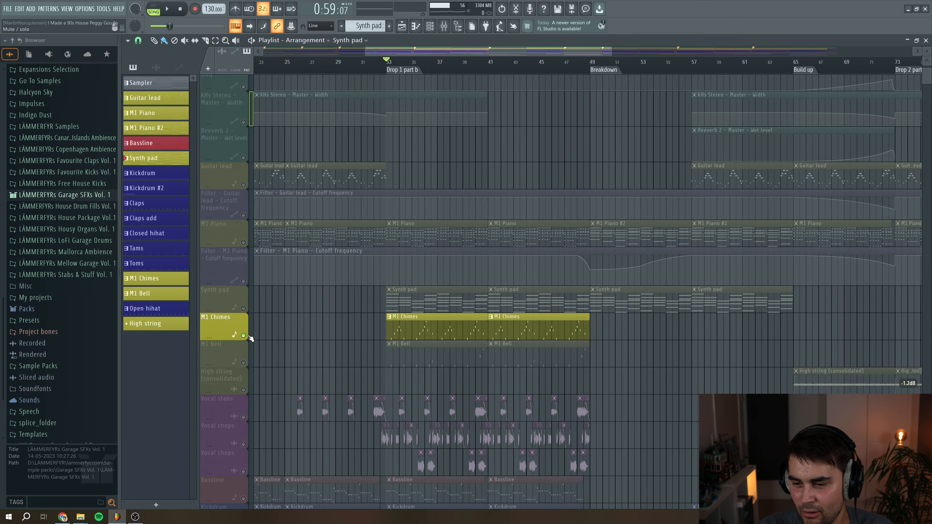
pyautogui.doubleClick(429, 331)
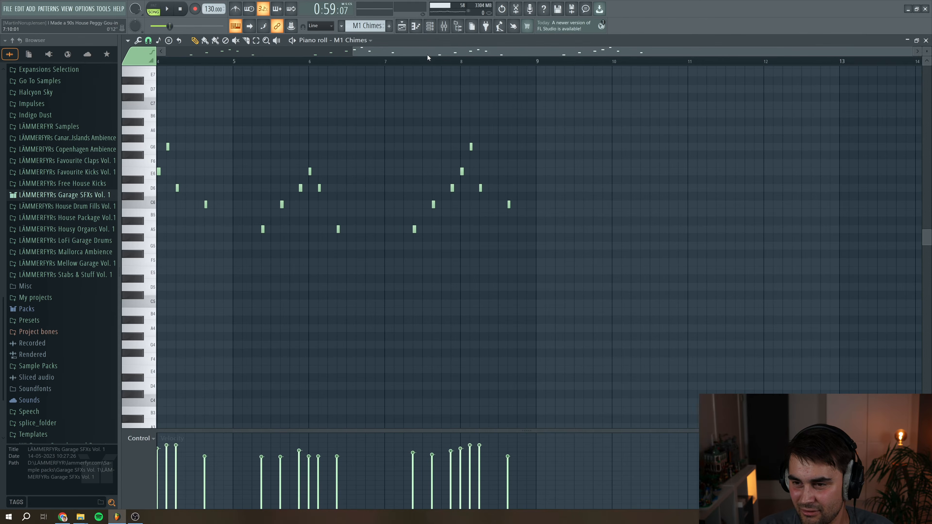
pyautogui.moveTo(427, 57); pyautogui.dragTo(187, 83)
pyautogui.press('space')
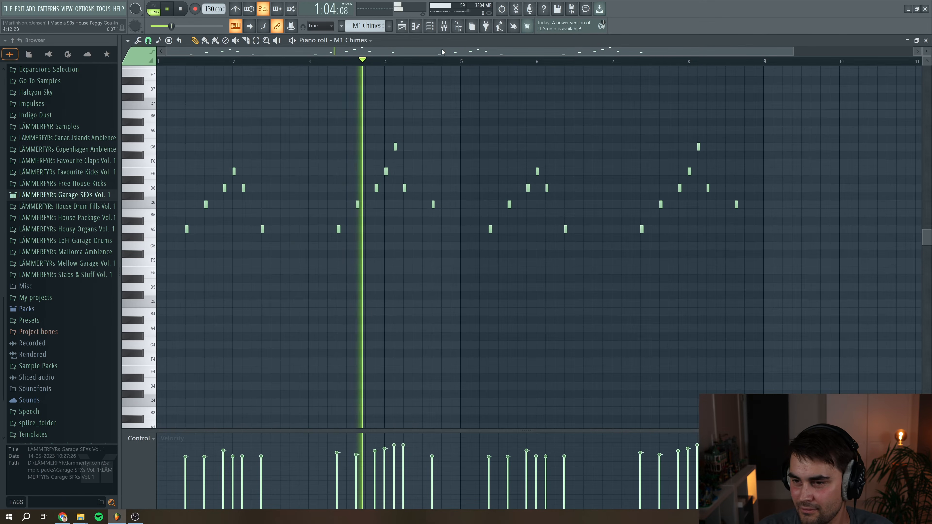
pyautogui.press('space')
# Open the M1 Chimes channel's M1 synth, then inspect the Fruity parametric EQ 2 on its mixer insert
pyautogui.press('F6')
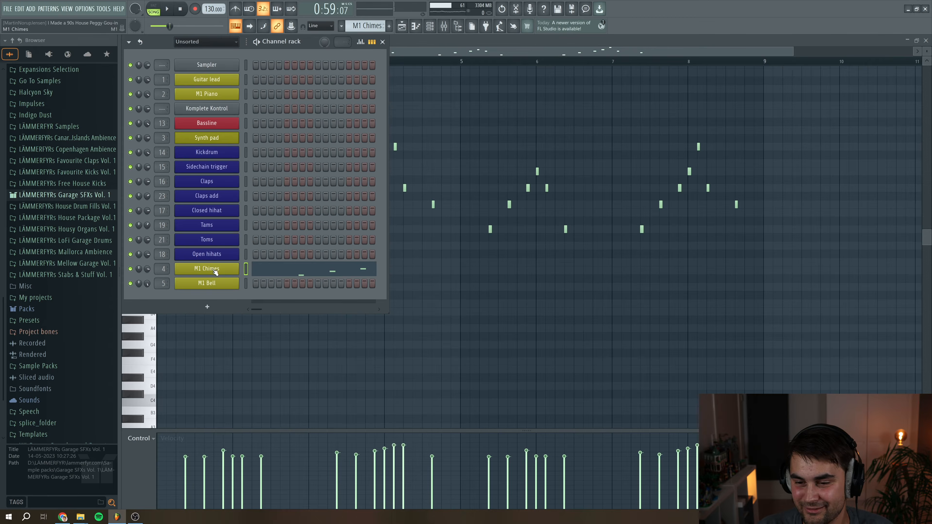
pyautogui.click(215, 269)
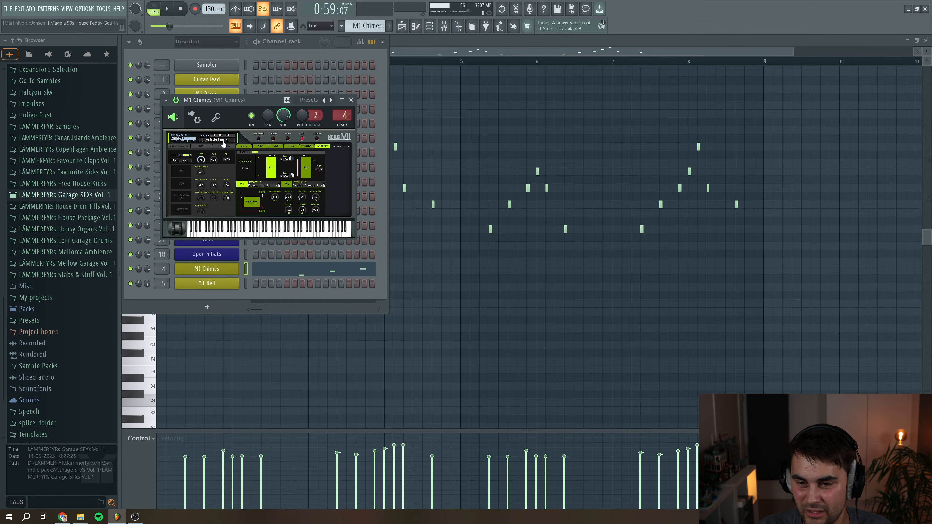
pyautogui.doubleClick(348, 120)
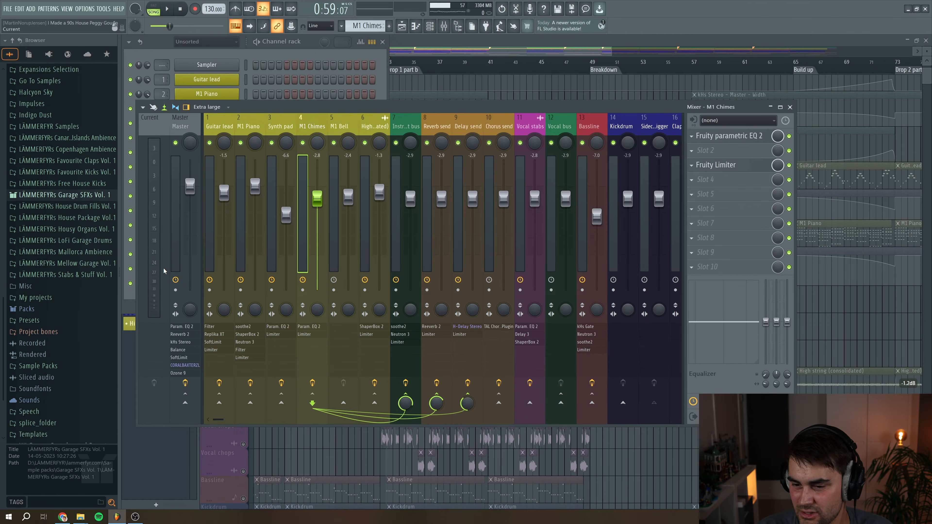
pyautogui.click(744, 141)
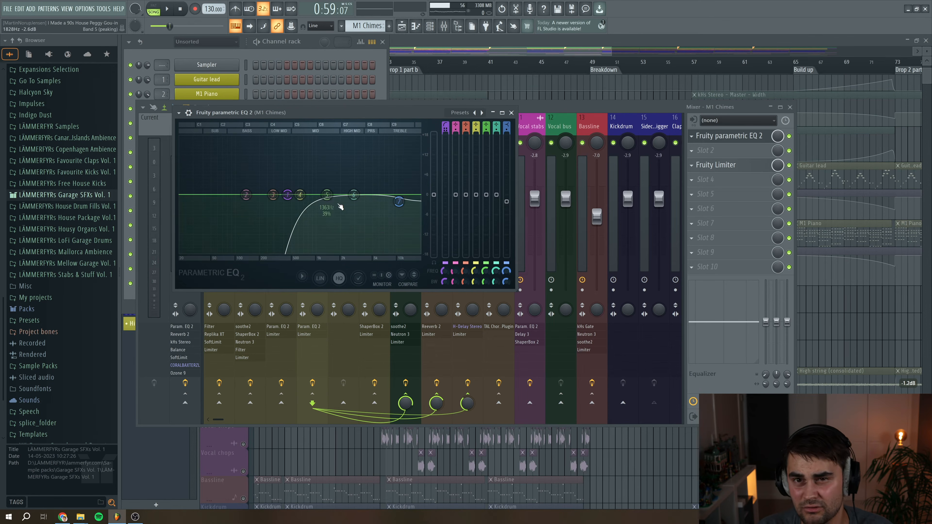
# Open the M1 Bell clip in the piano roll and play its melody
pyautogui.click(511, 113)
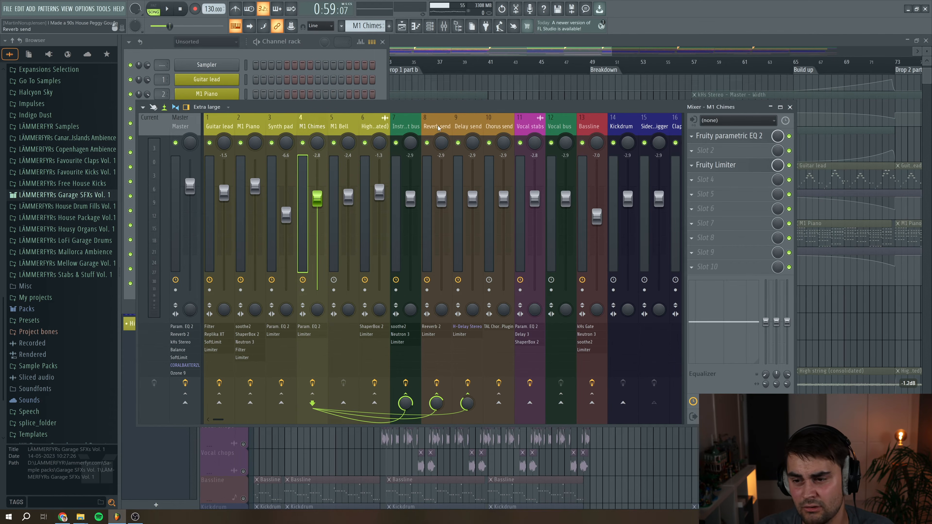
pyautogui.click(789, 107)
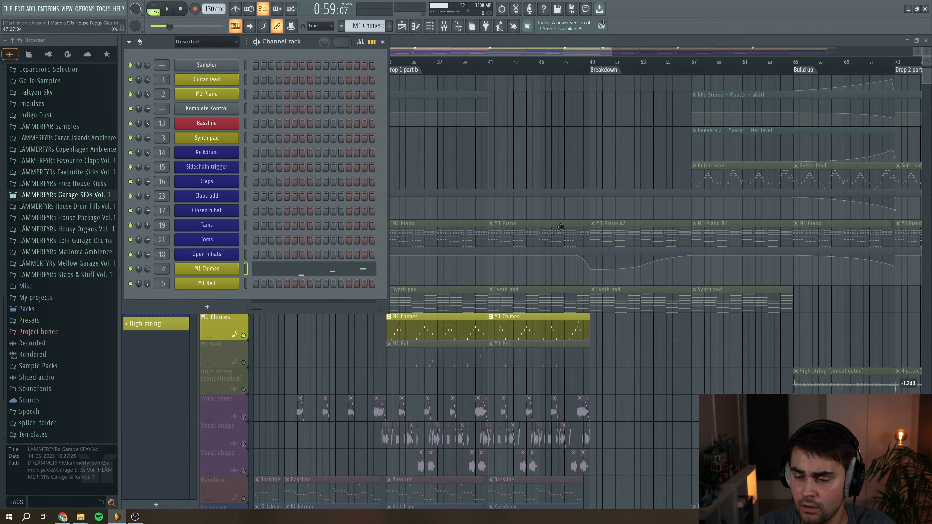
pyautogui.click(243, 363)
pyautogui.click(243, 335)
pyautogui.doubleClick(410, 358)
pyautogui.press('space')
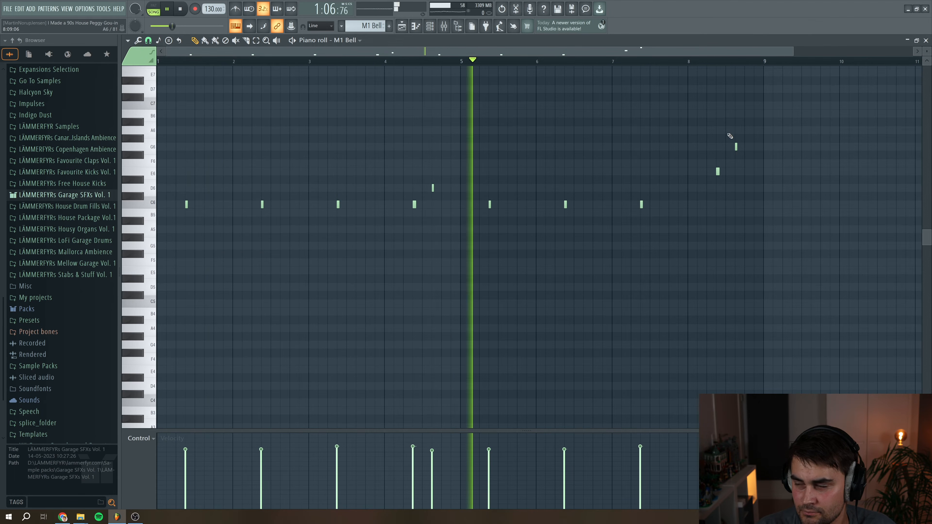
pyautogui.press('space')
pyautogui.click(925, 40)
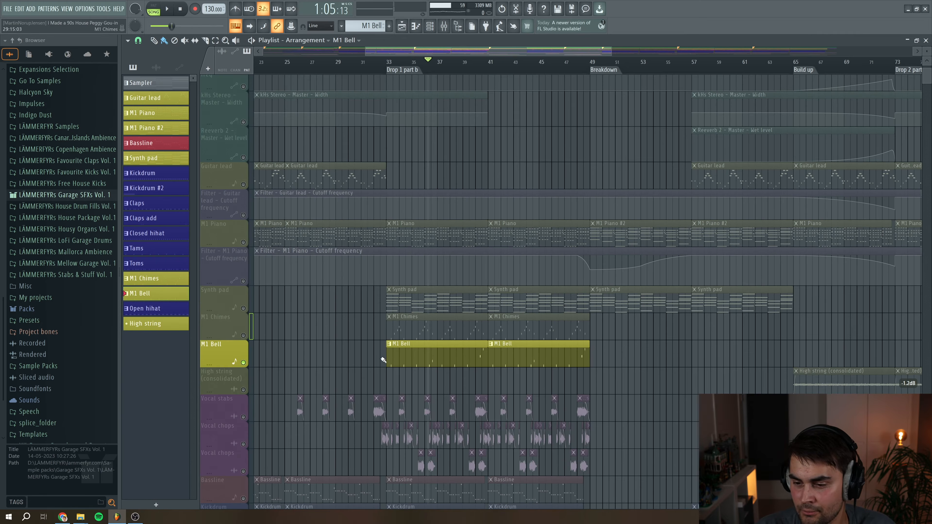
# Open the M1 Bell channel's M1 synth and view its mixer insert
pyautogui.click(433, 26)
pyautogui.click(206, 286)
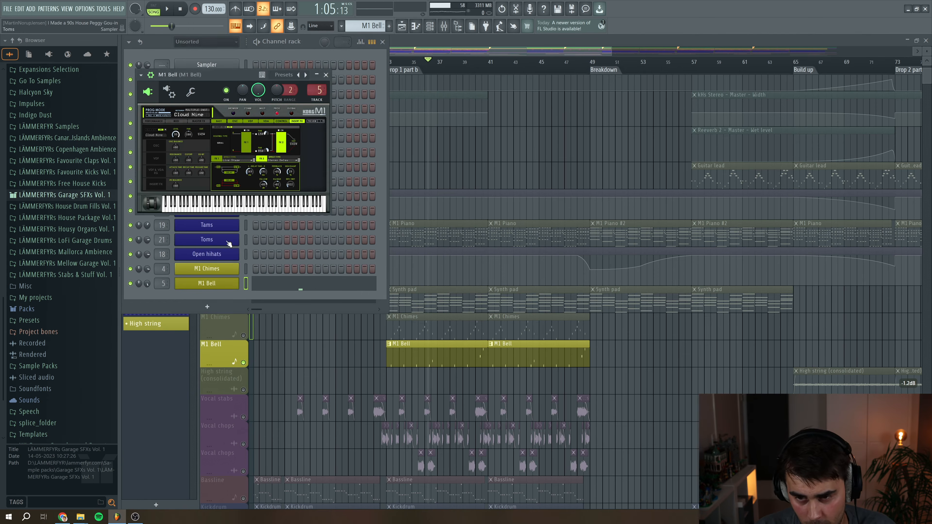
pyautogui.doubleClick(319, 88)
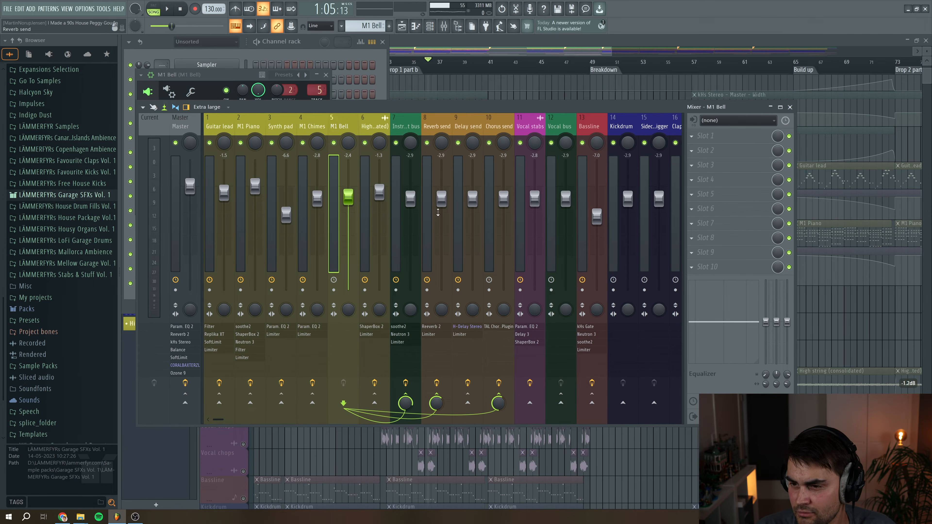
pyautogui.press('F12')
# Play the High string (consolidated) track from the Build up section of the arrangement
pyautogui.scroll(-2, 505, 192)
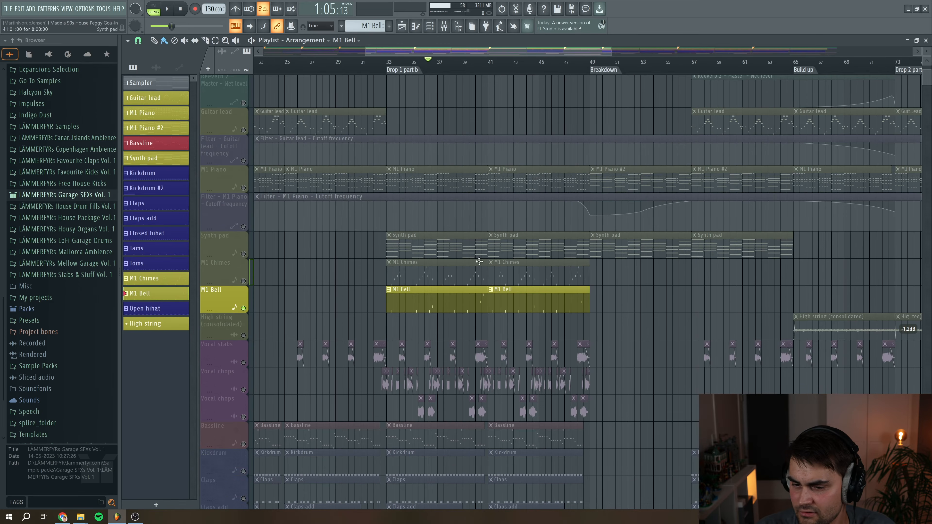
pyautogui.moveTo(382, 49); pyautogui.dragTo(521, 56)
pyautogui.click(424, 63)
pyautogui.press('space')
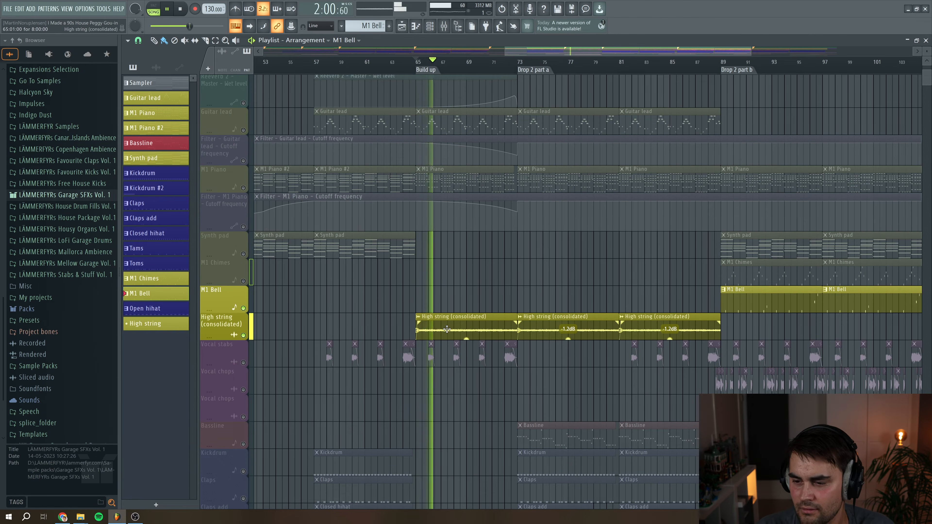
pyautogui.press('space')
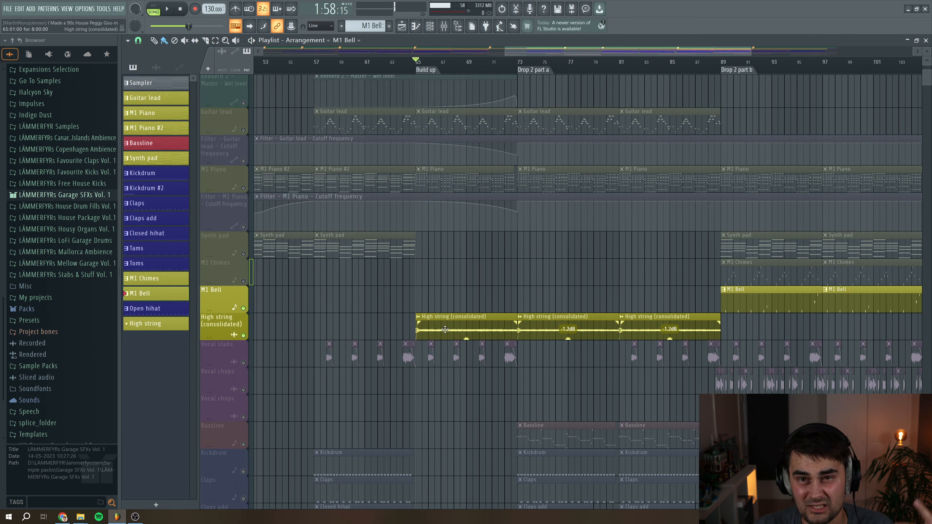
# Open the mixer on the High string (consolidated) insert to view its ShaperBox 2 and Fruity Limiter
pyautogui.doubleClick(444, 329)
pyautogui.moveTo(287, 79); pyautogui.dragTo(481, 134)
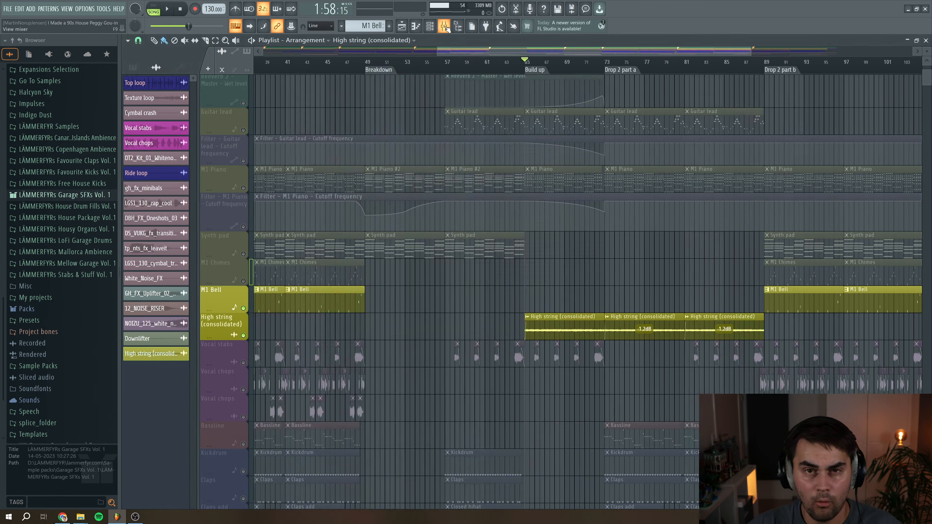
pyautogui.click(444, 26)
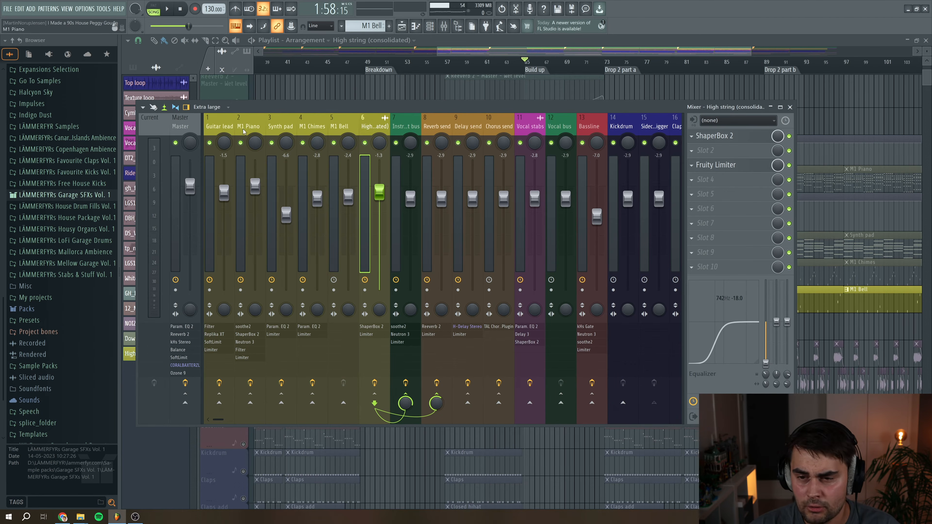
# Step through the instrument channels in the mixer and select the Instrument bus insert
pyautogui.click(220, 127)
pyautogui.click(241, 126)
pyautogui.click(272, 128)
pyautogui.click(313, 124)
pyautogui.click(374, 127)
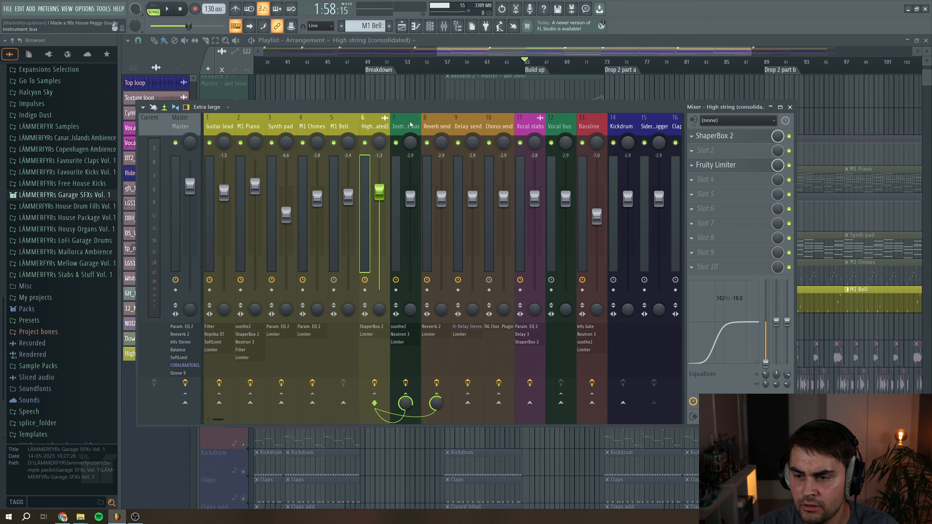
pyautogui.click(418, 378)
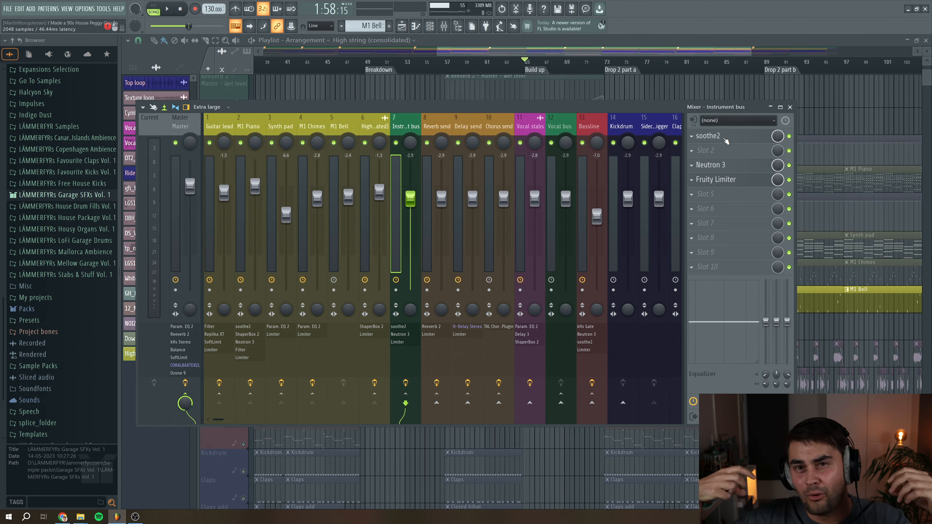
# Open the Instrument bus's soothe2 plugin and play the song to watch it work
pyautogui.click(726, 140)
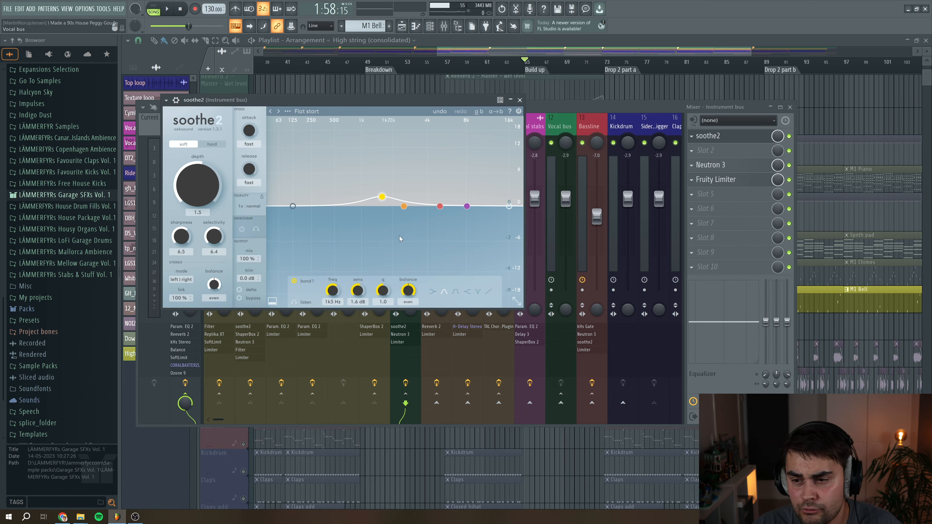
pyautogui.click(166, 9)
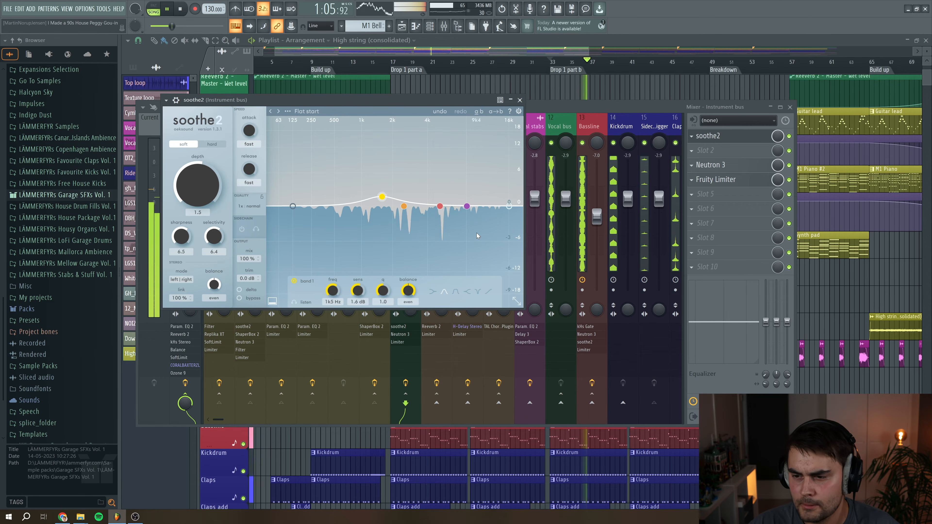
pyautogui.press('space')
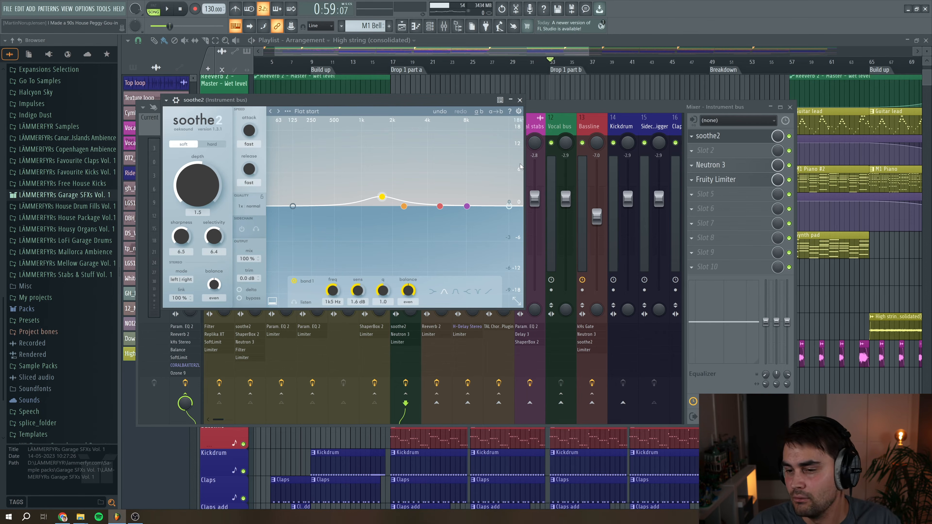
pyautogui.click(520, 100)
# Open the Instrument bus's Neutron 3 and play the song with its compressor module shown
pyautogui.click(710, 165)
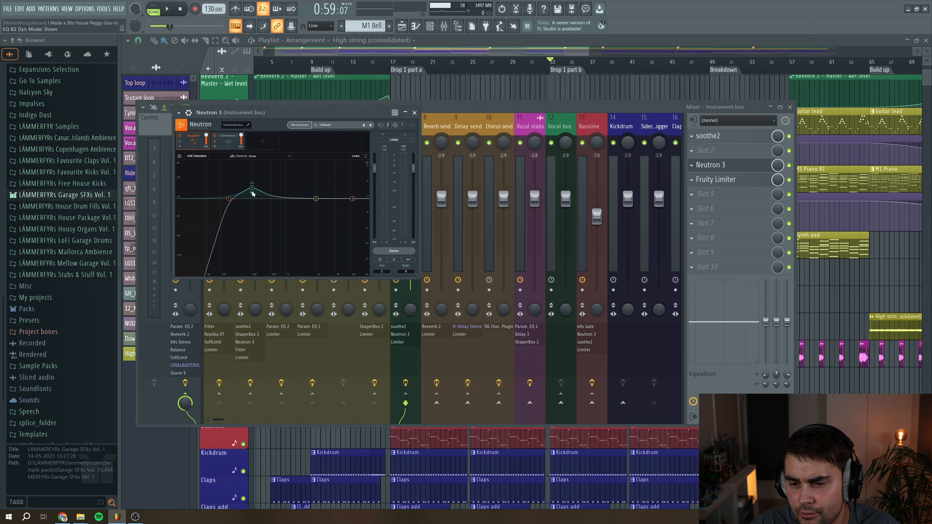
pyautogui.click(227, 141)
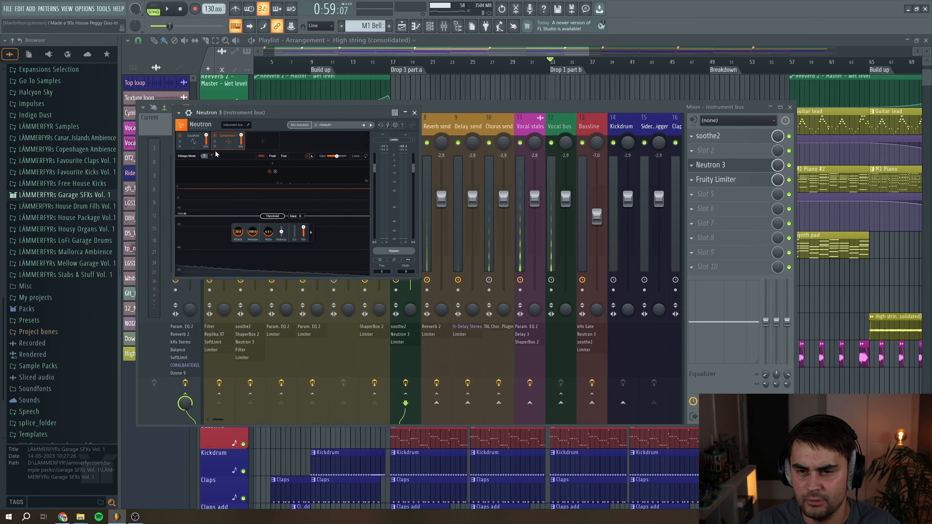
pyautogui.press('space')
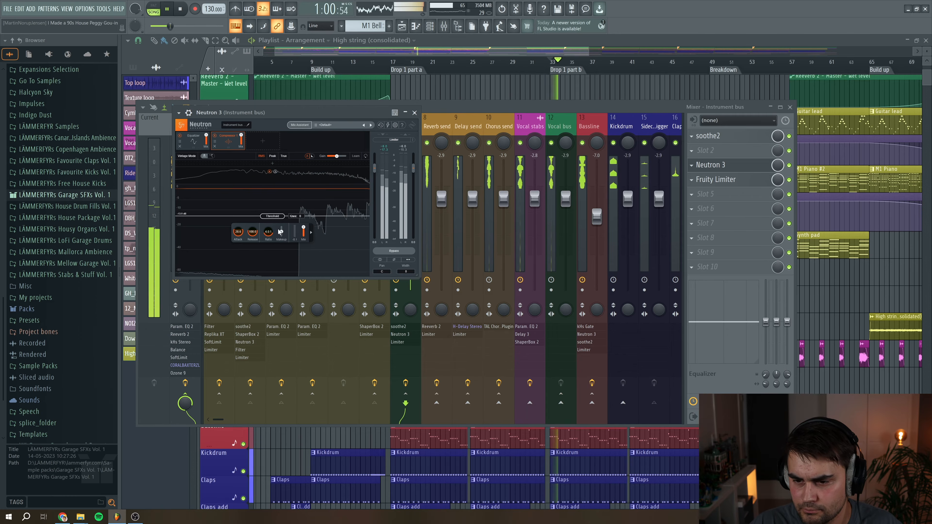
pyautogui.moveTo(273, 216); pyautogui.dragTo(273, 221)
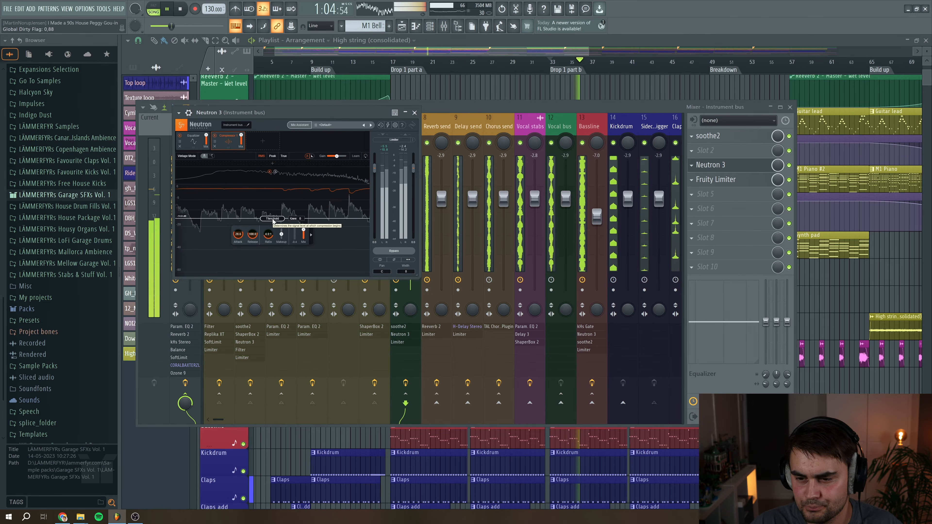
pyautogui.press('space')
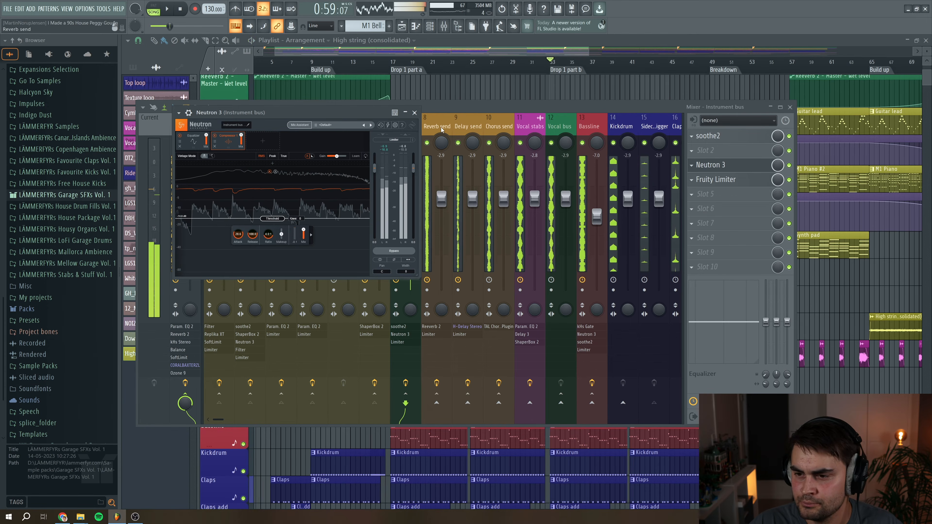
pyautogui.click(414, 113)
# Solo the Vocal stabs and both Vocal chops tracks in the playlist and scroll to Drop 1 part b
pyautogui.press('F9')
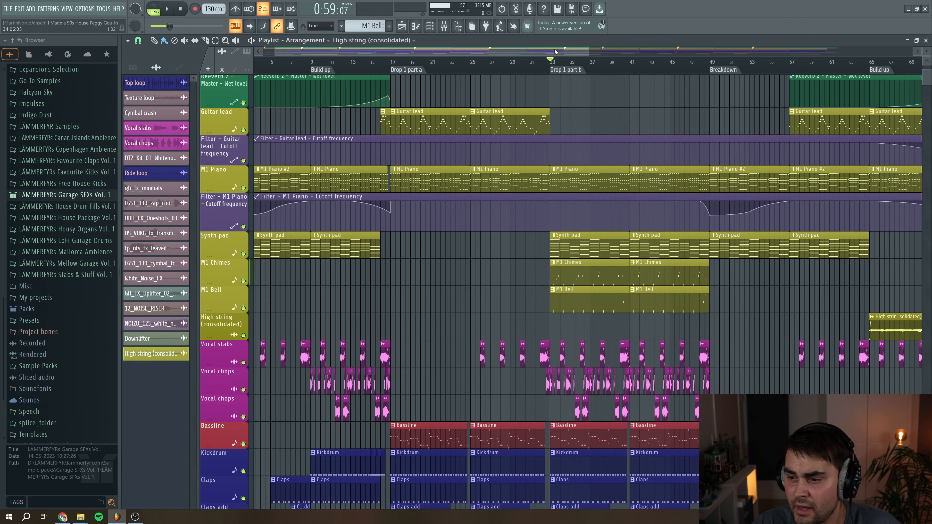
pyautogui.scroll(-4, 489, 254)
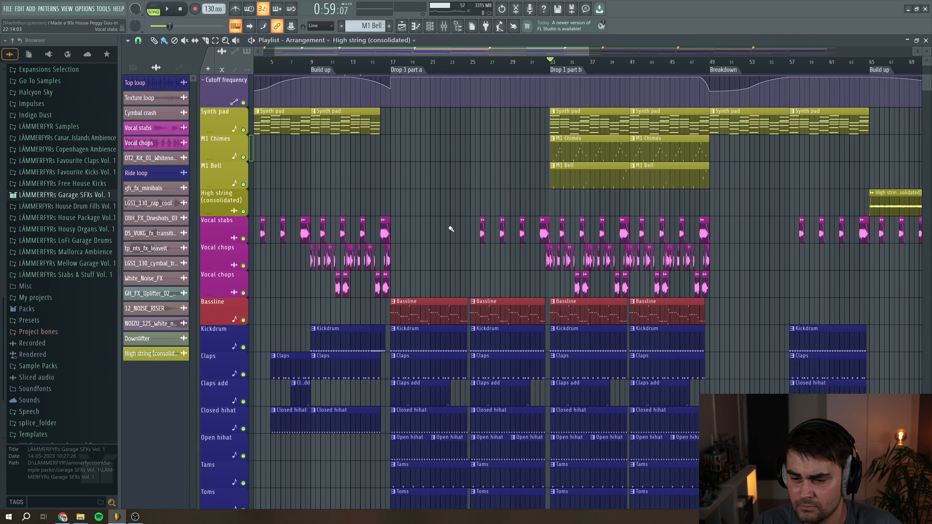
pyautogui.scroll(7, 477, 242)
pyautogui.scroll(-6, 448, 225)
pyautogui.rightClick(243, 255)
pyautogui.click(243, 281)
pyautogui.click(243, 308)
pyautogui.moveTo(586, 53); pyautogui.dragTo(562, 58)
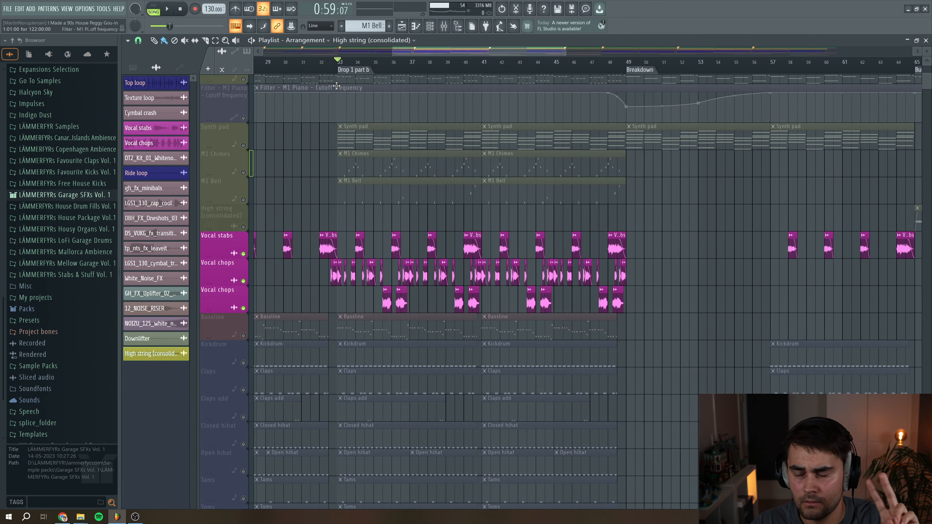
# Open the Vocal stabs channel settings and set its mixer track to 11
pyautogui.doubleClick(360, 251)
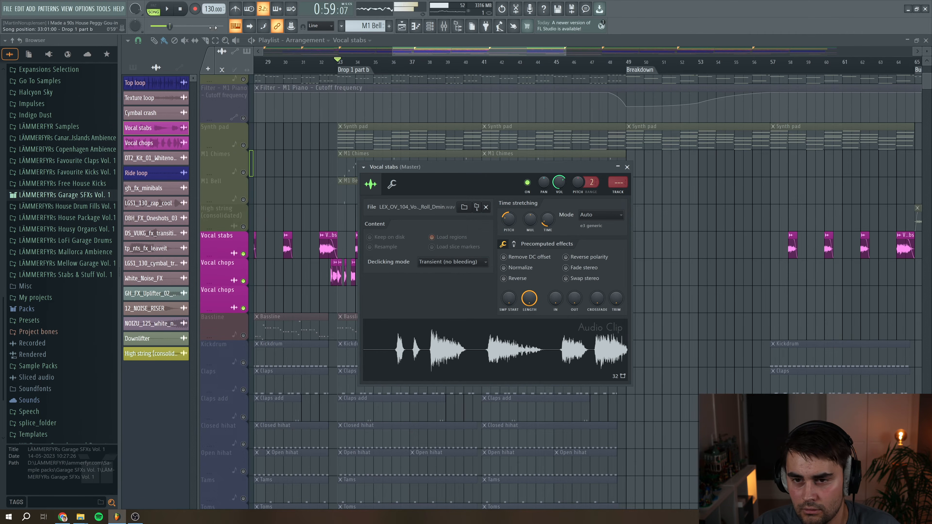
pyautogui.press('space')
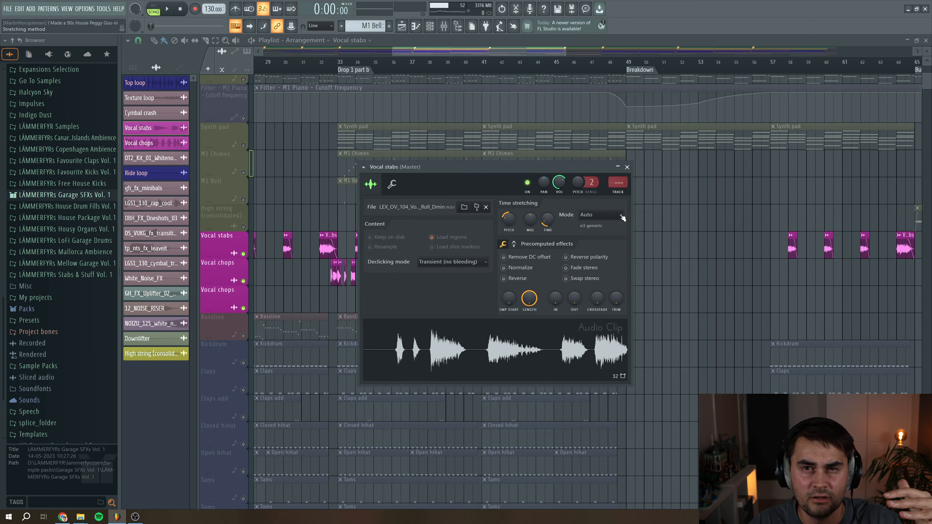
pyautogui.moveTo(620, 183); pyautogui.dragTo(620, 168)
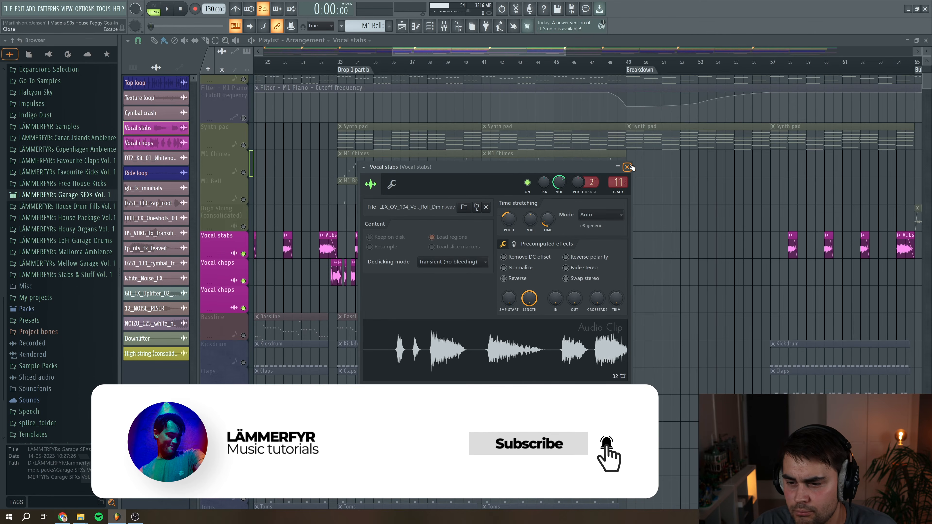
pyautogui.click(627, 167)
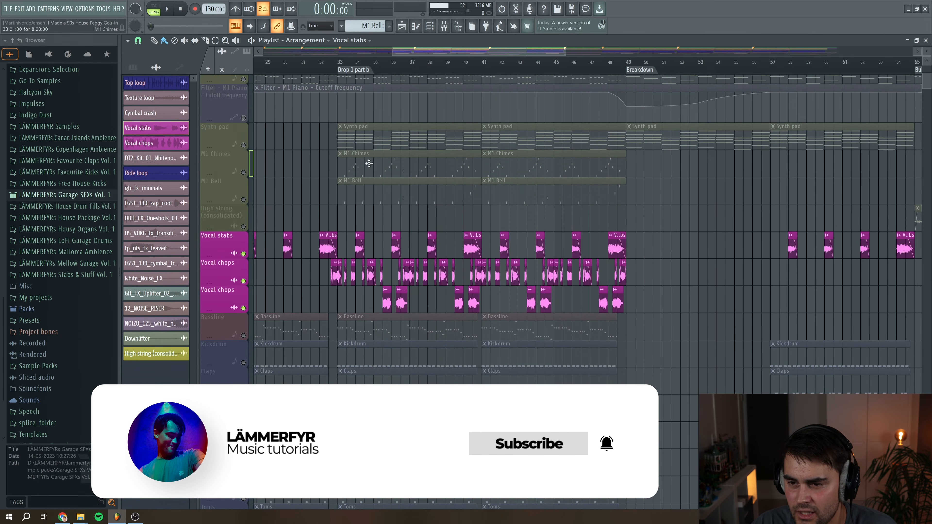
# Solo only the Vocal stabs track and play it from Drop 1 part b
pyautogui.rightClick(243, 254)
pyautogui.click(338, 63)
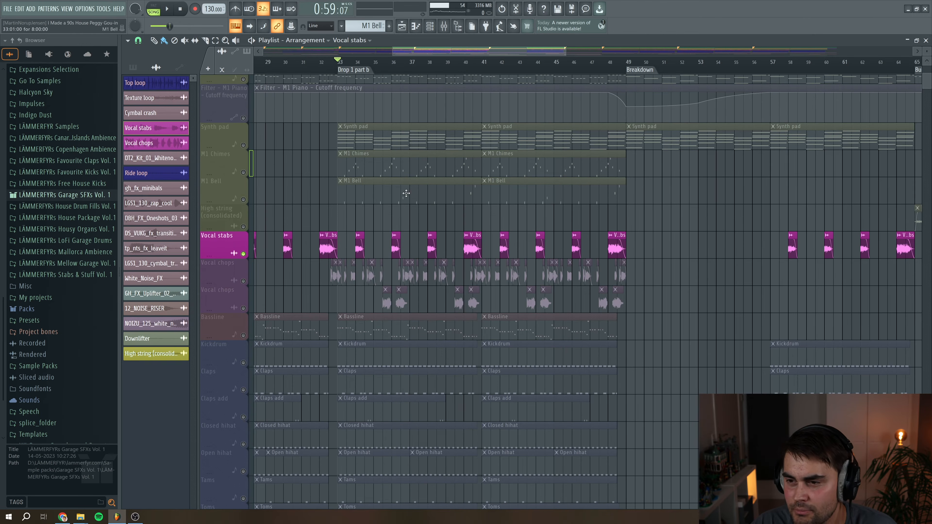
pyautogui.moveTo(565, 52); pyautogui.dragTo(474, 52)
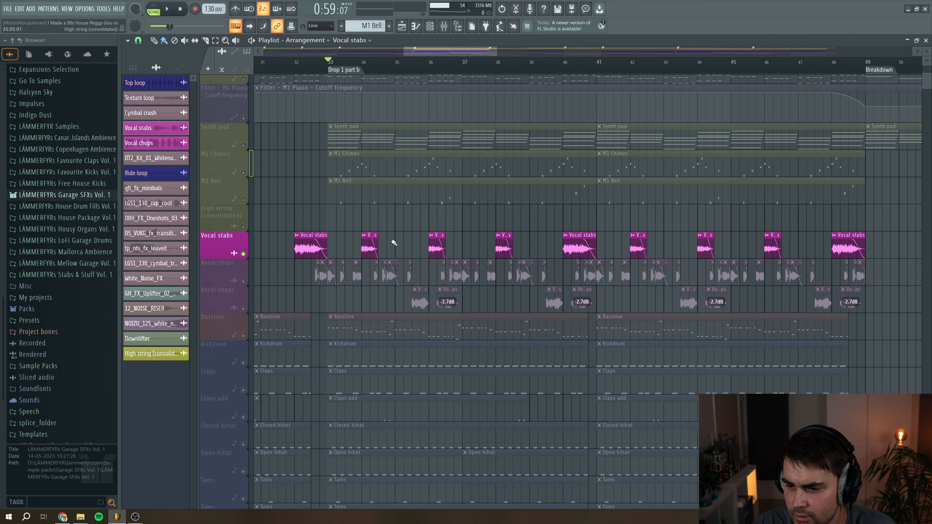
pyautogui.press('space')
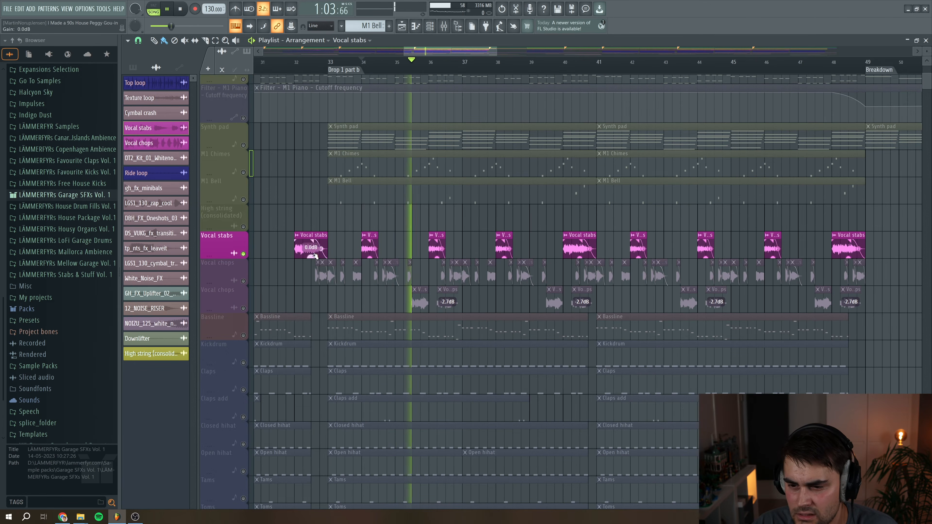
# Open a Vocal stabs clip's channel settings, then close them and stop playback
pyautogui.doubleClick(307, 250)
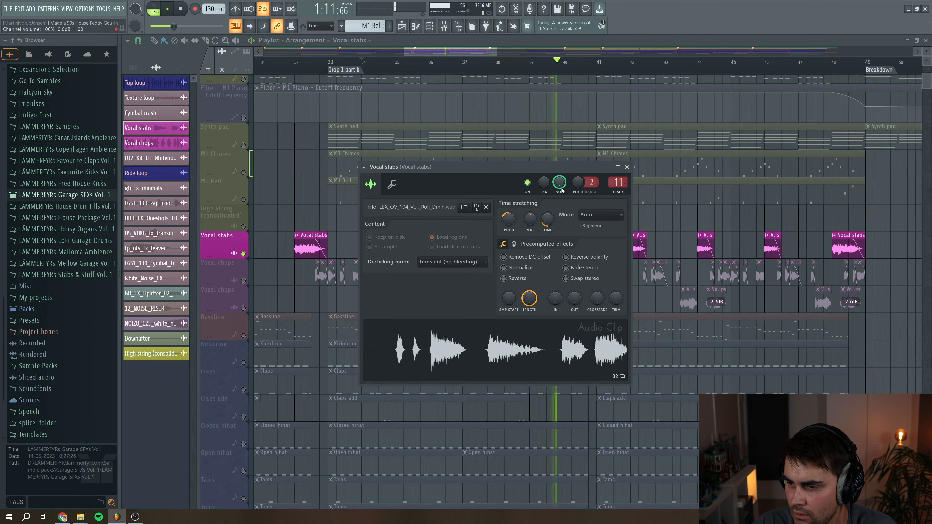
pyautogui.moveTo(564, 166); pyautogui.dragTo(434, 107)
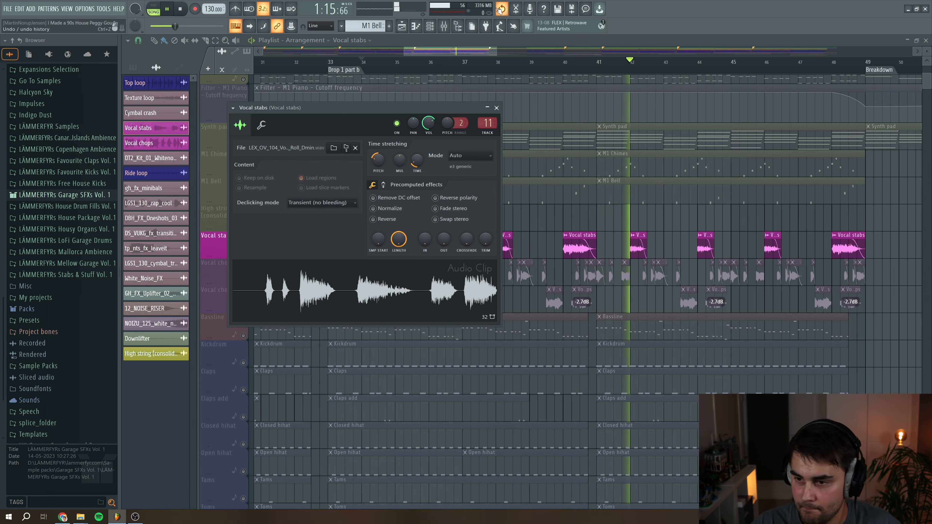
pyautogui.click(496, 108)
pyautogui.press('space')
# Add both Vocal chops tracks back into the solo and open a Vocal chops clip's channel settings
pyautogui.scroll(-1, 300, 298)
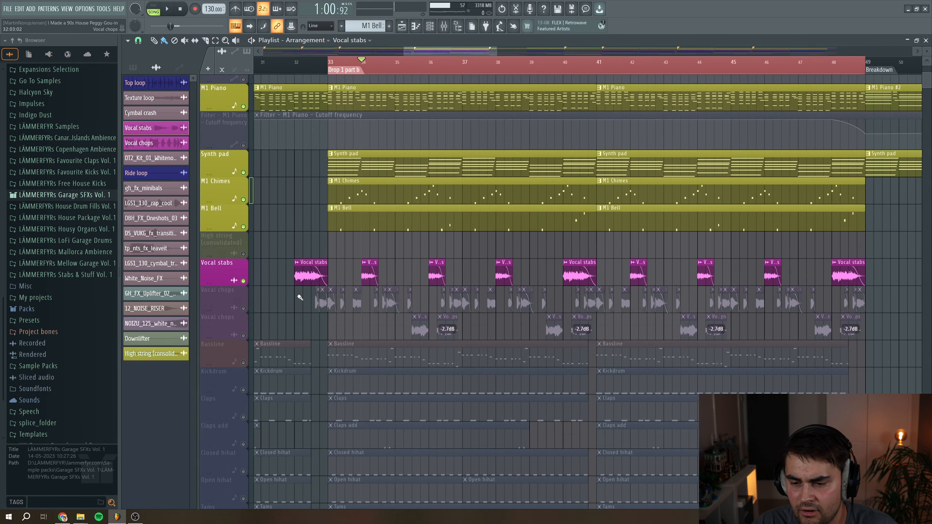
pyautogui.click(243, 309)
pyautogui.click(243, 336)
pyautogui.doubleClick(447, 330)
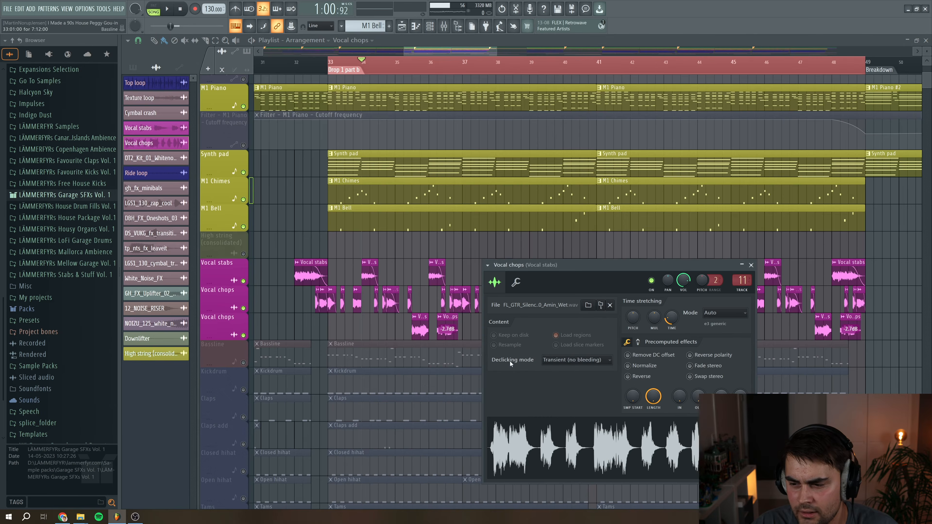
# Preview the Vocal chops sample in its channel settings window, then close the window
pyautogui.moveTo(637, 266); pyautogui.dragTo(514, 193)
pyautogui.click(471, 386)
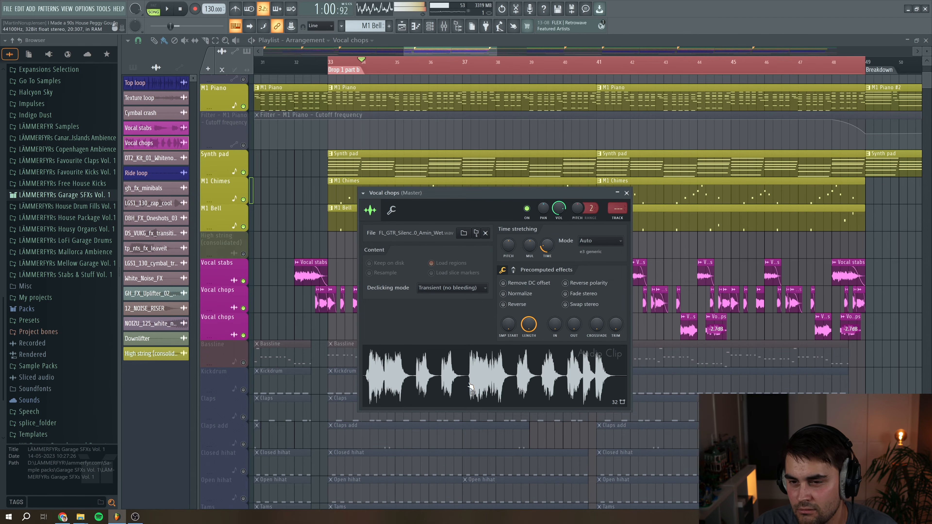
pyautogui.press('space')
pyautogui.press('space')
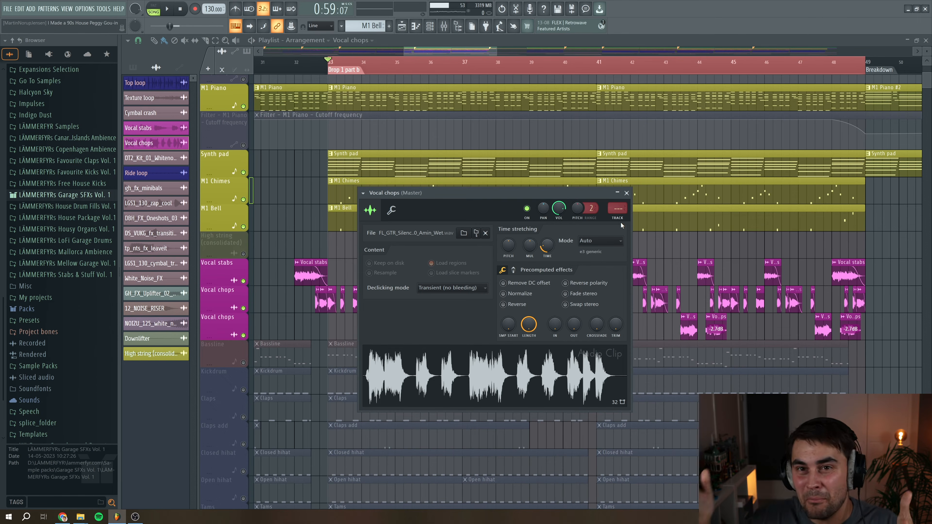
pyautogui.moveTo(617, 208); pyautogui.dragTo(618, 189)
pyautogui.click(357, 315)
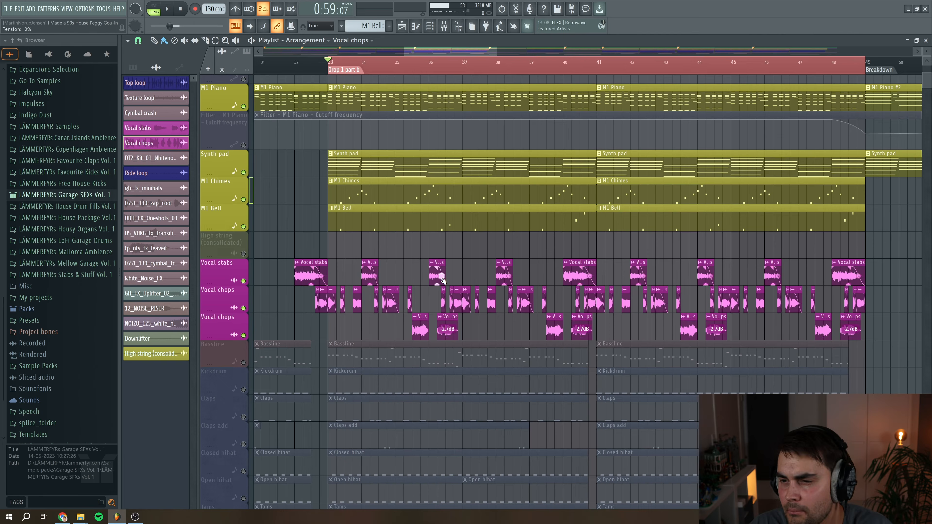
# Solo only the Vocal chops tracks and play them from Drop 1 part b
pyautogui.moveTo(494, 51); pyautogui.dragTo(455, 50)
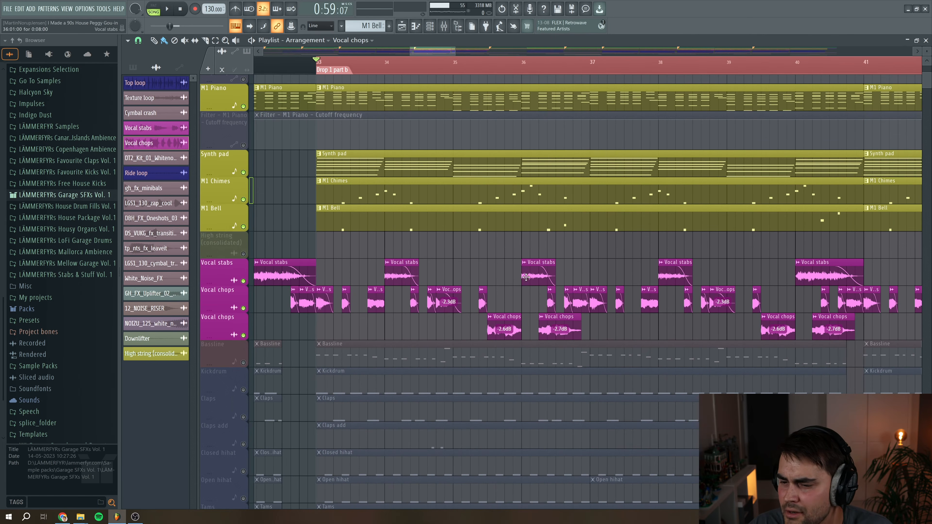
pyautogui.rightClick(243, 309)
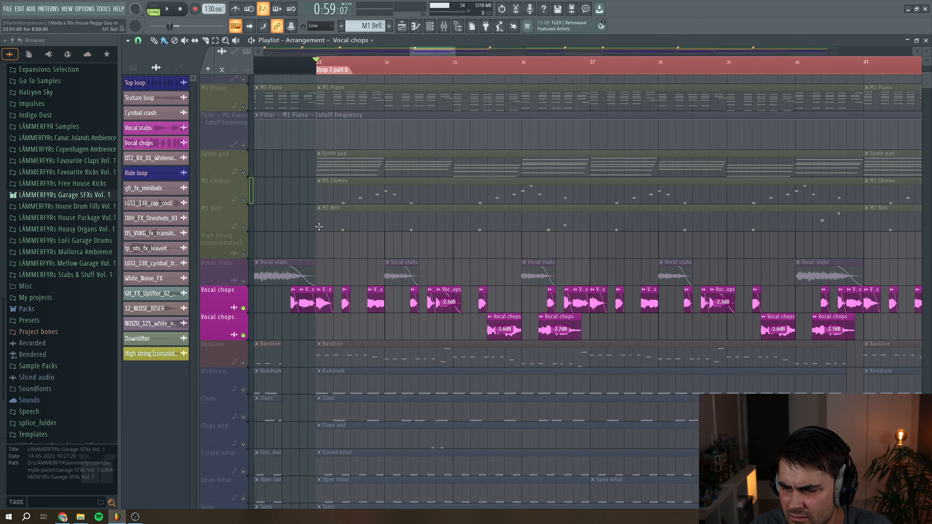
pyautogui.press('space')
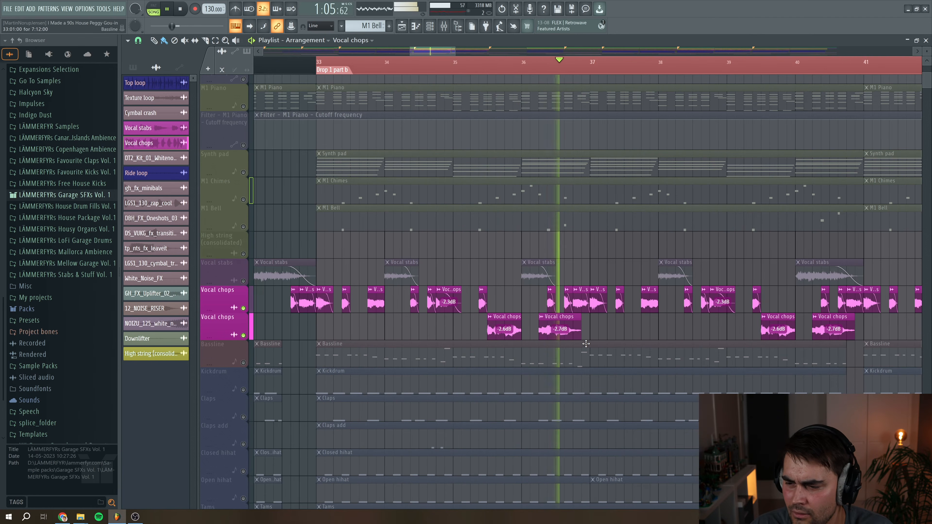
pyautogui.press('space')
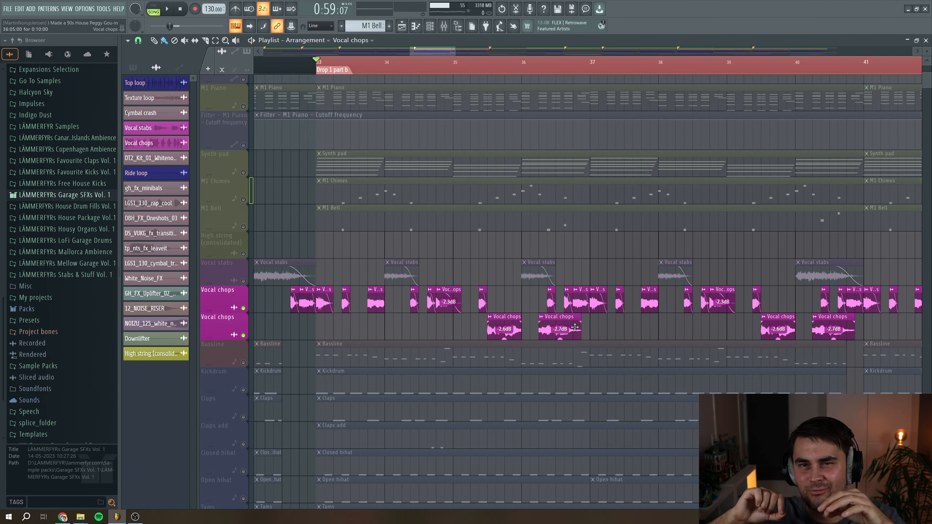
# Re-enable the Vocal stabs track and open the Fruity parametric EQ 2 on its Vocal stabs mixer track
pyautogui.click(243, 281)
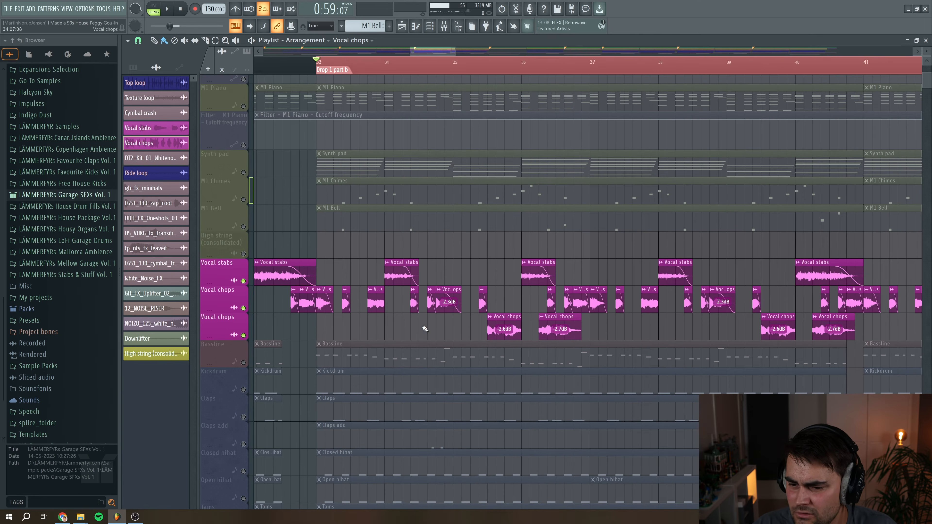
pyautogui.moveTo(455, 49); pyautogui.dragTo(516, 19)
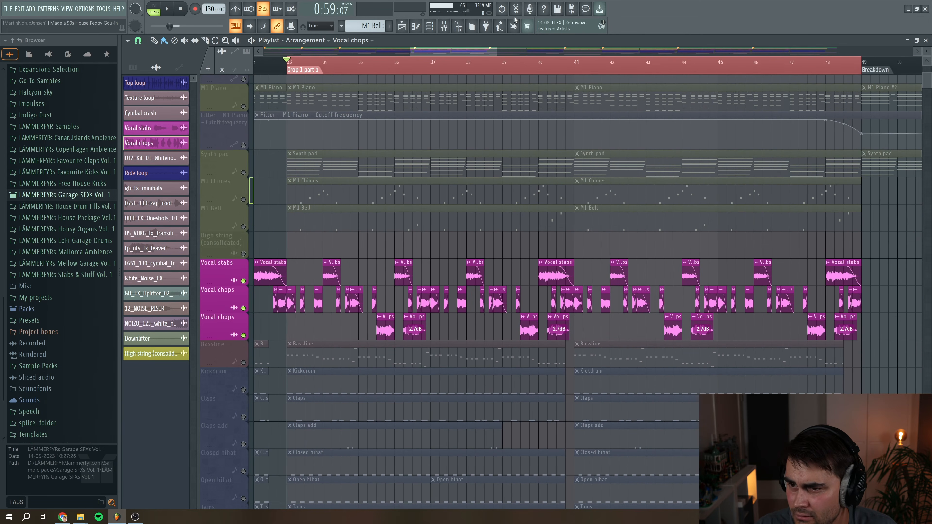
pyautogui.click(444, 26)
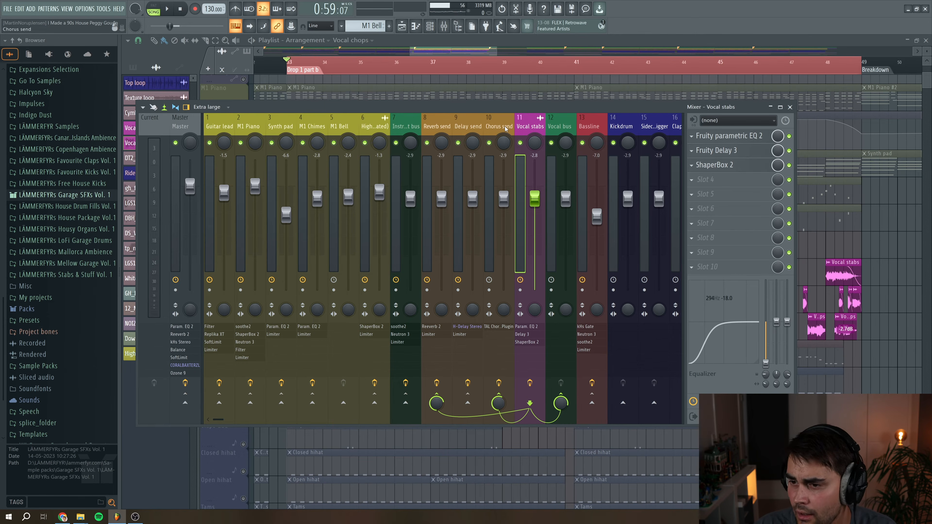
pyautogui.click(716, 136)
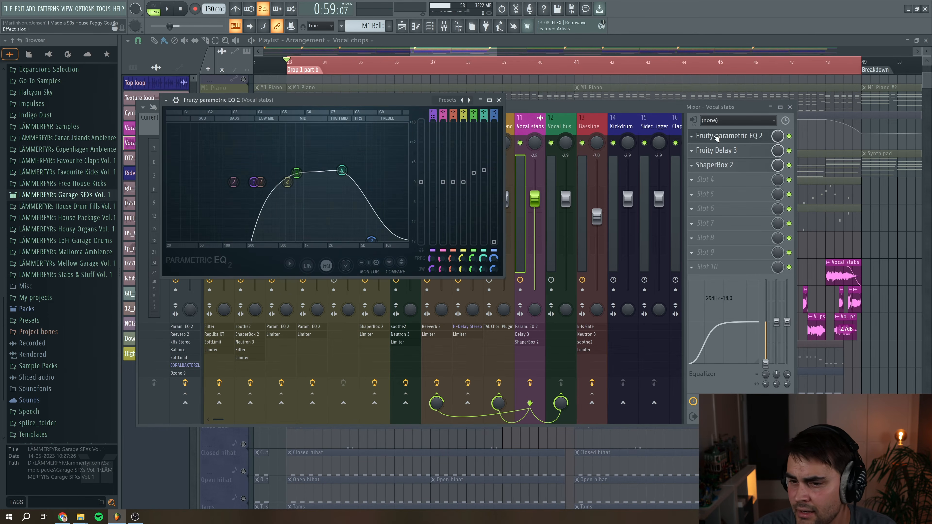
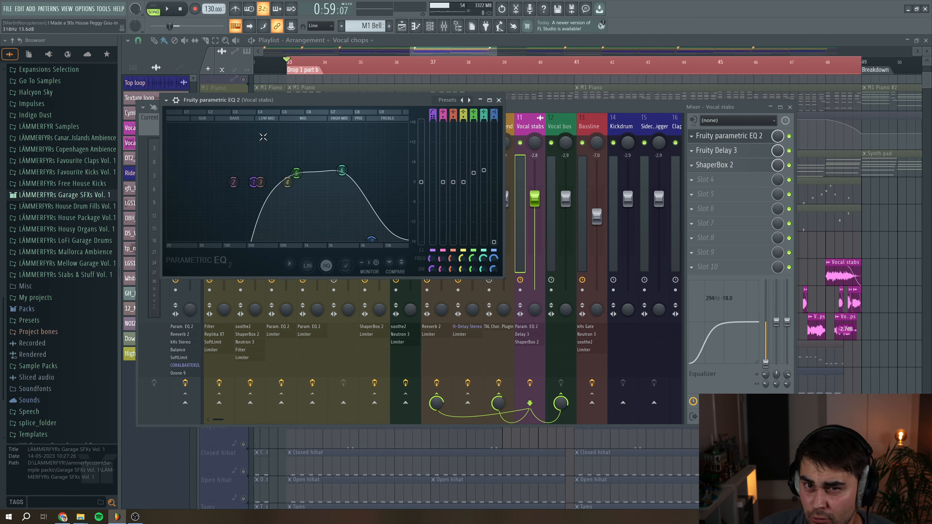
# Inspect the Fruity Delay 3 settings on the Vocal stabs mixer track, then close the delay window
pyautogui.click(761, 150)
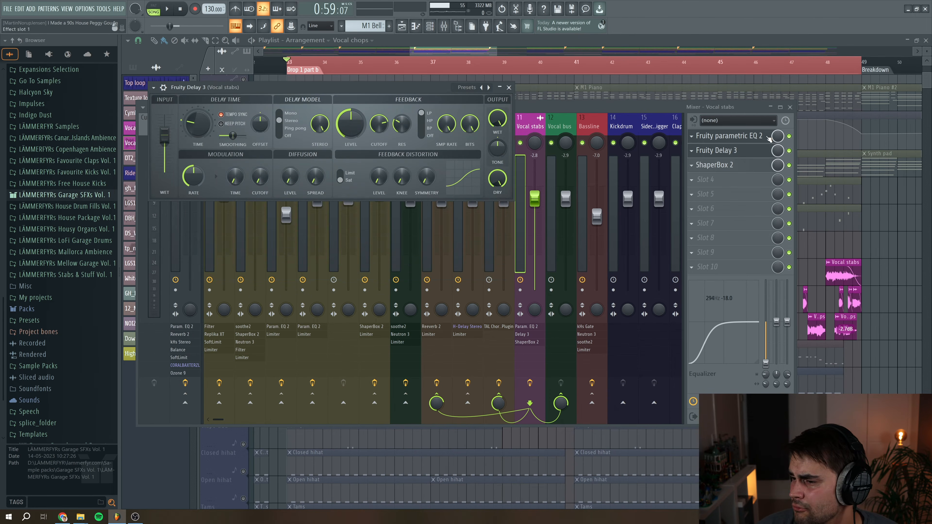
pyautogui.click(762, 136)
pyautogui.click(733, 150)
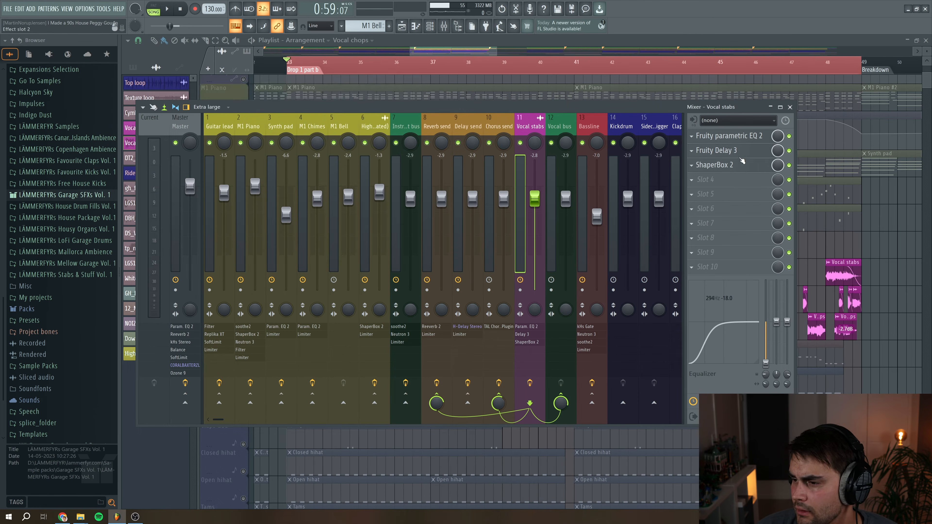
pyautogui.click(738, 152)
pyautogui.moveTo(295, 93); pyautogui.dragTo(395, 145)
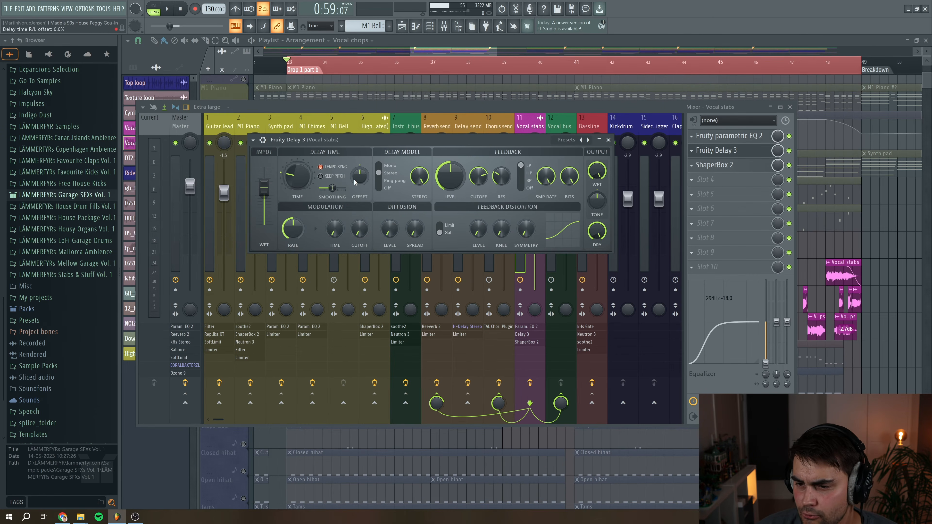
pyautogui.click(608, 139)
# Open the ShaperBox 2 on the Vocal stabs track, close the mixer and briefly play the Vocal chops section
pyautogui.click(714, 165)
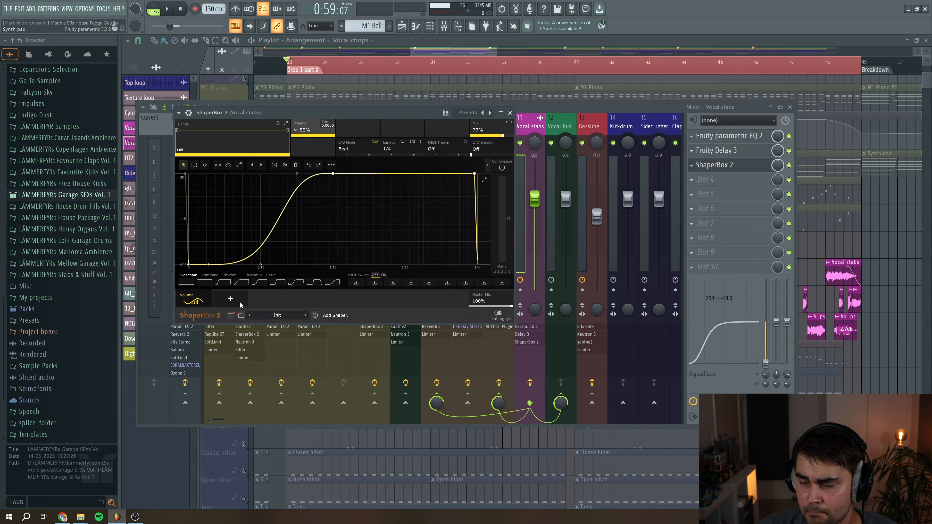
pyautogui.press('F9')
pyautogui.click(168, 10)
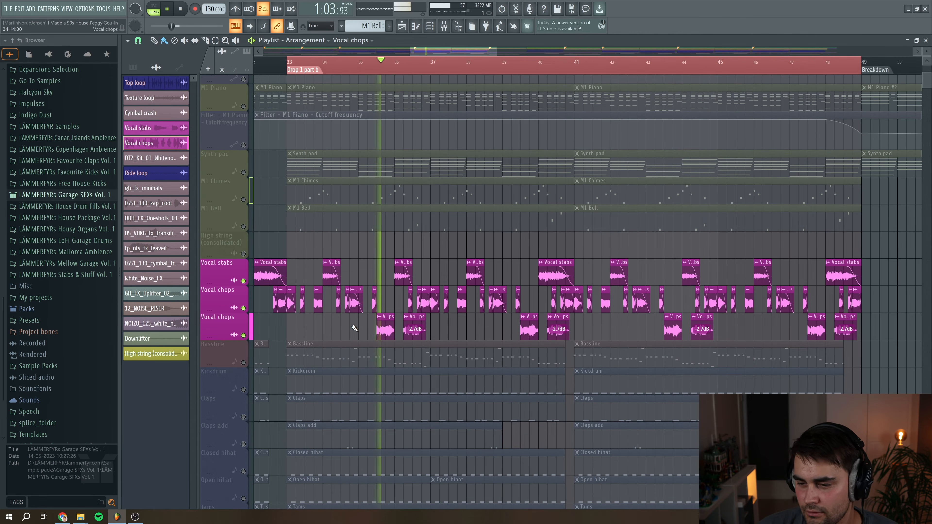
pyautogui.press('space')
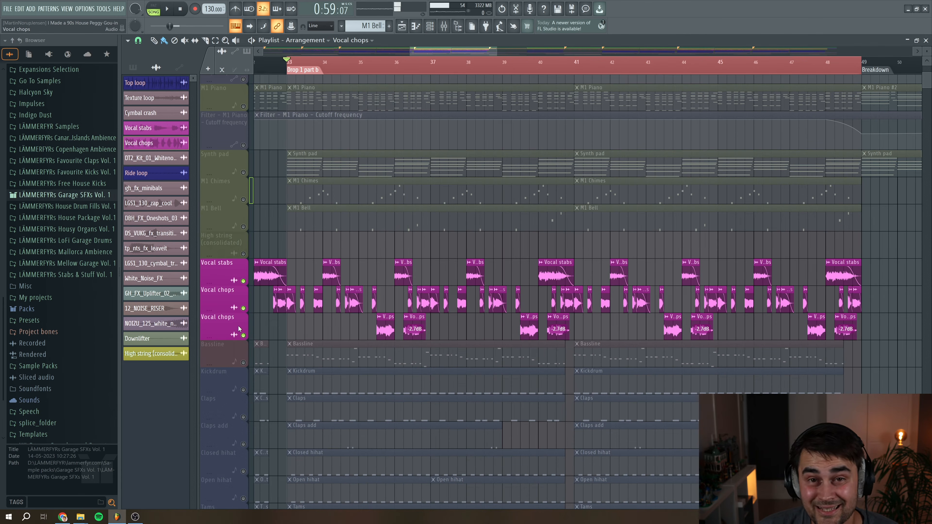
# Zoom out the arrangement, unsolo all tracks and play from just before Drop 1 part b
pyautogui.moveTo(497, 48); pyautogui.dragTo(636, 51)
pyautogui.moveTo(412, 53); pyautogui.dragTo(369, 46)
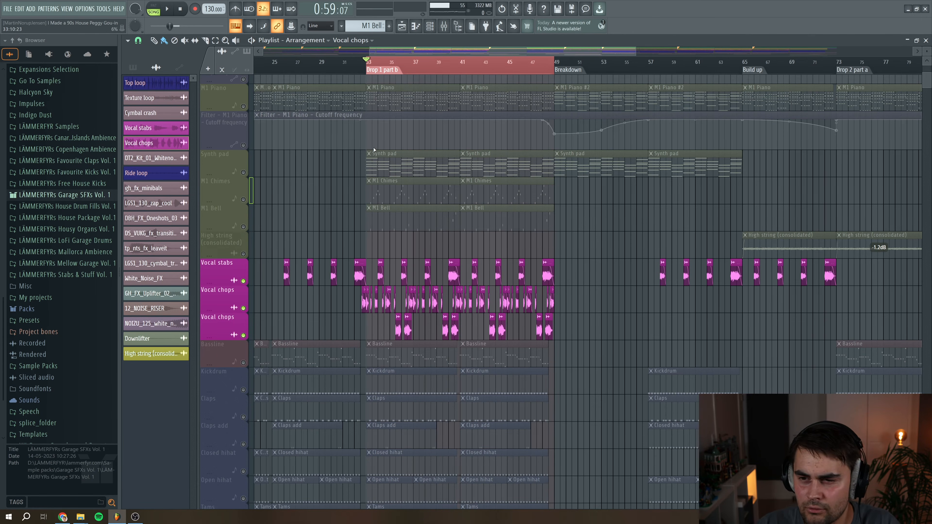
pyautogui.click(354, 65)
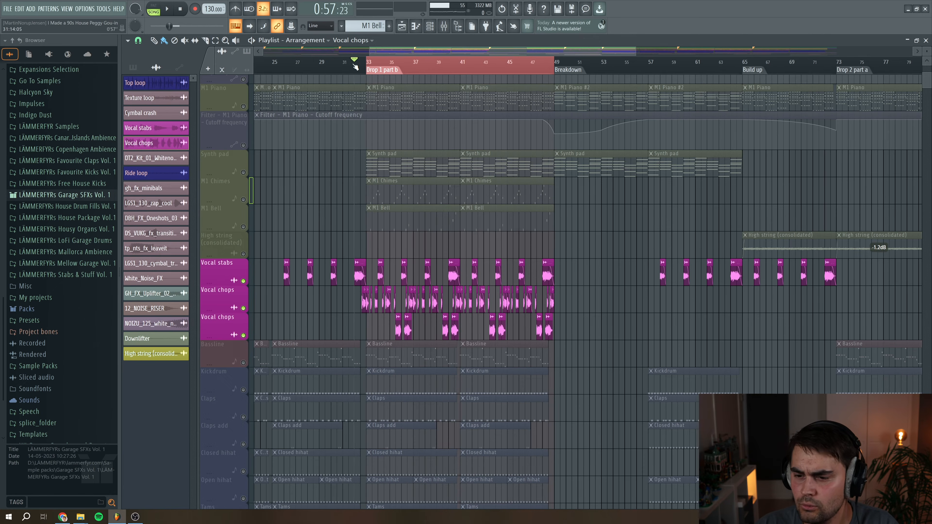
pyautogui.rightClick(243, 199)
pyautogui.rightClick(244, 200)
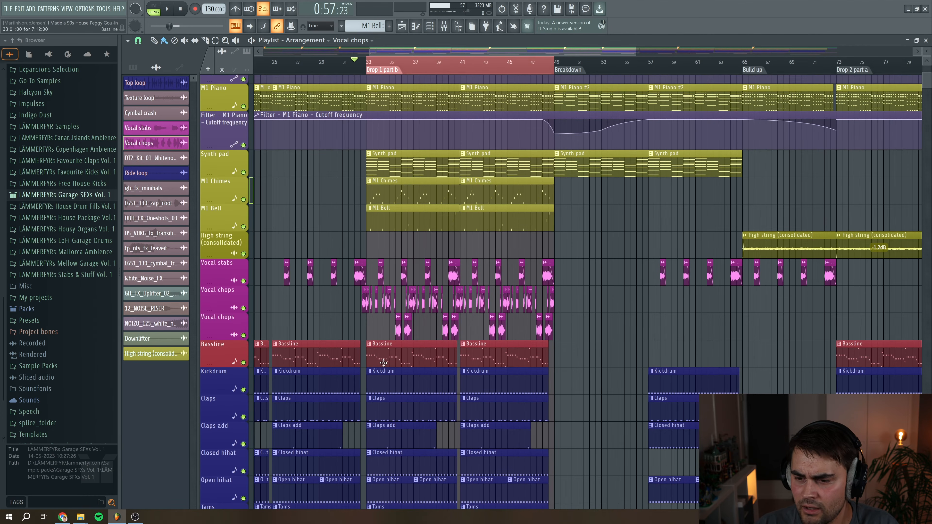
pyautogui.press('space')
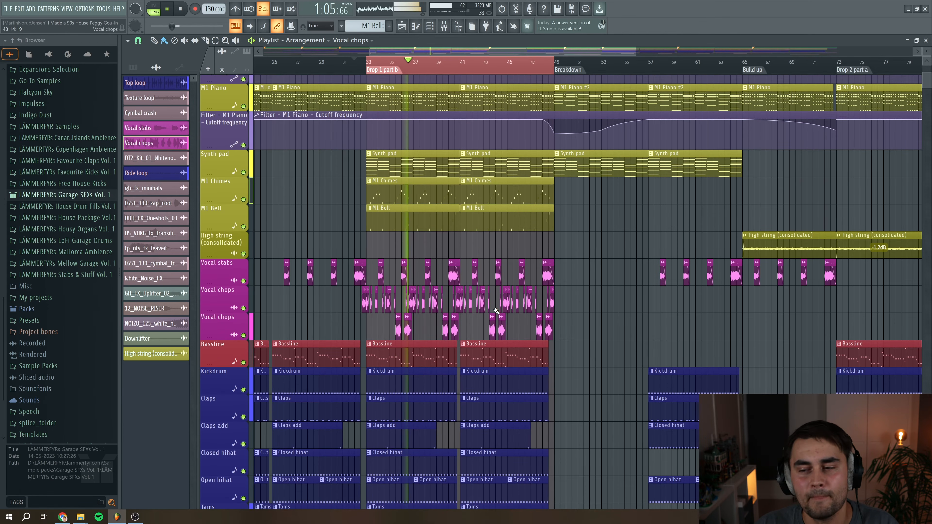
pyautogui.press('space')
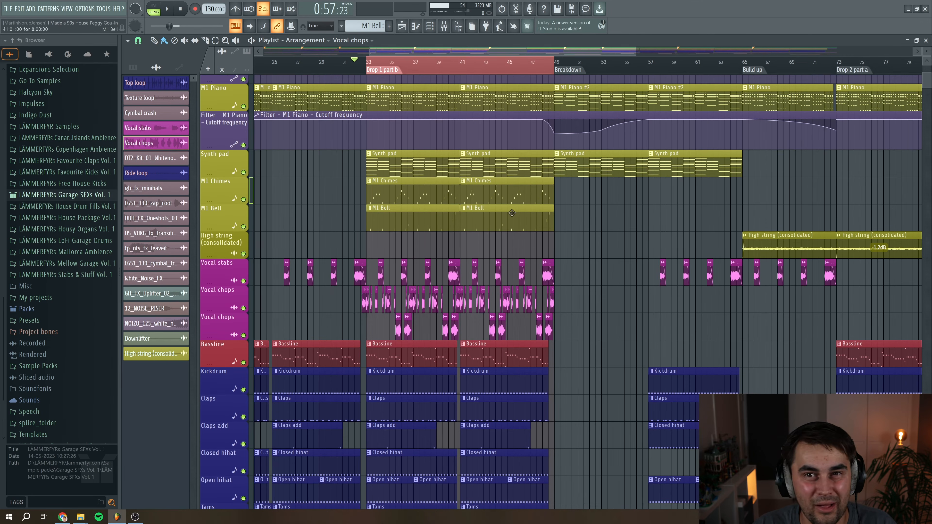
# Scroll down to the FX and transition tracks and zoom across the whole arrangement to examine them
pyautogui.scroll(-5, 478, 216)
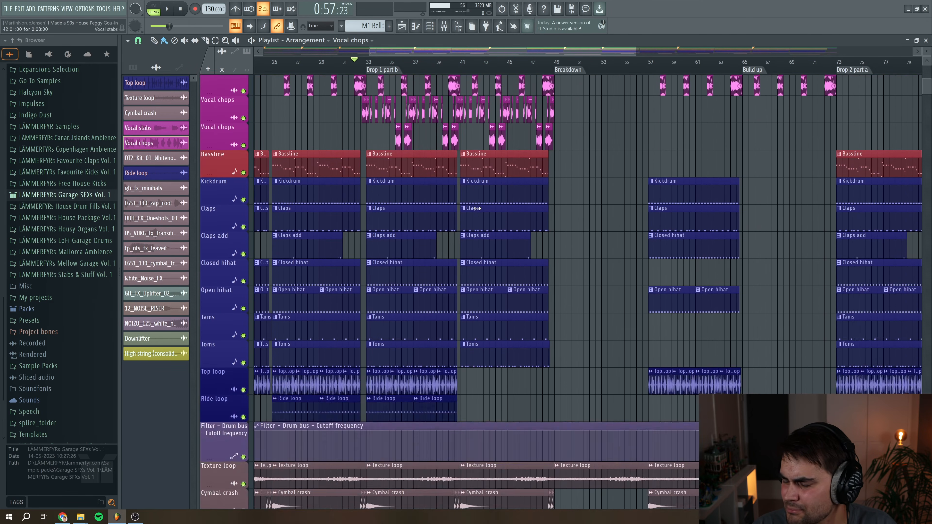
pyautogui.scroll(-2, 476, 208)
pyautogui.moveTo(371, 52); pyautogui.dragTo(261, 52)
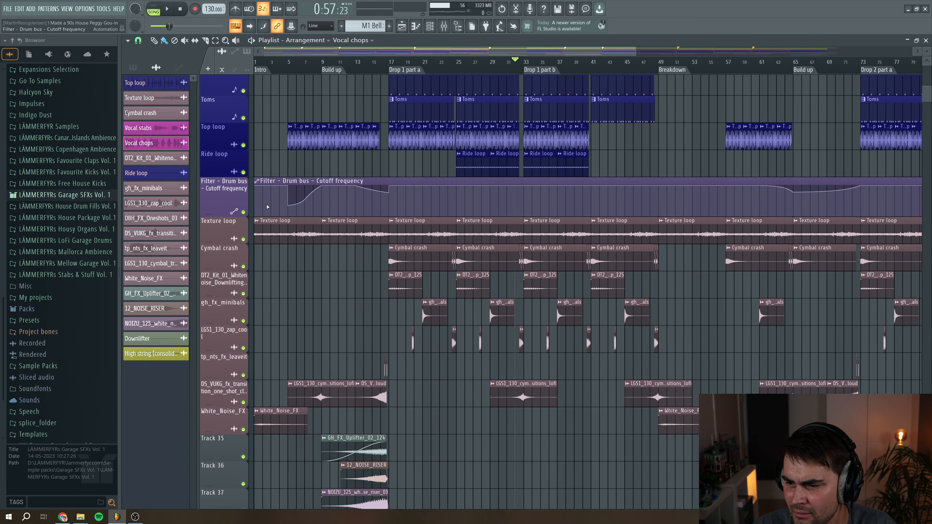
pyautogui.scroll(-3, 643, 76)
pyautogui.moveTo(634, 53); pyautogui.dragTo(909, 53)
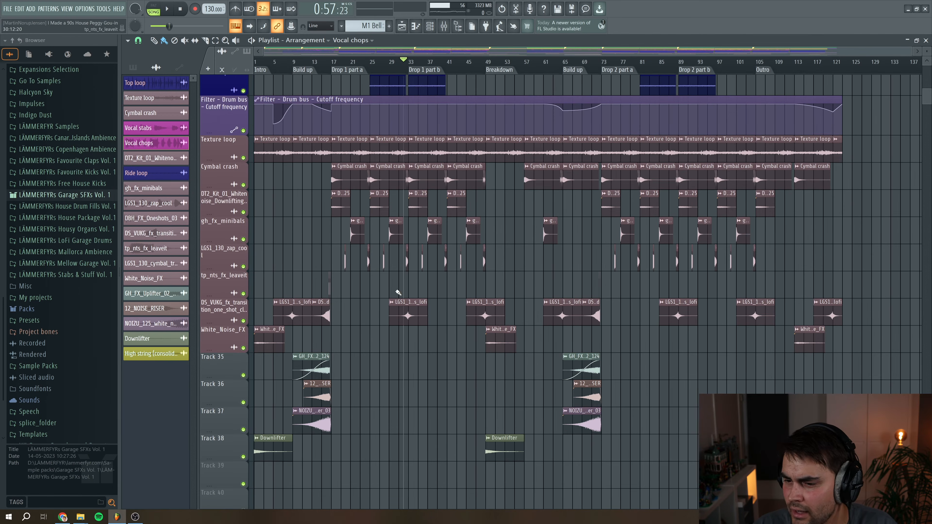
pyautogui.moveTo(909, 52); pyautogui.dragTo(431, 52)
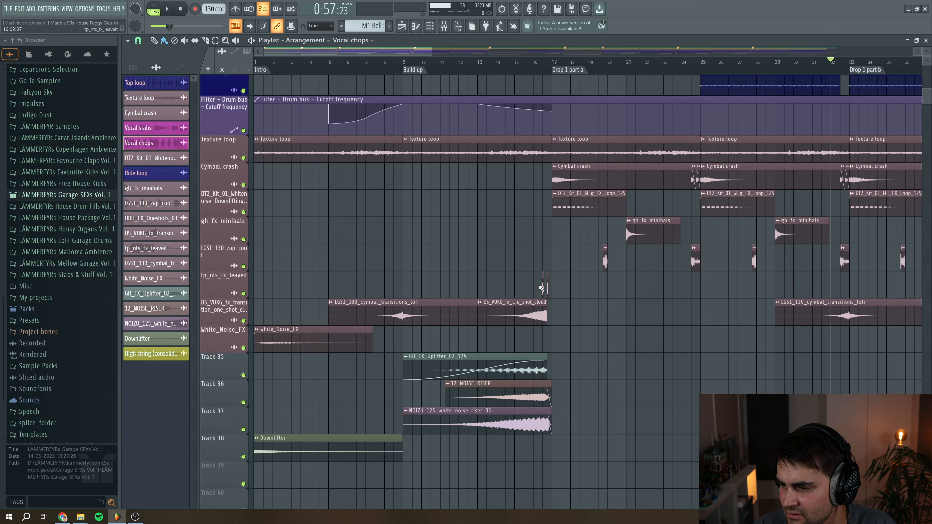
pyautogui.moveTo(355, 52); pyautogui.dragTo(298, 83)
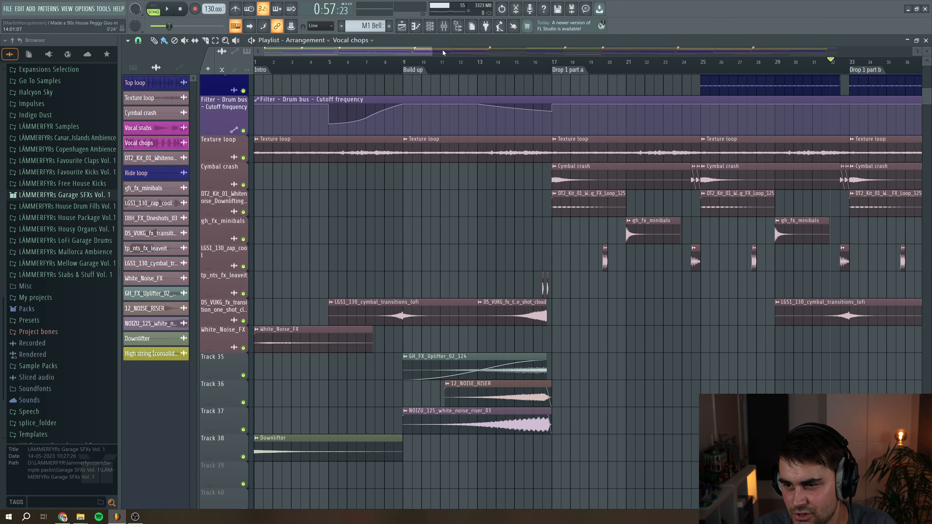
pyautogui.moveTo(434, 50); pyautogui.dragTo(624, 49)
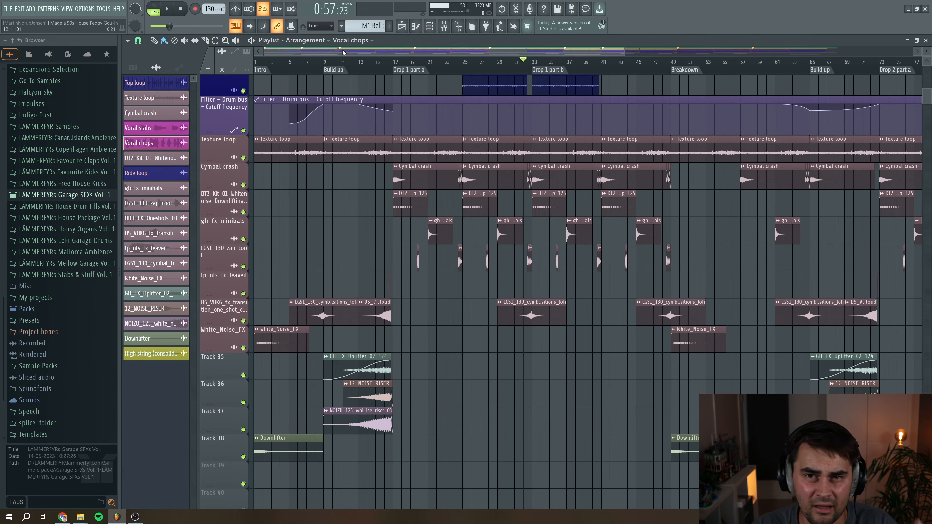
pyautogui.press('space')
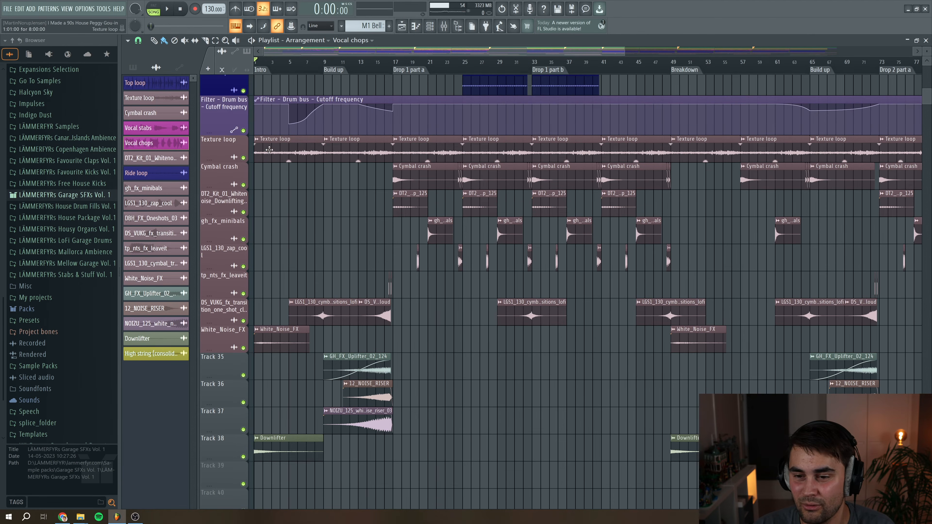
# Solo the Texture loop track and play it with its audio clip settings open
pyautogui.keyDown('ctrl'); pyautogui.click(244, 157); pyautogui.keyUp('ctrl')
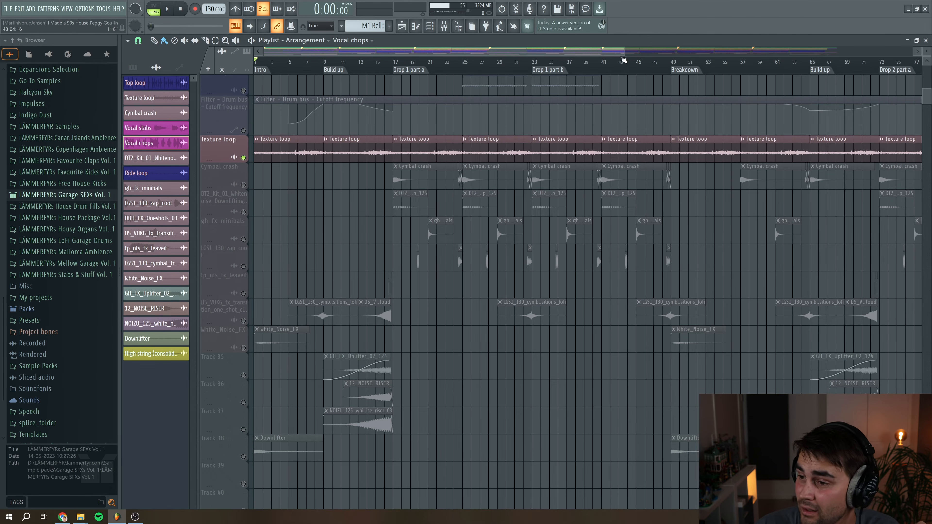
pyautogui.moveTo(624, 52); pyautogui.dragTo(408, 51)
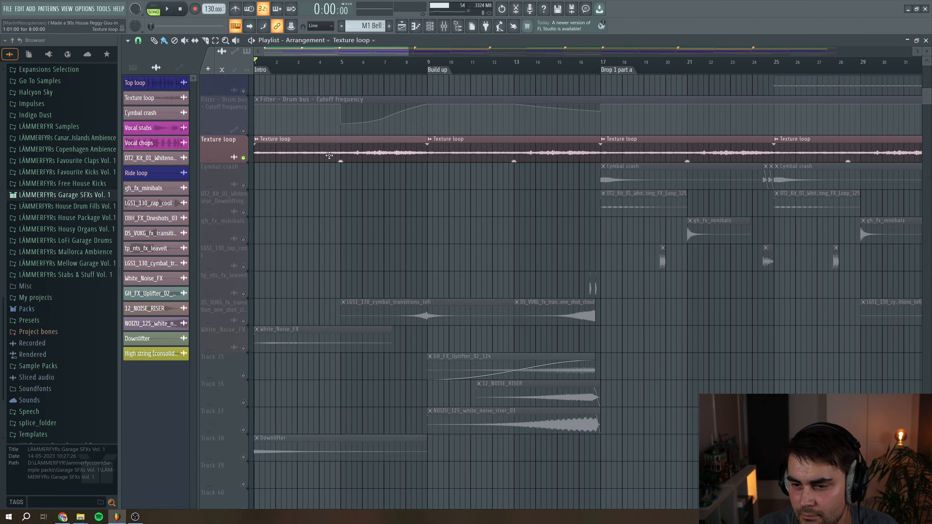
pyautogui.doubleClick(275, 149)
pyautogui.press('space')
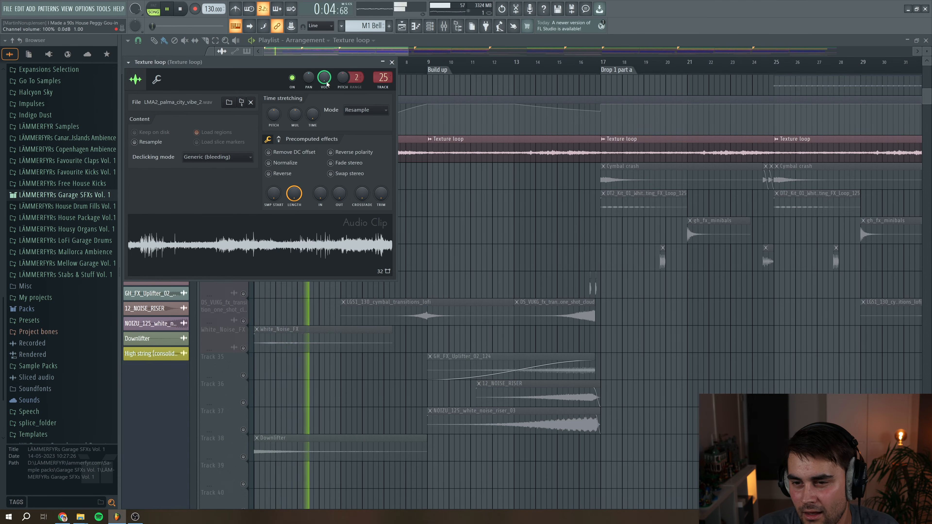
pyautogui.press('space')
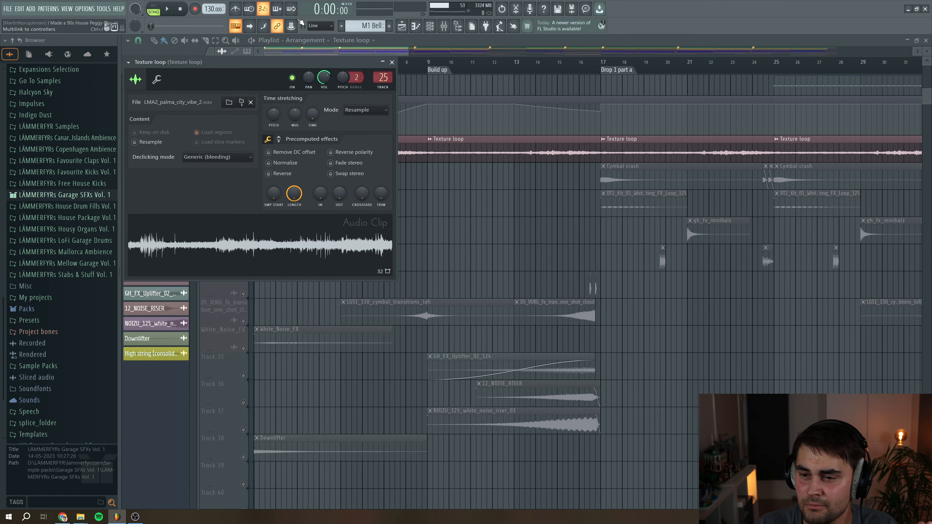
# Close the clip settings, unsolo the Texture loop track and play the intro, briefly reopening the Texture loop clip settings
pyautogui.moveTo(298, 63); pyautogui.dragTo(460, 194)
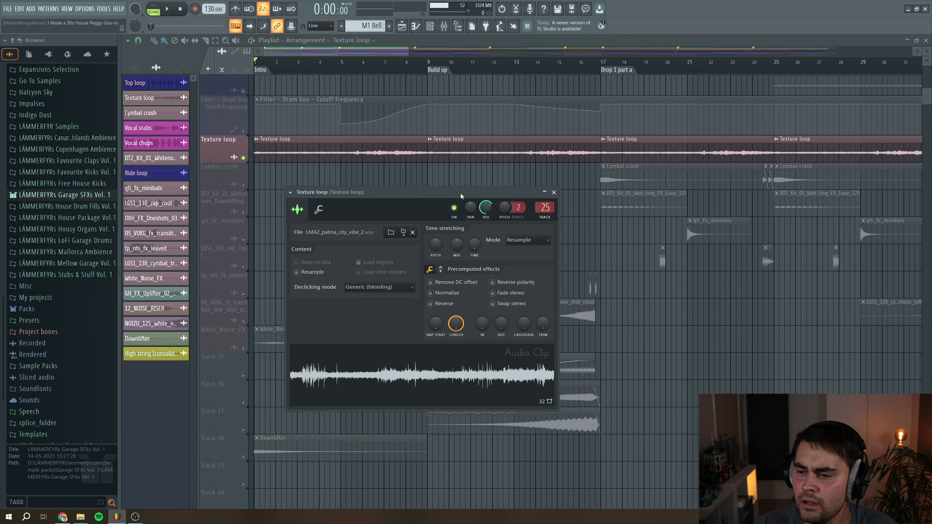
pyautogui.press('Escape')
pyautogui.rightClick(243, 159)
pyautogui.press('space')
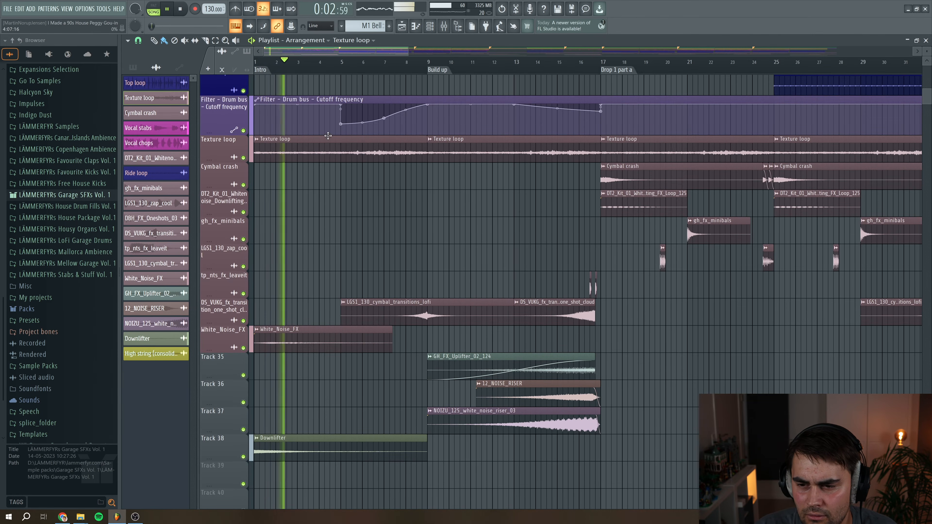
pyautogui.doubleClick(332, 146)
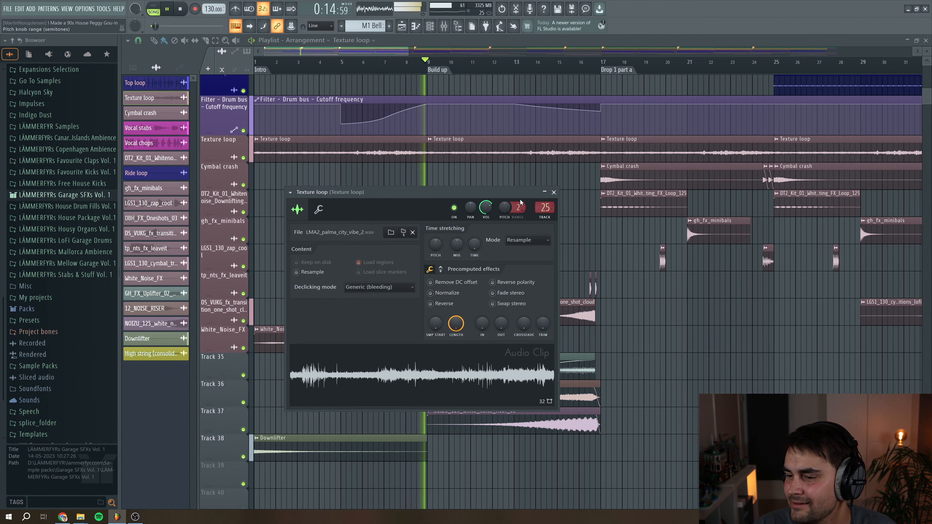
pyautogui.click(554, 193)
pyautogui.press('space')
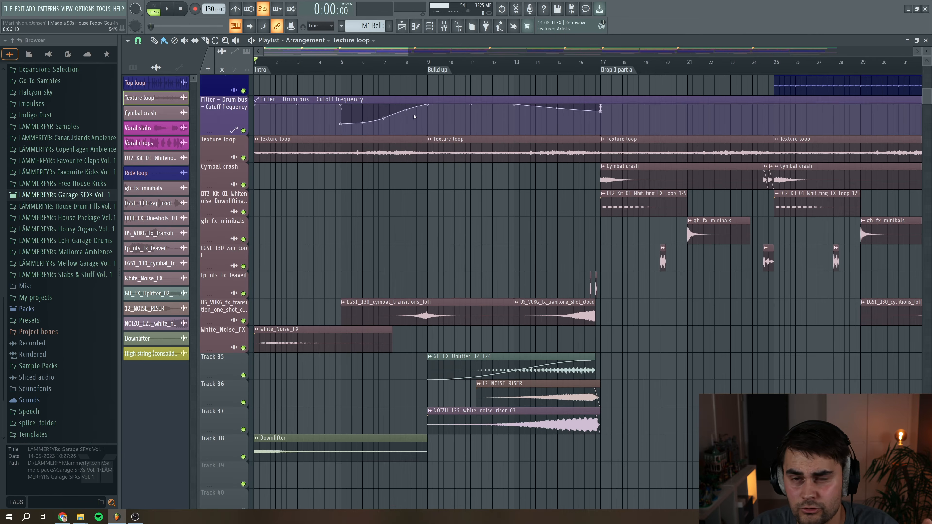
# Scroll up to the Master automation lanes and zoom across the arrangement to examine them
pyautogui.moveTo(408, 51); pyautogui.dragTo(499, 62)
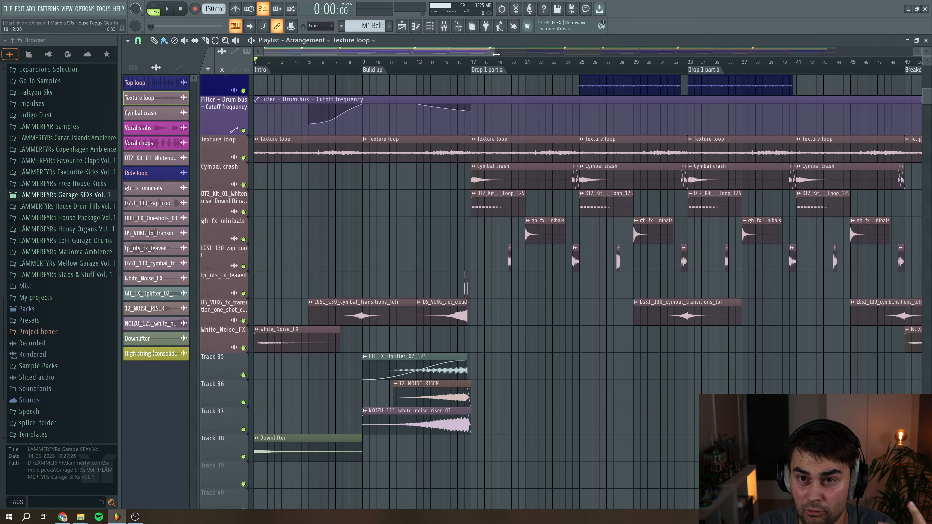
pyautogui.moveTo(495, 54); pyautogui.dragTo(667, 86)
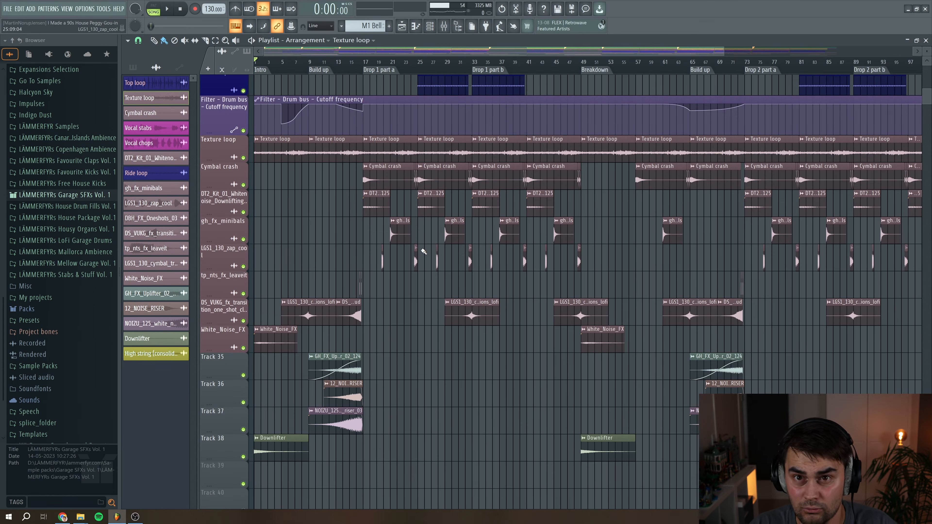
pyautogui.scroll(15, 404, 262)
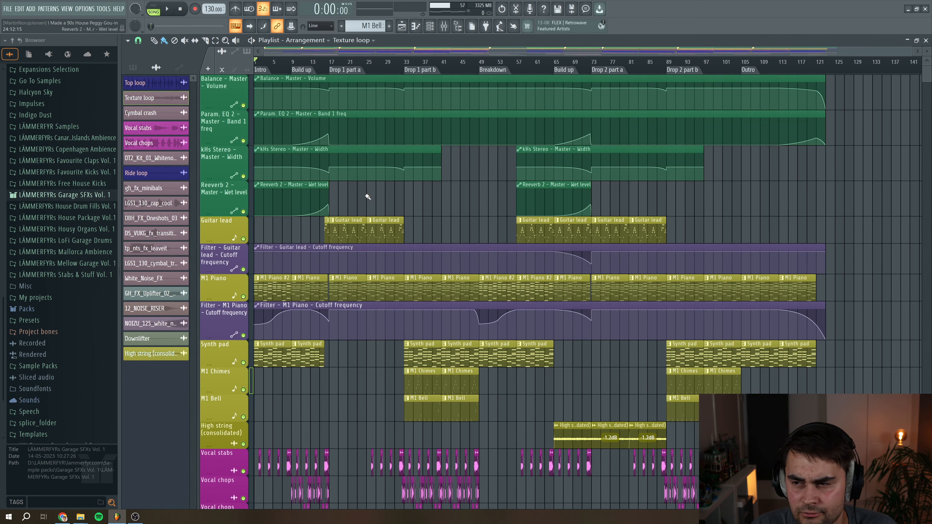
pyautogui.moveTo(912, 52); pyautogui.dragTo(699, 64)
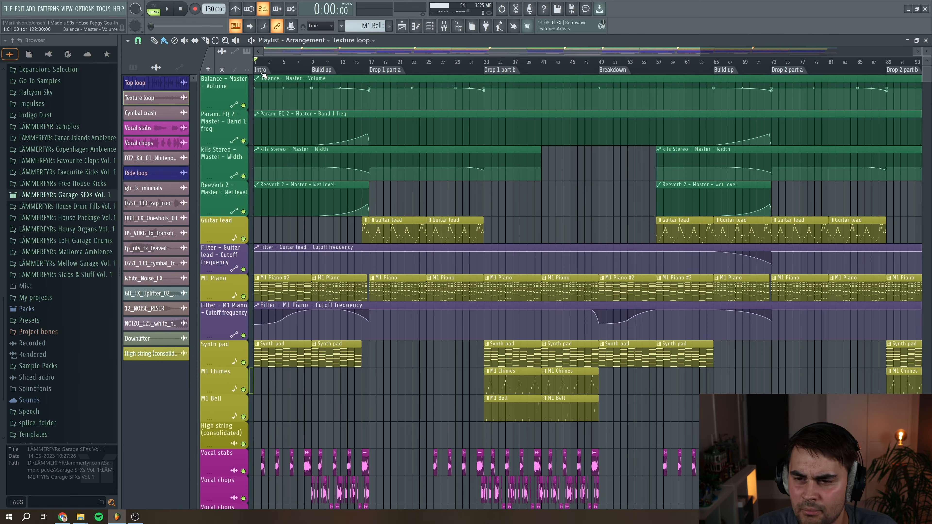
pyautogui.click(340, 65)
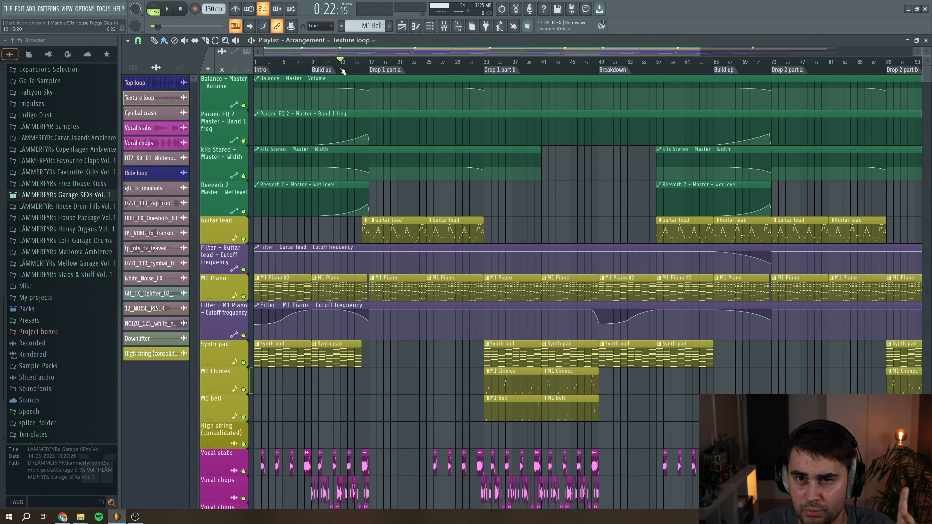
pyautogui.moveTo(698, 52); pyautogui.dragTo(497, 54)
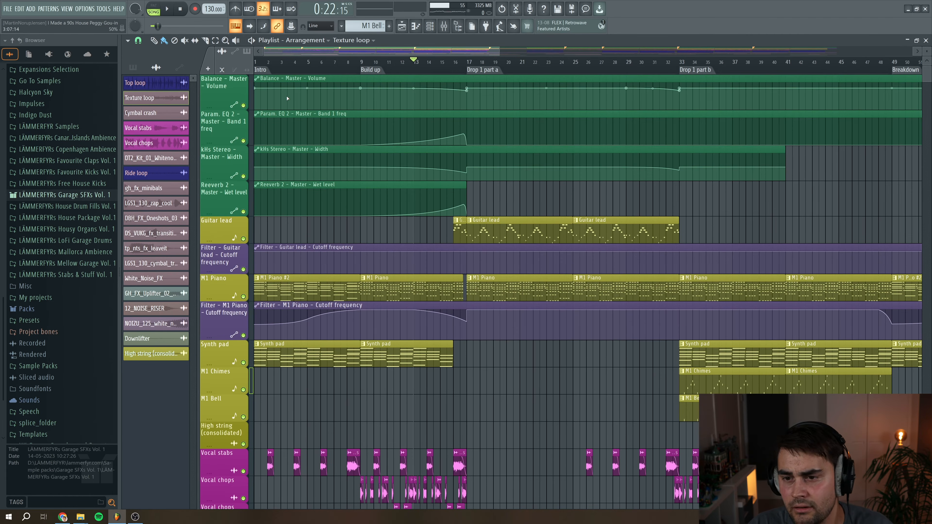
# Enlarge the Param. EQ 2 – Master – Band 1 freq automation lane and open the Master track's Fruity parametric EQ 2
pyautogui.click(336, 78)
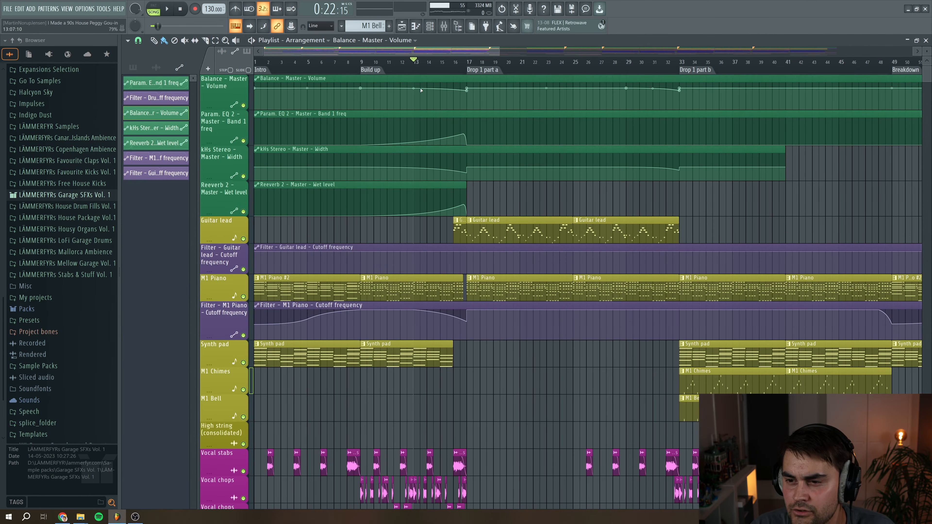
pyautogui.moveTo(225, 106); pyautogui.dragTo(226, 118)
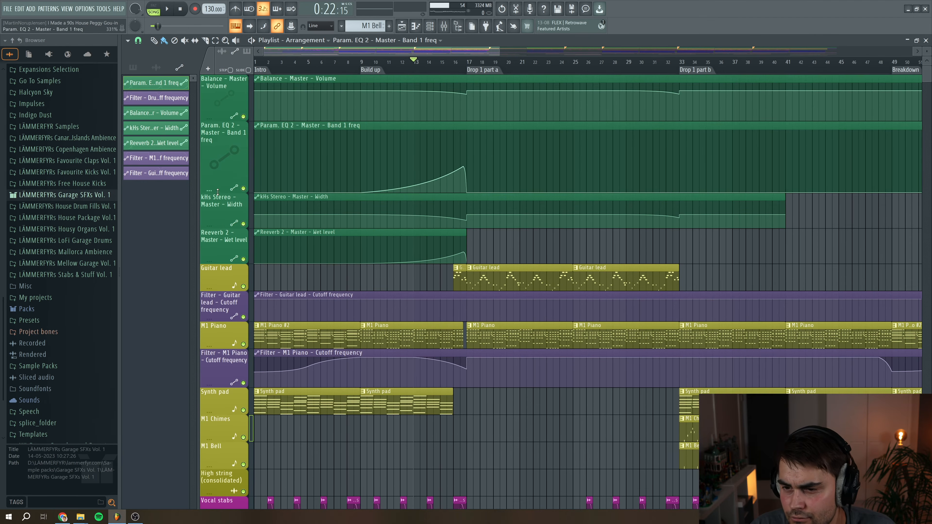
pyautogui.click(444, 26)
pyautogui.click(717, 137)
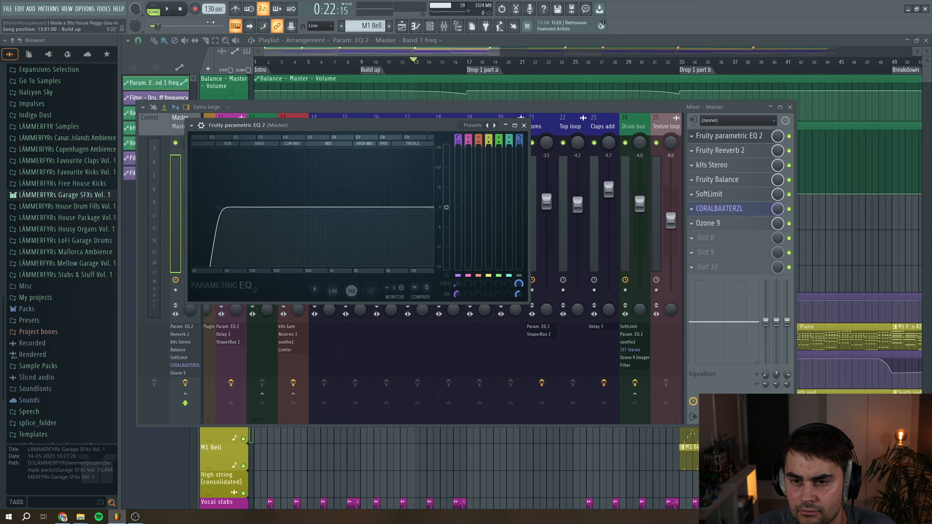
# Play the song with the Master's Fruity parametric EQ 2 open, then stop and close the EQ and mixer
pyautogui.click(169, 9)
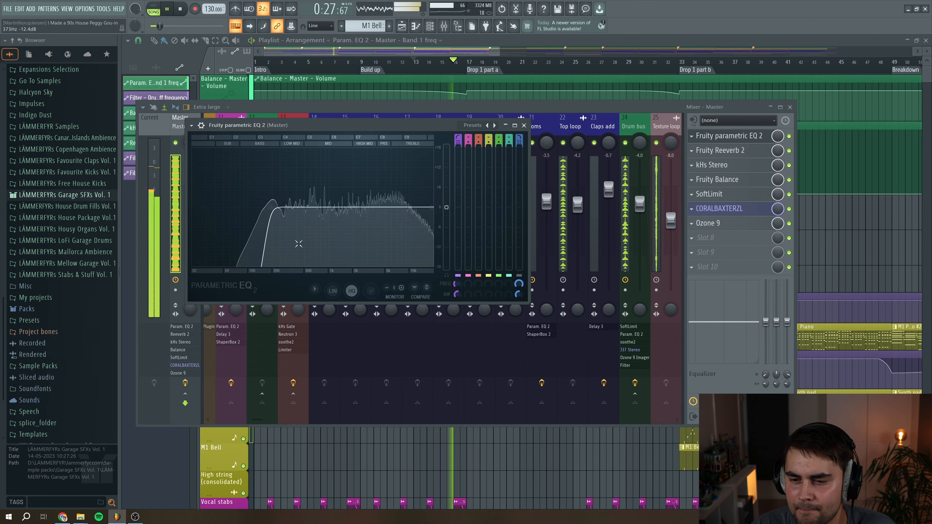
pyautogui.click(183, 10)
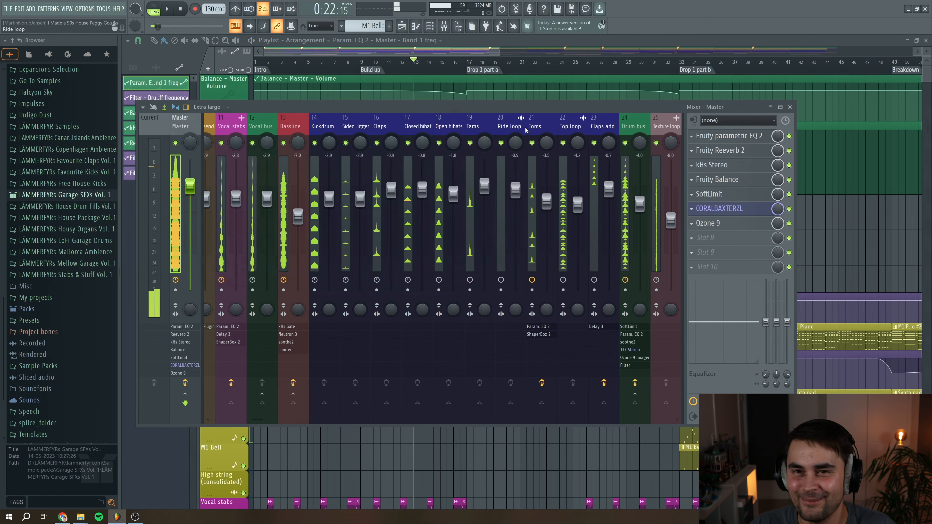
pyautogui.click(524, 125)
pyautogui.press('F9')
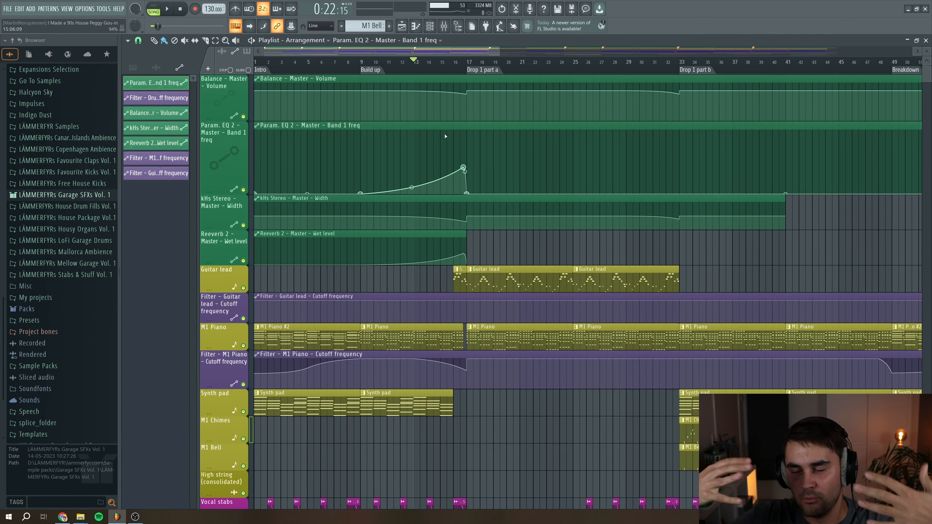
# Enlarge the kHs Stereo – Master – Width automation lane and set the playback start in the build-up
pyautogui.scroll(-1, 445, 136)
pyautogui.moveTo(219, 202); pyautogui.dragTo(219, 246)
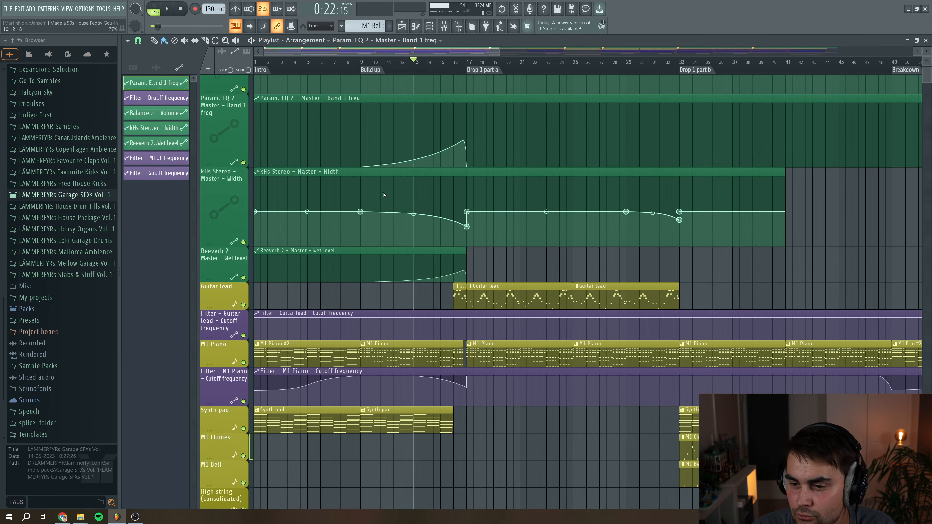
pyautogui.click(371, 177)
pyautogui.click(366, 63)
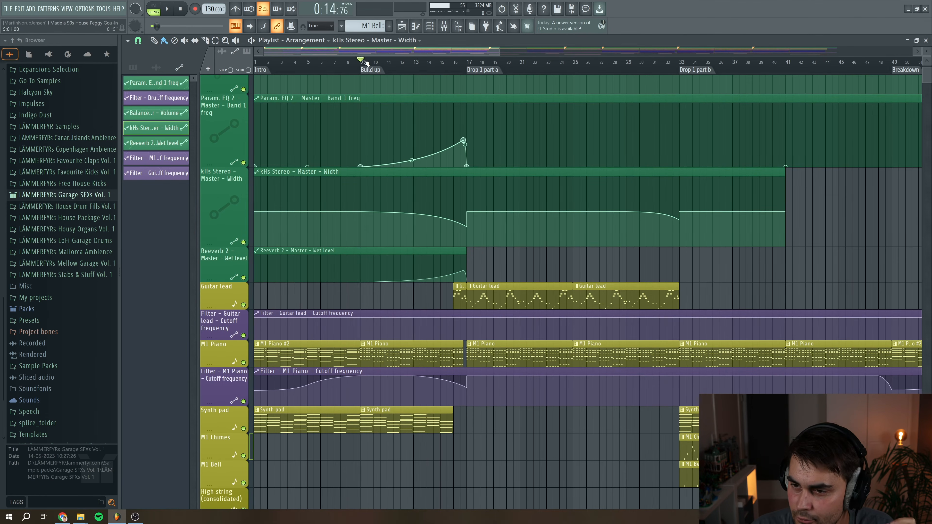
# Open the Master track's kHs Stereo plugin and play the build-up to hear its width automation
pyautogui.click(445, 25)
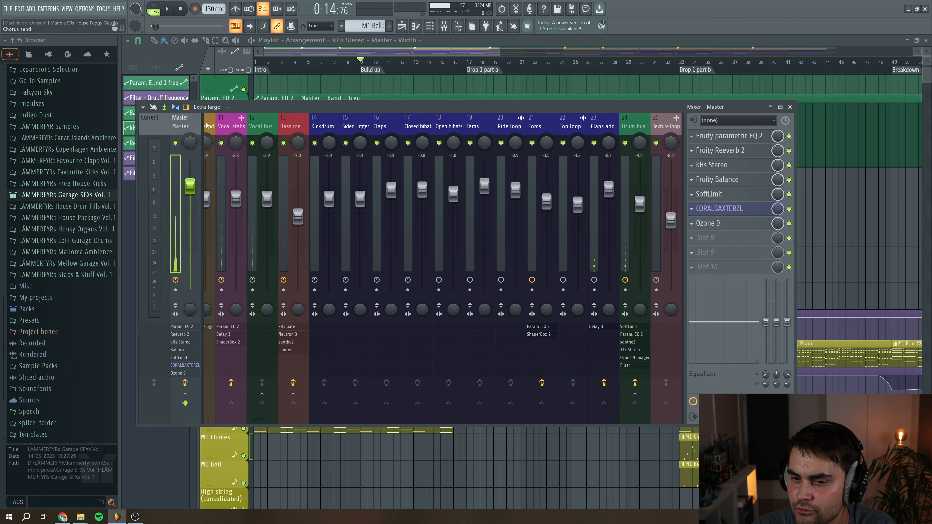
pyautogui.click(726, 169)
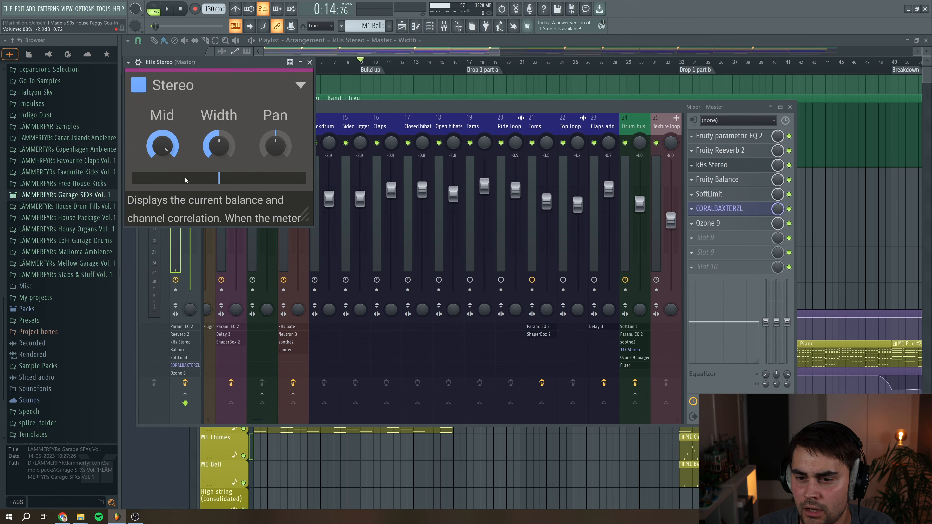
pyautogui.moveTo(208, 64); pyautogui.dragTo(378, 157)
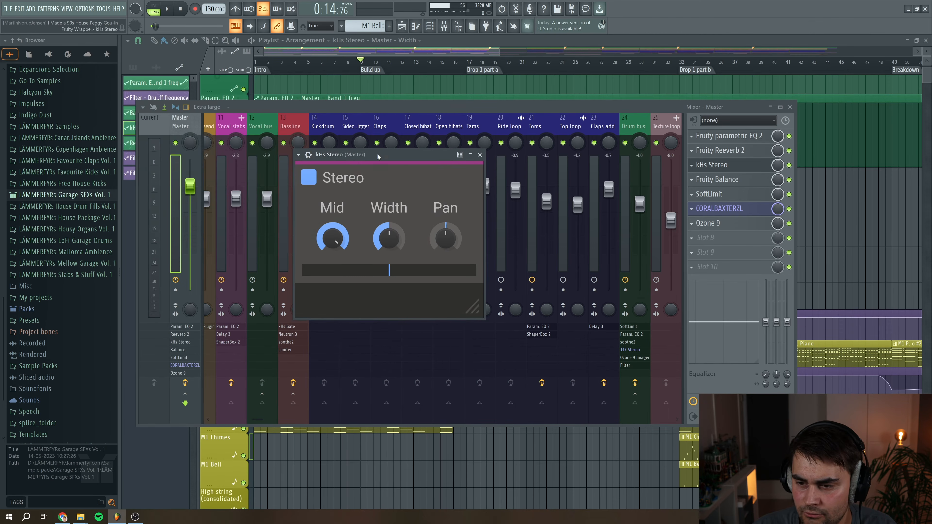
pyautogui.press('space')
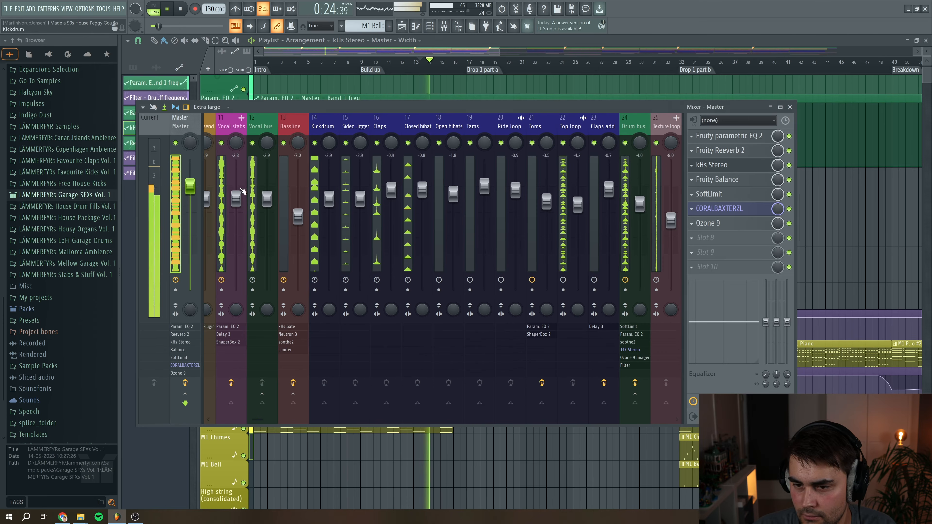
# Reopen kHs Stereo, nudge its Width knob during playback, then stop and close the plugin and mixer
pyautogui.click(444, 26)
pyautogui.click(734, 167)
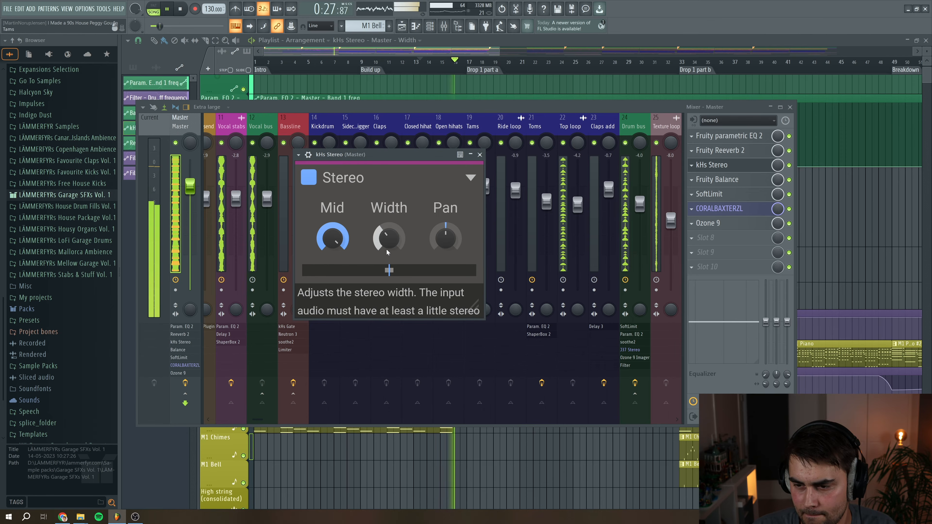
pyautogui.moveTo(379, 241); pyautogui.dragTo(379, 224)
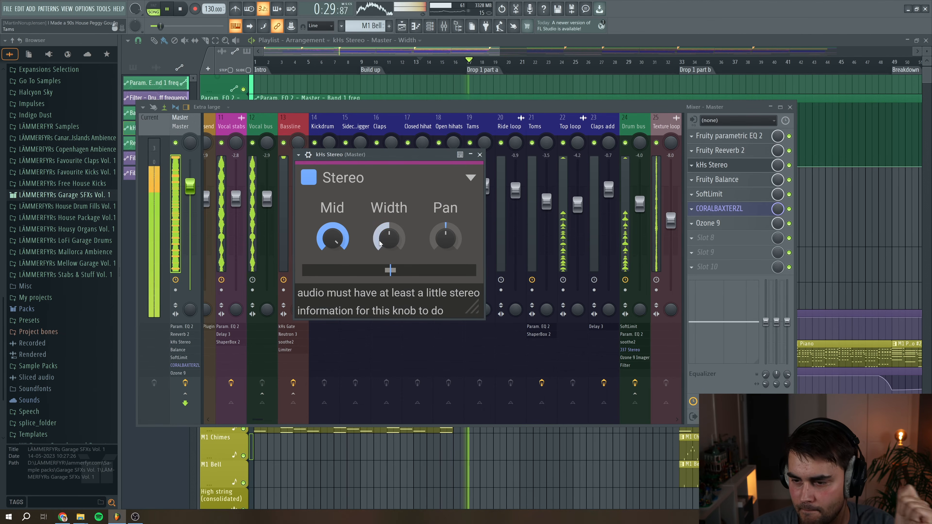
pyautogui.click(181, 10)
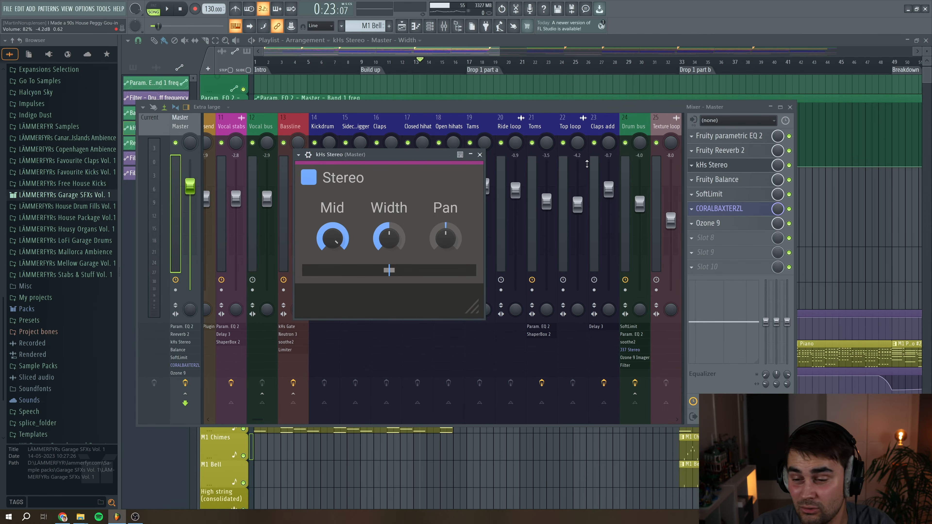
pyautogui.click(481, 157)
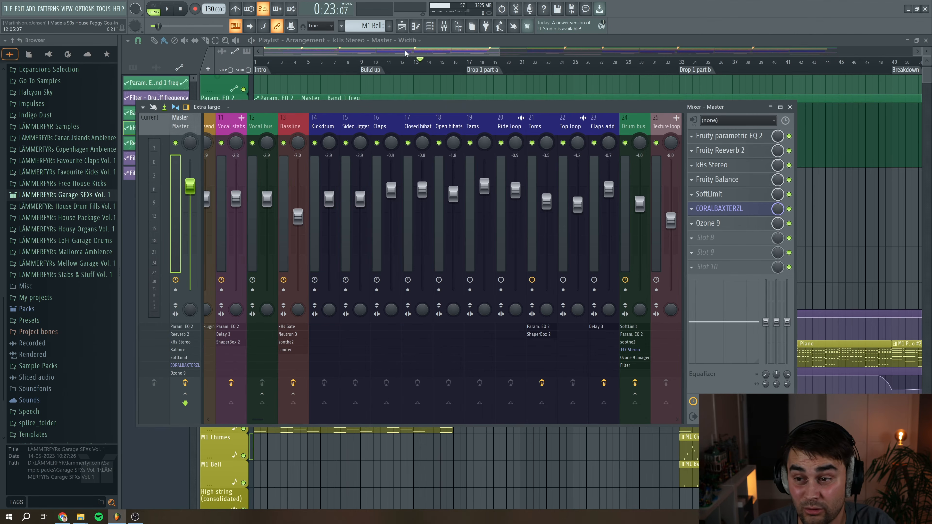
pyautogui.press('F9')
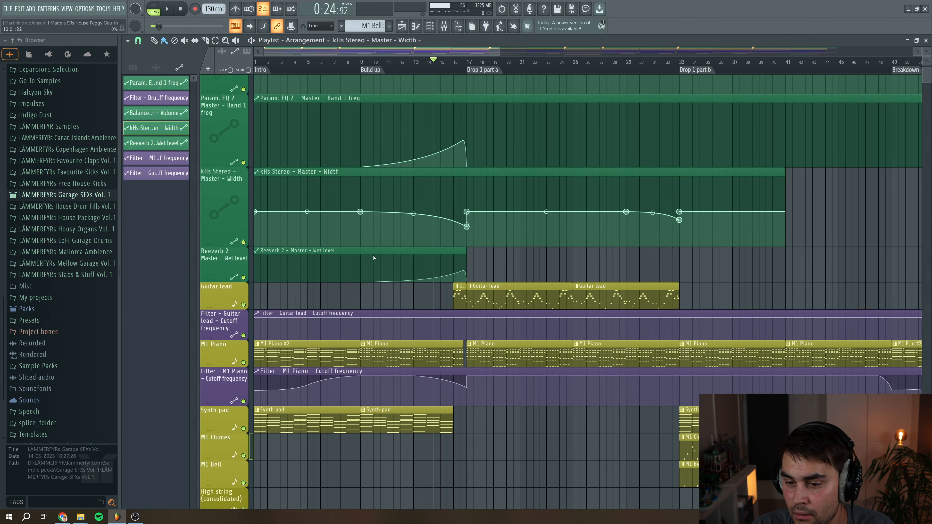
# Open the Master track's Fruity Reeverb 2 and play the build-up into Drop 1 part a
pyautogui.click(452, 31)
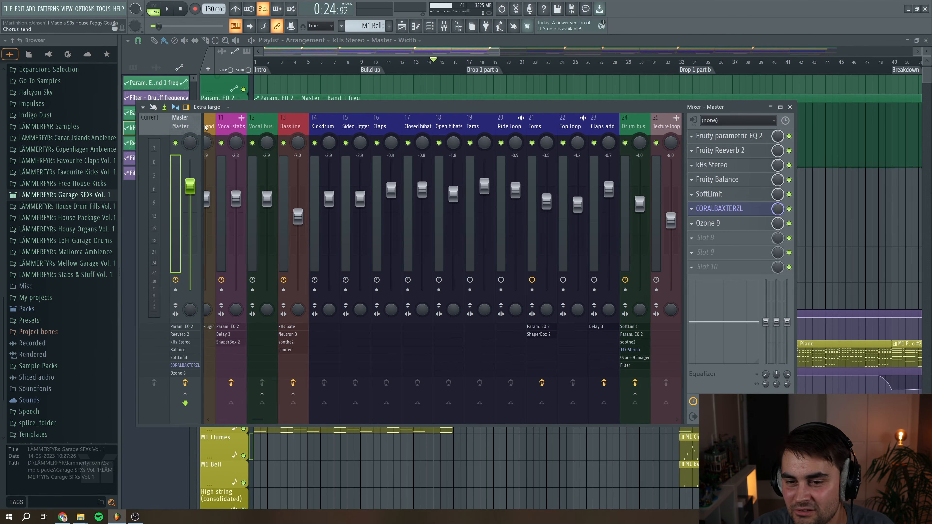
pyautogui.click(729, 151)
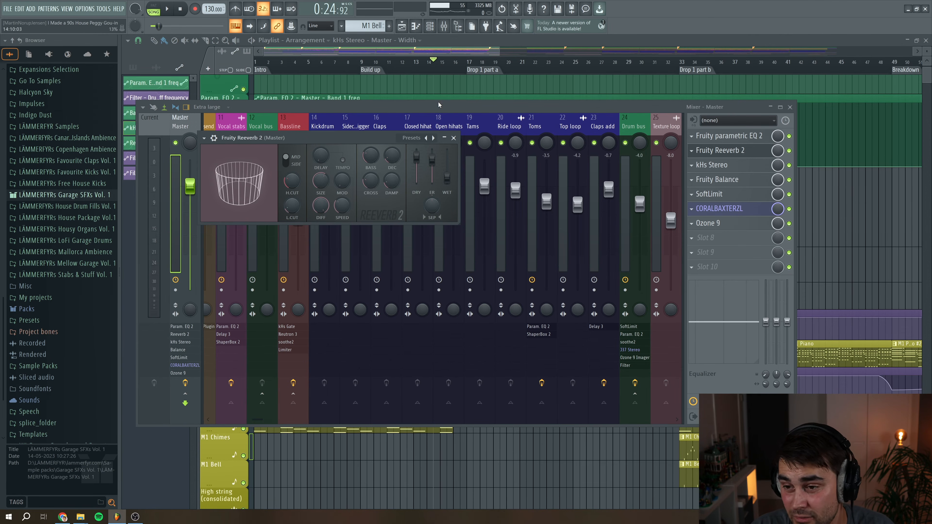
pyautogui.click(424, 55)
pyautogui.press('space')
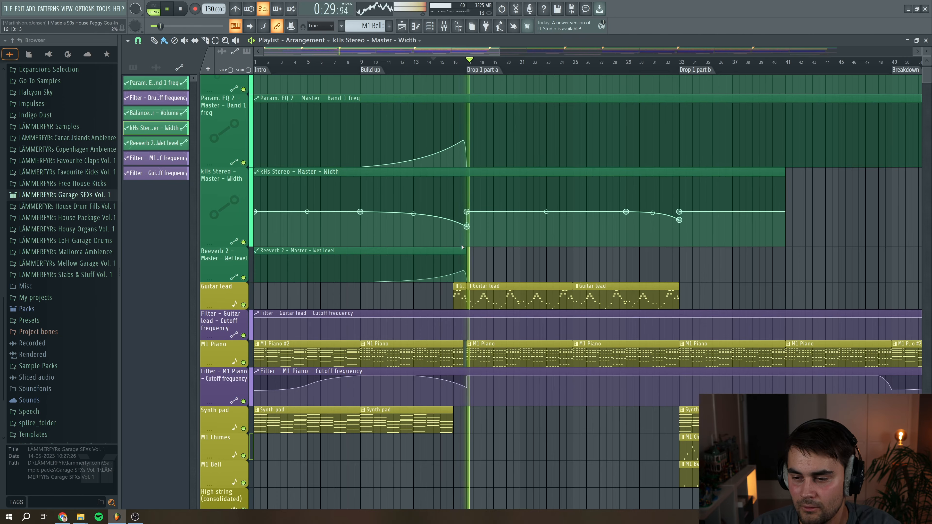
pyautogui.press('space')
# Zoom out over the whole arrangement and enlarge the Filter – Guitar lead – Cutoff frequency automation lane
pyautogui.click(439, 63)
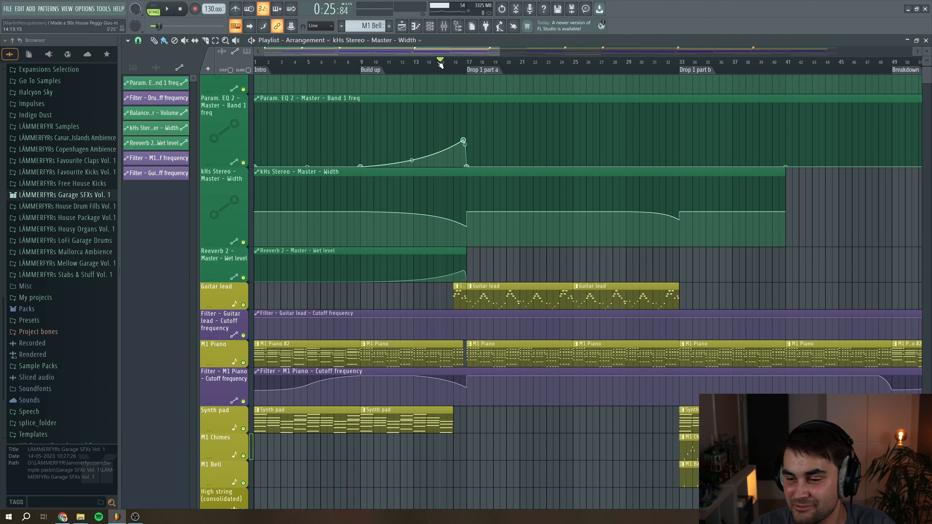
pyautogui.scroll(-5, 452, 249)
pyautogui.scroll(6, 514, 183)
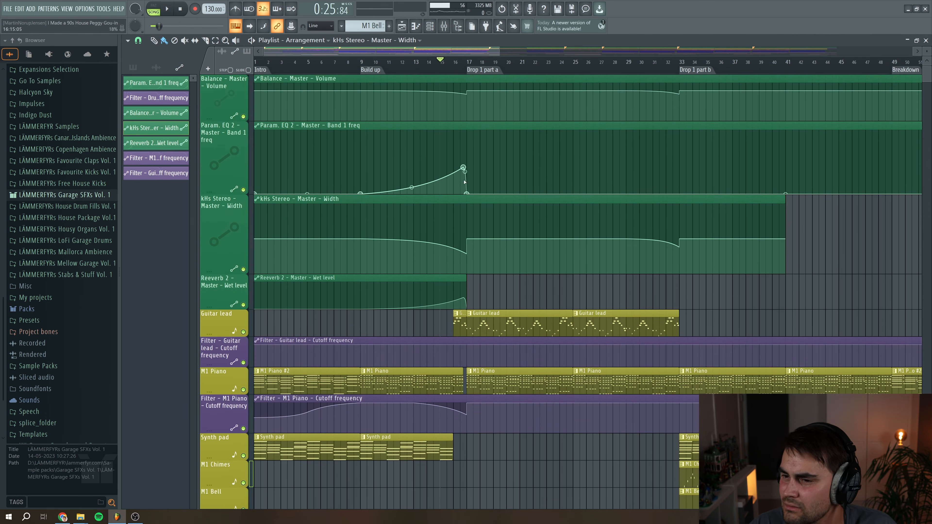
pyautogui.scroll(-3, 504, 51)
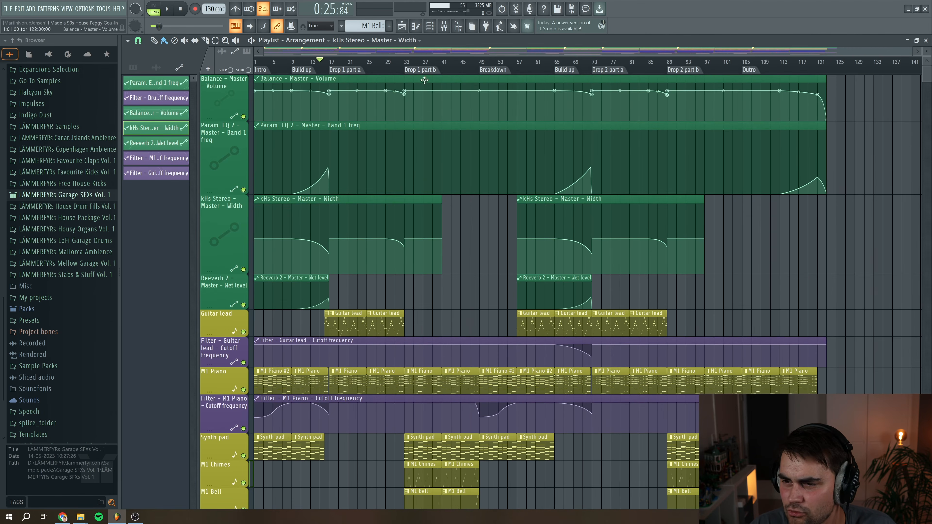
pyautogui.scroll(-3, 333, 155)
pyautogui.scroll(-2, 333, 155)
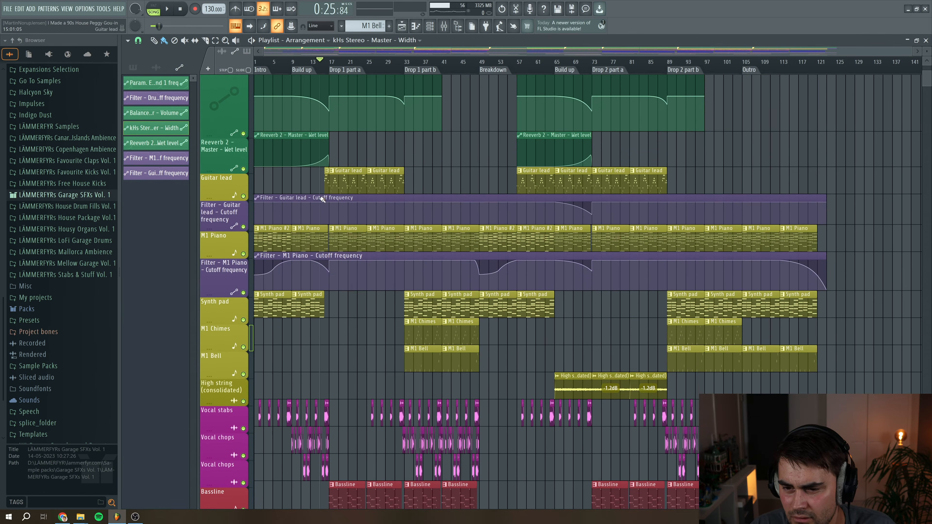
pyautogui.moveTo(232, 203); pyautogui.dragTo(233, 219)
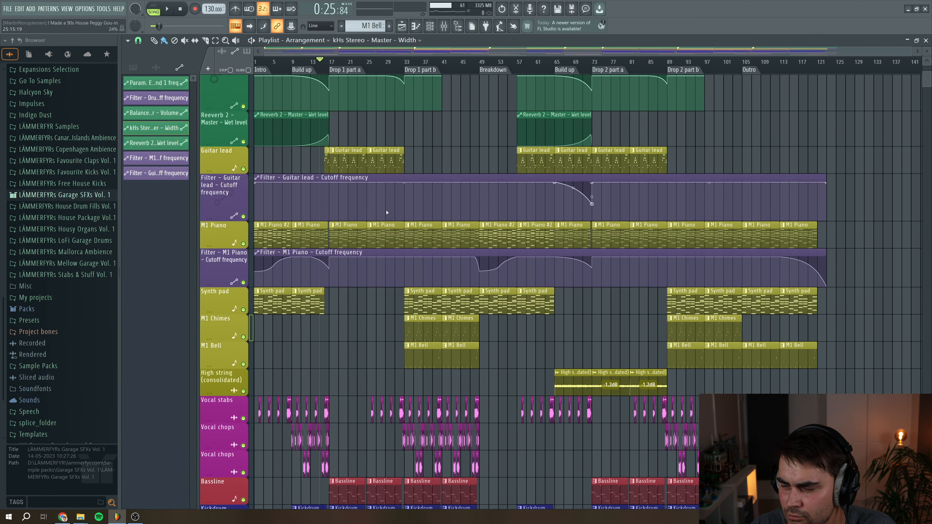
# Play the second build-up to hear the Guitar lead filter automation, scrolling along the arrangement
pyautogui.click(569, 70)
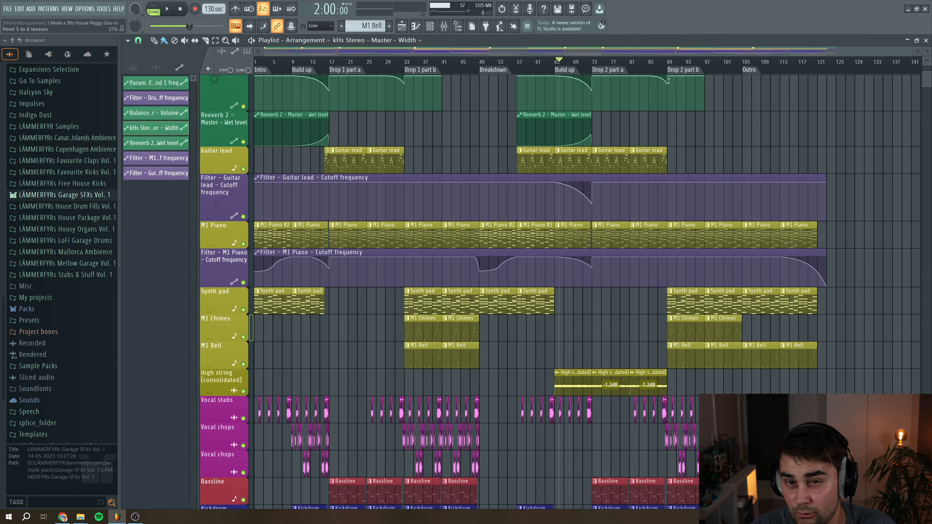
pyautogui.press('space')
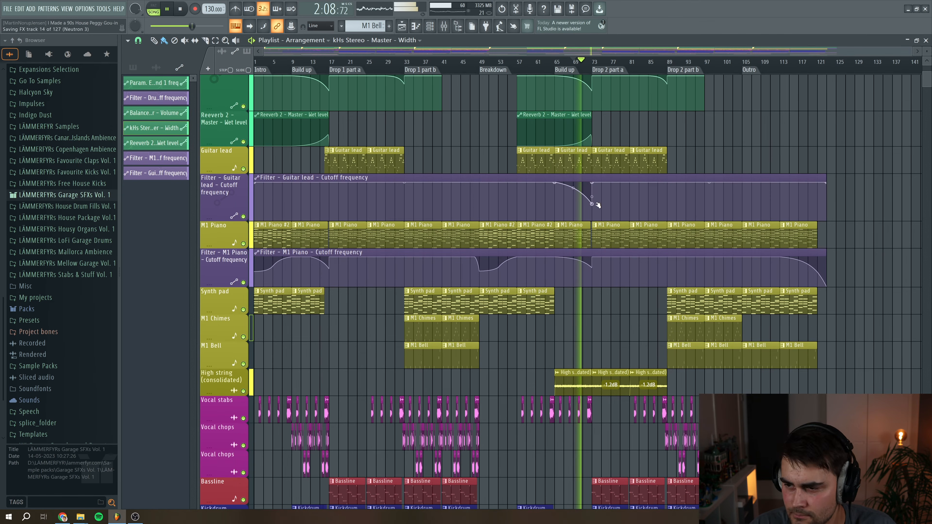
pyautogui.moveTo(912, 49); pyautogui.dragTo(740, 51)
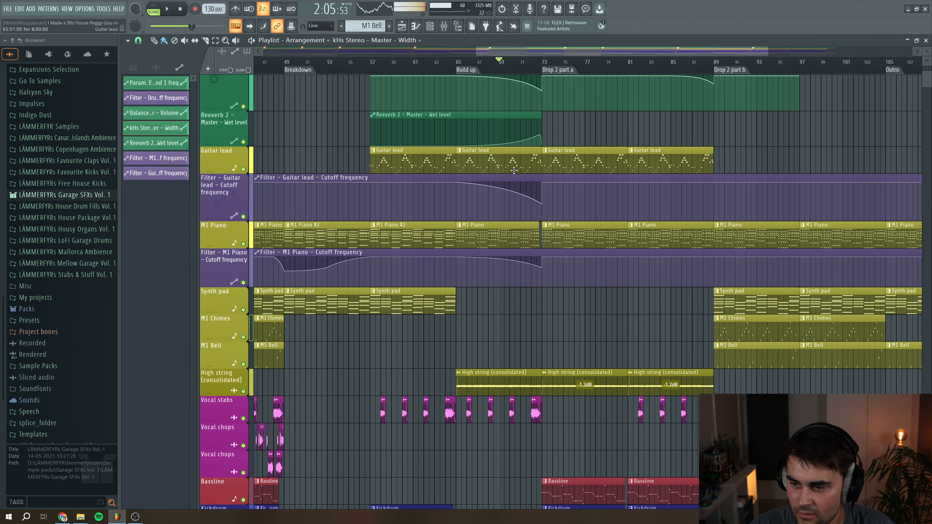
pyautogui.press('space')
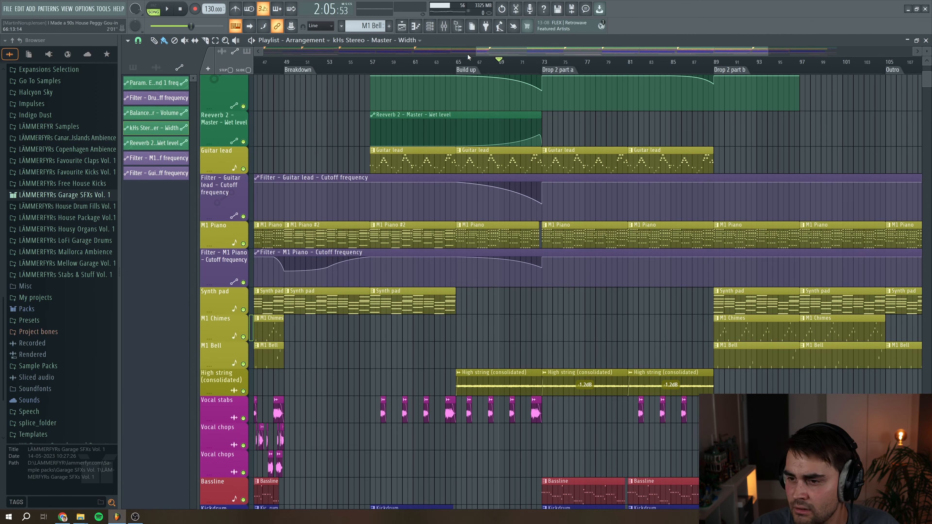
pyautogui.moveTo(477, 48); pyautogui.dragTo(257, 70)
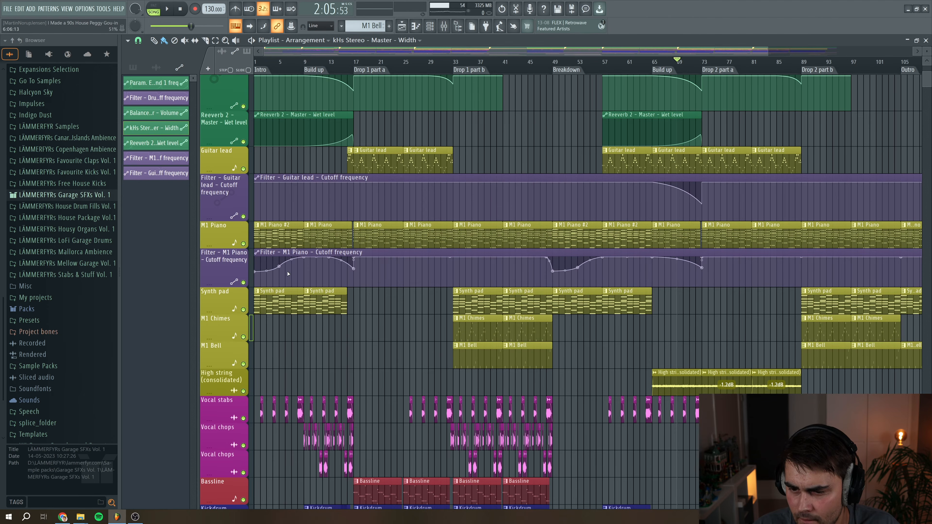
pyautogui.press('space')
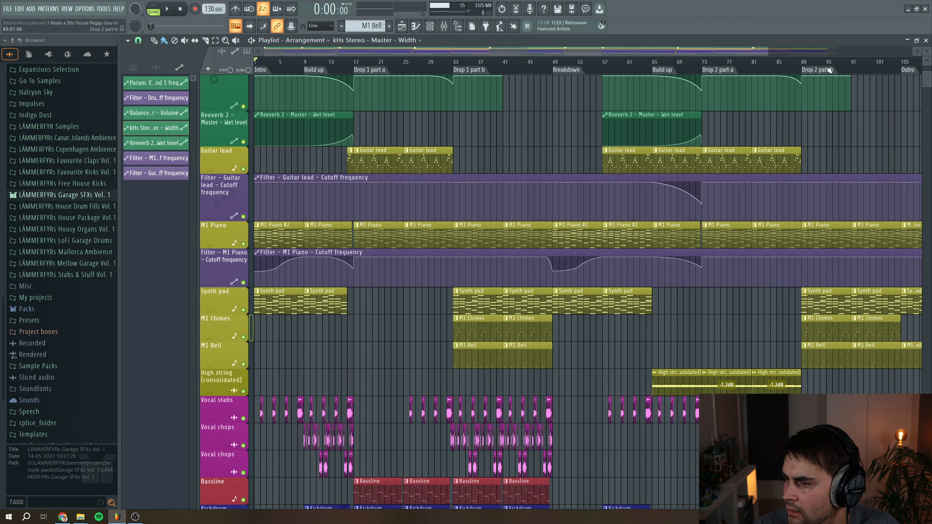
# Solo the M1 Piano track and play it from the build-up
pyautogui.moveTo(766, 48); pyautogui.dragTo(928, 49)
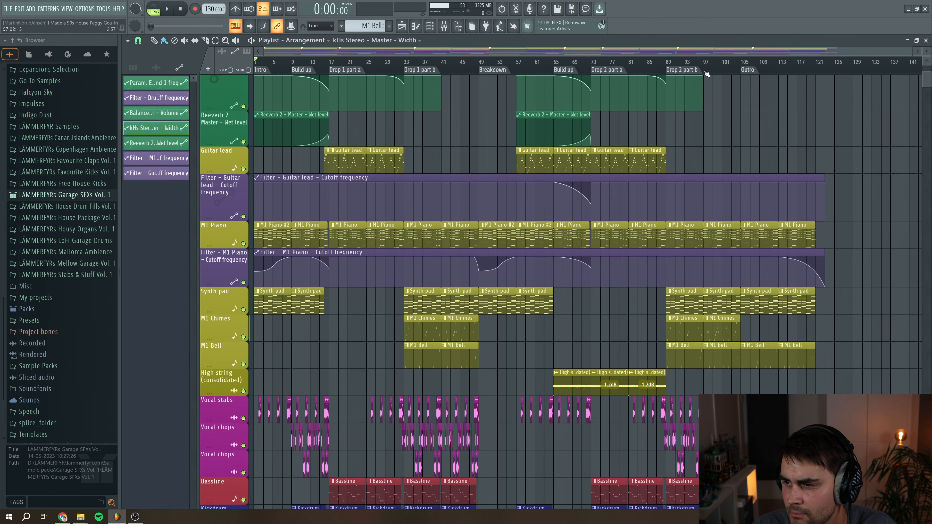
pyautogui.scroll(3, 757, 92)
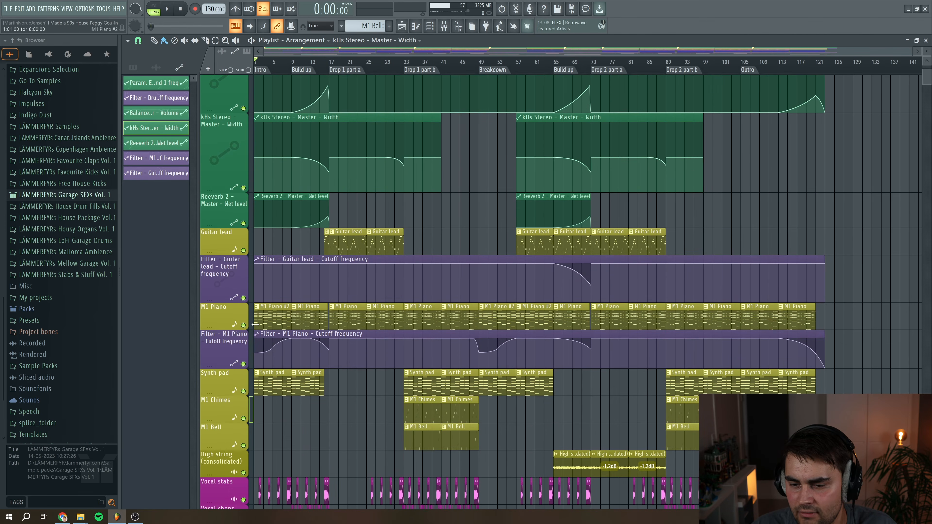
pyautogui.rightClick(244, 325)
pyautogui.click(294, 63)
pyautogui.press('space')
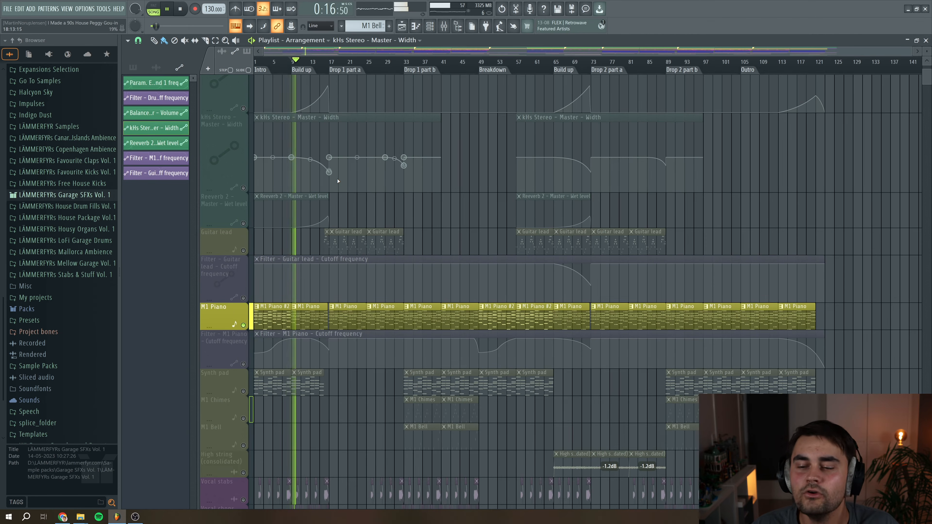
pyautogui.press('space')
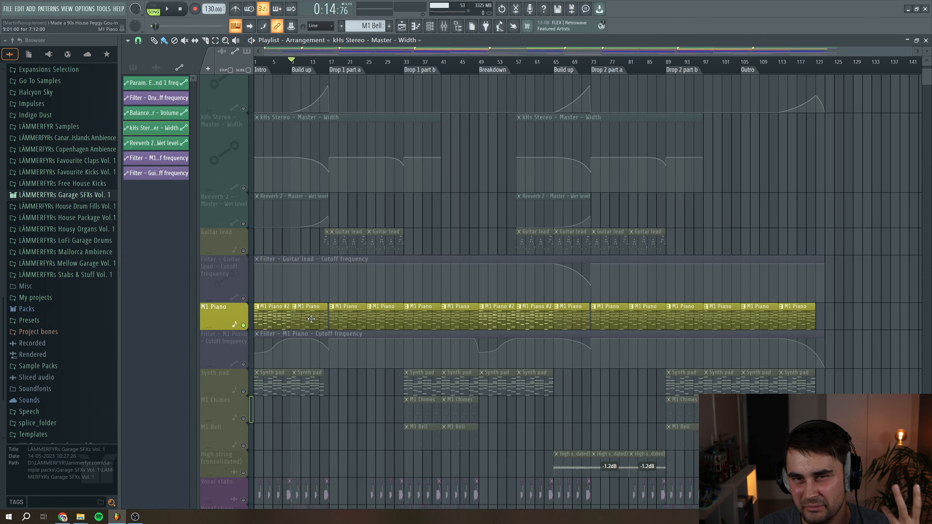
# Open the M1 Piano #2 pattern in the piano roll and play it from the start
pyautogui.moveTo(273, 61); pyautogui.dragTo(253, 62)
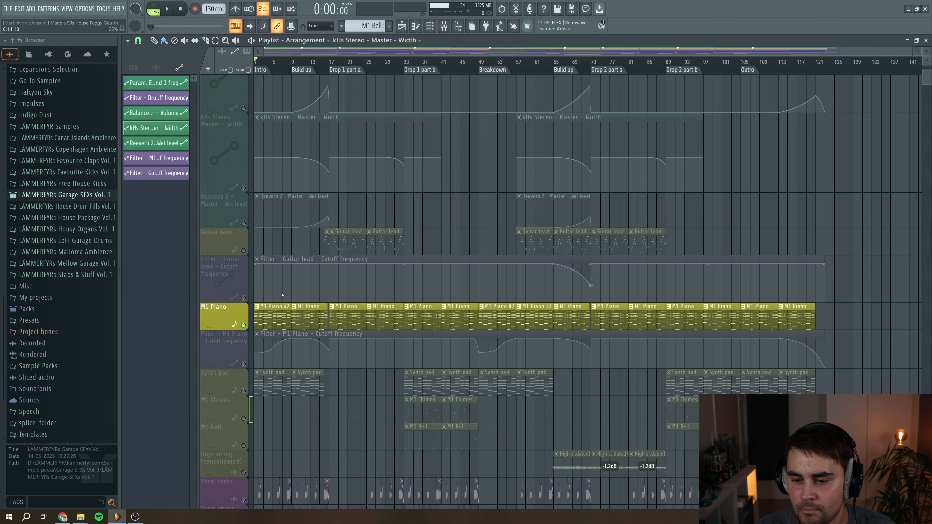
pyautogui.doubleClick(280, 318)
pyautogui.hscroll(-3, 281, 257)
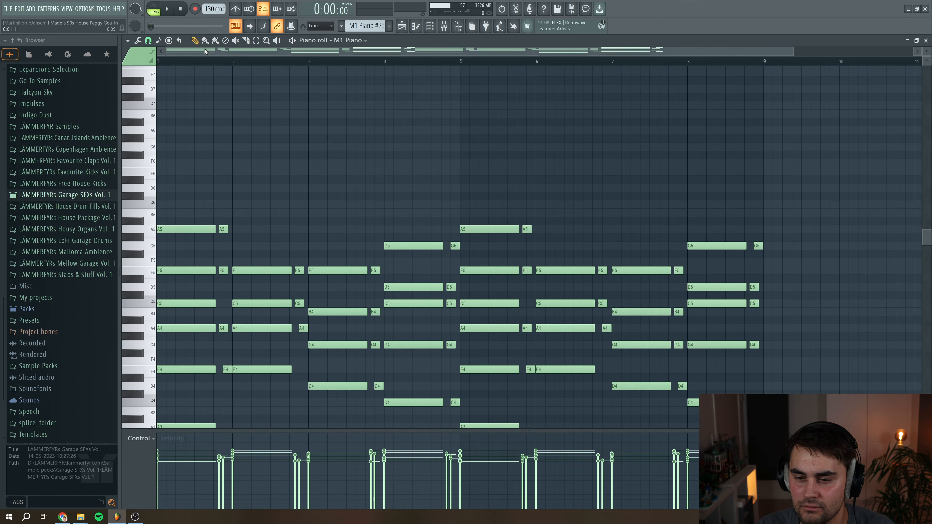
pyautogui.scroll(-4, 282, 184)
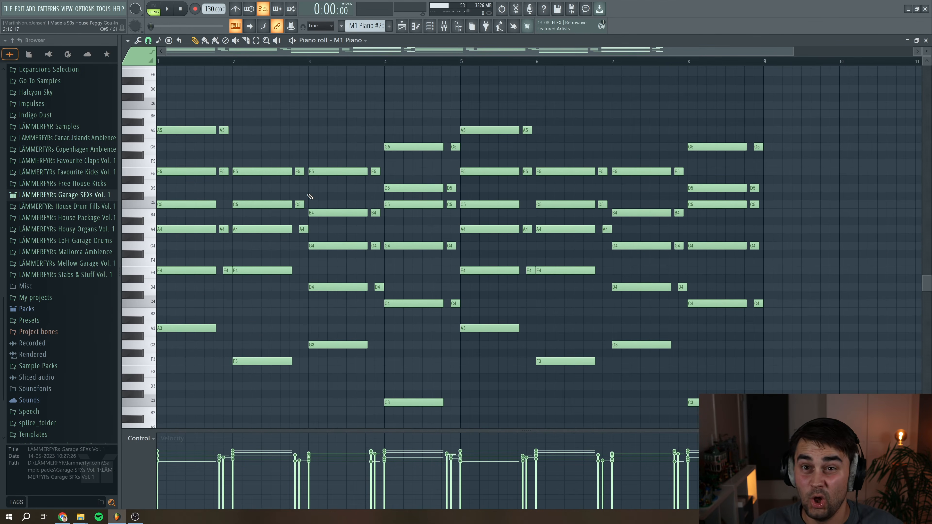
pyautogui.press('space')
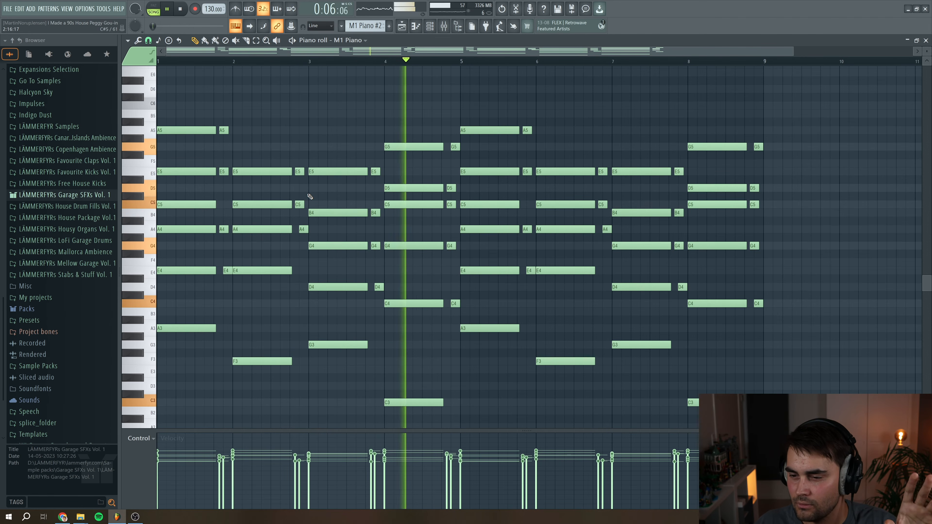
# Stop playback, close the piano roll and play the soloed M1 Piano in the arrangement from the build-up
pyautogui.click(181, 9)
pyautogui.click(925, 40)
pyautogui.moveTo(269, 69); pyautogui.dragTo(278, 69)
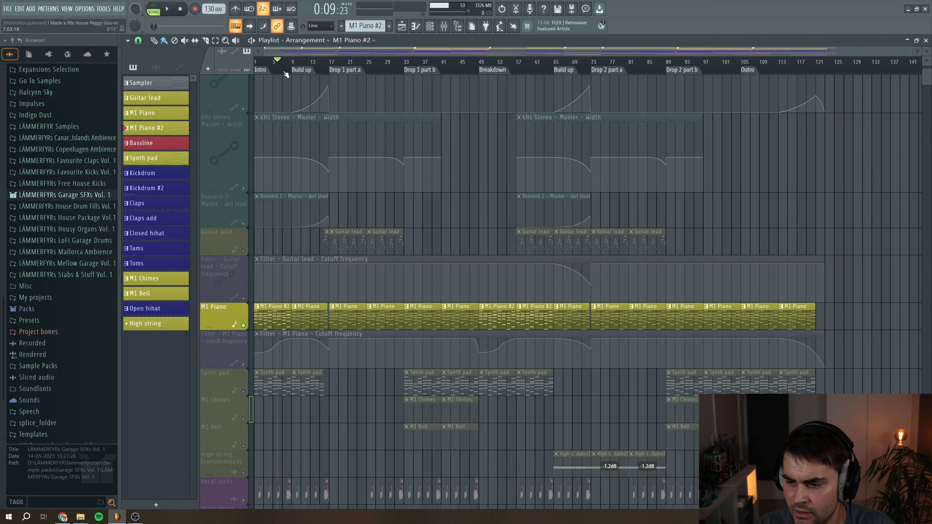
pyautogui.moveTo(271, 69); pyautogui.dragTo(284, 69)
pyautogui.press('space')
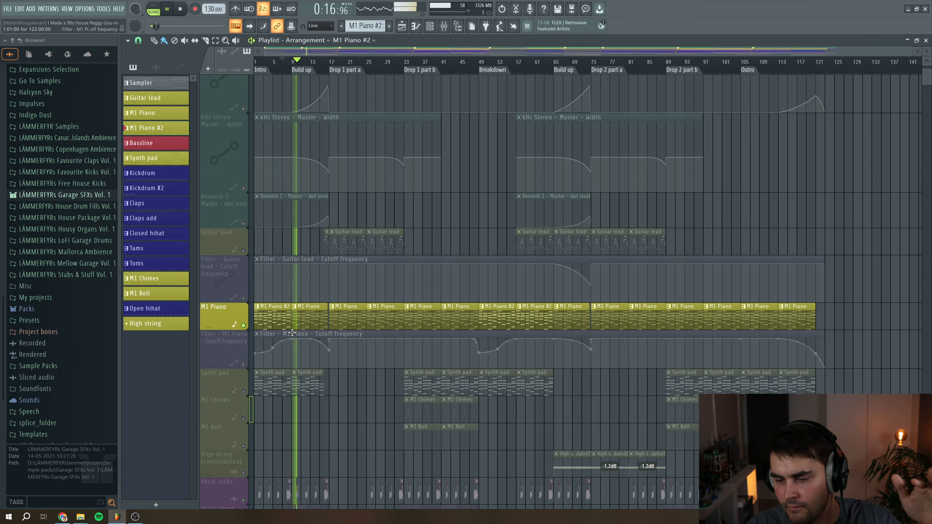
pyautogui.press('space')
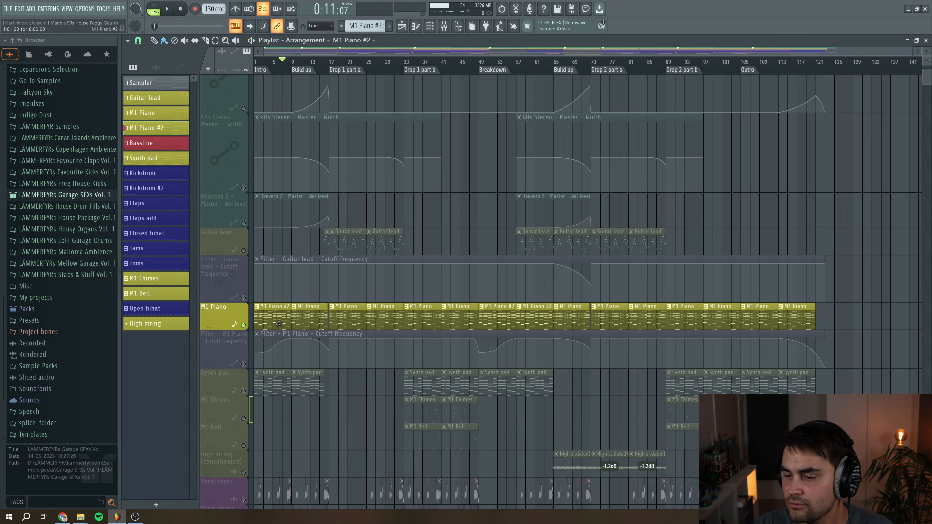
# Solo the Synth pad track and play it from the start of the arrangement
pyautogui.click(485, 60)
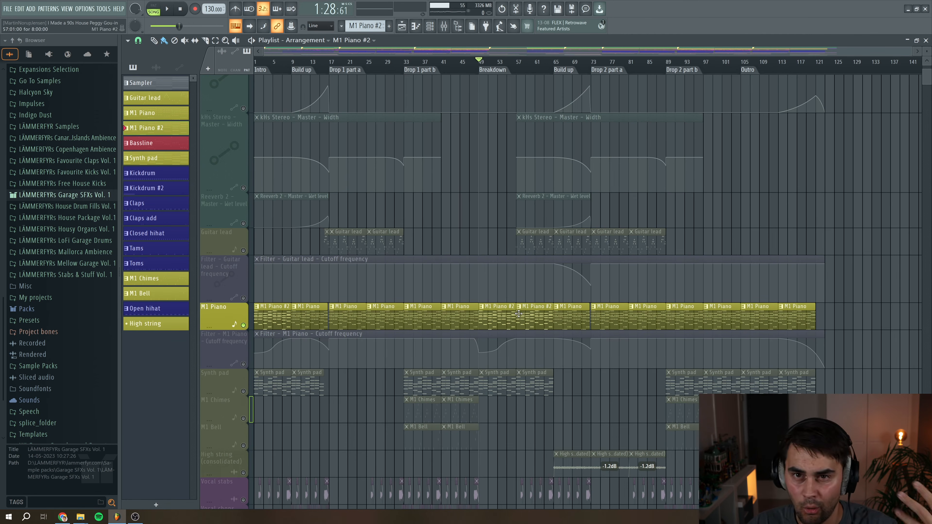
pyautogui.moveTo(911, 51); pyautogui.dragTo(678, 51)
pyautogui.rightClick(244, 391)
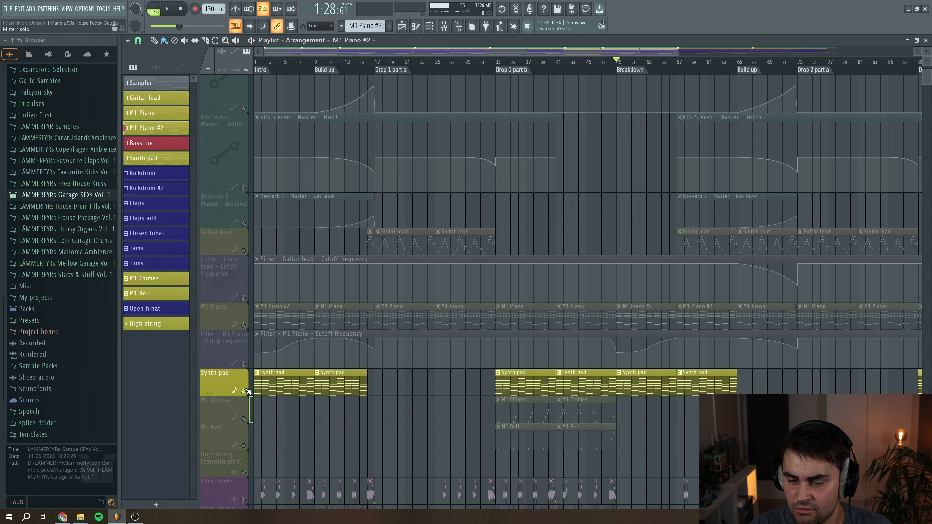
pyautogui.press('space')
pyautogui.click(256, 61)
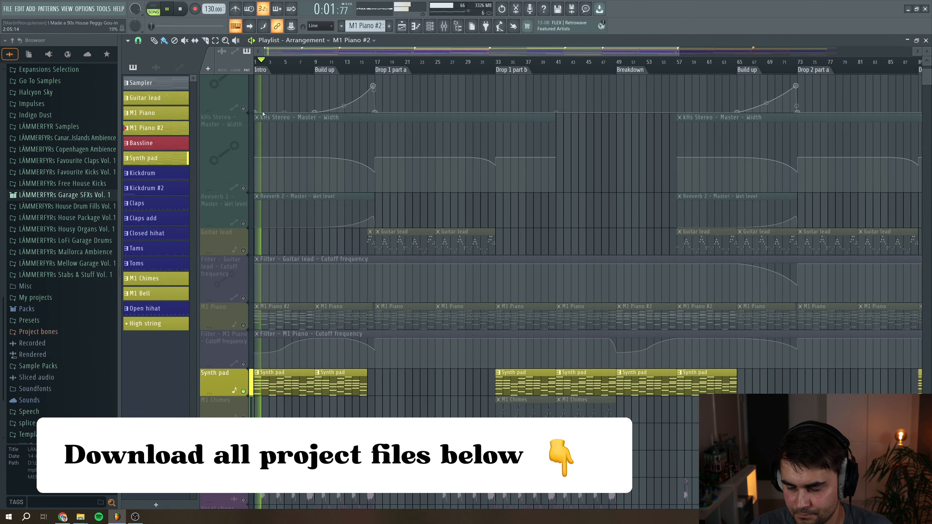
pyautogui.press('space')
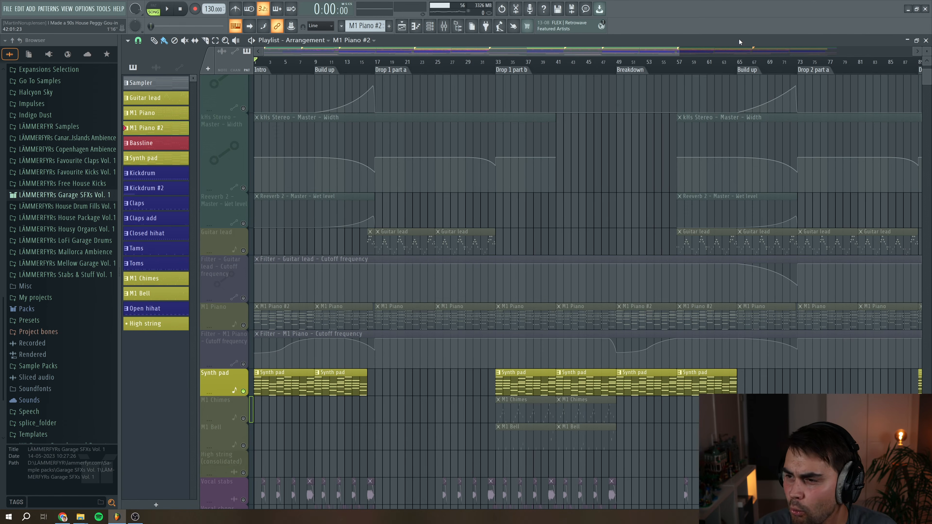
# Unmute the M1 Chimes and M1 Bell tracks alongside Synth pad and play from Drop 1 part b
pyautogui.moveTo(679, 50); pyautogui.dragTo(734, 51)
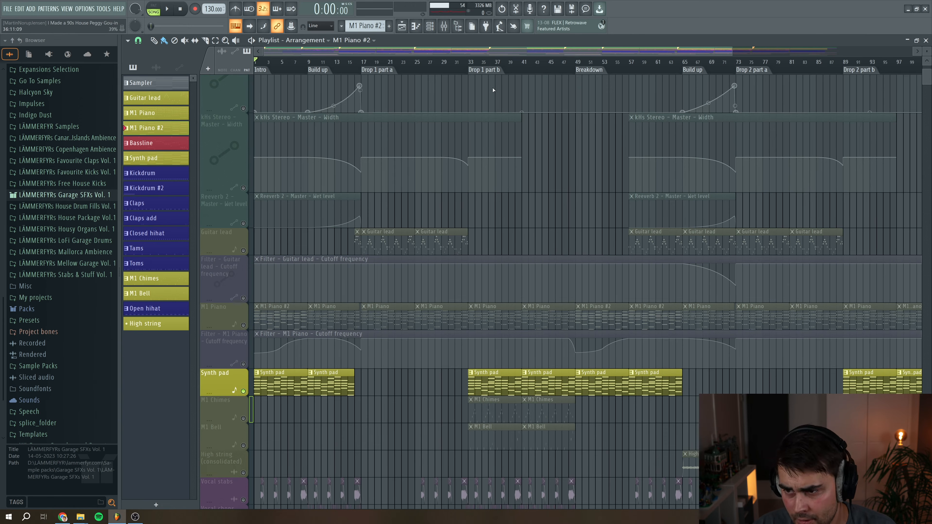
pyautogui.moveTo(495, 52); pyautogui.dragTo(556, 54)
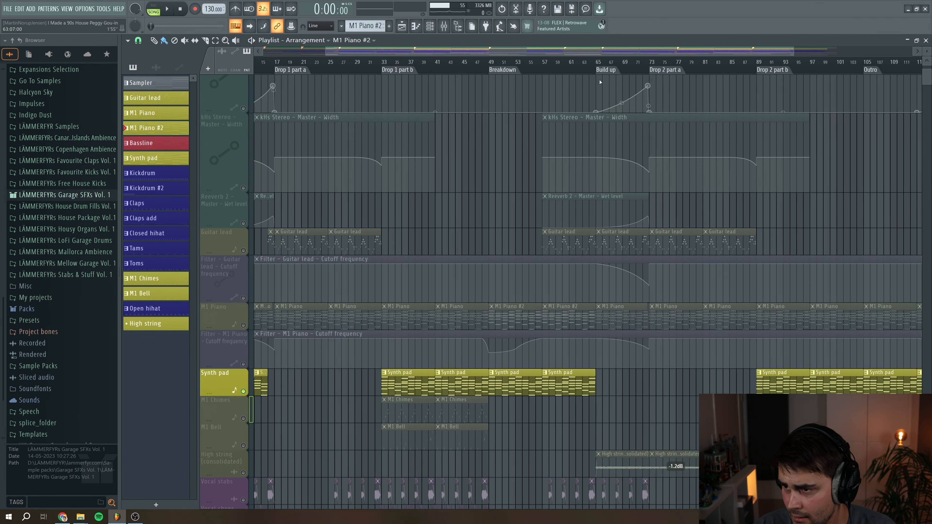
pyautogui.moveTo(648, 54); pyautogui.dragTo(576, 57)
pyautogui.scroll(-2, 475, 256)
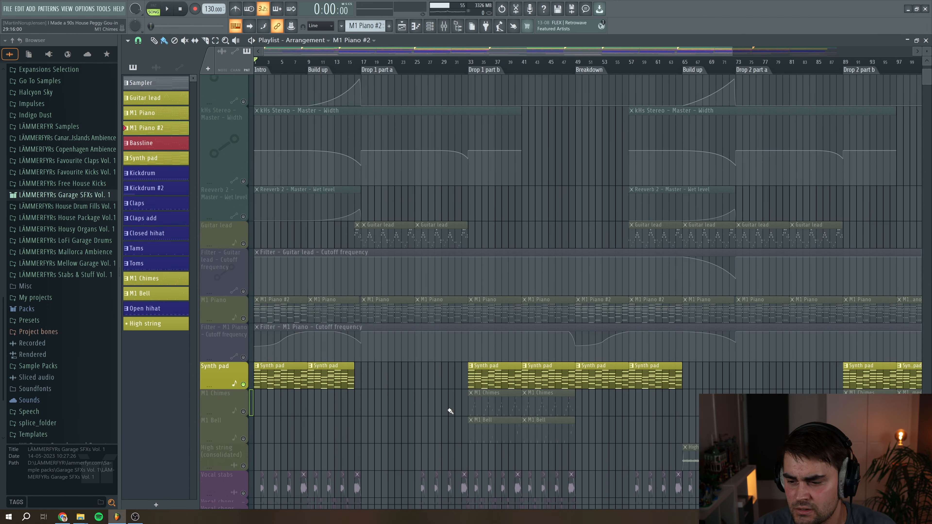
pyautogui.click(243, 363)
pyautogui.click(243, 391)
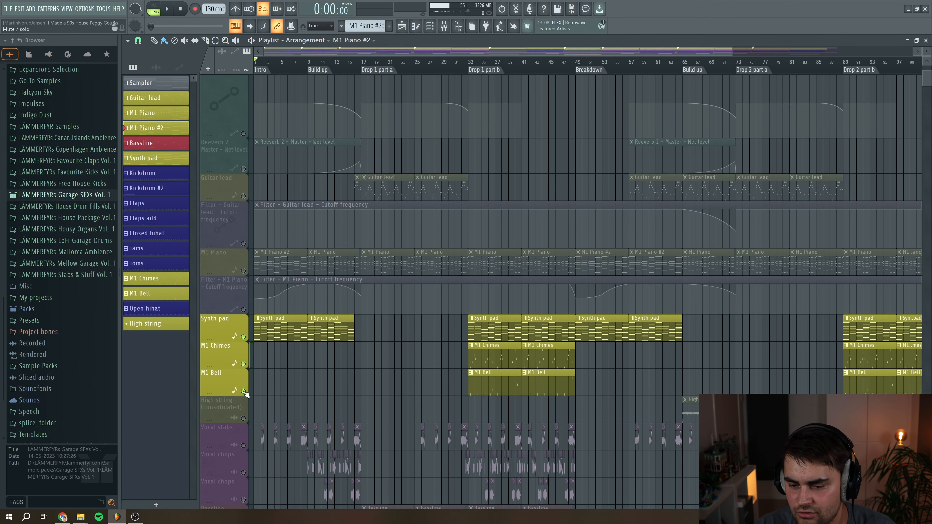
pyautogui.click(475, 68)
pyautogui.press('space')
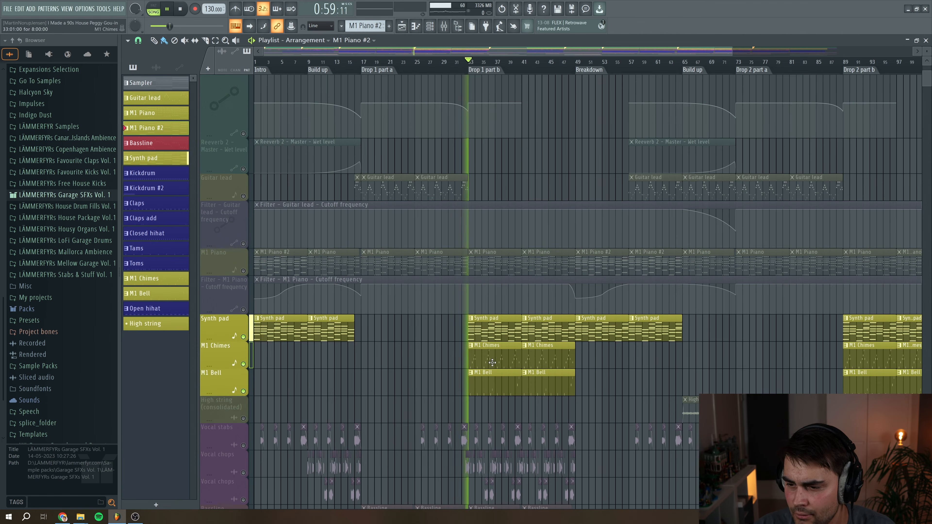
pyautogui.press('space')
# Unmute the Guitar lead and M1 Piano tracks and play the drop with them added
pyautogui.scroll(5, 437, 264)
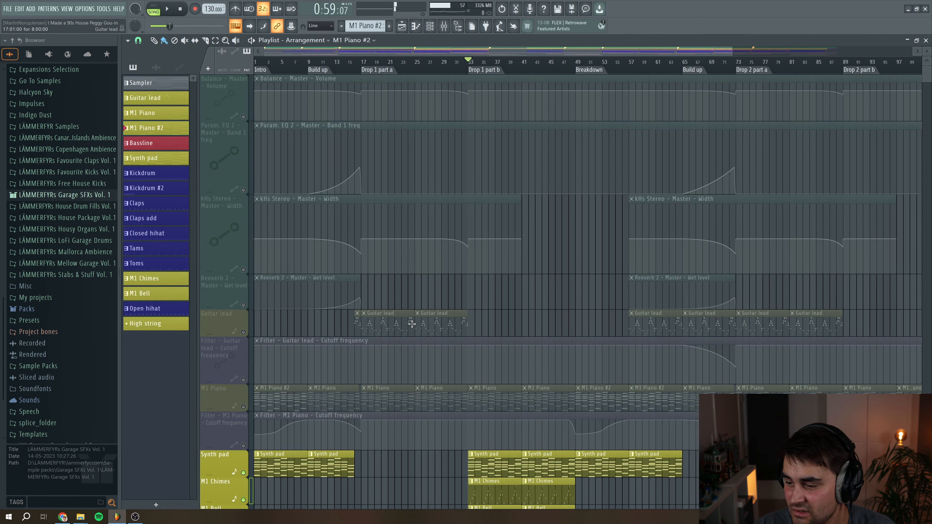
pyautogui.scroll(-1, 411, 323)
pyautogui.click(243, 305)
pyautogui.click(446, 62)
pyautogui.press('space')
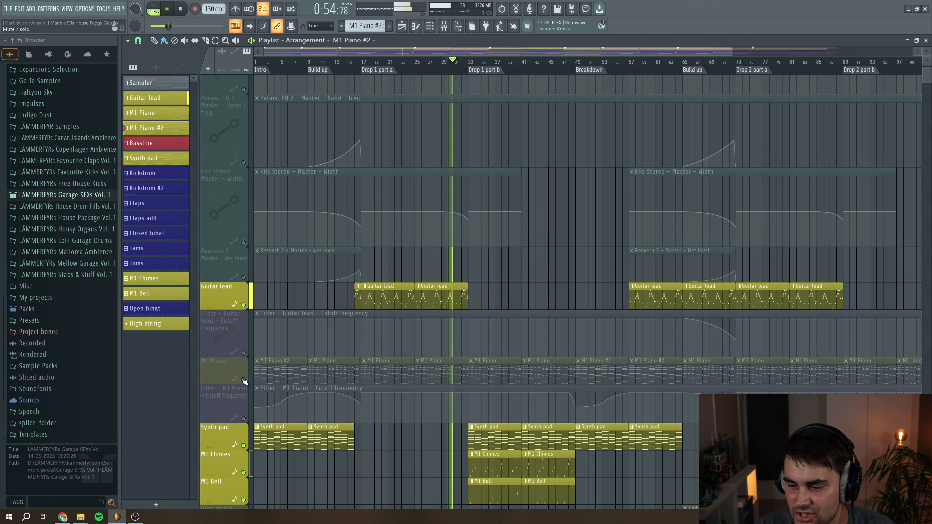
pyautogui.click(243, 380)
pyautogui.scroll(-3, 490, 250)
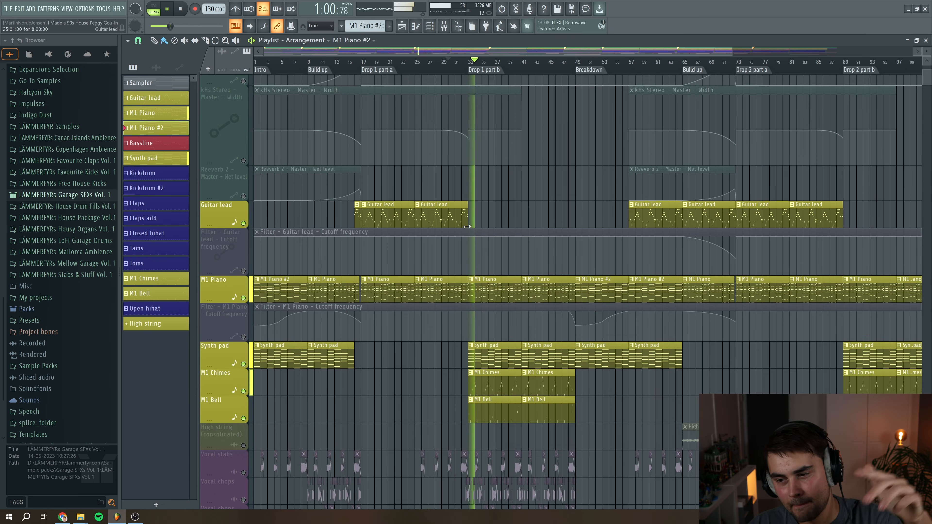
pyautogui.press('space')
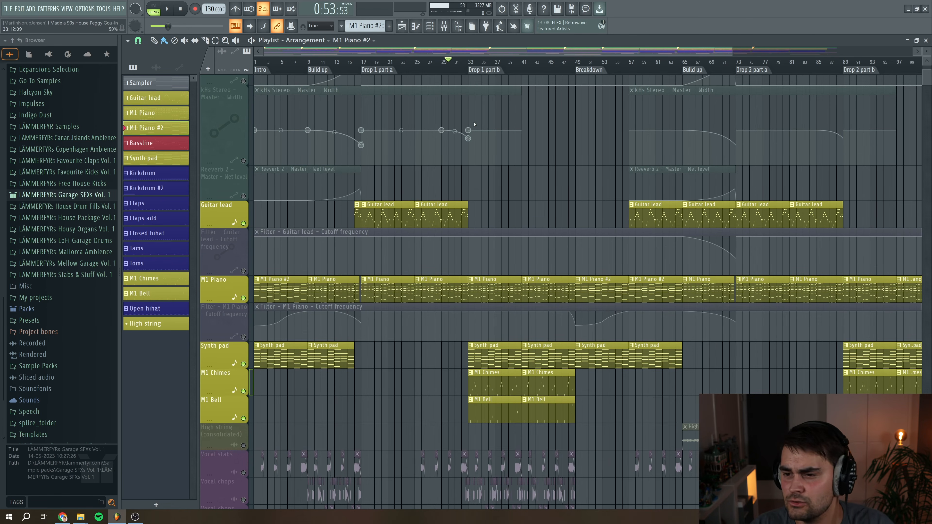
# Unmute the Vocal stabs and both Vocal chops tracks and play from Drop 1 part b
pyautogui.scroll(-1, 460, 79)
pyautogui.scroll(-6, 462, 110)
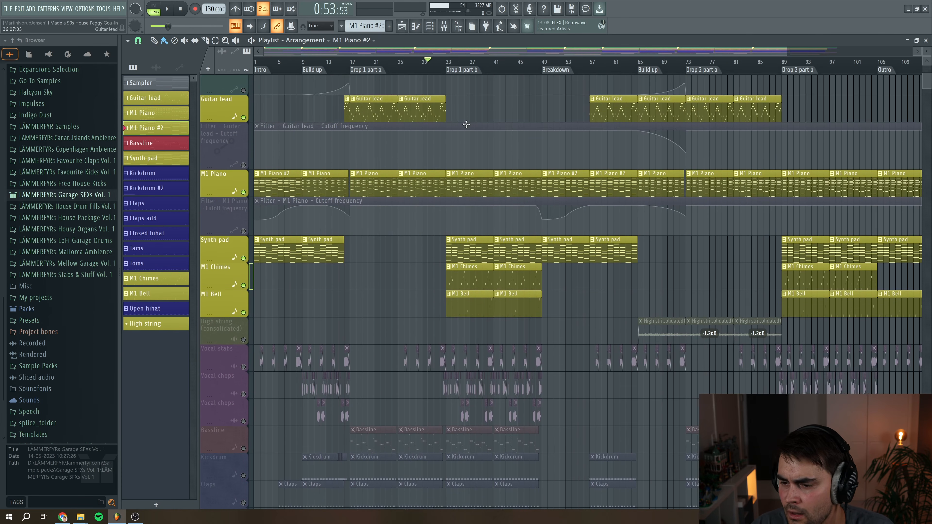
pyautogui.moveTo(784, 52); pyautogui.dragTo(555, 52)
pyautogui.moveTo(548, 51); pyautogui.dragTo(612, 52)
pyautogui.scroll(4, 498, 102)
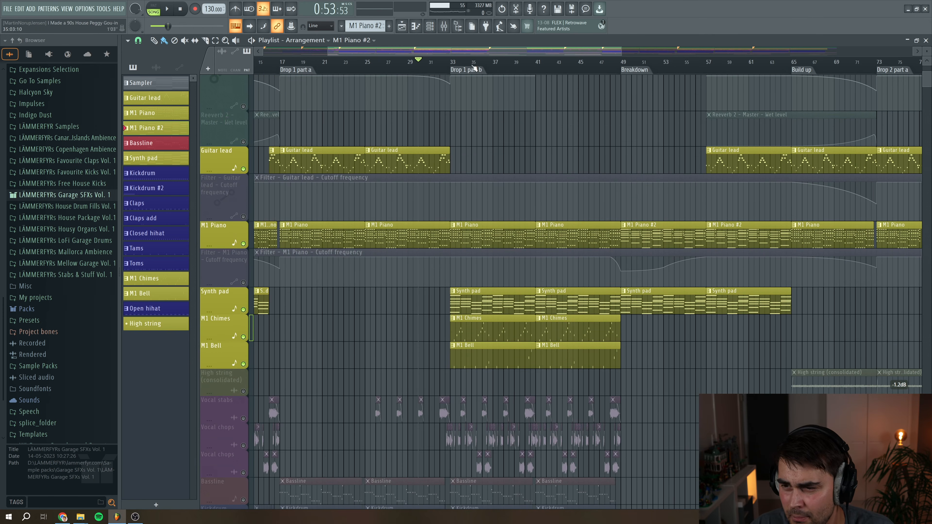
pyautogui.scroll(-4, 445, 156)
pyautogui.click(243, 309)
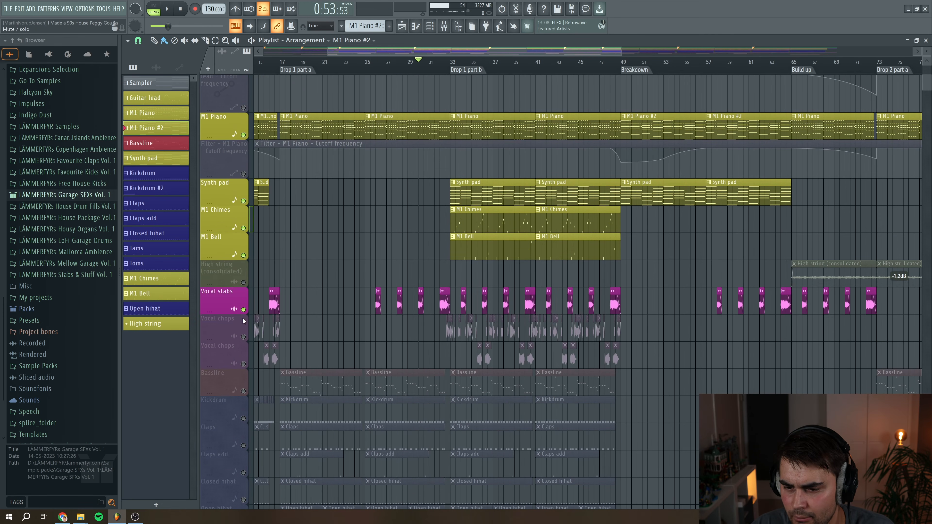
pyautogui.click(243, 336)
pyautogui.click(243, 364)
pyautogui.press('space')
pyautogui.click(442, 66)
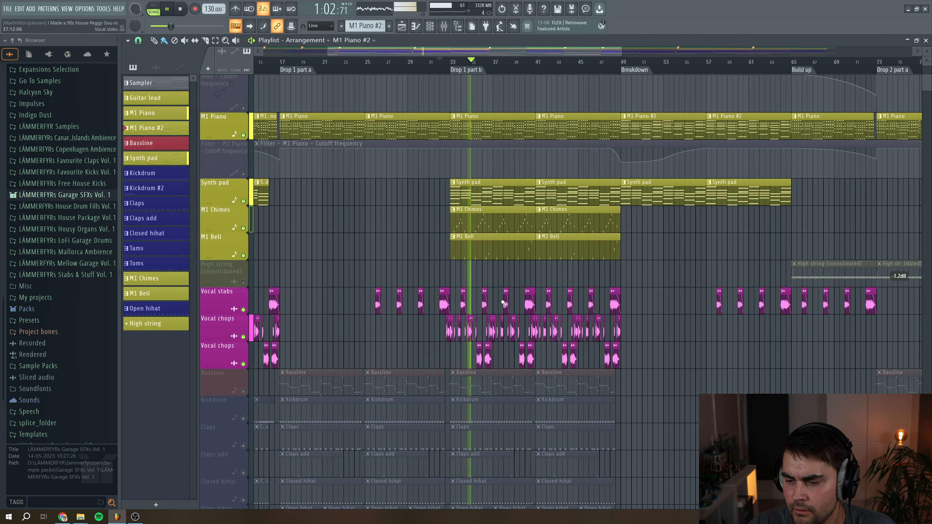
pyautogui.press('space')
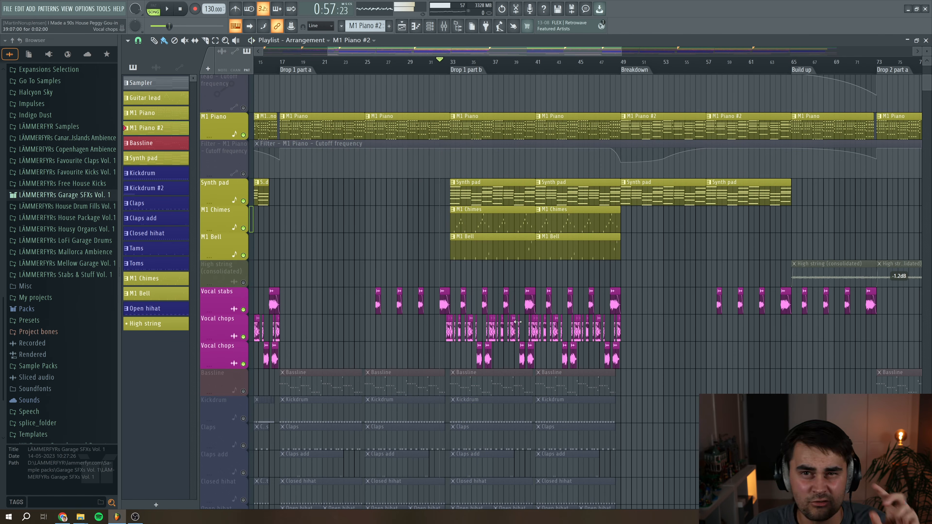
# Scroll through the lower drum, loop and FX tracks of the arrangement to review them
pyautogui.scroll(4, 518, 322)
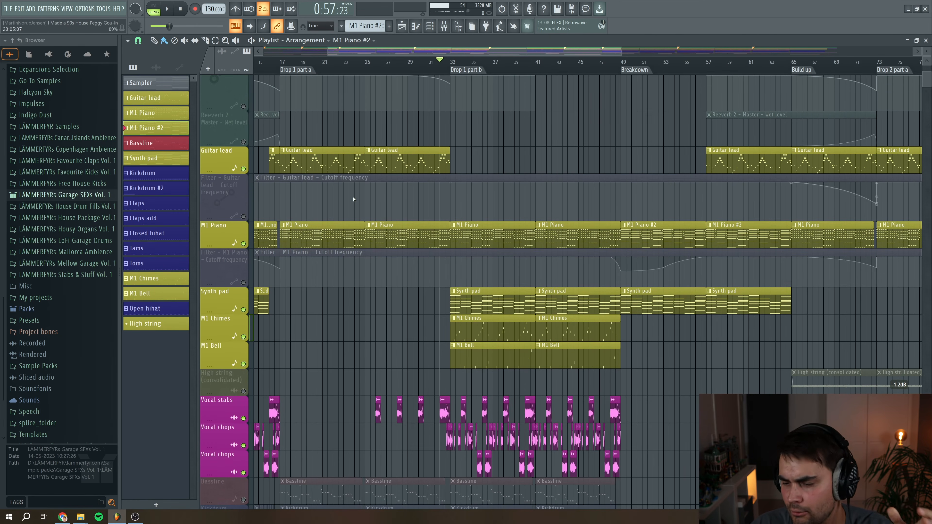
pyautogui.scroll(-1, 353, 199)
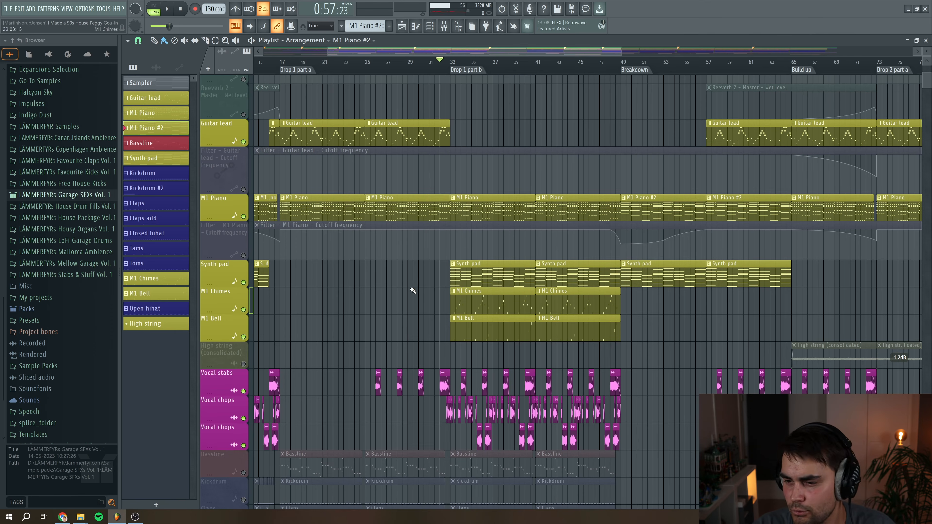
pyautogui.moveTo(456, 56); pyautogui.dragTo(473, 56)
pyautogui.scroll(-4, 551, 290)
pyautogui.scroll(-6, 553, 291)
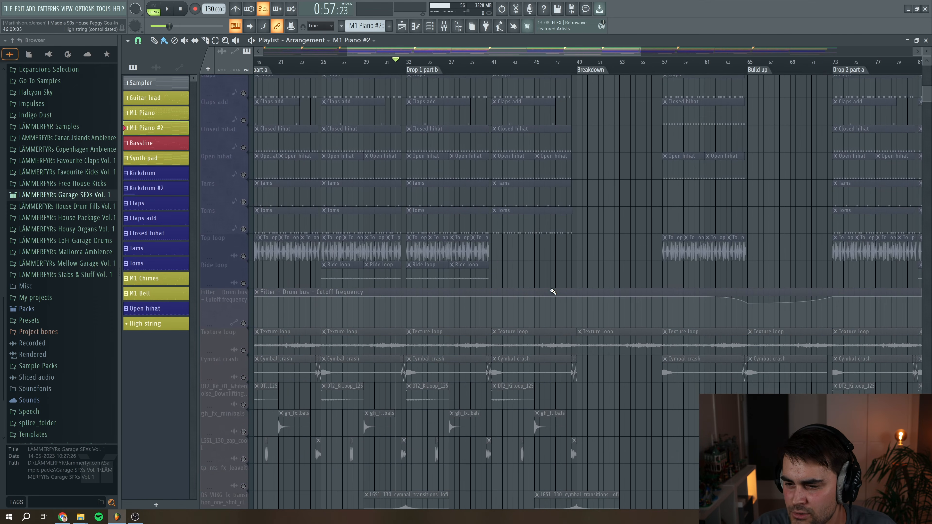
pyautogui.scroll(2, 552, 292)
pyautogui.scroll(-2, 546, 323)
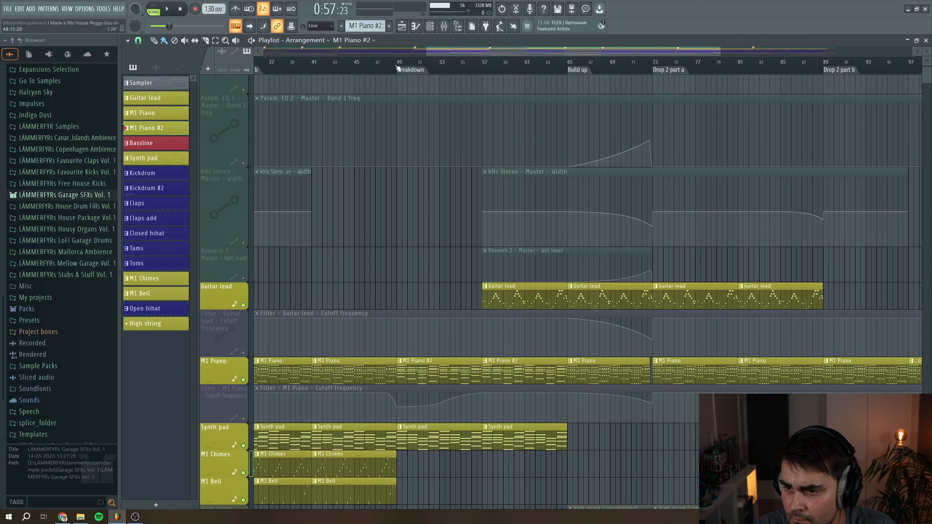
# Unmute the Filter – M1 Piano – Cutoff frequency automation lane and play the breakdown
pyautogui.click(380, 62)
pyautogui.scroll(-4, 329, 250)
pyautogui.click(244, 309)
pyautogui.press('space')
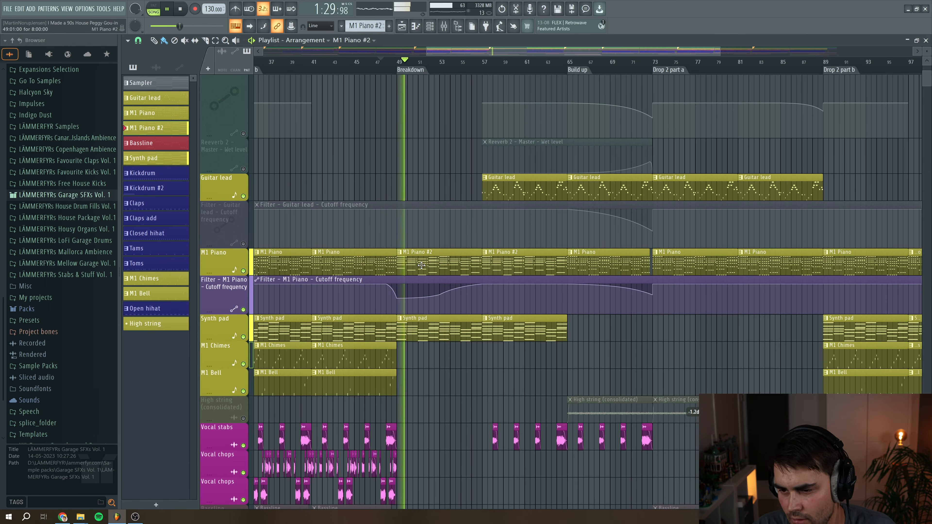
pyautogui.press('space')
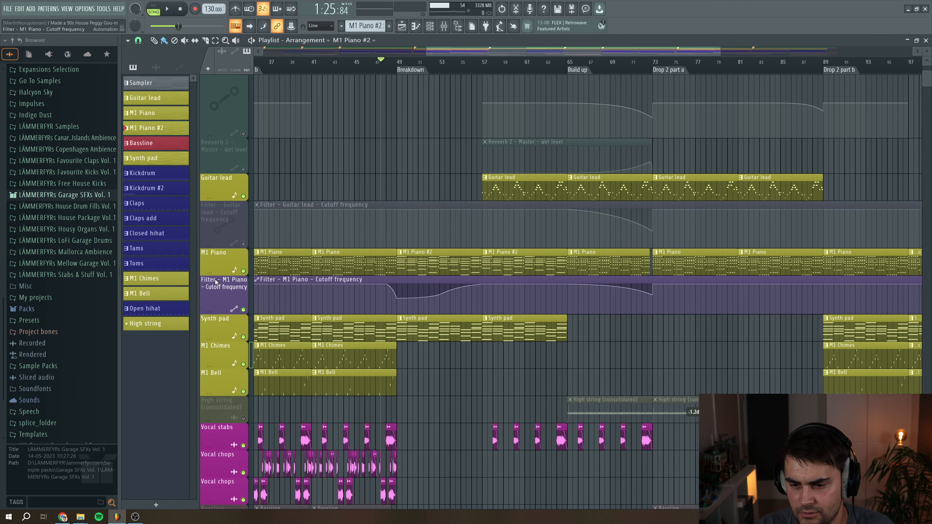
pyautogui.press('space')
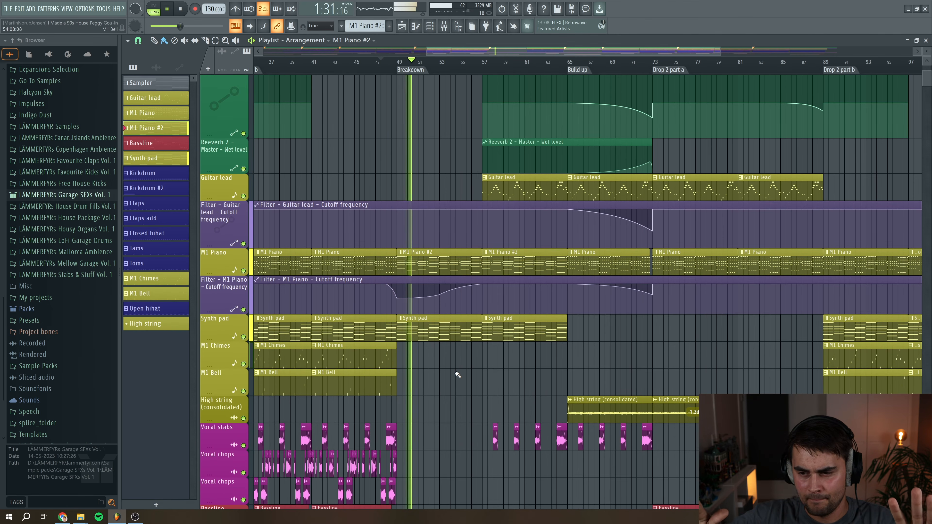
pyautogui.press('space')
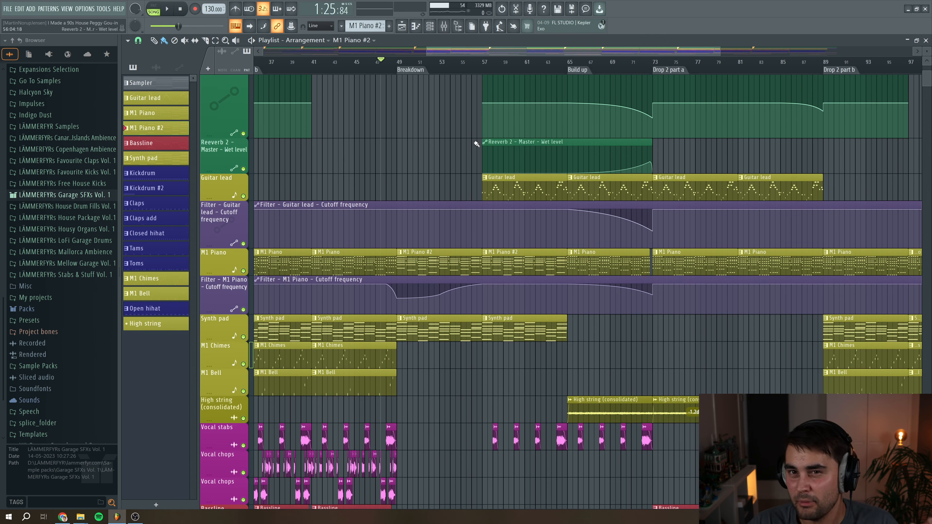
# Play from bar 57 into the second build-up with the reverb and filter automations active
pyautogui.moveTo(466, 63); pyautogui.dragTo(477, 69)
pyautogui.press('space')
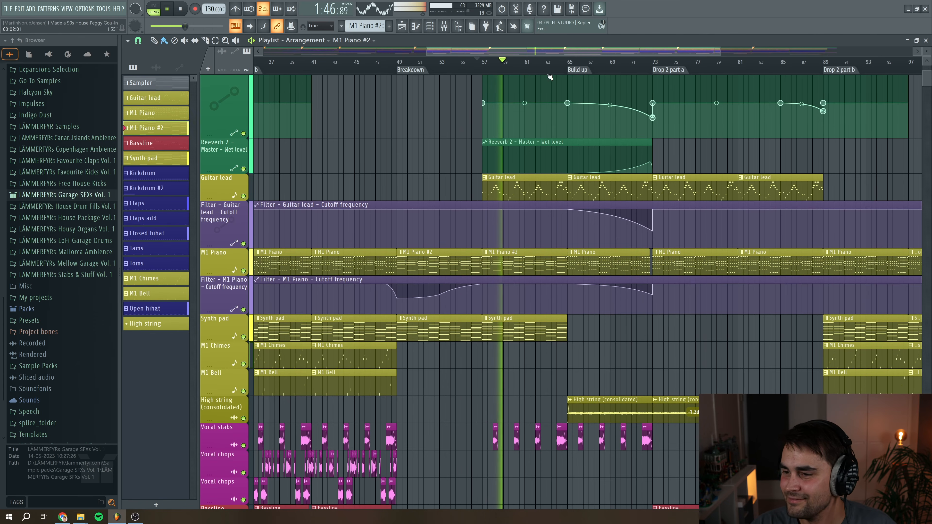
pyautogui.click(569, 69)
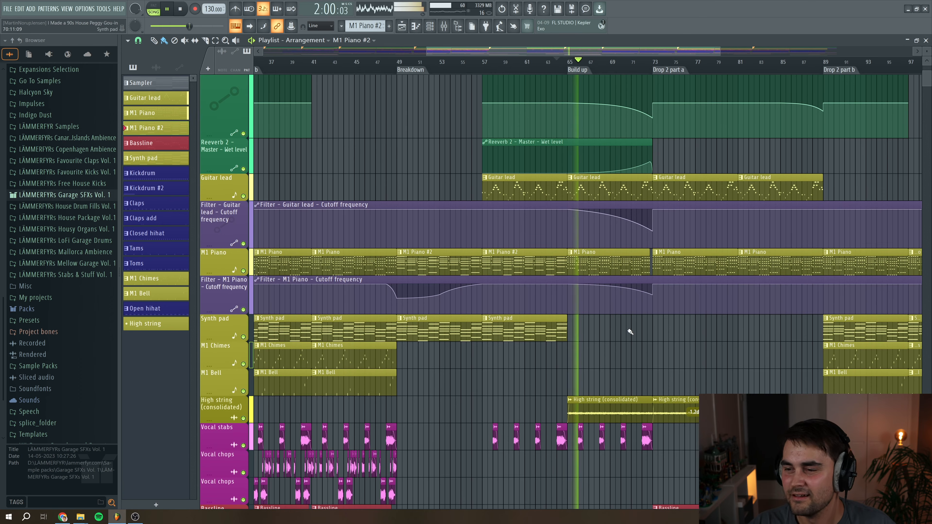
pyautogui.press('space')
# Play the second build-up and toggle the High string (consolidated) track off and back on to compare
pyautogui.moveTo(493, 51); pyautogui.dragTo(562, 49)
pyautogui.moveTo(548, 104)
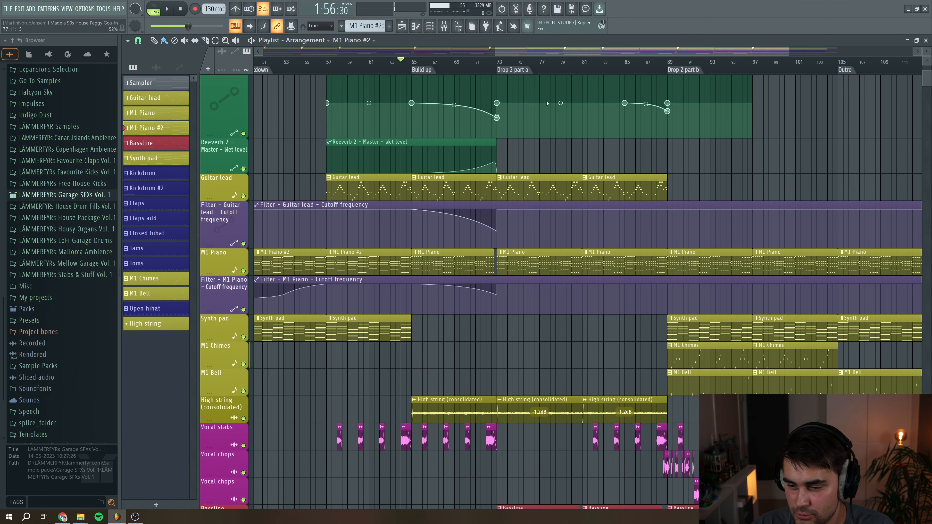
pyautogui.moveTo(789, 53); pyautogui.dragTo(673, 50)
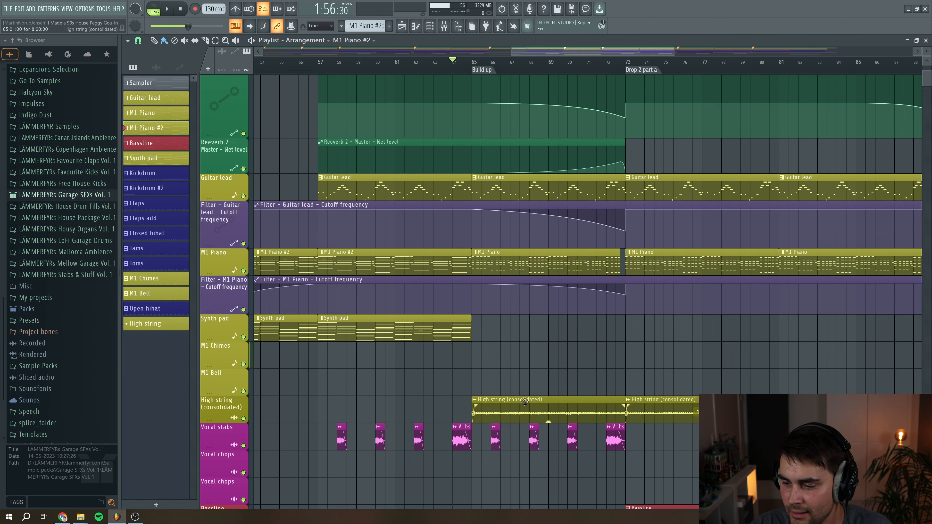
pyautogui.press('space')
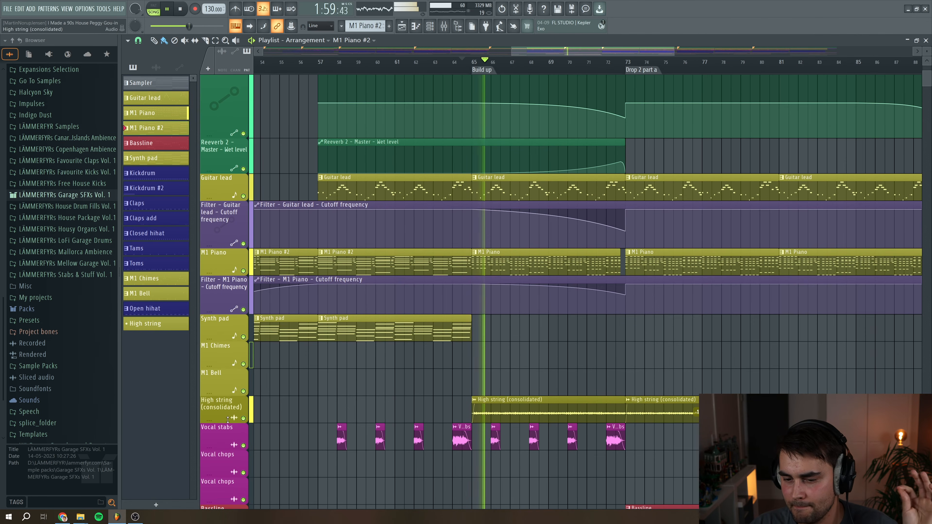
pyautogui.click(243, 418)
pyautogui.click(243, 418)
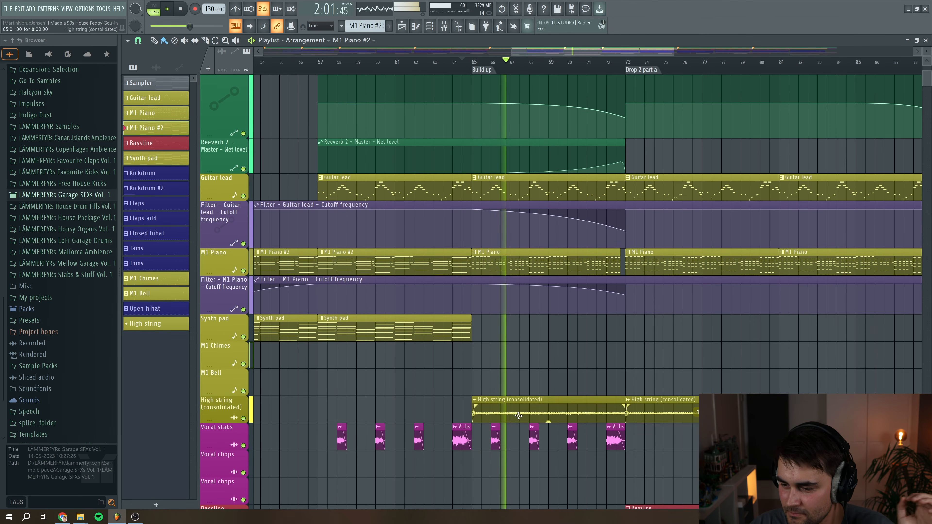
# Open the High string (consolidated) clip's properties, undo the last channel volume tweak, and close the window
pyautogui.doubleClick(518, 415)
pyautogui.hotkey('ctrl', 'z')
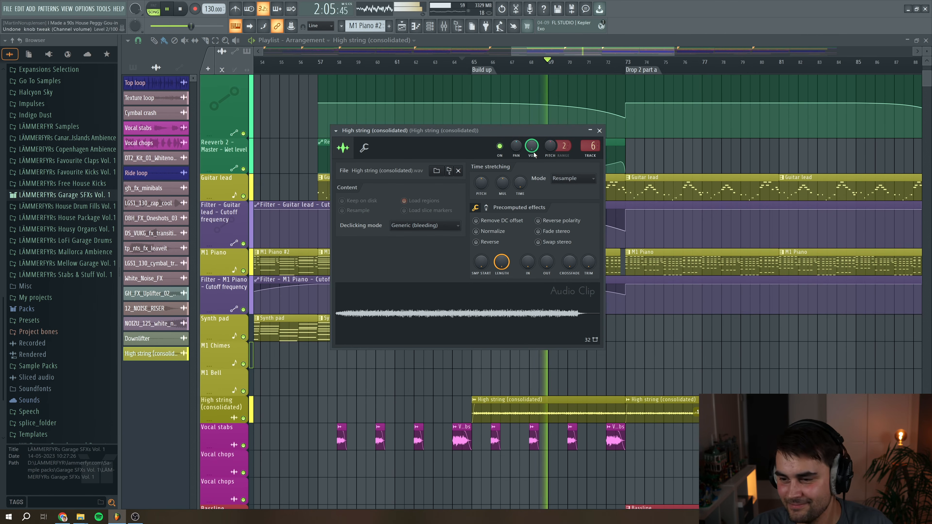
pyautogui.click(599, 130)
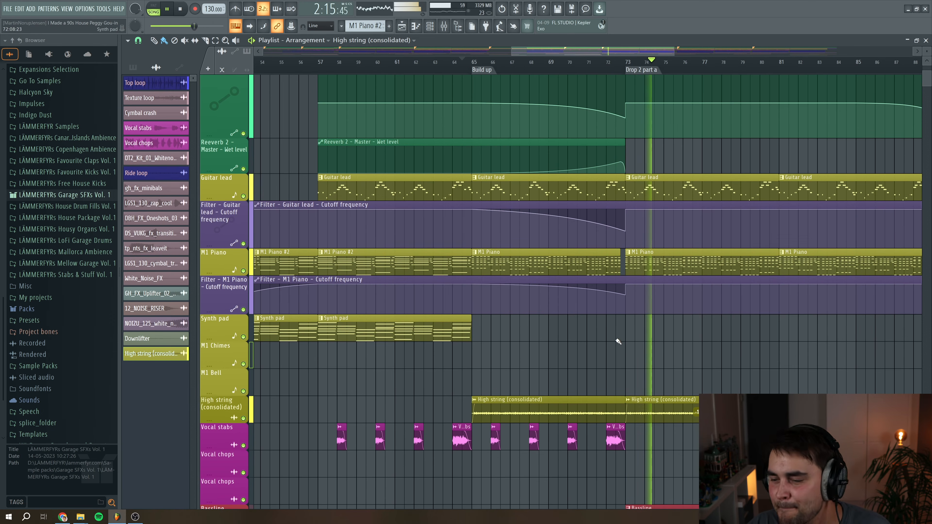
# Play the second build-up and reopen the High string (consolidated) clip's properties to check them
pyautogui.press('space')
pyautogui.moveTo(674, 51); pyautogui.dragTo(686, 51)
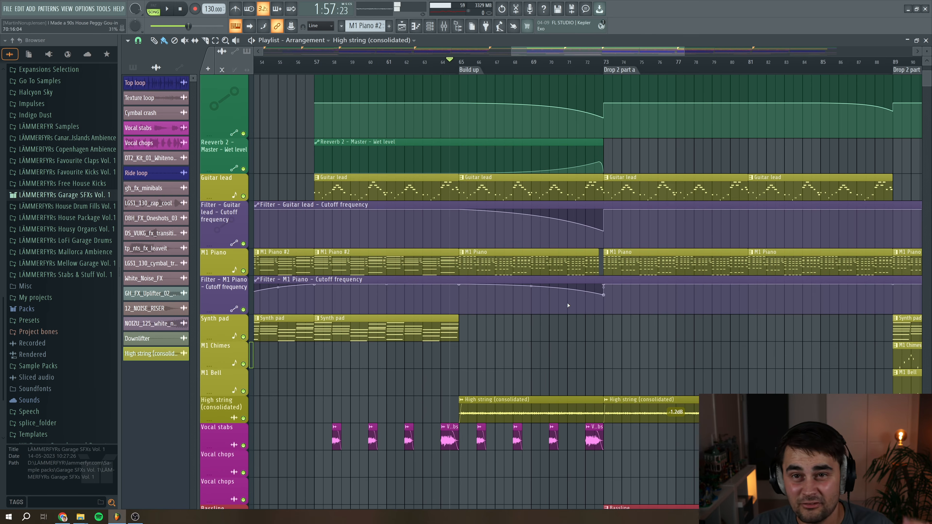
pyautogui.doubleClick(530, 413)
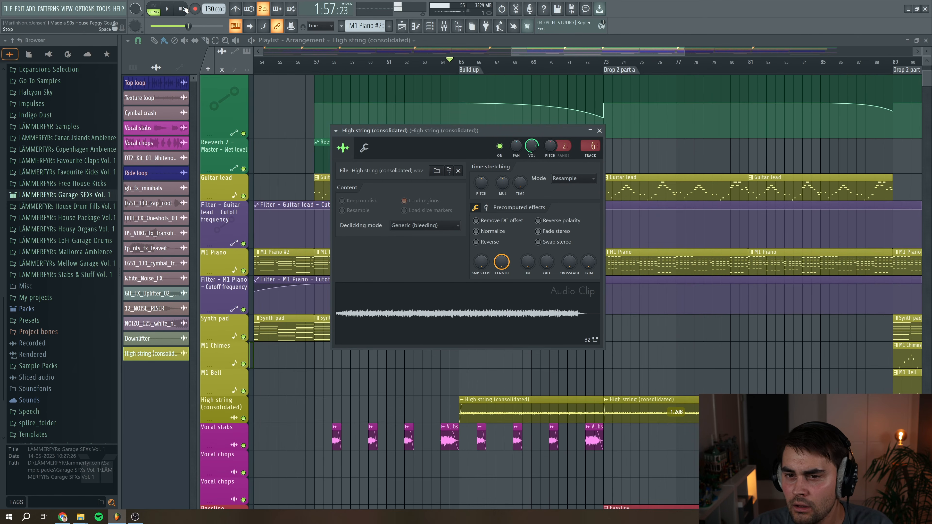
pyautogui.click(462, 65)
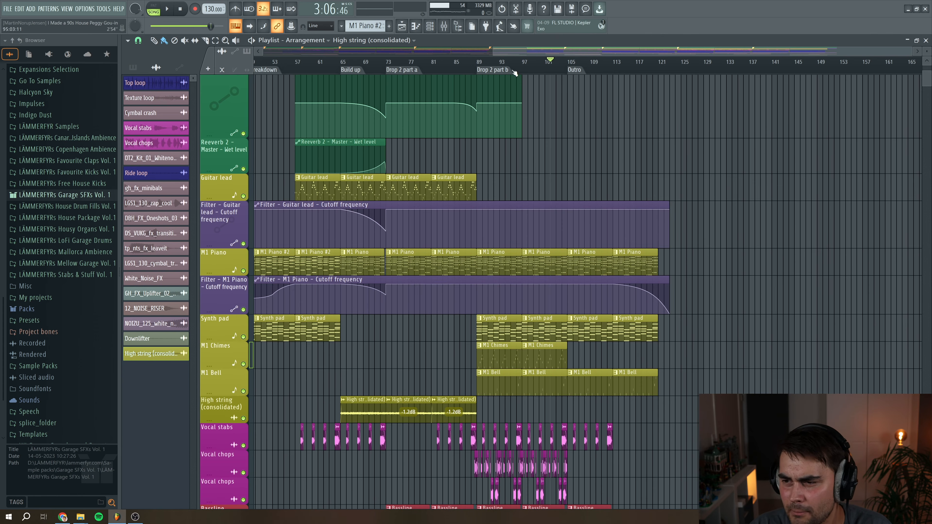
# Play the outro from the Outro marker at bar 105, scrolling through the instrument, vocal and drum tracks
pyautogui.click(569, 66)
pyautogui.scroll(-4, 624, 322)
pyautogui.press('space')
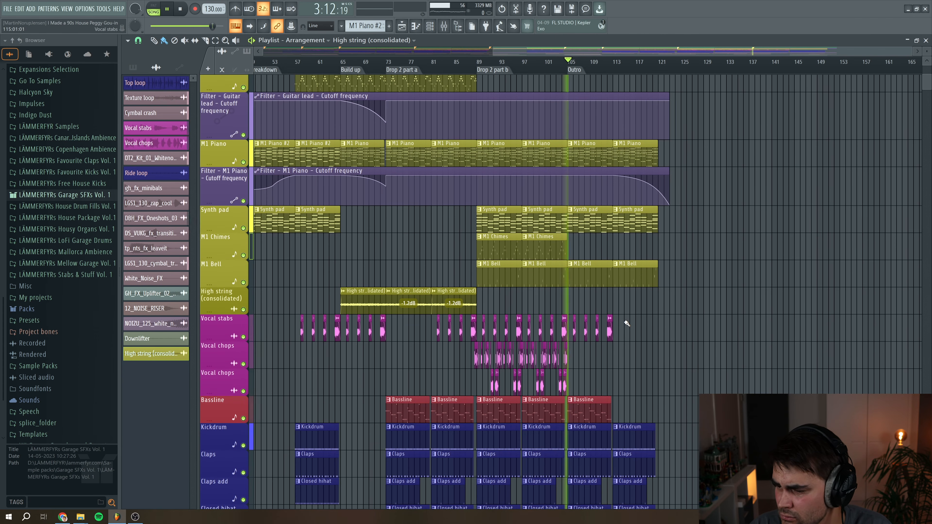
pyautogui.press('space')
pyautogui.scroll(4, 627, 325)
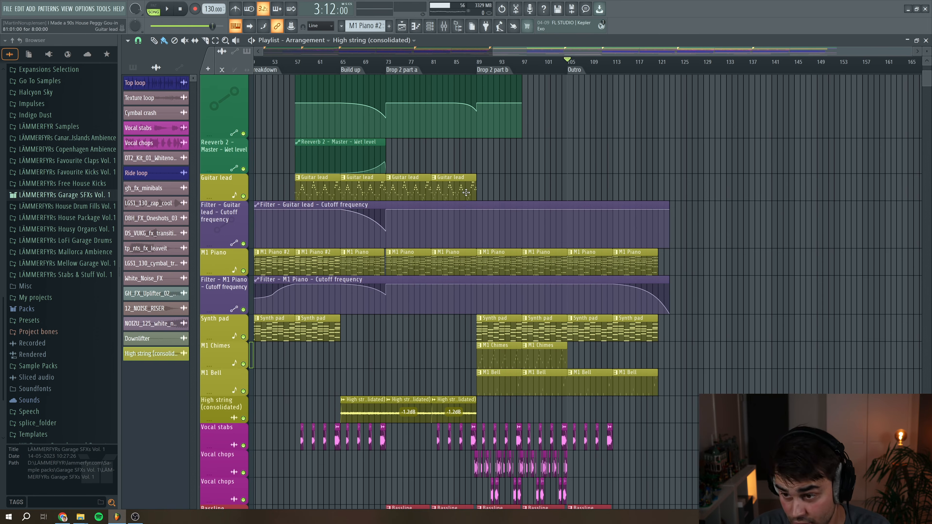
pyautogui.scroll(-8, 550, 235)
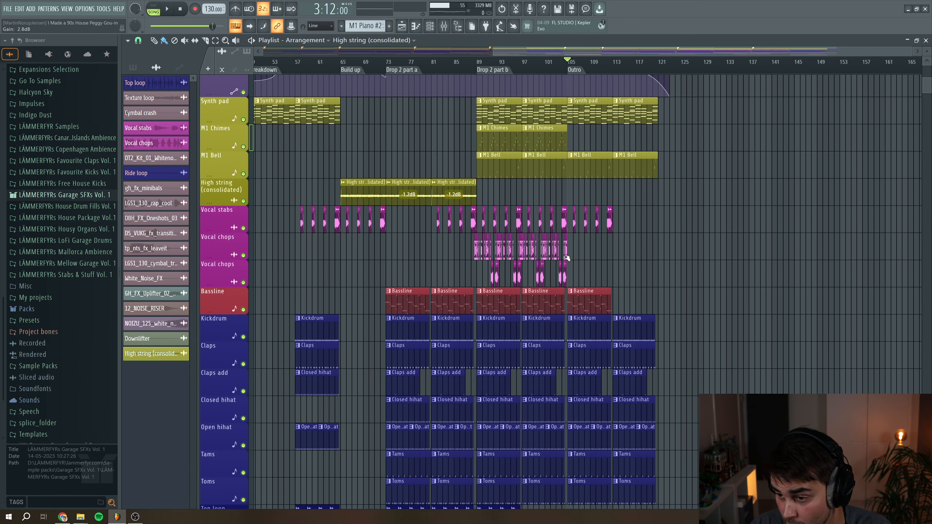
pyautogui.scroll(-7, 574, 294)
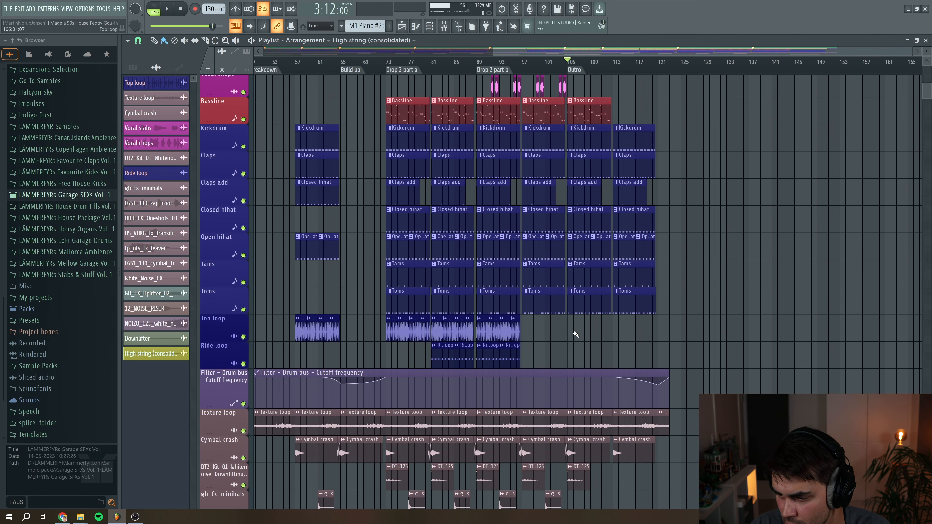
pyautogui.scroll(-4, 576, 334)
pyautogui.scroll(5, 591, 330)
pyautogui.press('space')
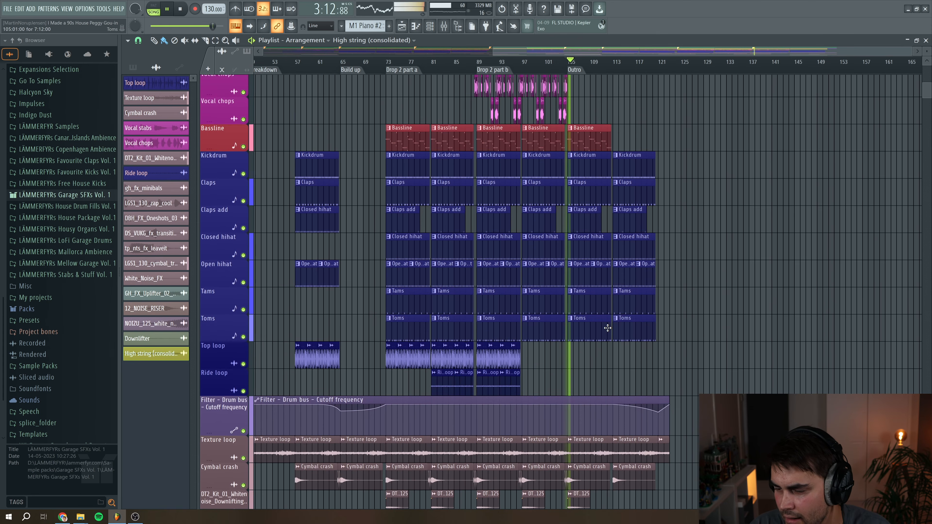
pyautogui.scroll(12, 608, 328)
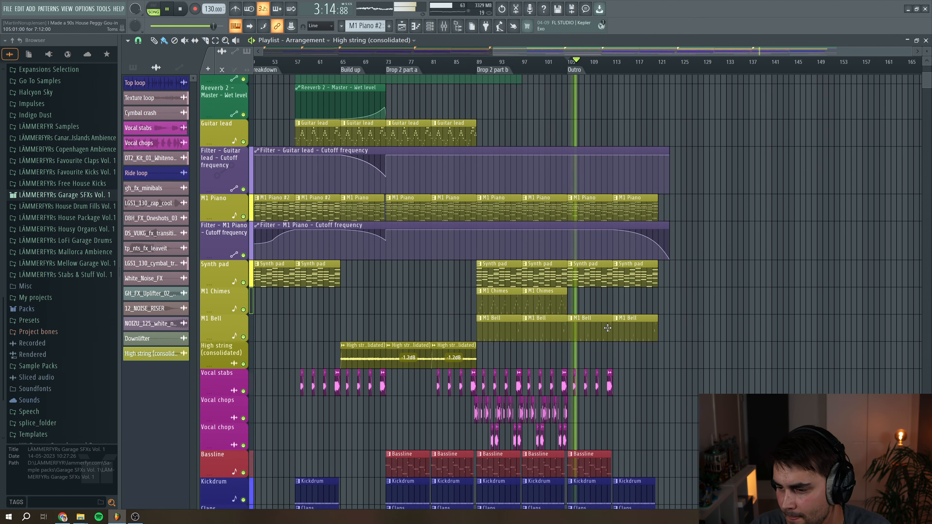
pyautogui.press('space')
# Play the end of the outro from about bar 111, reviewing the drum and FX tracks as it fades
pyautogui.moveTo(615, 70); pyautogui.dragTo(611, 72)
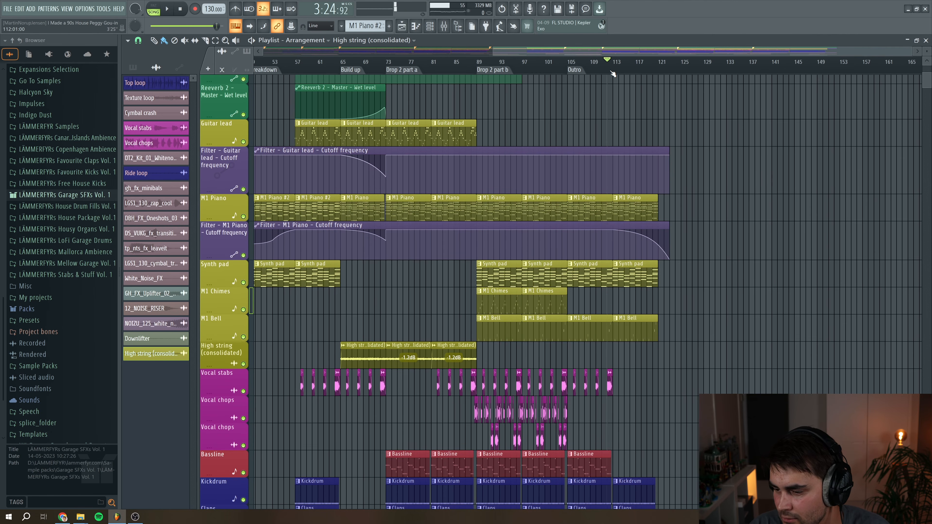
pyautogui.scroll(-4, 573, 338)
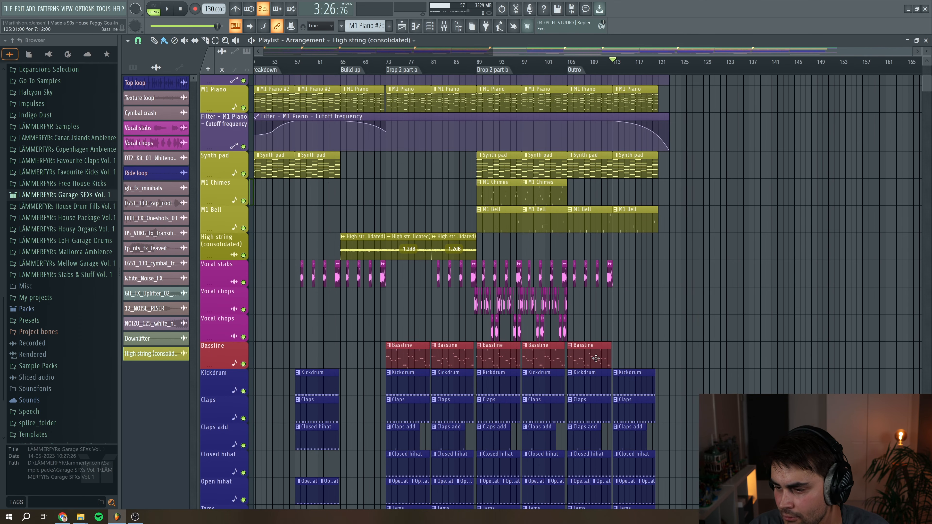
pyautogui.scroll(-3, 596, 358)
pyautogui.press('space')
pyautogui.scroll(-6, 664, 367)
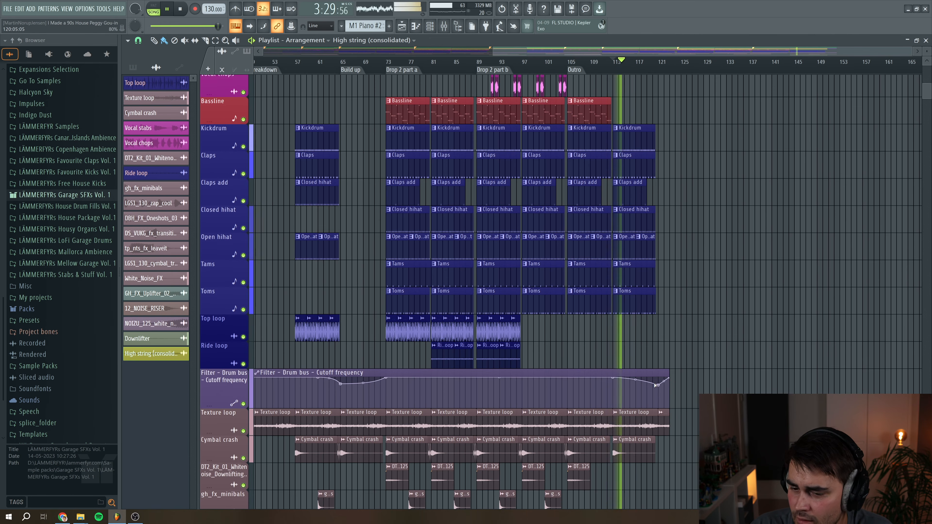
pyautogui.moveTo(912, 52); pyautogui.dragTo(866, 53)
pyautogui.press('space')
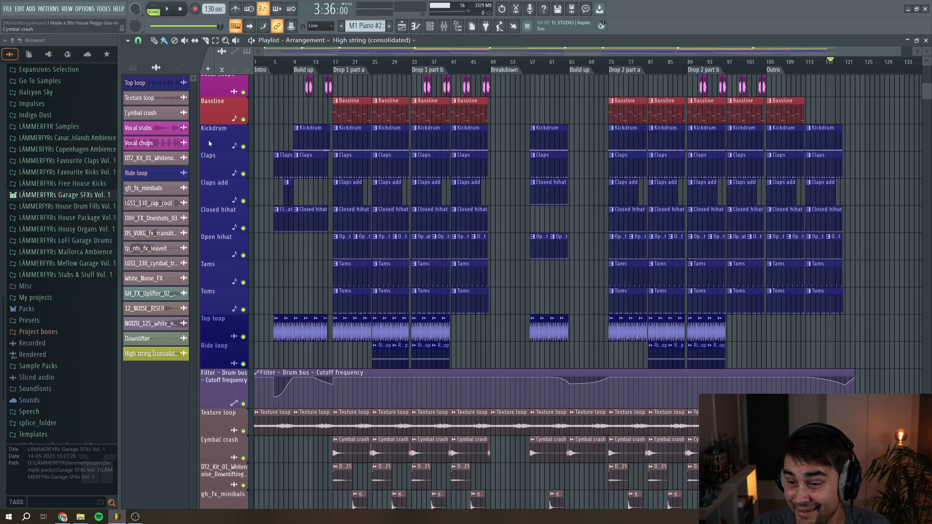
# Open the SoftLimit plugin on the master mixer track, play the track through it, and close it
pyautogui.scroll(3, 476, 300)
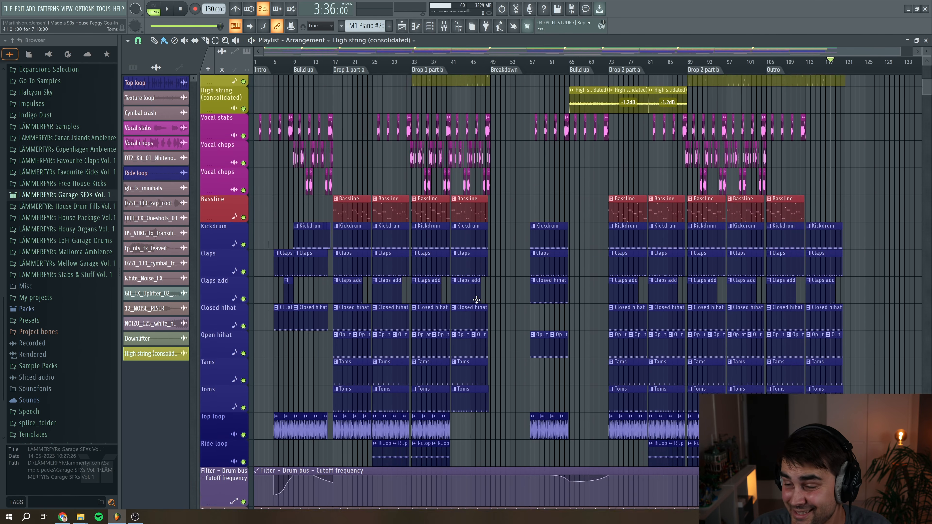
pyautogui.scroll(8, 476, 299)
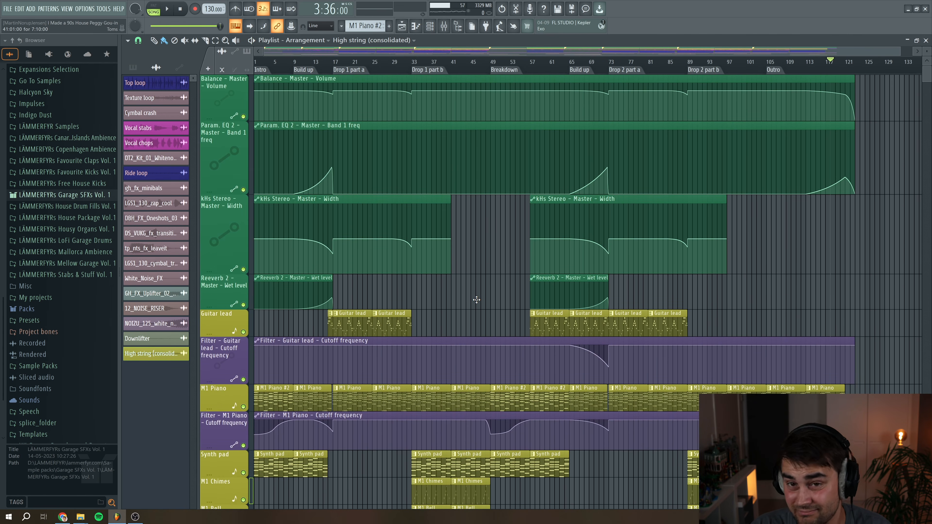
pyautogui.scroll(-7, 457, 246)
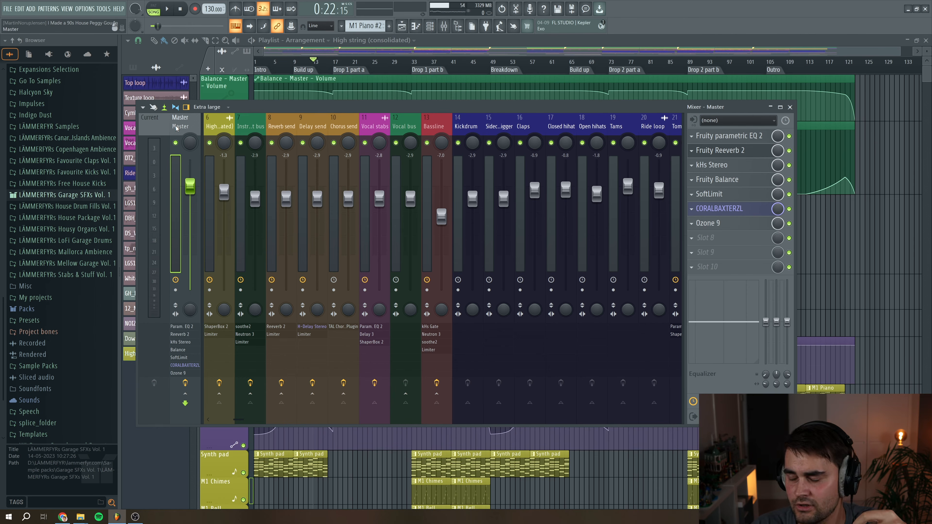
pyautogui.click(742, 195)
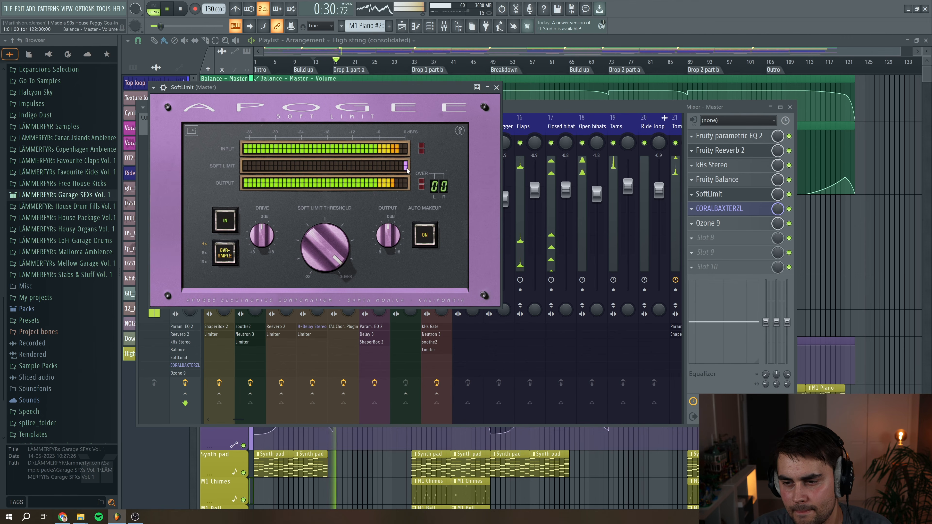
pyautogui.press('space')
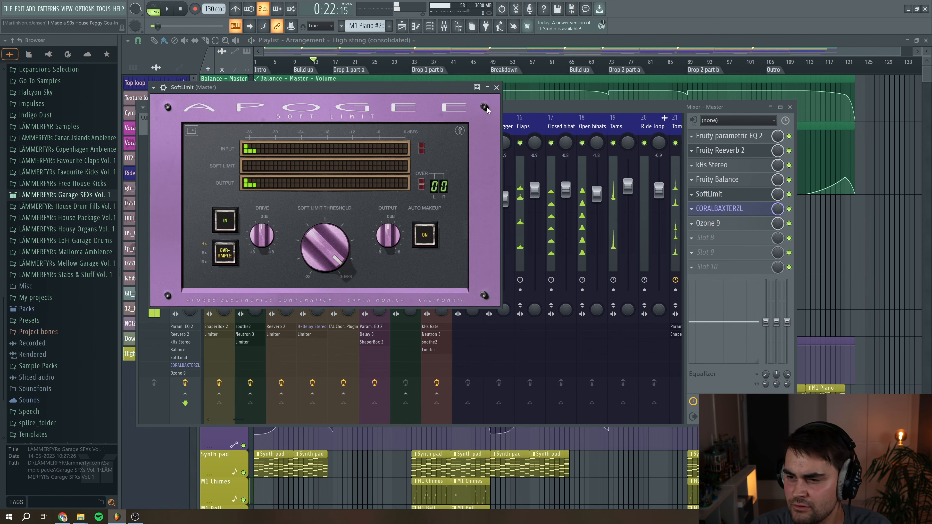
pyautogui.click(497, 87)
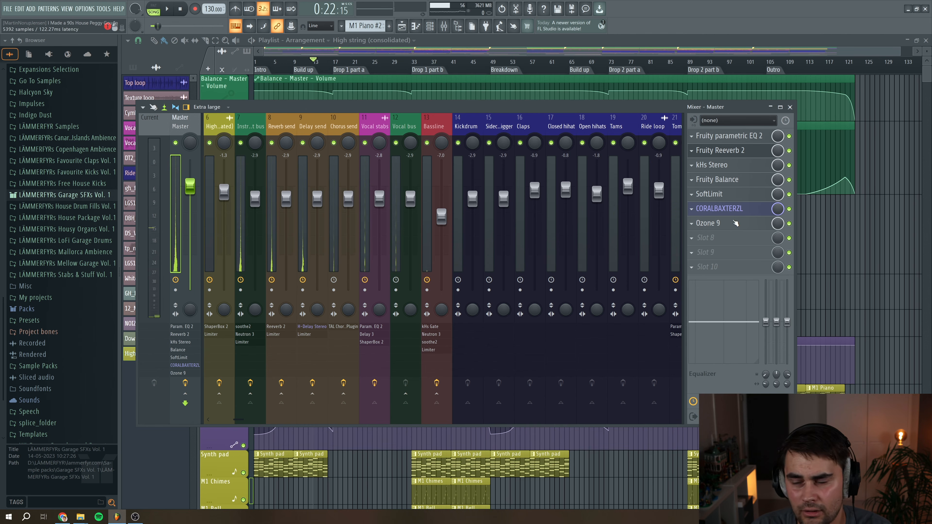
# Open the CORALBAXTERZL plugin on the master track, reposition its window to inspect it, and close it
pyautogui.click(730, 210)
pyautogui.moveTo(282, 93); pyautogui.dragTo(448, 196)
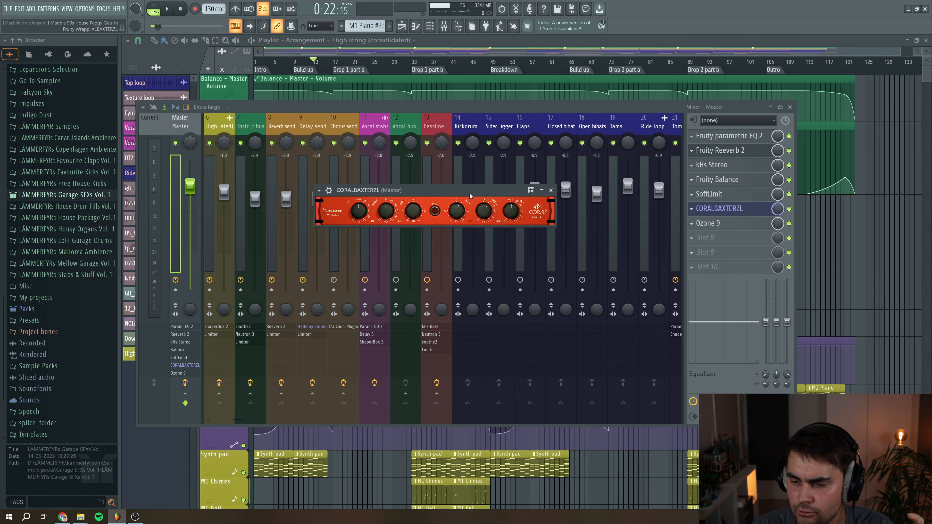
pyautogui.moveTo(470, 192); pyautogui.dragTo(472, 193)
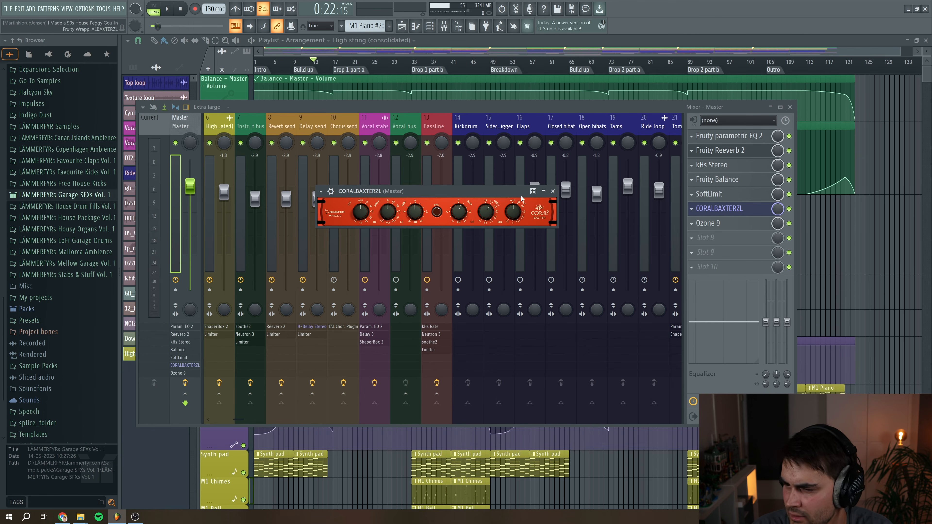
pyautogui.click(552, 192)
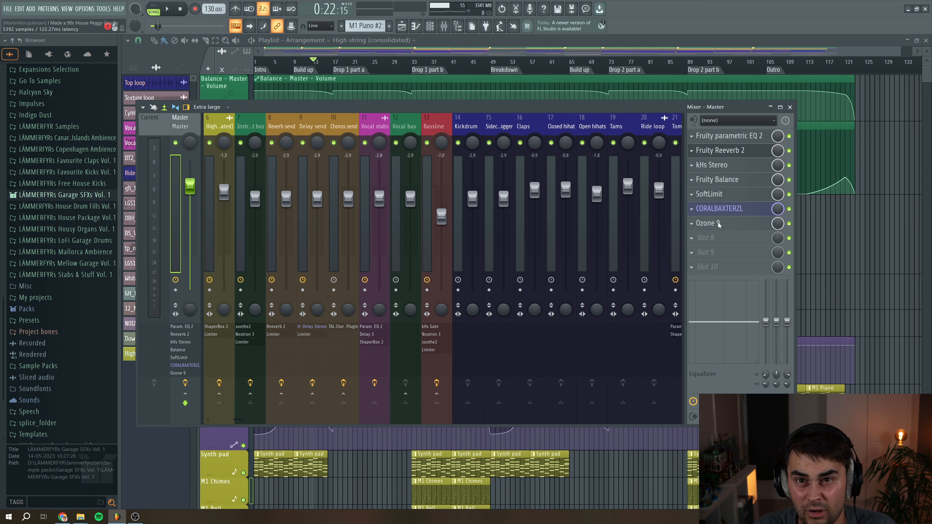
# Open Ozone 9 on the master and inspect its EQ, imager and maximizer modules during playback, then close it
pyautogui.click(708, 223)
pyautogui.moveTo(382, 147); pyautogui.dragTo(384, 118)
pyautogui.click(306, 147)
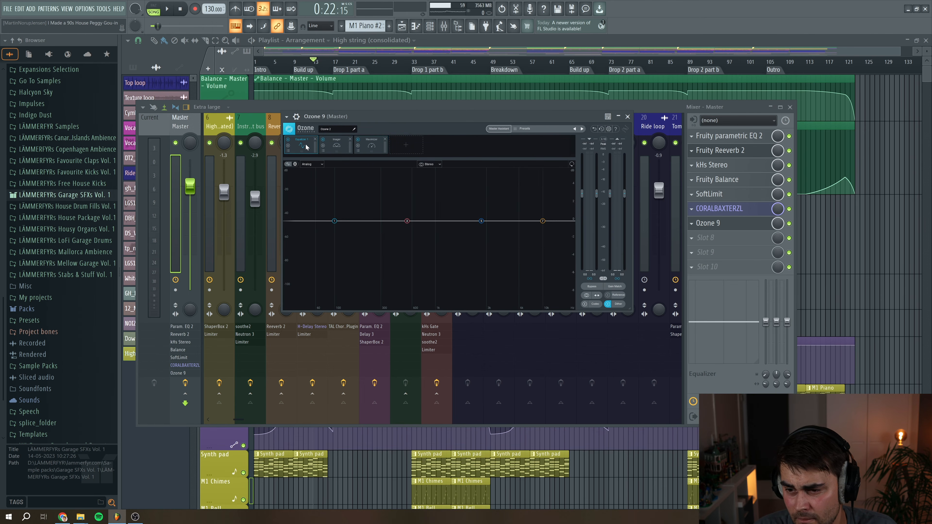
pyautogui.click(335, 149)
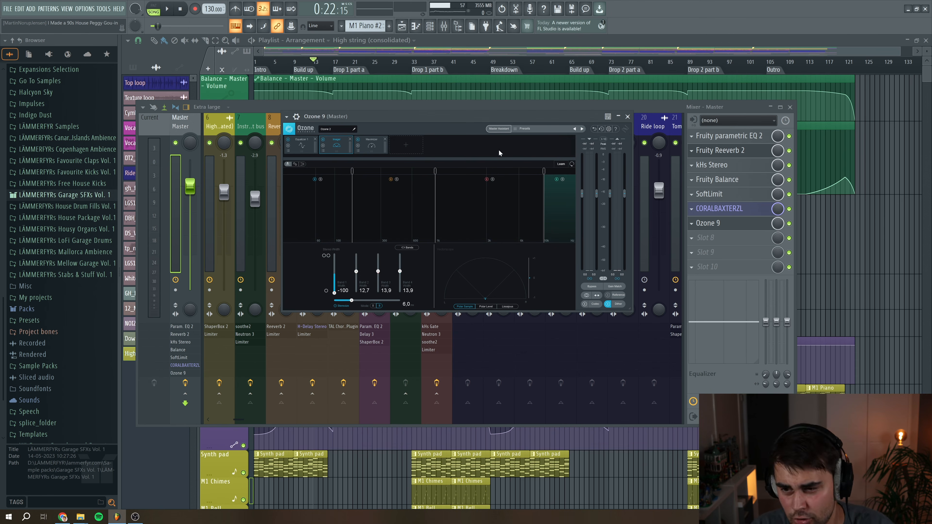
pyautogui.click(168, 9)
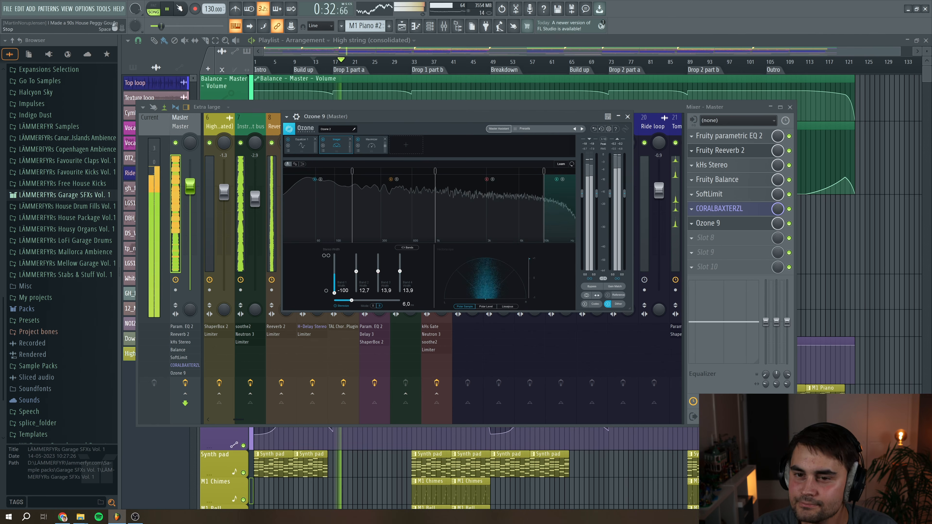
pyautogui.press('space')
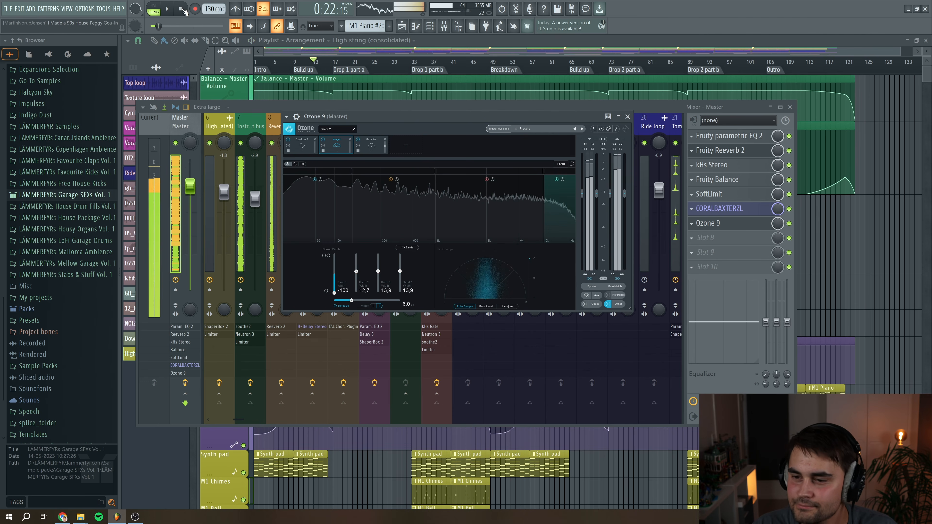
pyautogui.click(376, 148)
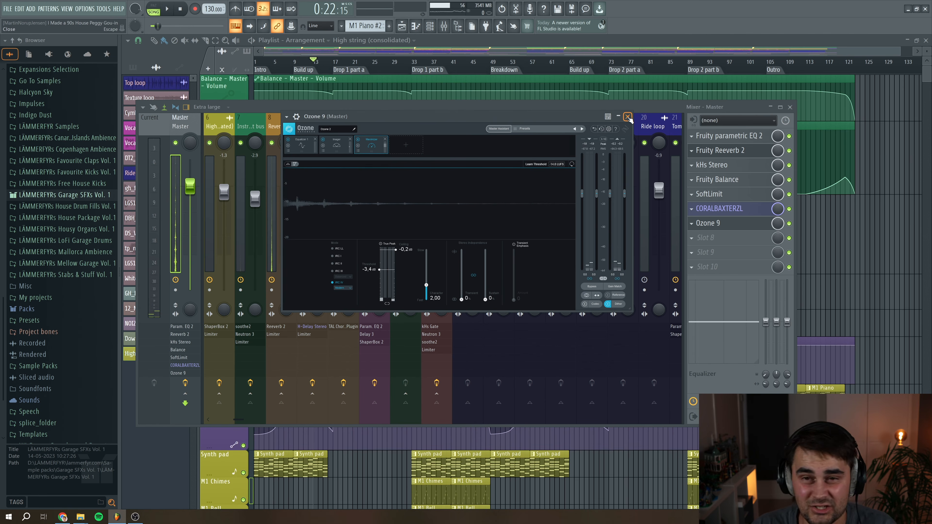
pyautogui.click(627, 117)
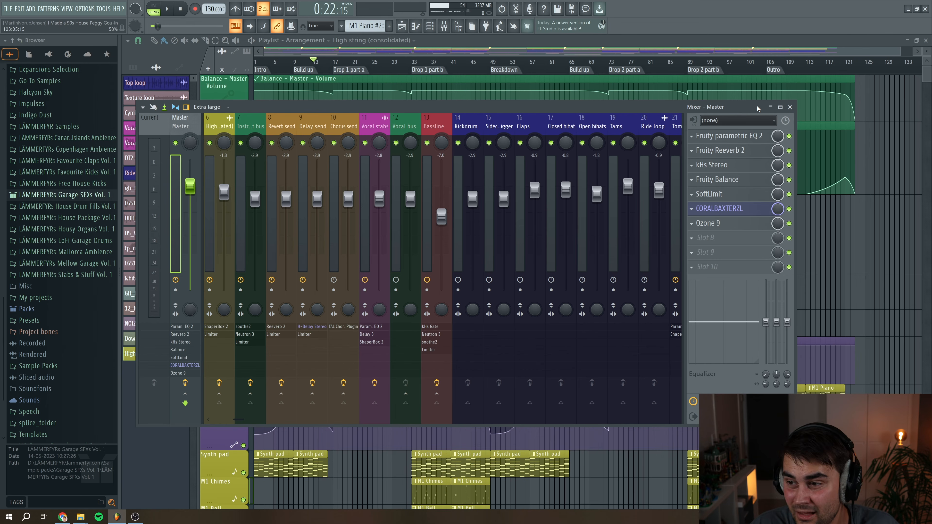
# Close the mixer and play the arrangement from the start, scrolling through the tracks
pyautogui.press('F9')
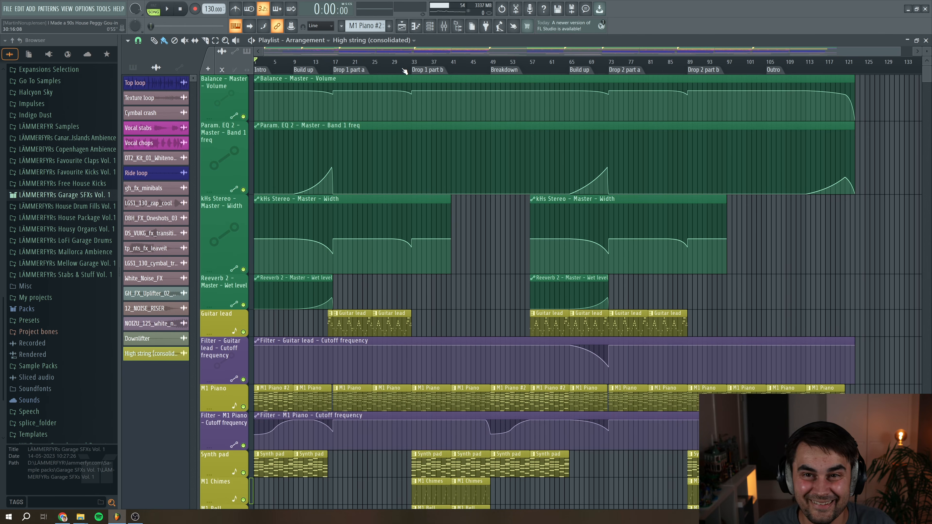
pyautogui.press('space')
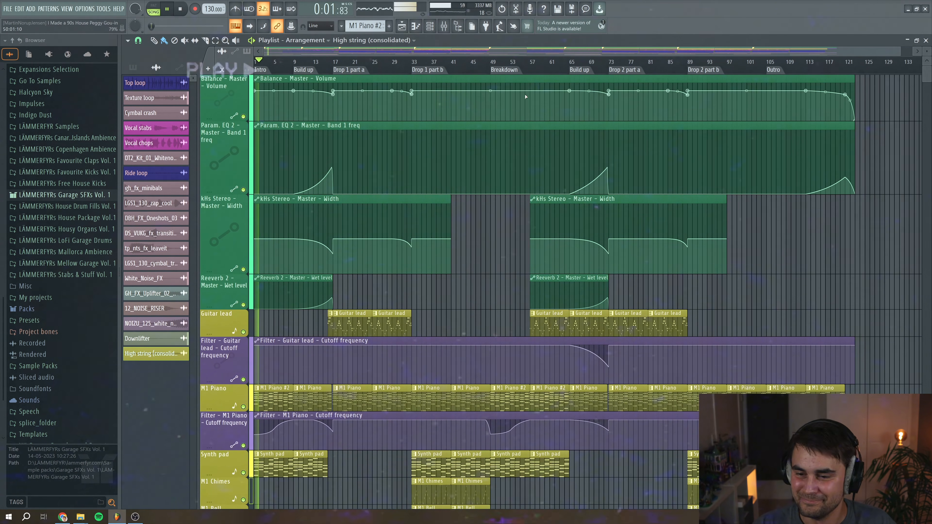
pyautogui.scroll(-2, 501, 239)
pyautogui.scroll(-10, 503, 240)
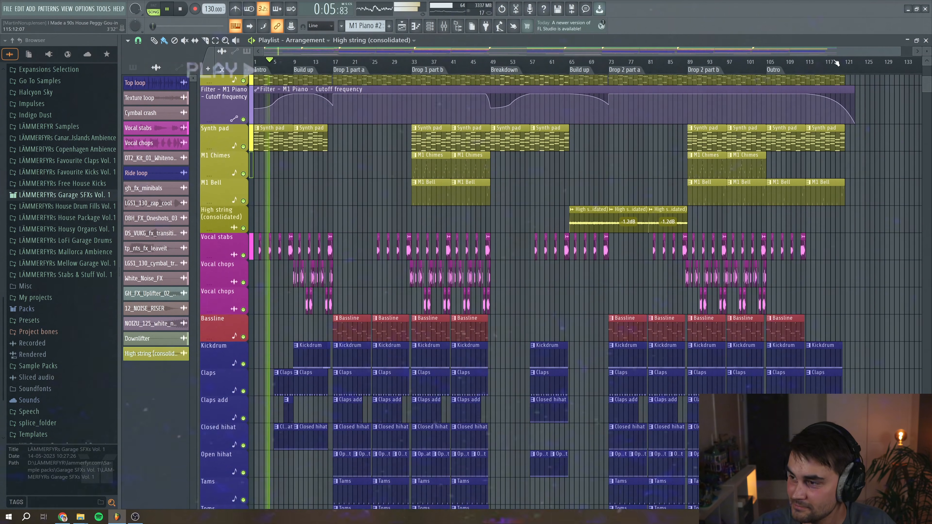
pyautogui.scroll(2, 644, 66)
pyautogui.scroll(1, 644, 66)
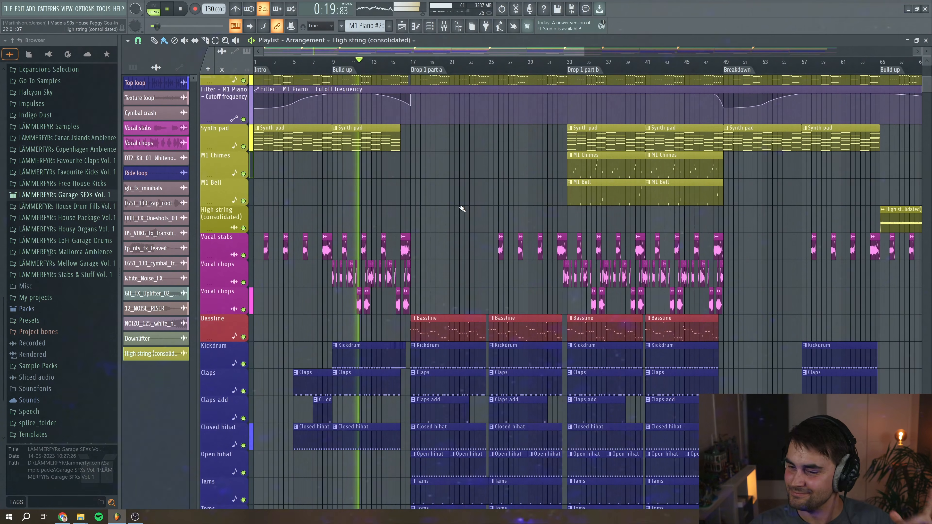
pyautogui.scroll(-3, 410, 240)
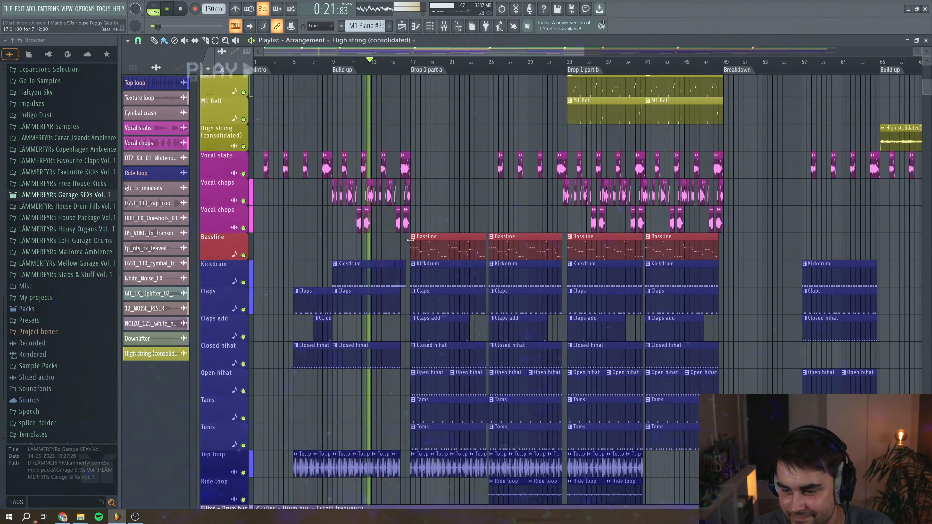
# Follow the arrangement during playback, scrolling through the instrument, drum and FX tracks across the build-up and Drop 1 part a
pyautogui.scroll(-2, 411, 240)
pyautogui.moveTo(584, 46); pyautogui.dragTo(402, 51)
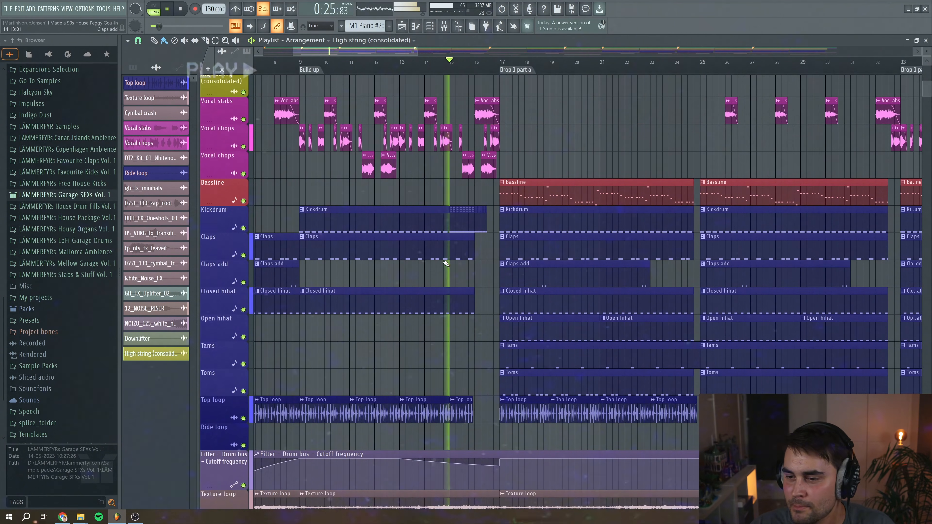
pyautogui.scroll(9, 459, 258)
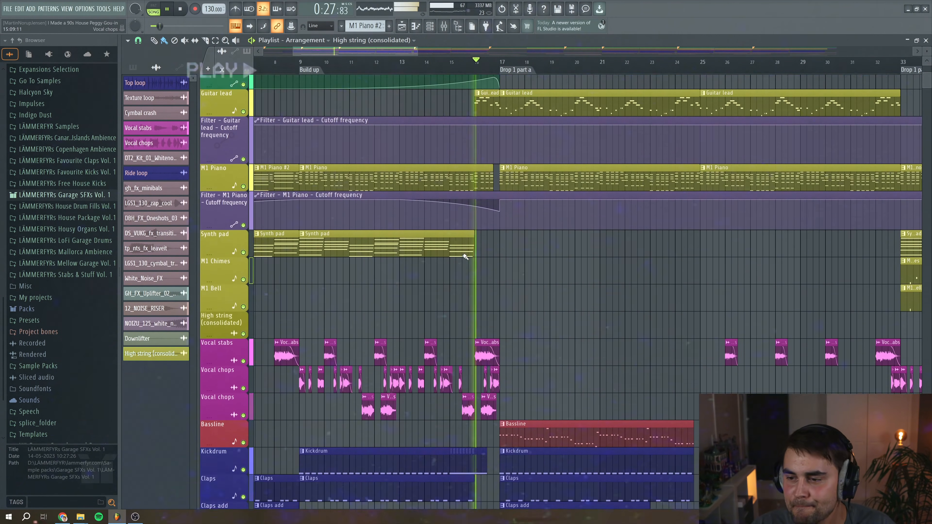
pyautogui.scroll(4, 465, 257)
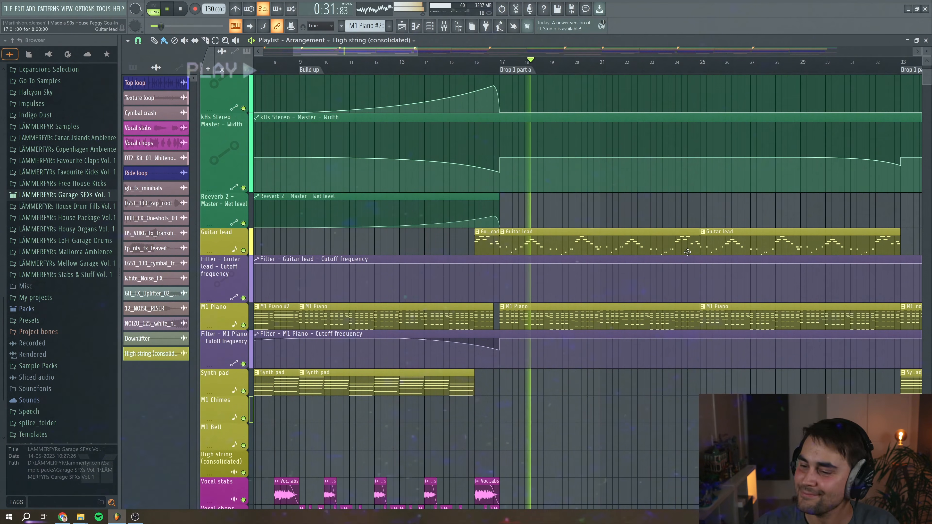
pyautogui.scroll(-4, 688, 252)
pyautogui.moveTo(418, 51); pyautogui.dragTo(568, 52)
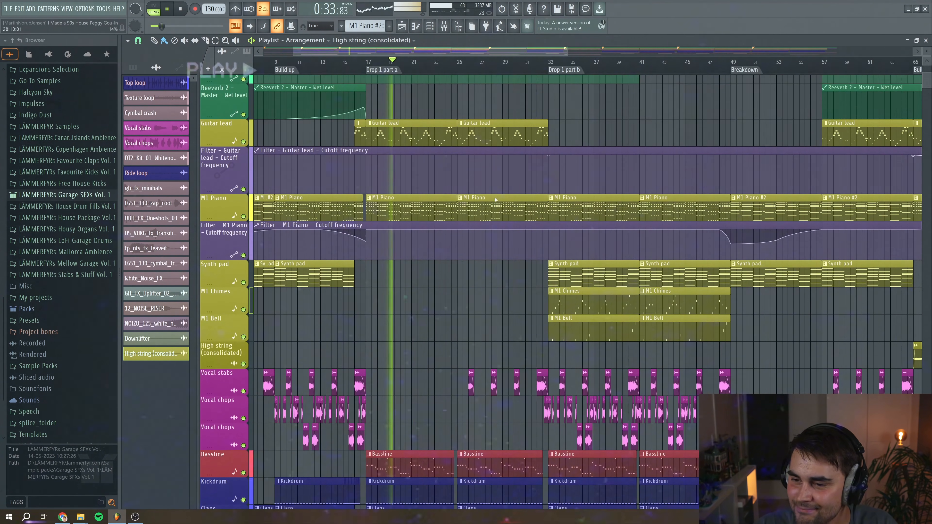
pyautogui.scroll(-5, 486, 221)
pyautogui.scroll(-8, 490, 219)
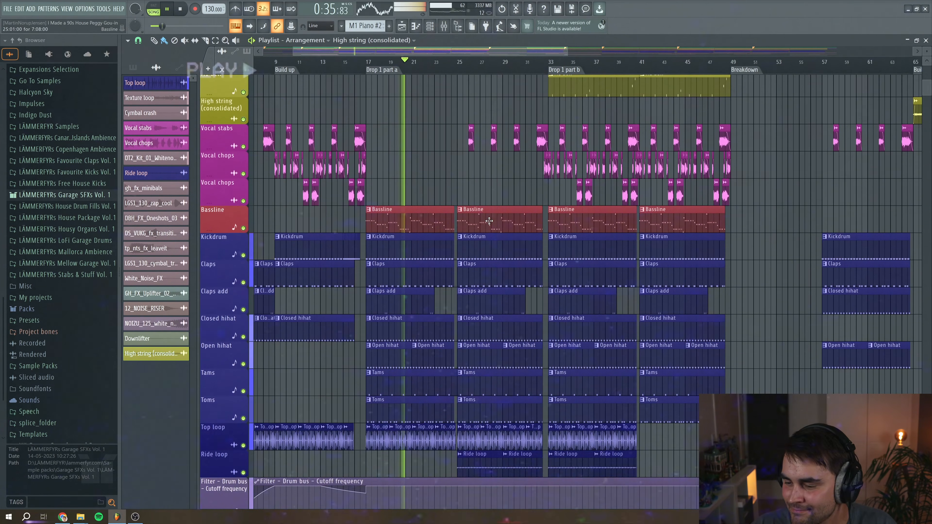
pyautogui.scroll(-6, 489, 221)
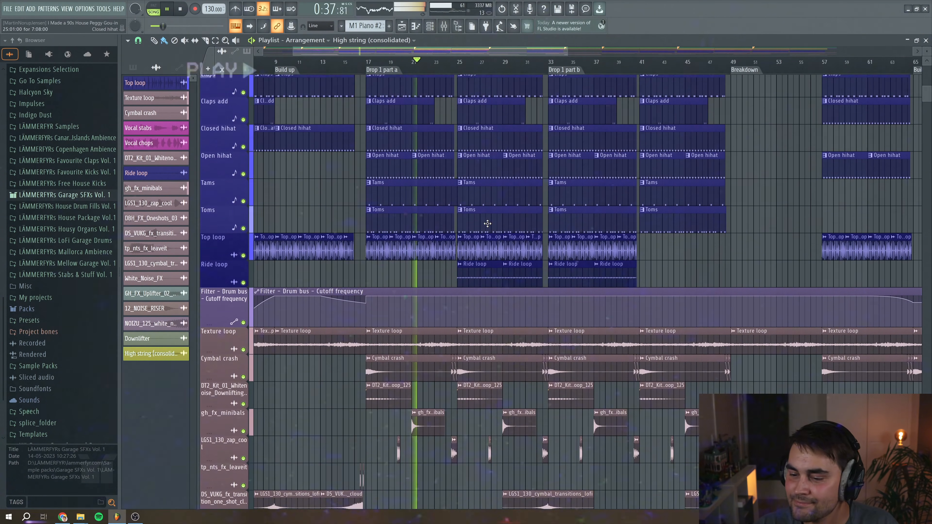
pyautogui.moveTo(568, 50); pyautogui.dragTo(426, 50)
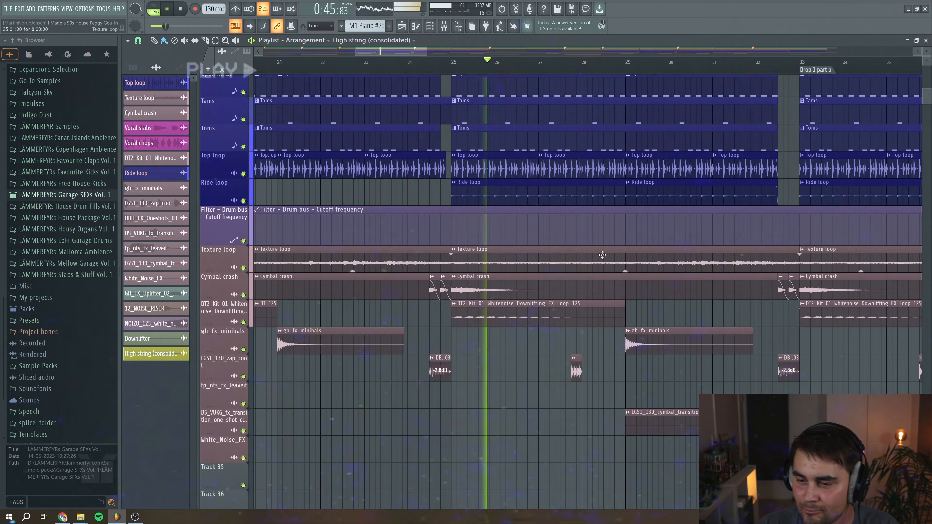
# Examine the master automation lanes and melodic tracks around Drop 1 part b during playback, then stop playback
pyautogui.scroll(5, 594, 244)
pyautogui.scroll(10, 594, 245)
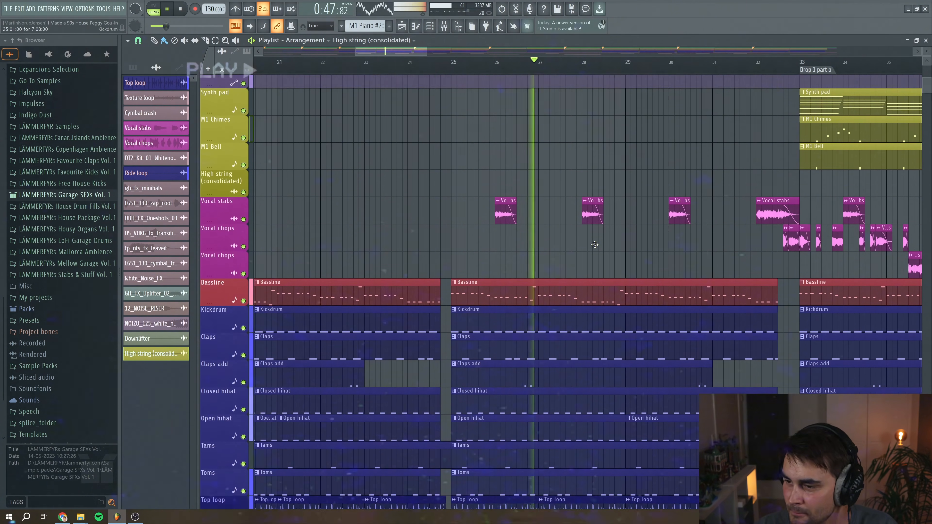
pyautogui.hscroll(6, 439, 60)
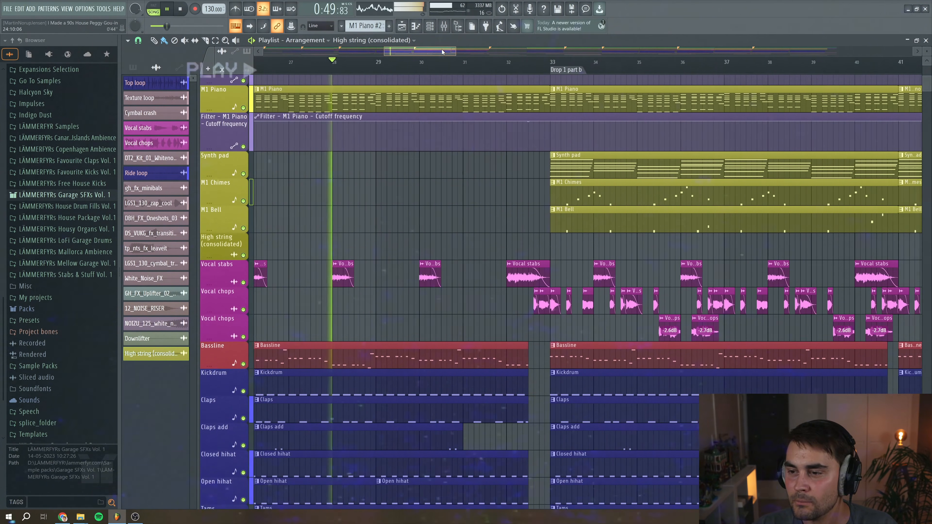
pyautogui.scroll(4, 500, 174)
pyautogui.scroll(1, 500, 174)
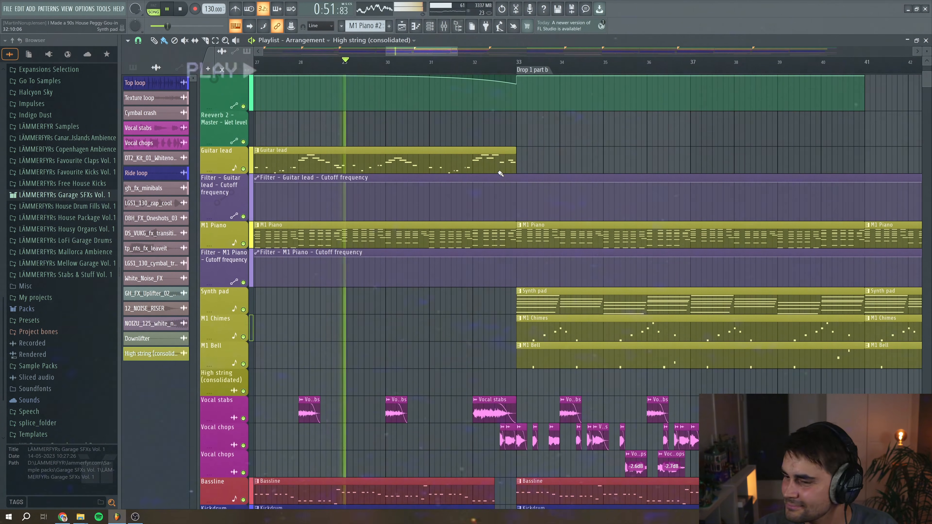
pyautogui.moveTo(454, 48); pyautogui.dragTo(478, 48)
pyautogui.scroll(4, 462, 221)
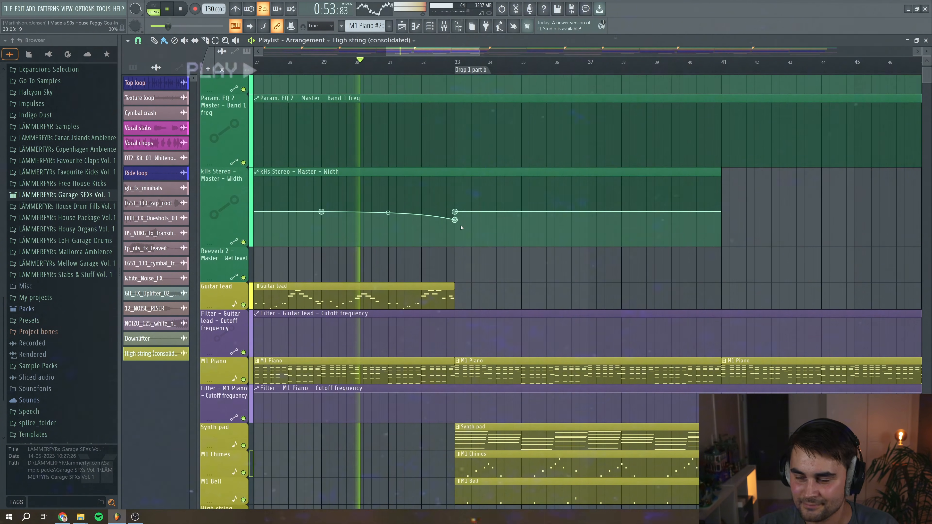
pyautogui.scroll(1, 462, 232)
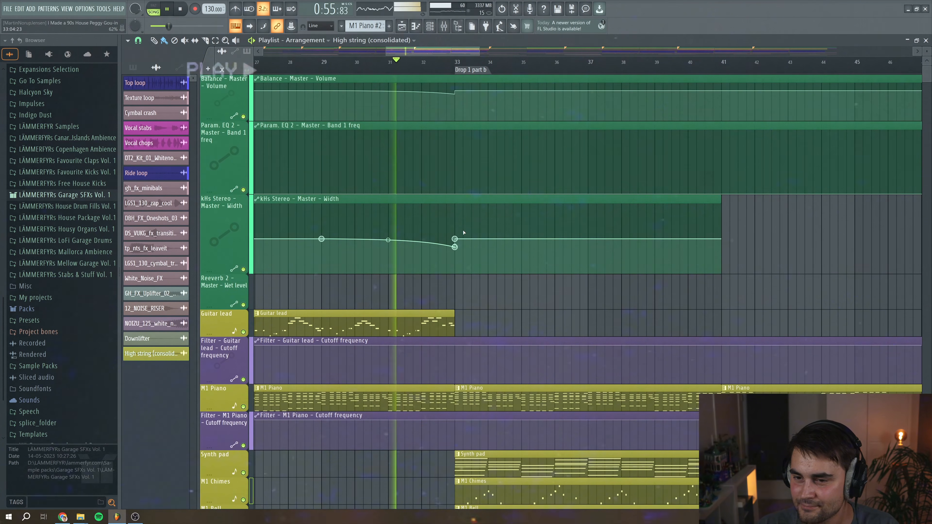
pyautogui.scroll(-1, 440, 305)
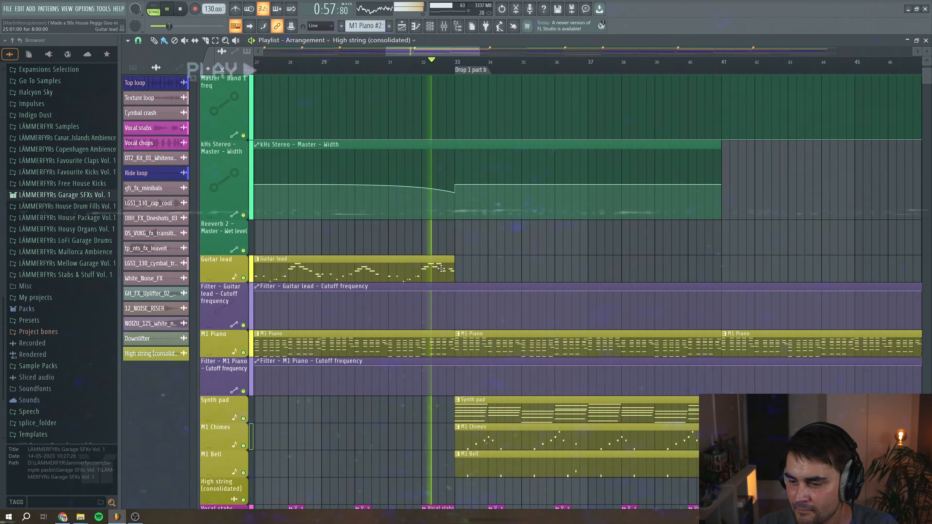
pyautogui.scroll(-3, 463, 286)
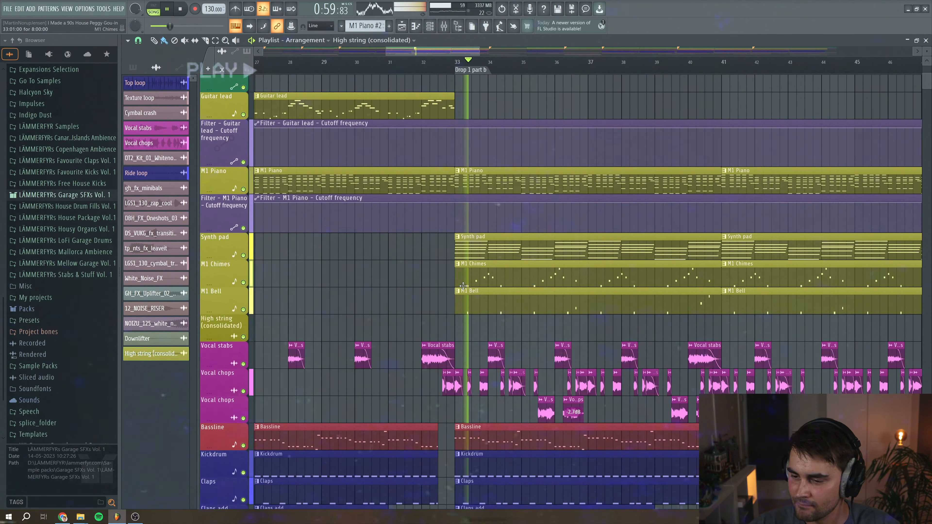
pyautogui.moveTo(479, 50); pyautogui.dragTo(587, 51)
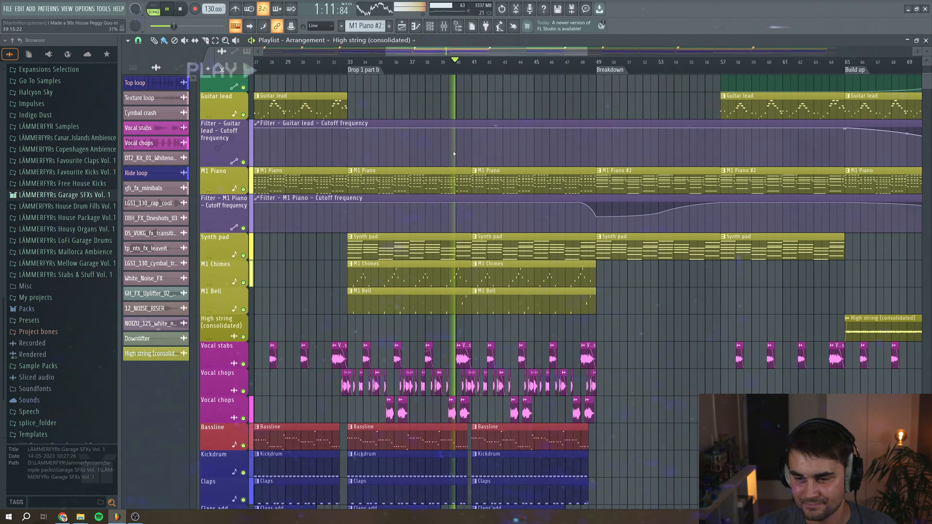
pyautogui.click(184, 9)
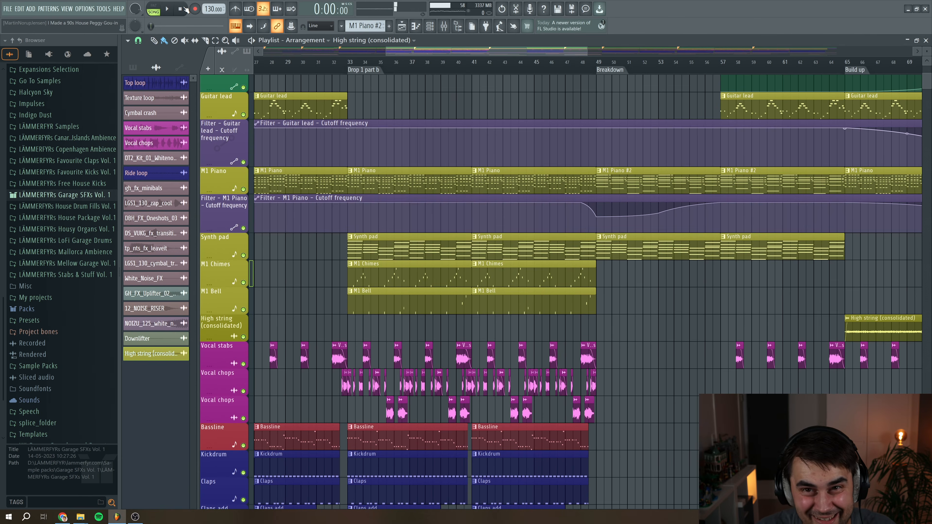